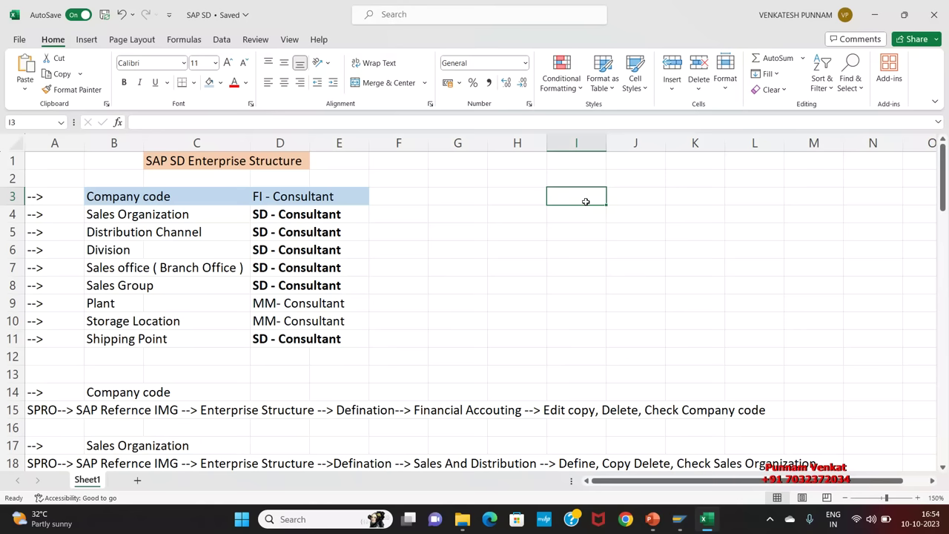
Enter the company name "A1 Steels Pvt ltd" in cell I3
{"action": "type", "text": "A2"}
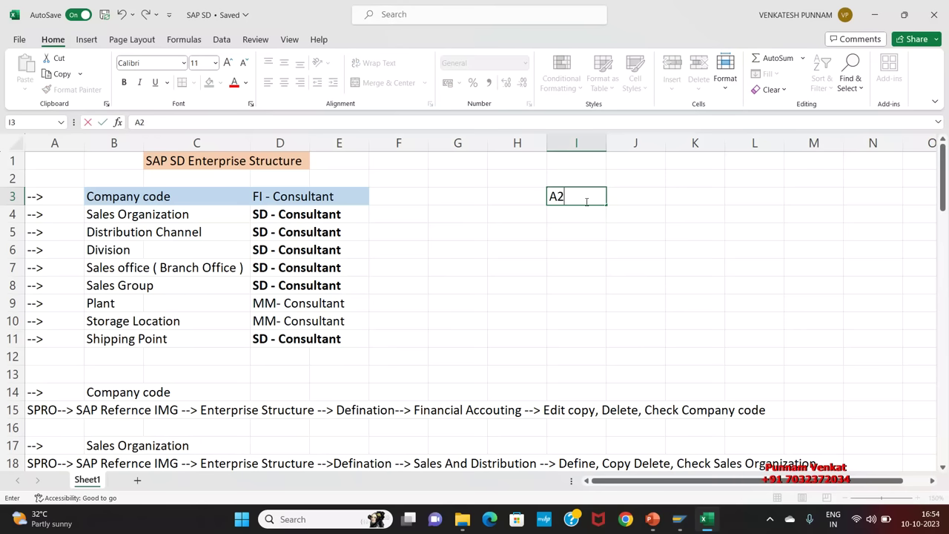
{"action": "key", "text": "BackSpace"}
{"action": "type", "text": "1 Steels pvt"}
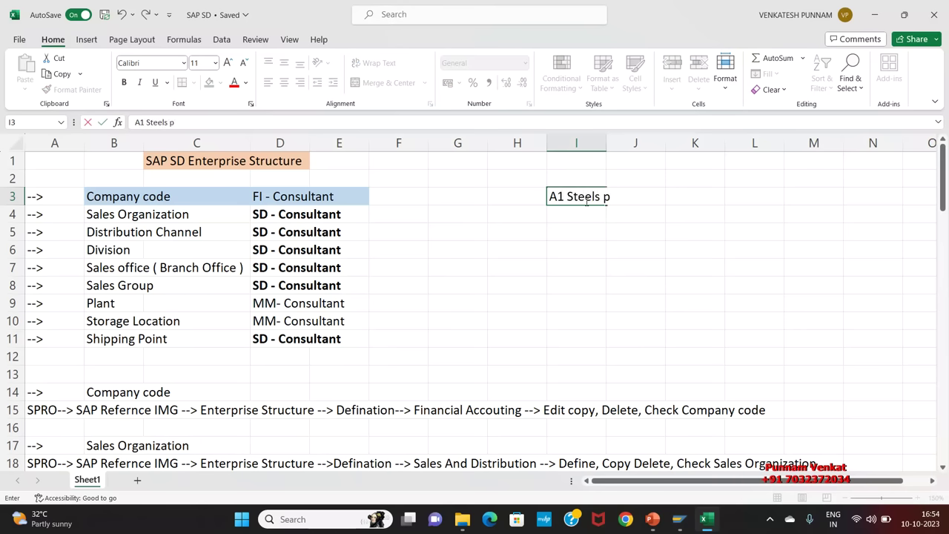
{"action": "key", "text": "BackSpace"}
{"action": "key", "text": "BackSpace"}
{"action": "key", "text": "BackSpace"}
{"action": "type", "text": "Pvt ltd"}
{"action": "key", "text": "Return"}
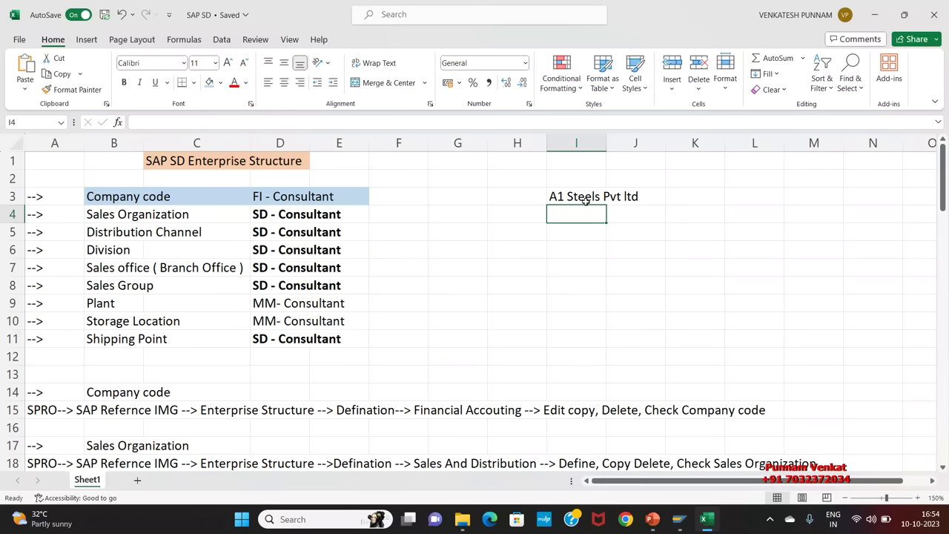
Enter the company's area, city and postal code in cells I5, I6 and I7, leaving I4 blank
{"action": "key", "text": "Return"}
{"action": "type", "text": "Ba"}
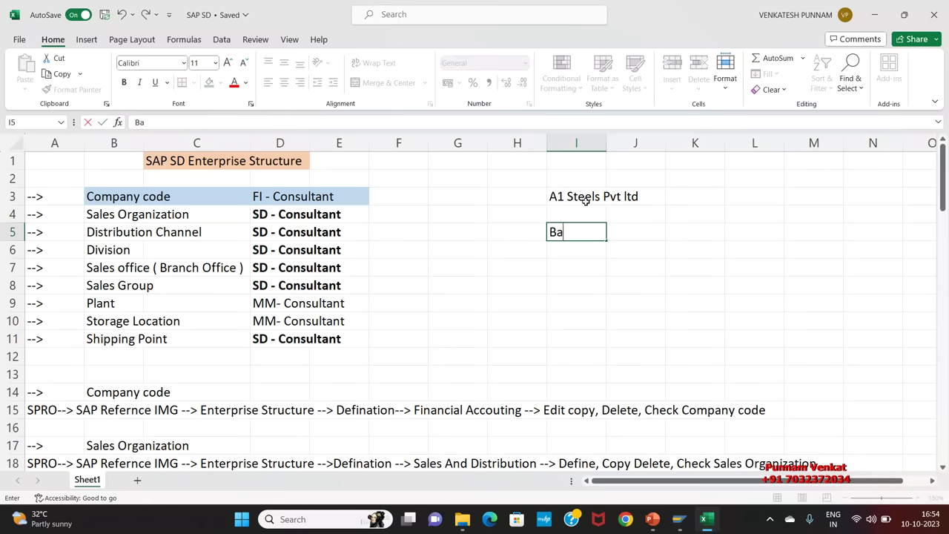
{"action": "type", "text": "laji Nagar"}
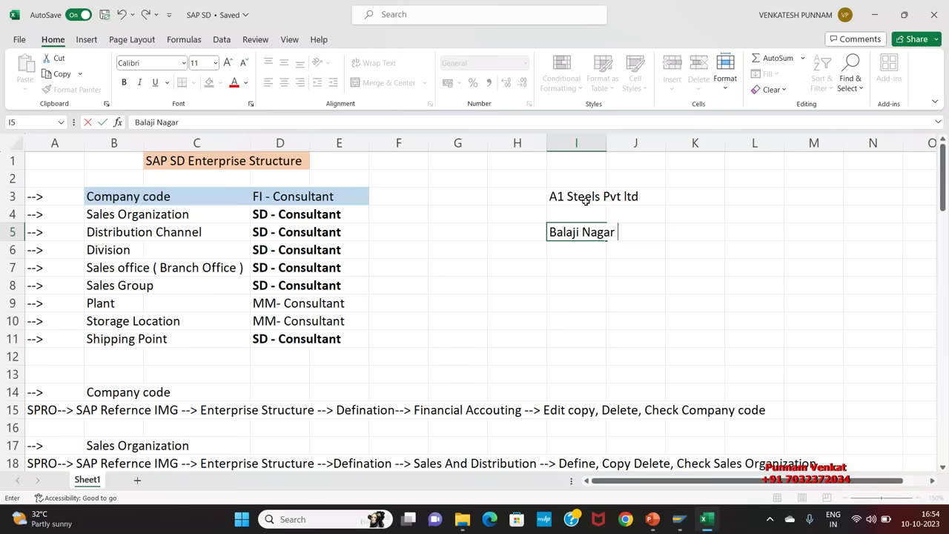
{"action": "key", "text": "Return"}
{"action": "type", "text": "Tirupati"}
{"action": "key", "text": "Return"}
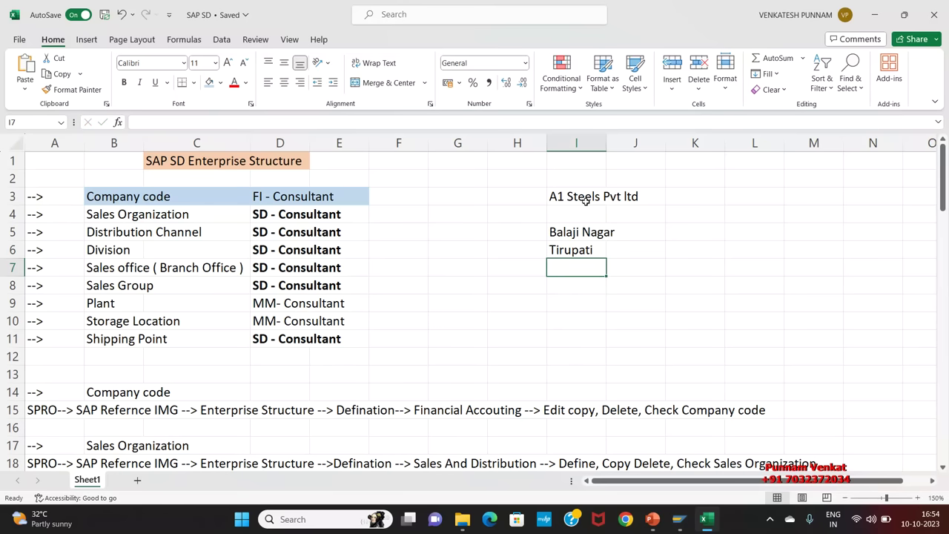
{"action": "type", "text": "500018"}
{"action": "key", "text": "Return"}
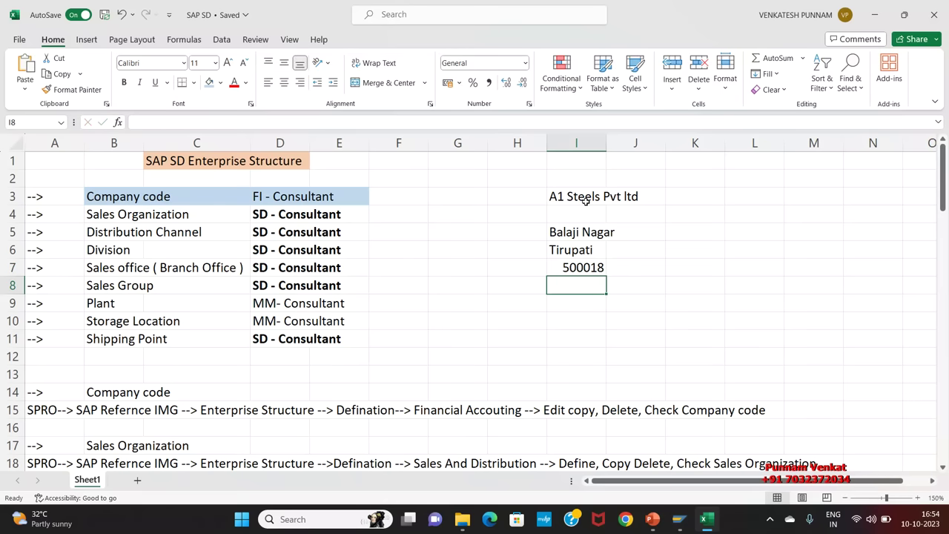
Left-align the company details in cells I3 to J7
{"action": "left_click_drag", "start_coordinate": [560, 196], "coordinate": [615, 267]}
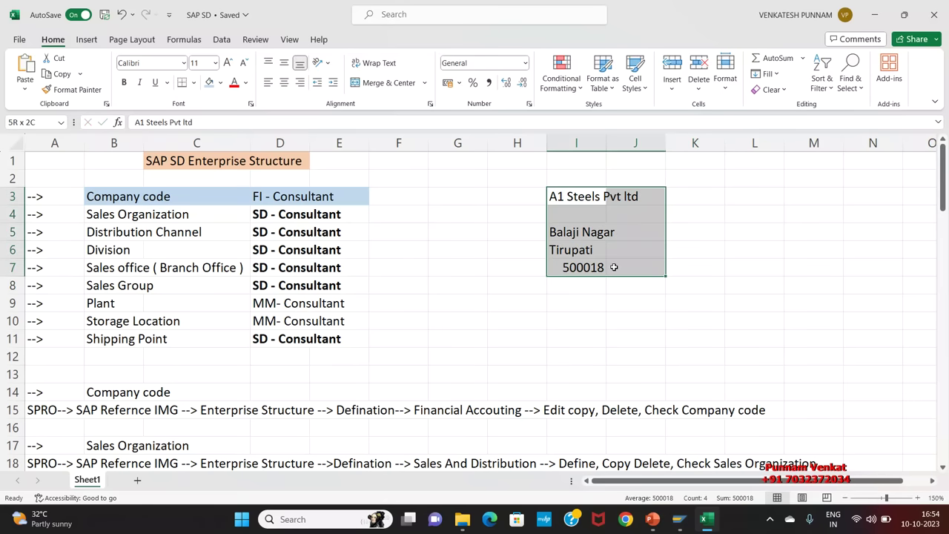
{"action": "left_click", "coordinate": [269, 82]}
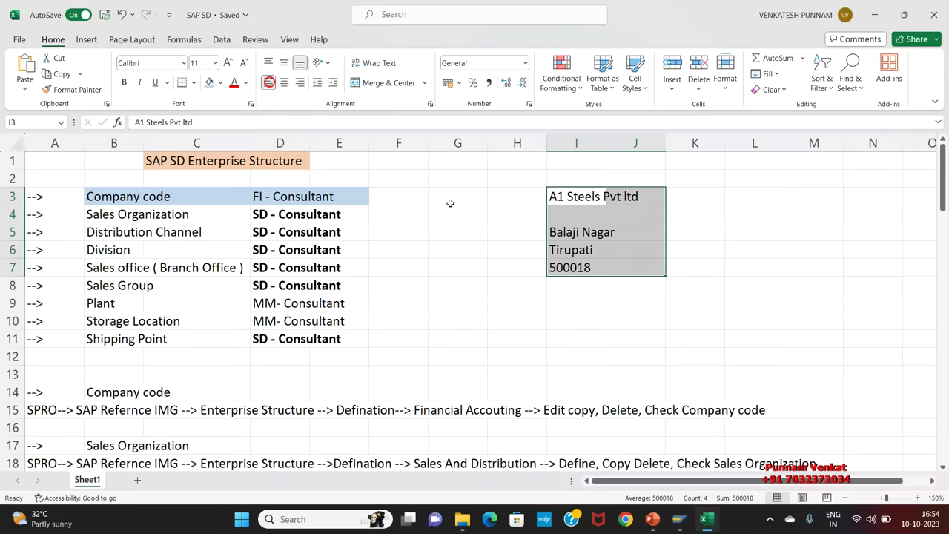
{"action": "left_click", "coordinate": [597, 232]}
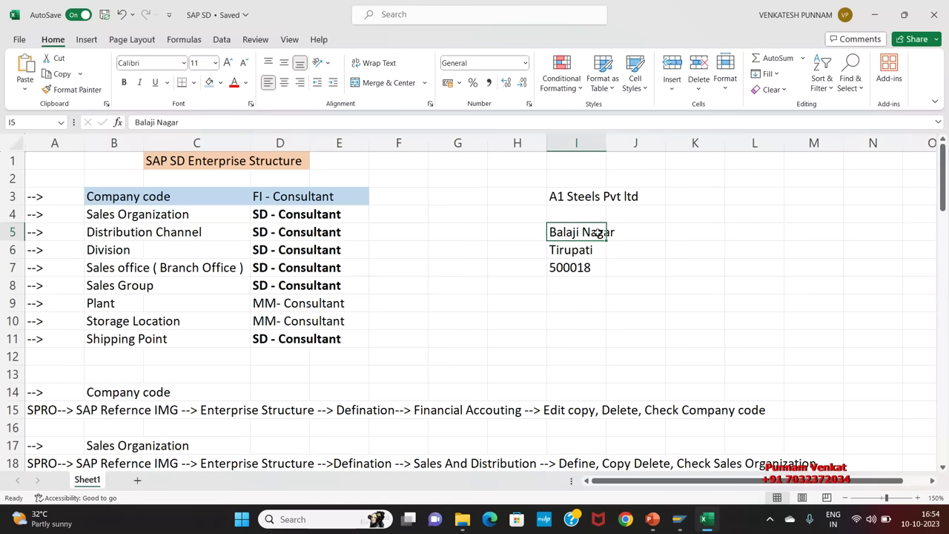
{"action": "left_click_drag", "start_coordinate": [555, 196], "coordinate": [647, 193]}
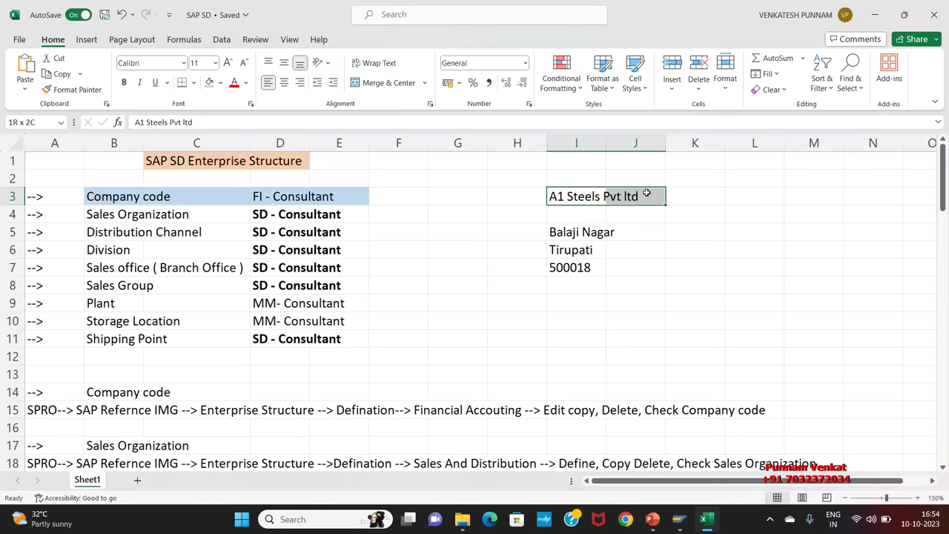
{"action": "left_click_drag", "start_coordinate": [646, 193], "coordinate": [631, 273]}
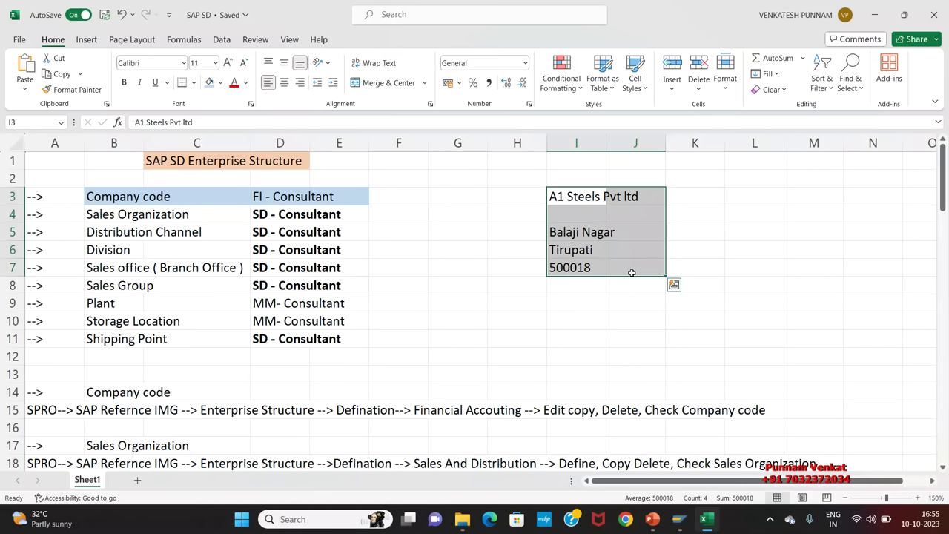
{"action": "left_click", "coordinate": [564, 253]}
{"action": "left_click_drag", "start_coordinate": [556, 195], "coordinate": [657, 260]}
Fill the Company code heading in cells A14 to C14 with light blue
{"action": "scroll", "coordinate": [459, 391], "scroll_direction": "down", "scroll_amount": 1}
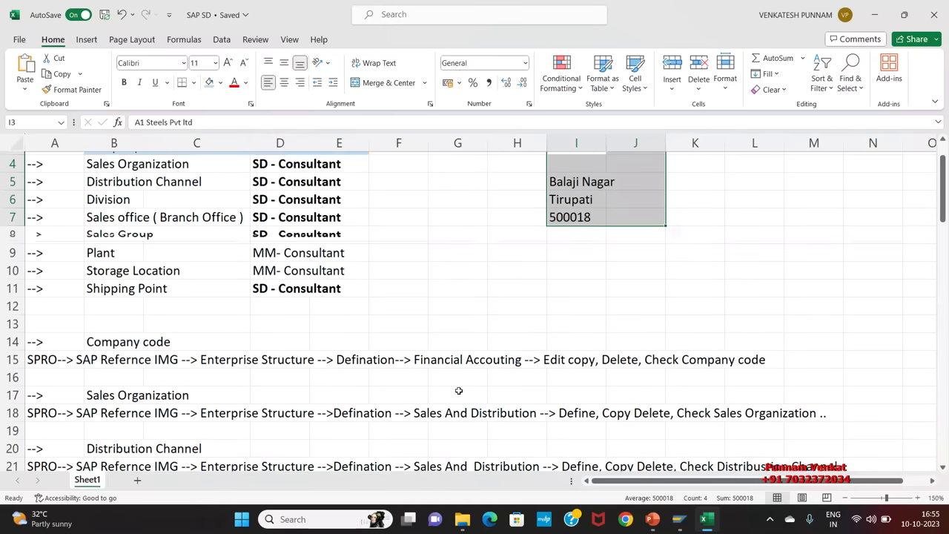
{"action": "left_click", "coordinate": [296, 339]}
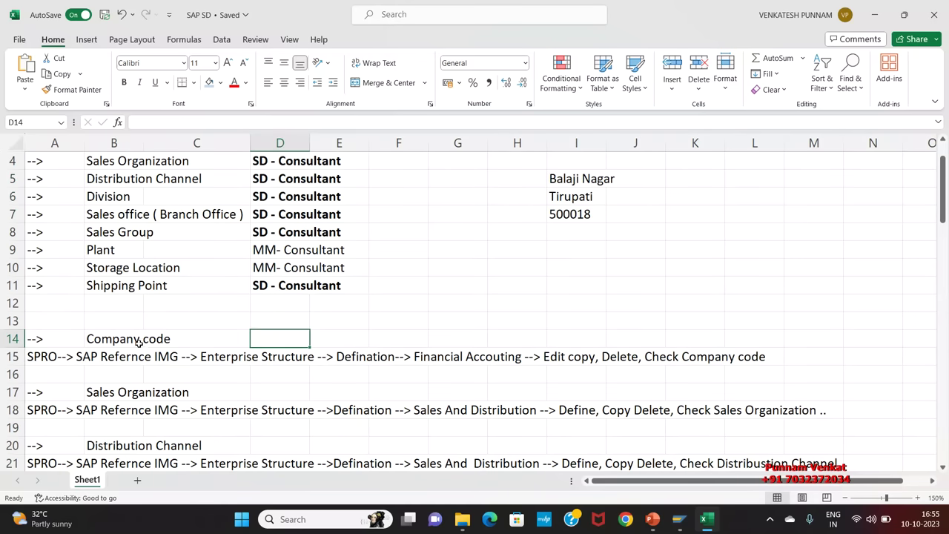
{"action": "scroll", "coordinate": [138, 343], "scroll_direction": "down", "scroll_amount": 2}
{"action": "left_click_drag", "start_coordinate": [43, 234], "coordinate": [222, 233]}
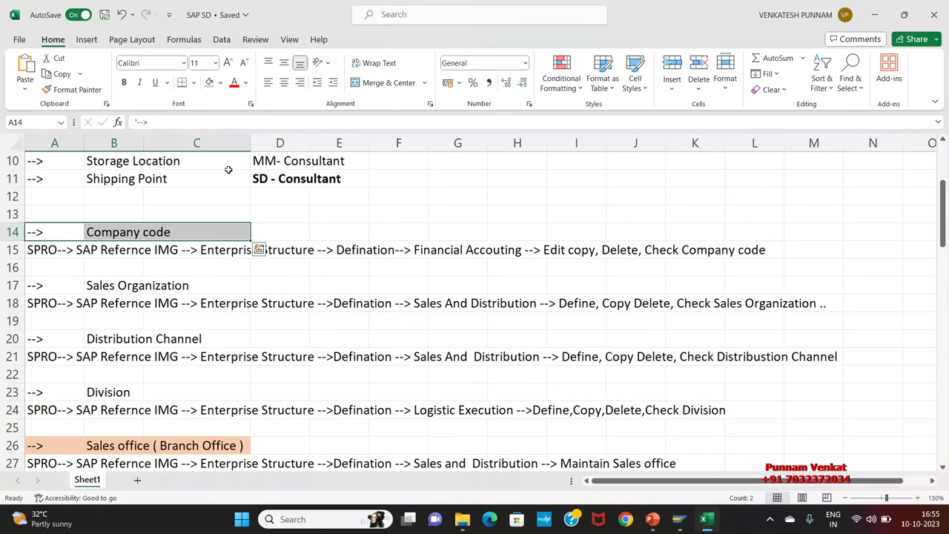
{"action": "left_click", "coordinate": [209, 83]}
{"action": "left_click", "coordinate": [214, 291]}
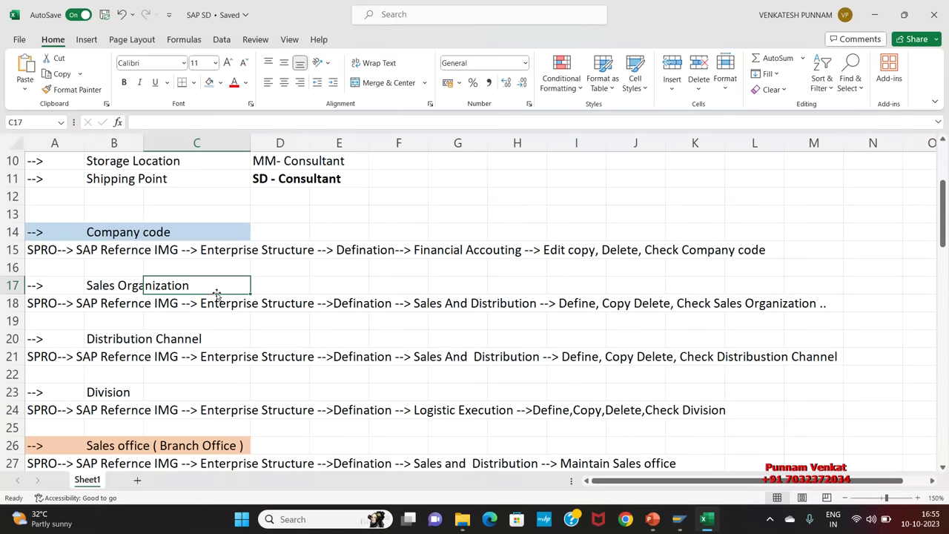
Review the company code configuration path in row 15 and the company name and address details in column I
{"action": "left_click", "coordinate": [117, 262]}
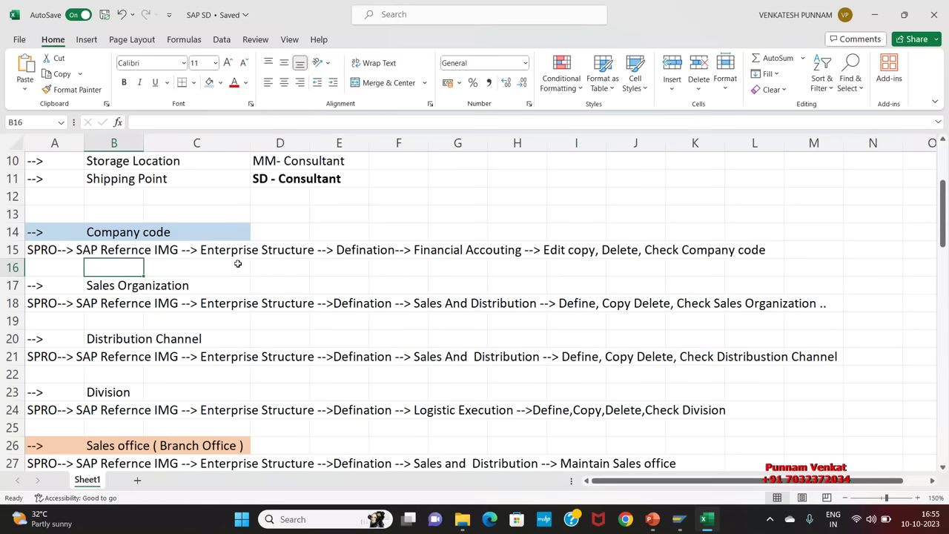
{"action": "left_click", "coordinate": [345, 262]}
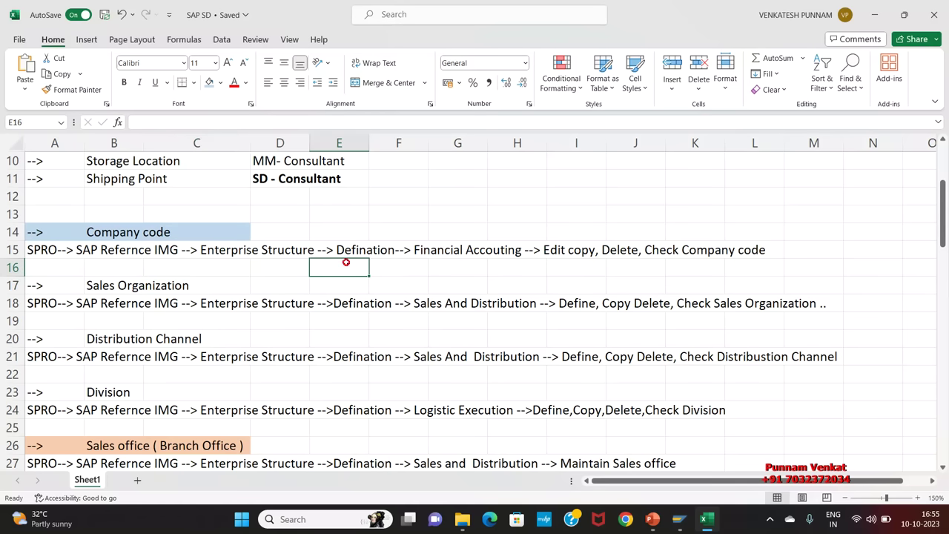
{"action": "left_click", "coordinate": [436, 262]}
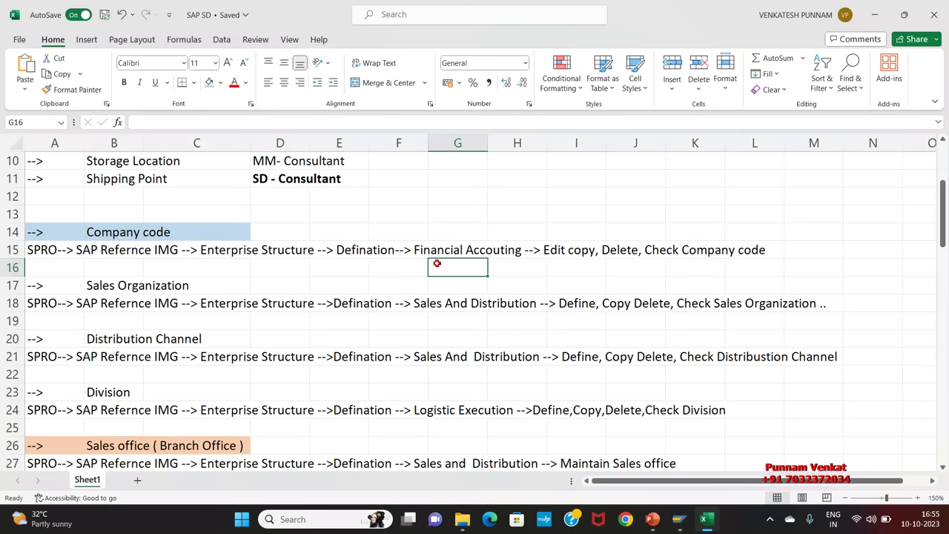
{"action": "left_click", "coordinate": [584, 267]}
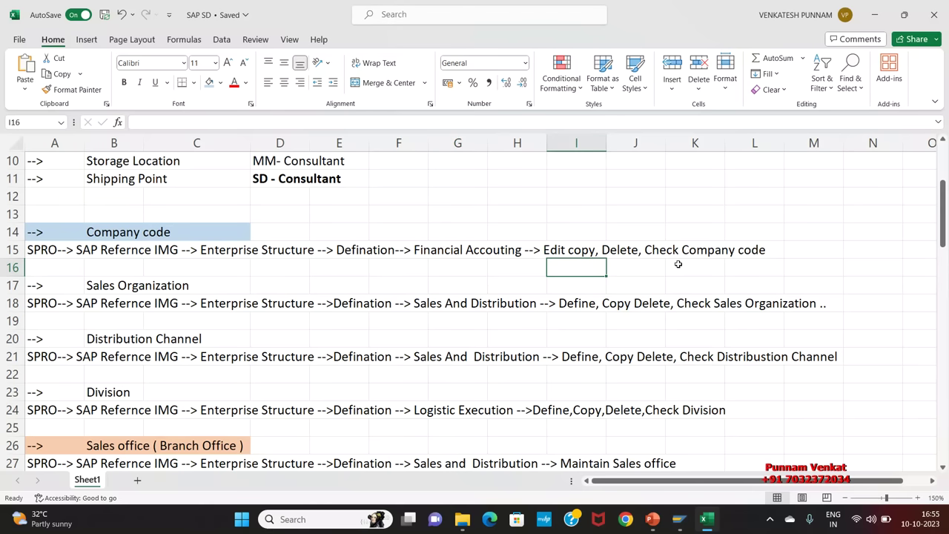
{"action": "left_click", "coordinate": [12, 250]}
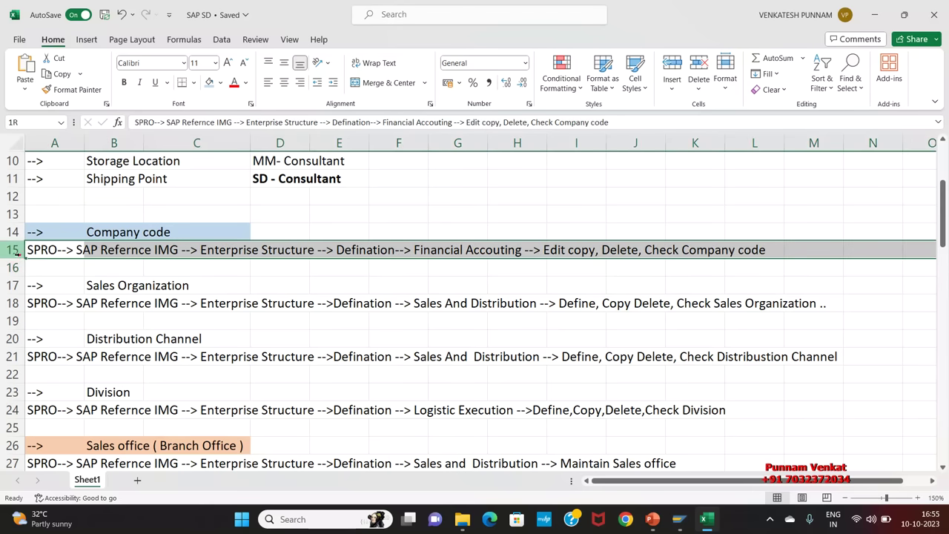
{"action": "left_click_drag", "start_coordinate": [11, 232], "coordinate": [10, 249]}
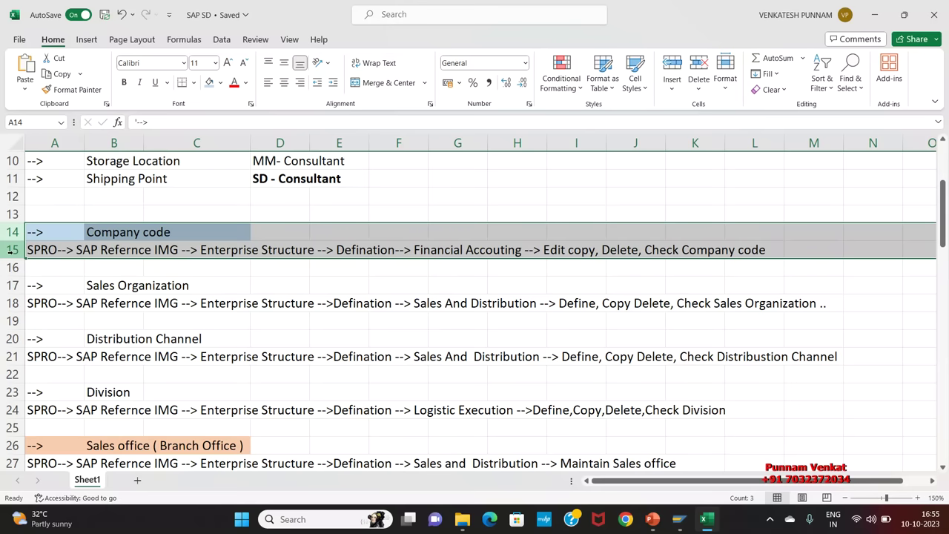
{"action": "scroll", "coordinate": [10, 250], "scroll_direction": "up", "scroll_amount": 3}
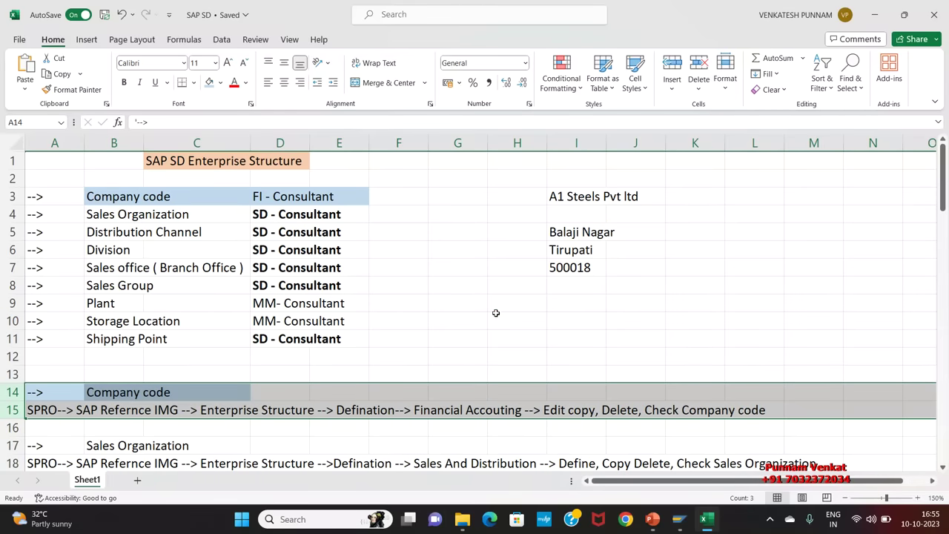
{"action": "left_click_drag", "start_coordinate": [527, 195], "coordinate": [636, 279]}
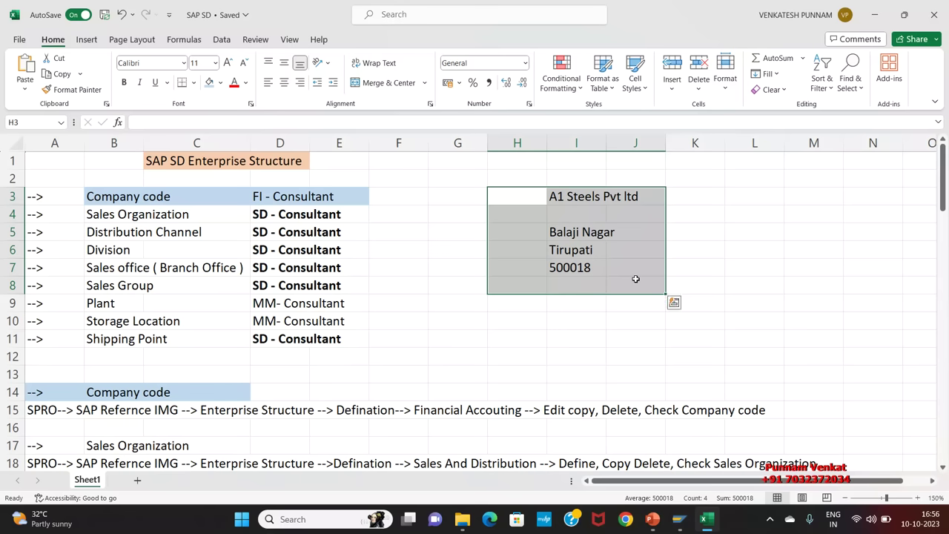
Switch to the SAP Easy Access session, run transaction SPRO and open the SAP Reference IMG
{"action": "mouse_move", "coordinate": [680, 523]}
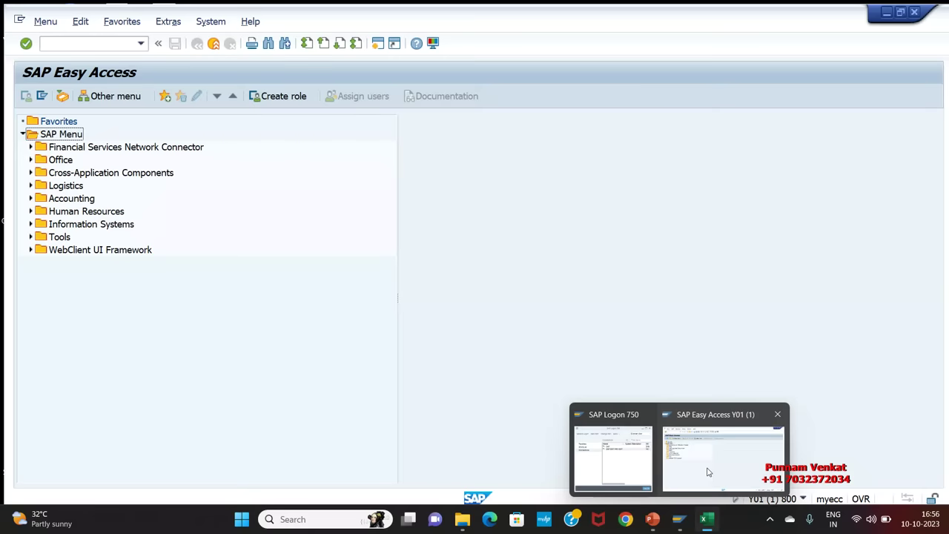
{"action": "left_click", "coordinate": [704, 466]}
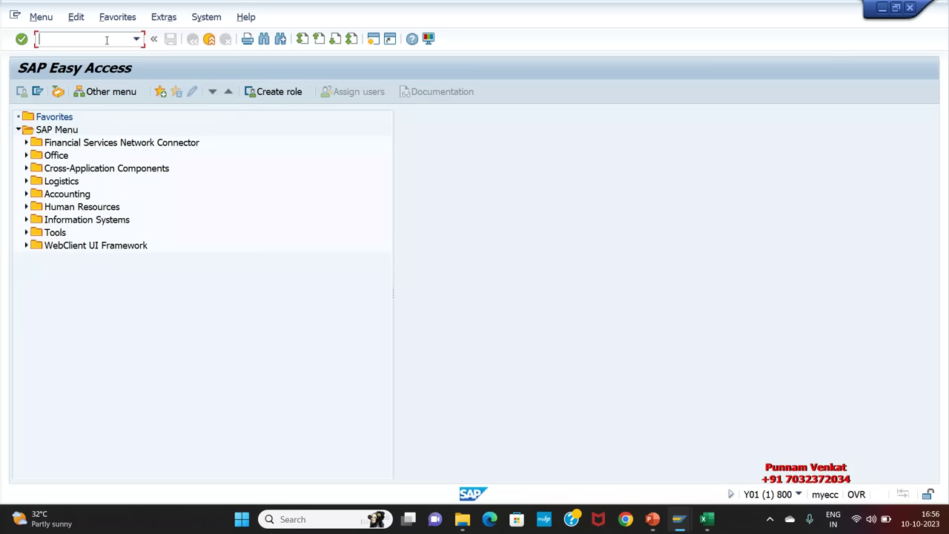
{"action": "type", "text": "SPRO"}
{"action": "key", "text": "Return"}
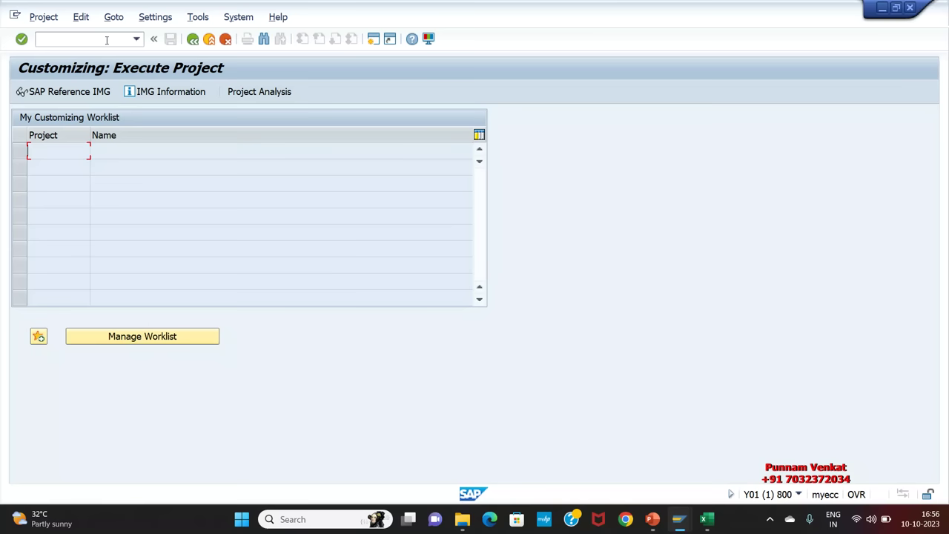
{"action": "left_click", "coordinate": [97, 99]}
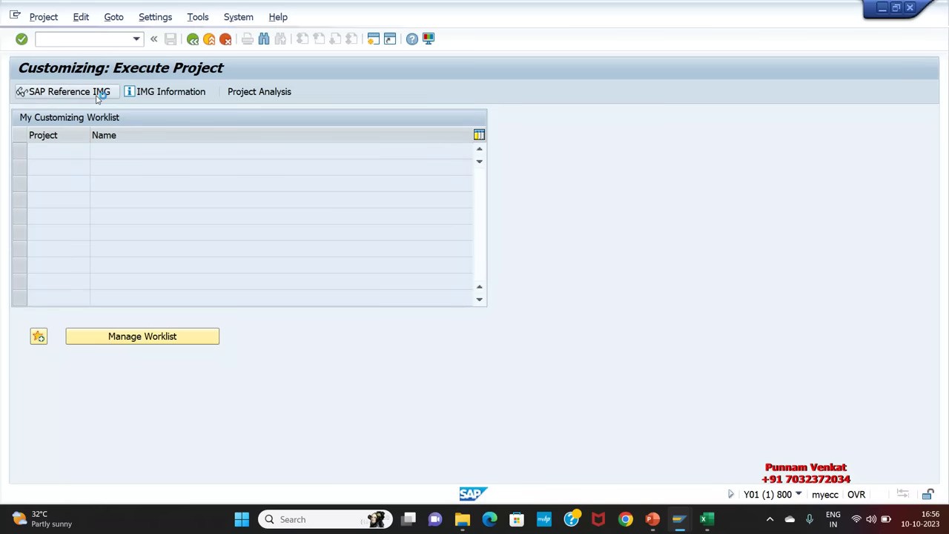
Expand Enterprise Structure, Definition and Financial Accounting in the IMG, and select Edit, Copy, Delete, Check Company Code
{"action": "left_click", "coordinate": [105, 247]}
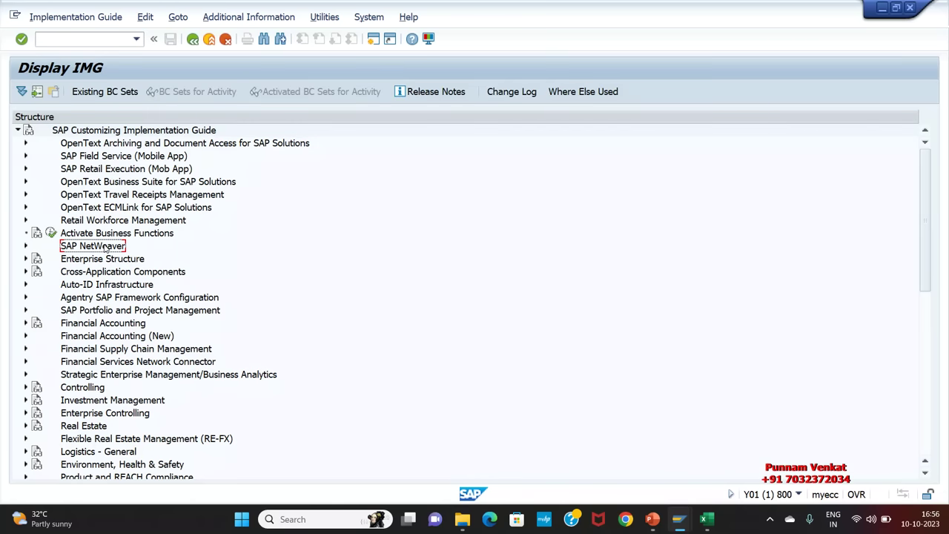
{"action": "key", "text": "Down"}
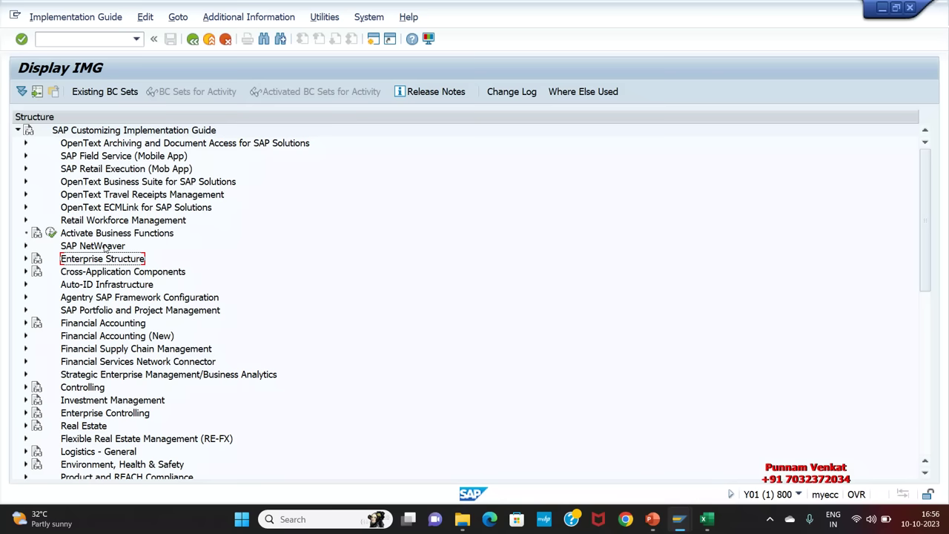
{"action": "left_click", "coordinate": [25, 259]}
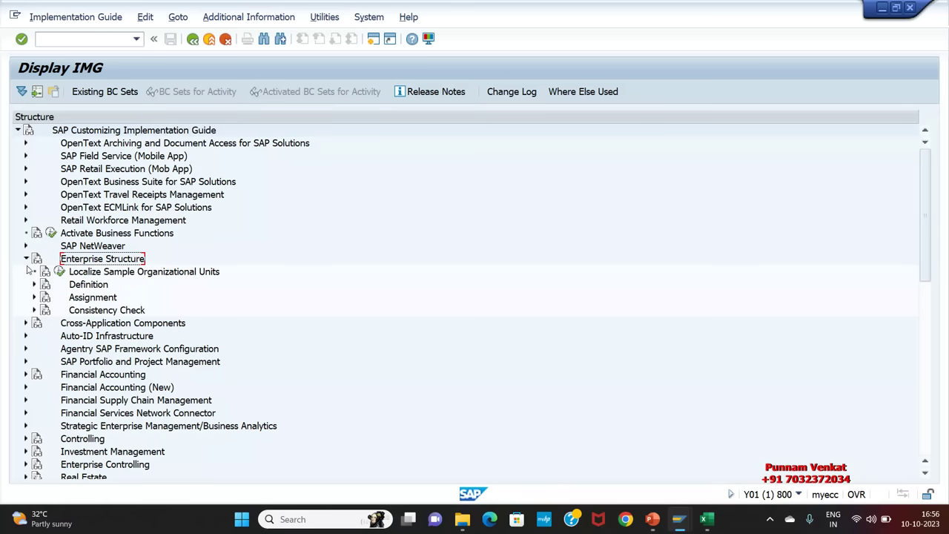
{"action": "left_click", "coordinate": [34, 285]}
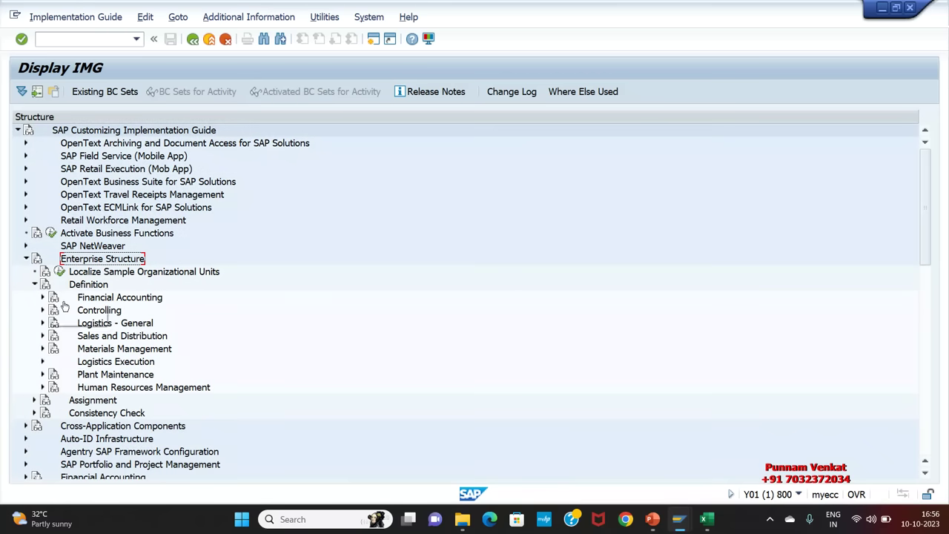
{"action": "left_click", "coordinate": [43, 297]}
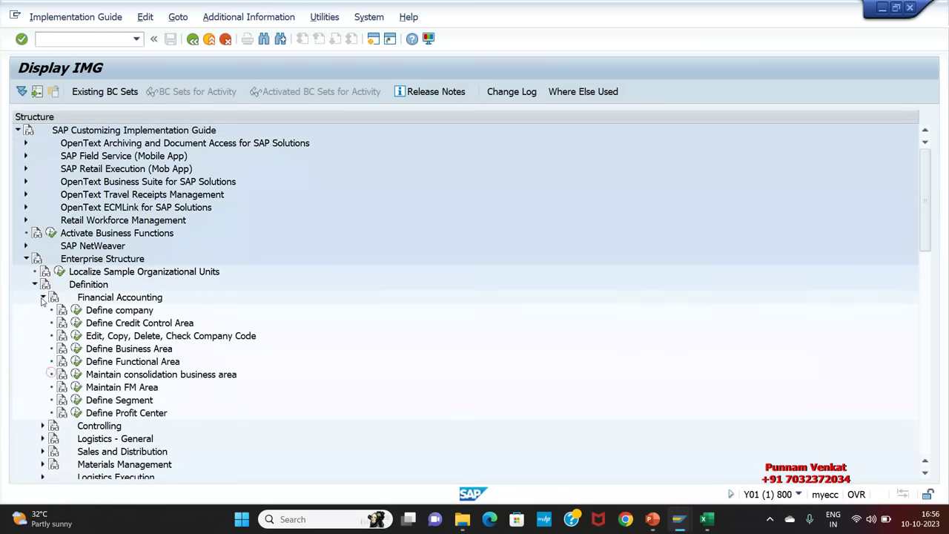
{"action": "left_click", "coordinate": [106, 337]}
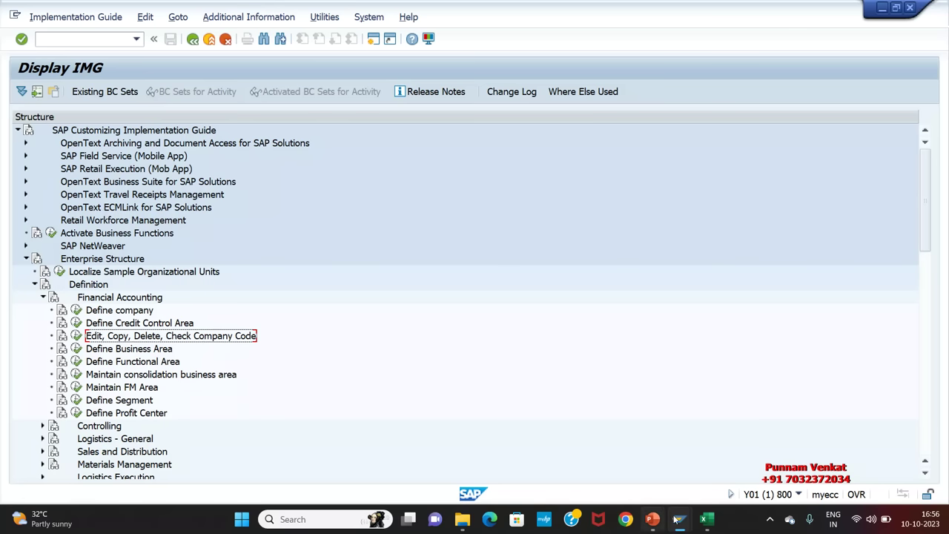
Switch to the SAP SD Organization Structure presentation in PowerPoint to view the Company code slide
{"action": "mouse_move", "coordinate": [658, 528]}
{"action": "left_click", "coordinate": [659, 466]}
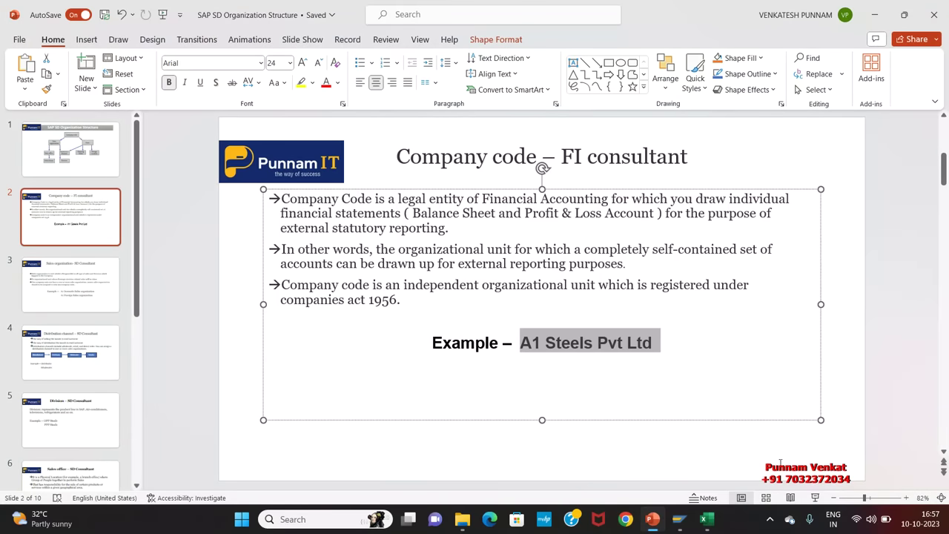
Switch back to the SAP IMG, read the documentation for Edit, Copy, Delete, Check Company Code, and close it
{"action": "left_click", "coordinate": [667, 321]}
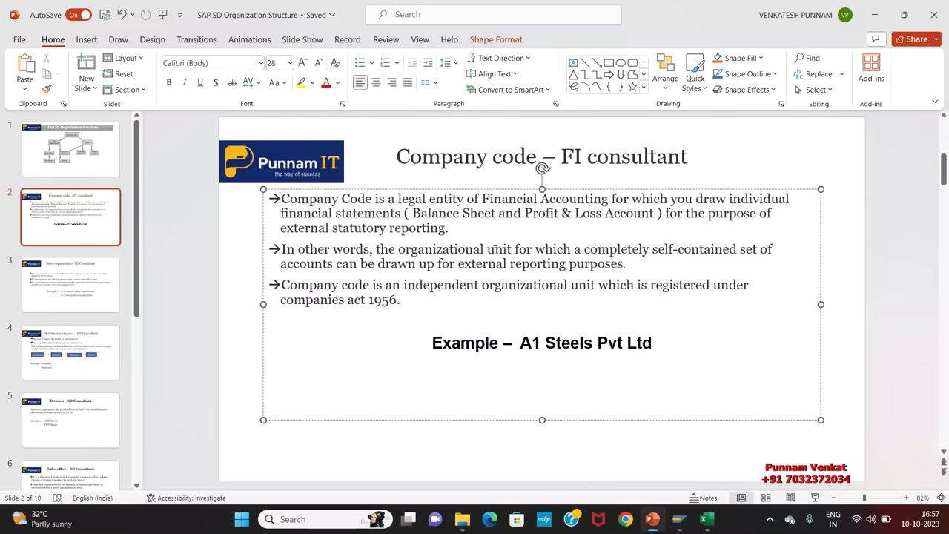
{"action": "key", "text": "alt+Tab"}
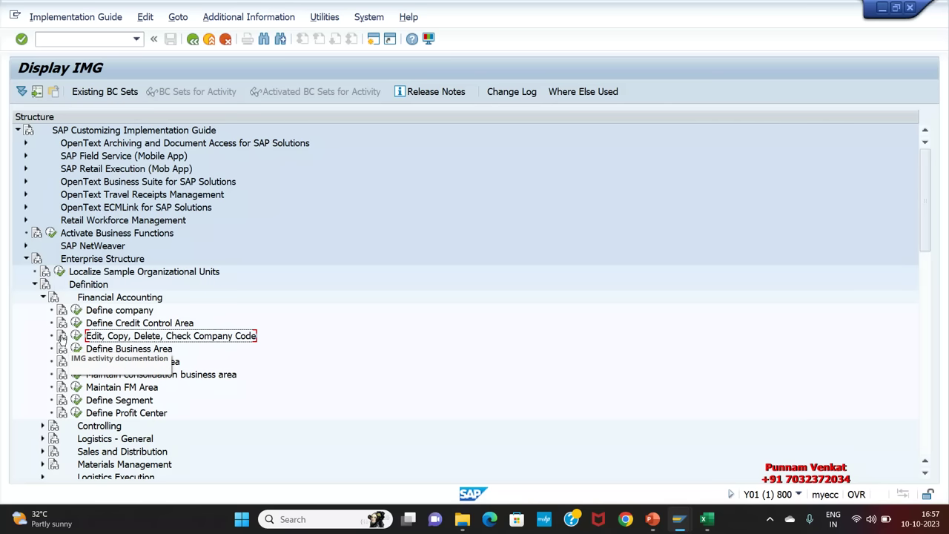
{"action": "left_click", "coordinate": [62, 337]}
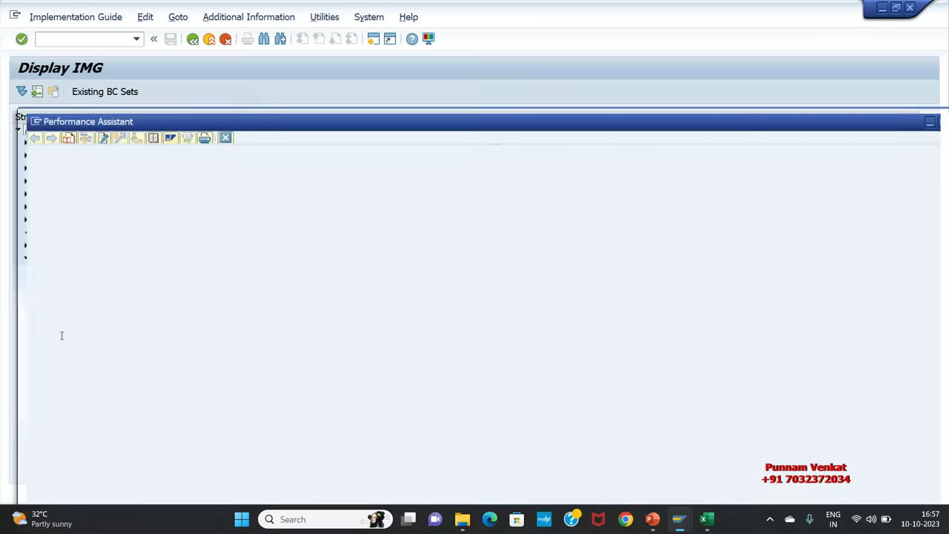
{"action": "scroll", "coordinate": [398, 330], "scroll_direction": "down", "scroll_amount": 5}
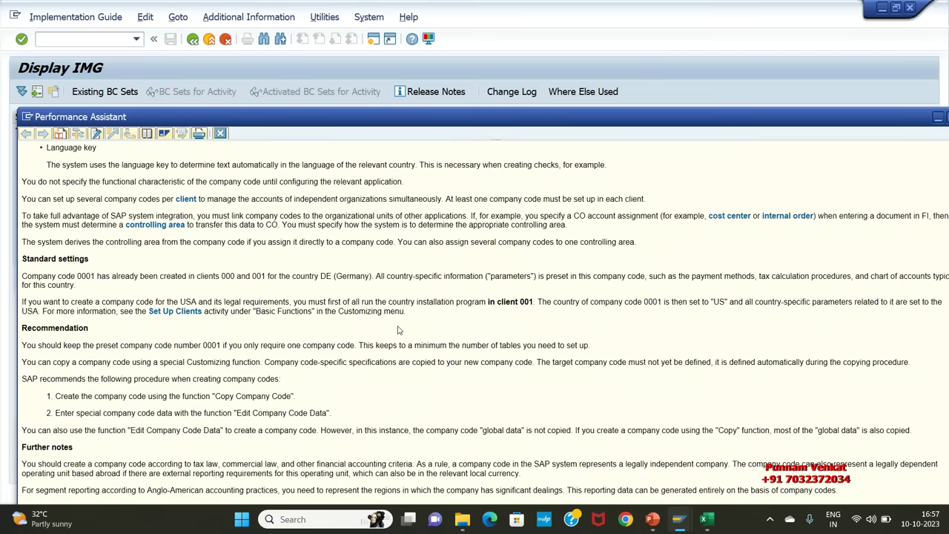
{"action": "scroll", "coordinate": [399, 330], "scroll_direction": "up", "scroll_amount": 5}
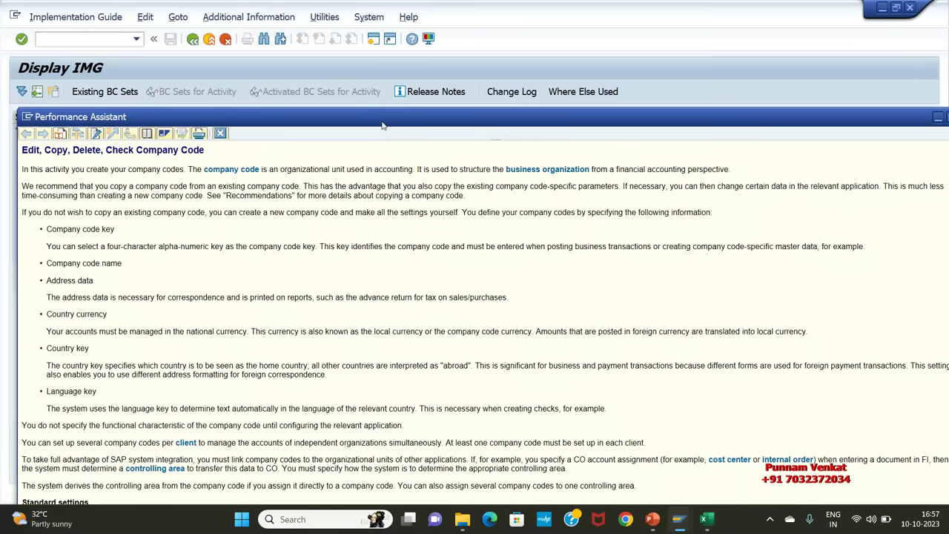
{"action": "left_click_drag", "start_coordinate": [381, 124], "coordinate": [375, 45]}
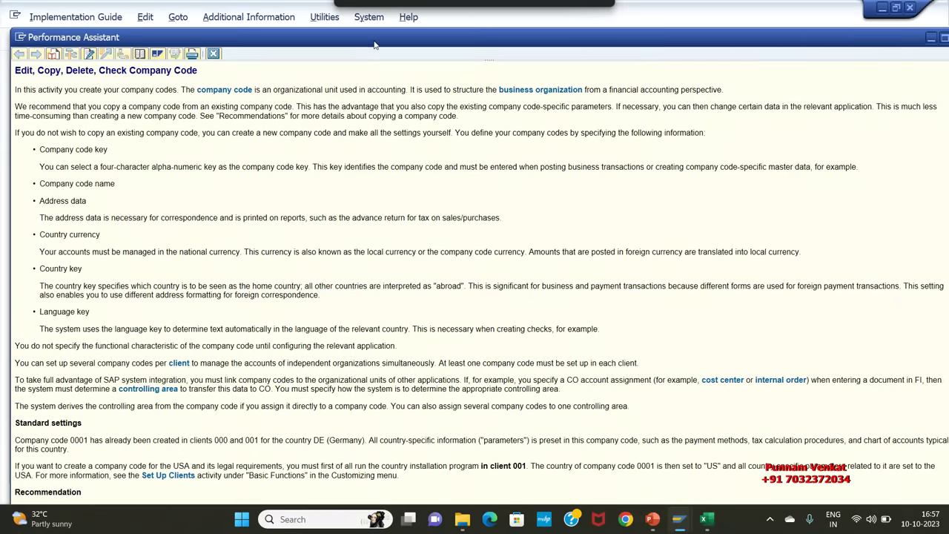
{"action": "scroll", "coordinate": [272, 392], "scroll_direction": "down", "scroll_amount": 5}
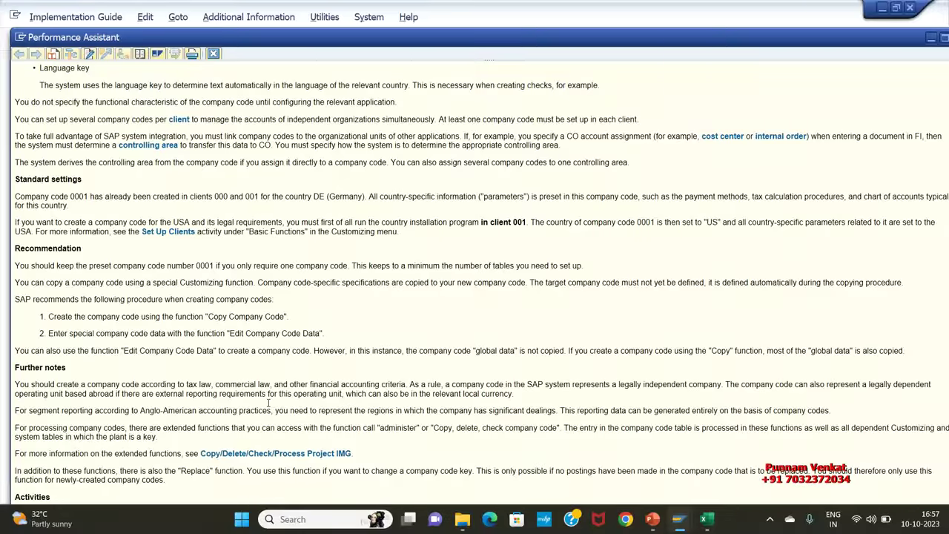
{"action": "scroll", "coordinate": [269, 403], "scroll_direction": "up", "scroll_amount": 5}
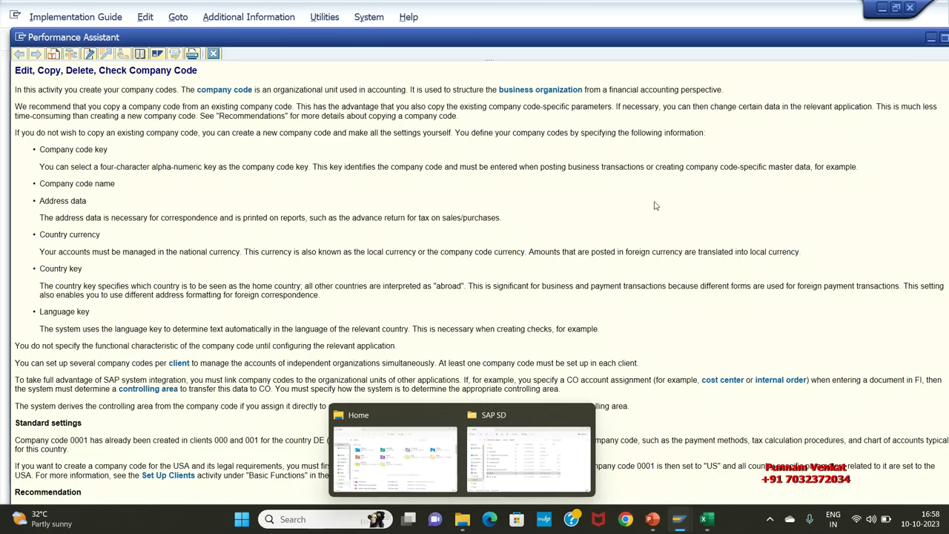
{"action": "double_click", "coordinate": [563, 42]}
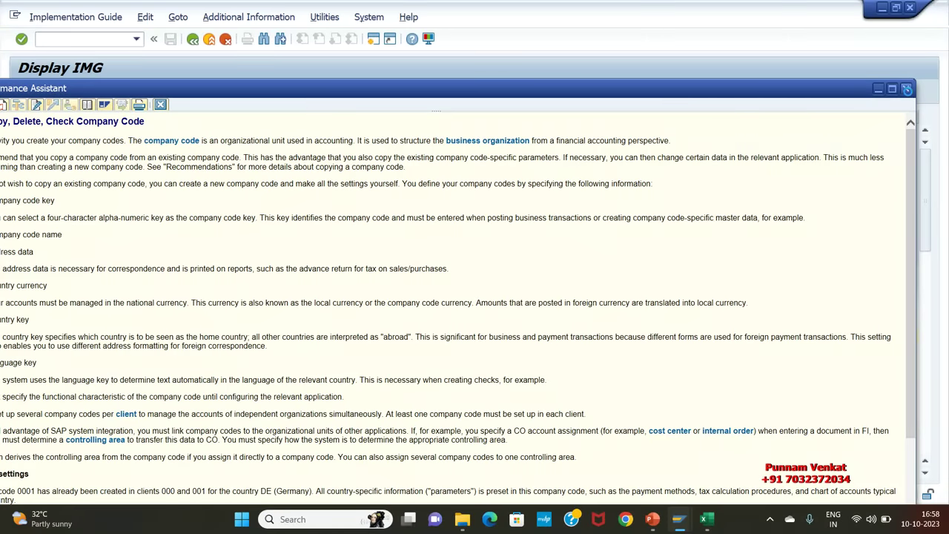
{"action": "left_click", "coordinate": [906, 89]}
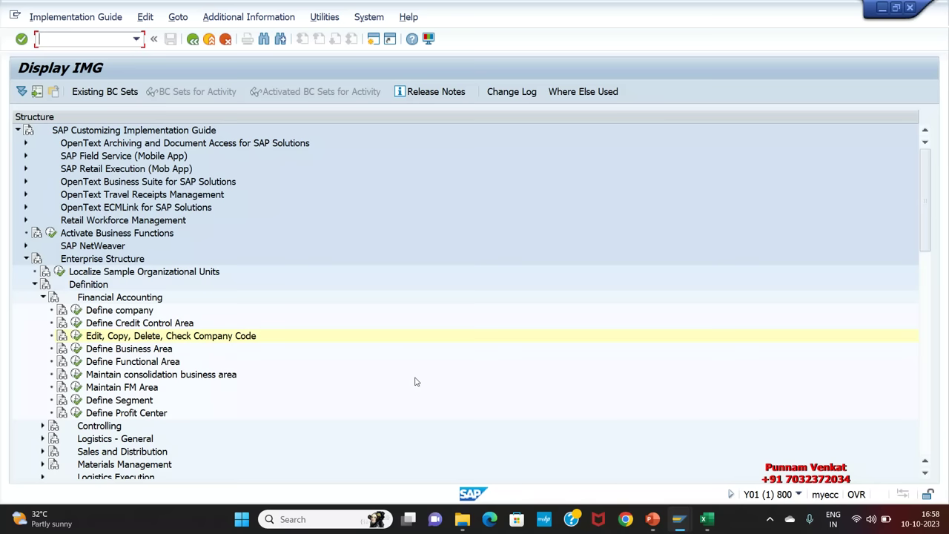
Open Edit Company Code Data, view the blank new-entry form, and return to the IMG without entering anything
{"action": "left_click", "coordinate": [76, 336]}
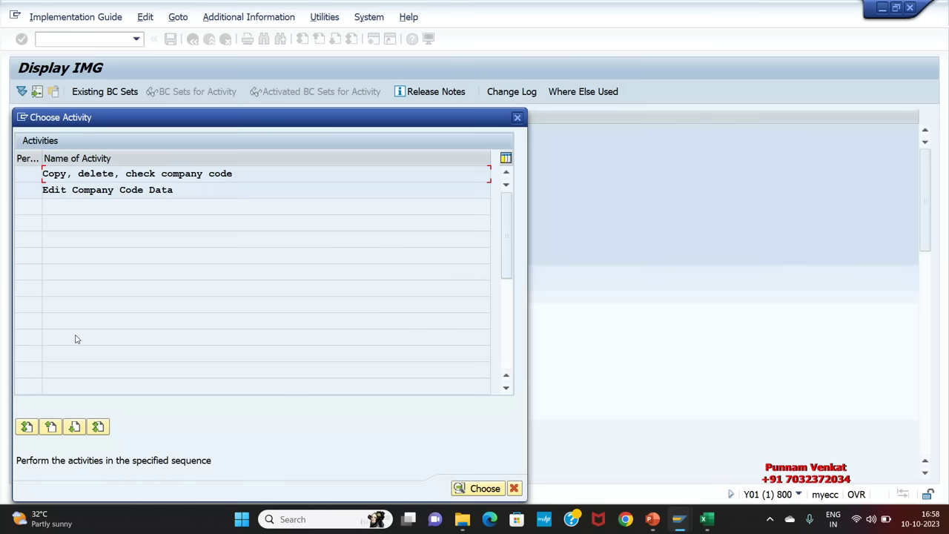
{"action": "double_click", "coordinate": [133, 190]}
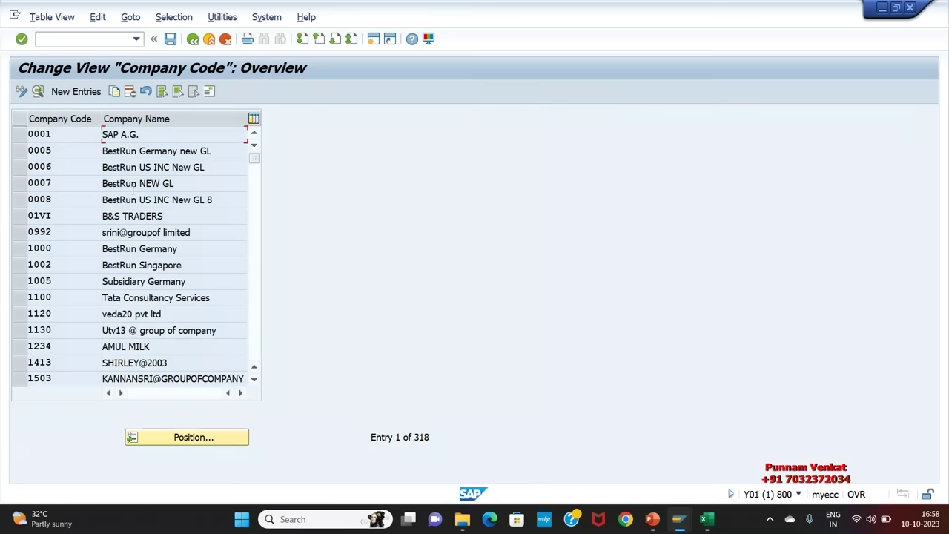
{"action": "left_click", "coordinate": [84, 95]}
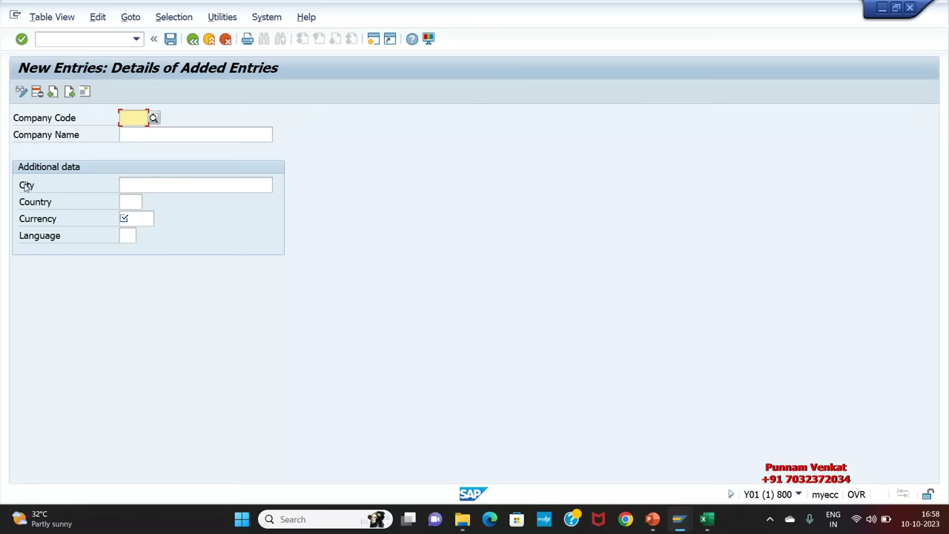
{"action": "left_click", "coordinate": [225, 39]}
{"action": "left_click", "coordinate": [192, 38]}
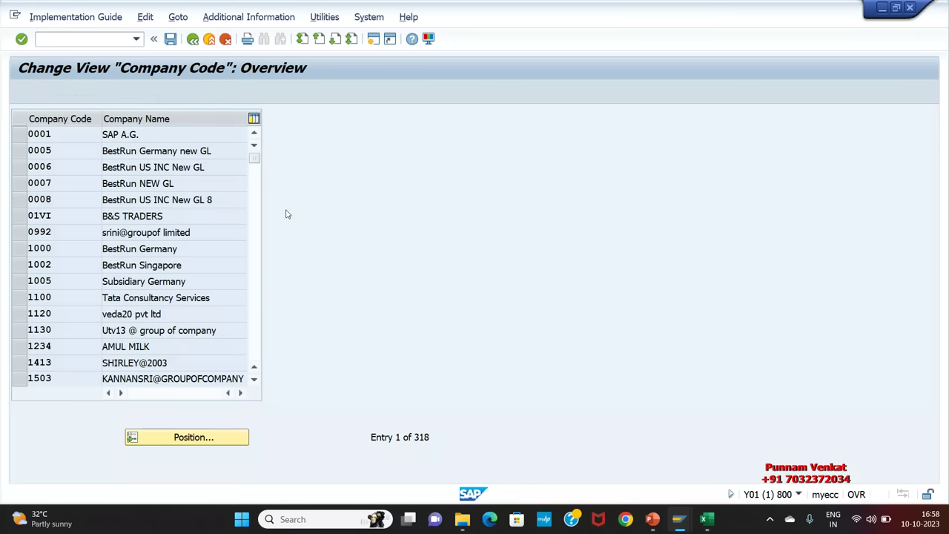
{"action": "key", "text": "Escape"}
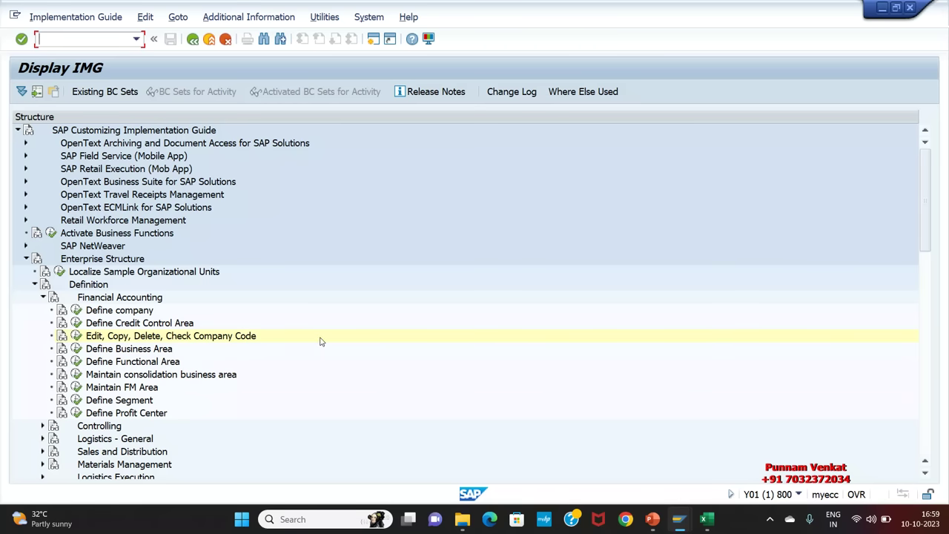
Show the IMG Activity key as additional information beside the IMG structure and widen its column
{"action": "left_click", "coordinate": [271, 20]}
{"action": "mouse_move", "coordinate": [270, 37]}
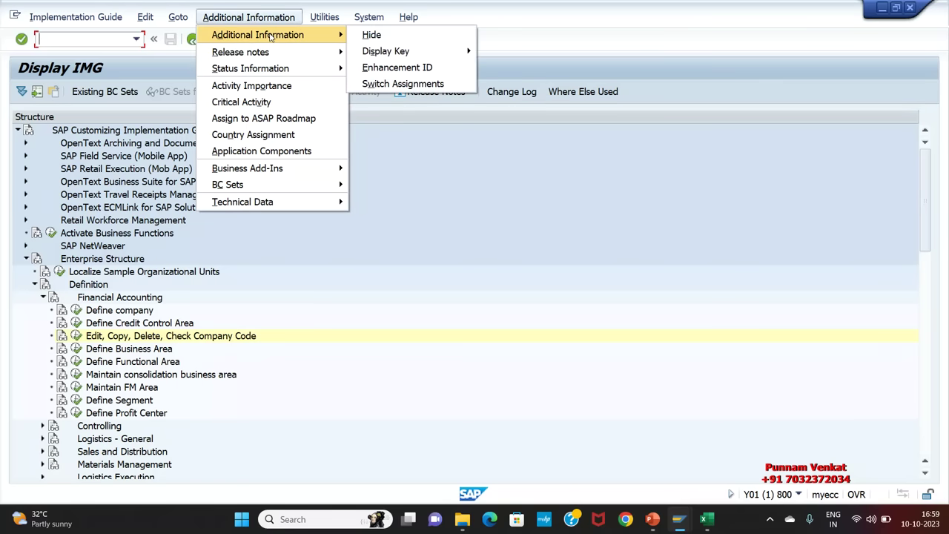
{"action": "mouse_move", "coordinate": [371, 53]}
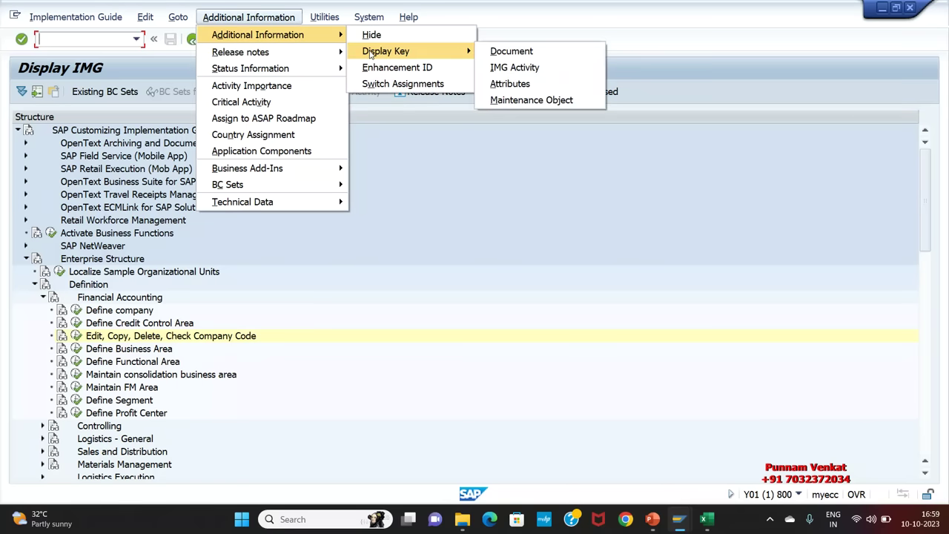
{"action": "left_click", "coordinate": [511, 68]}
{"action": "left_click_drag", "start_coordinate": [509, 119], "coordinate": [620, 118]}
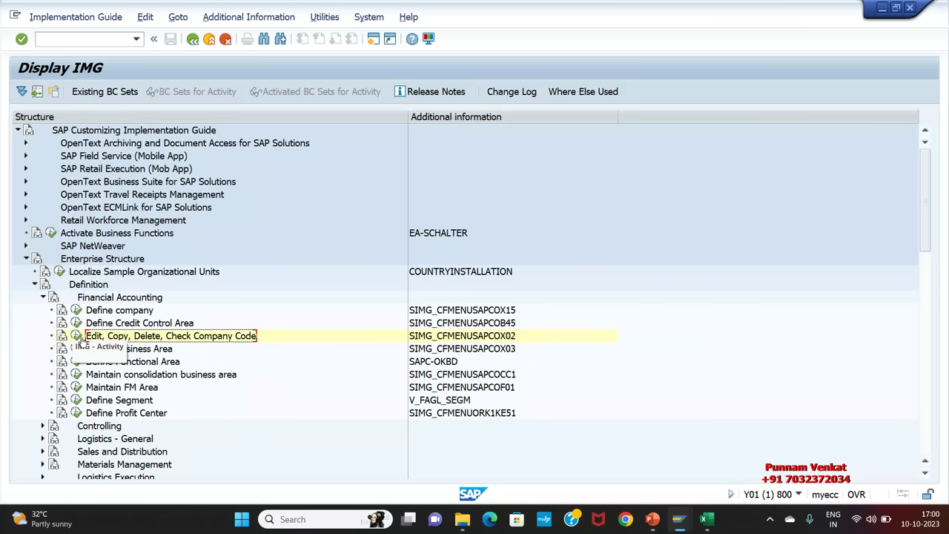
Create and save company code A110 as A1 Steel Pvt Ltd in Edit Company Code Data, with city Hyderabad, country IN, currency INR, language EN
{"action": "left_click", "coordinate": [76, 337]}
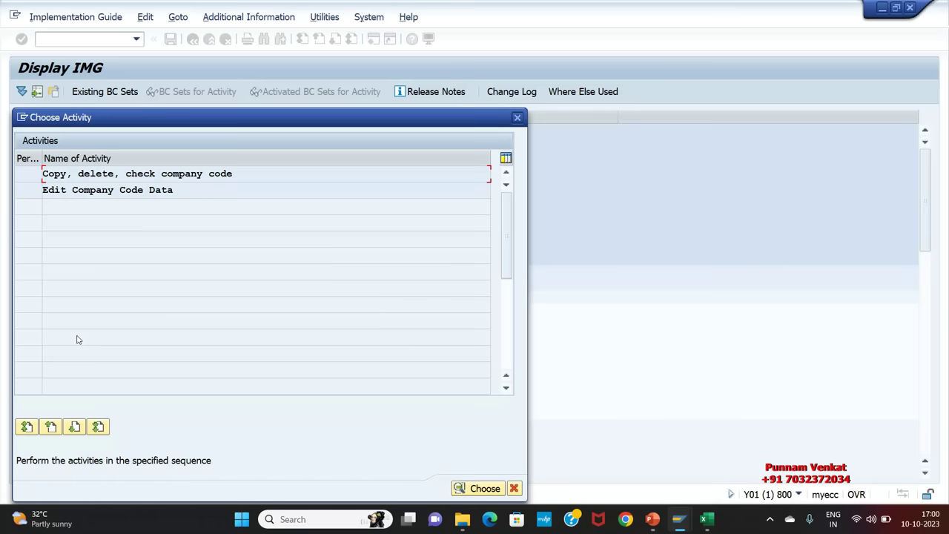
{"action": "double_click", "coordinate": [136, 190]}
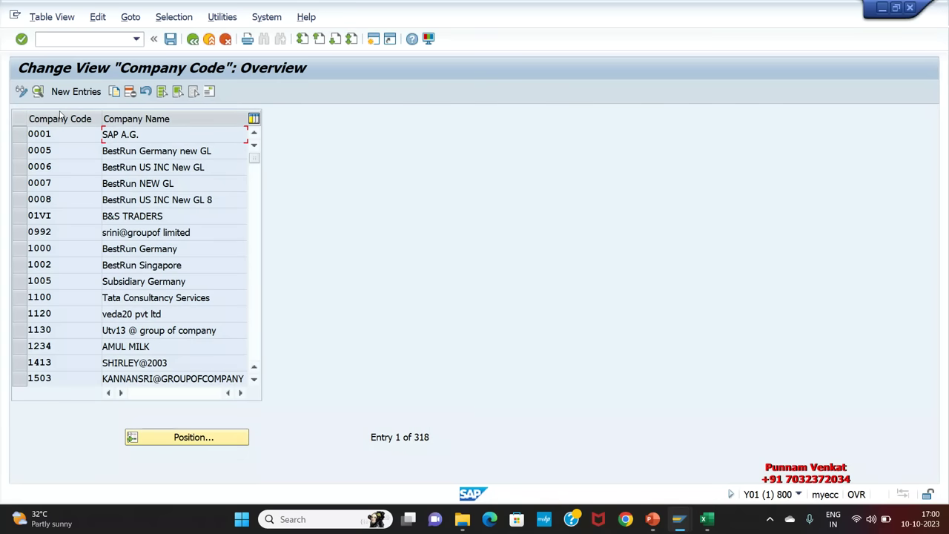
{"action": "left_click", "coordinate": [75, 92]}
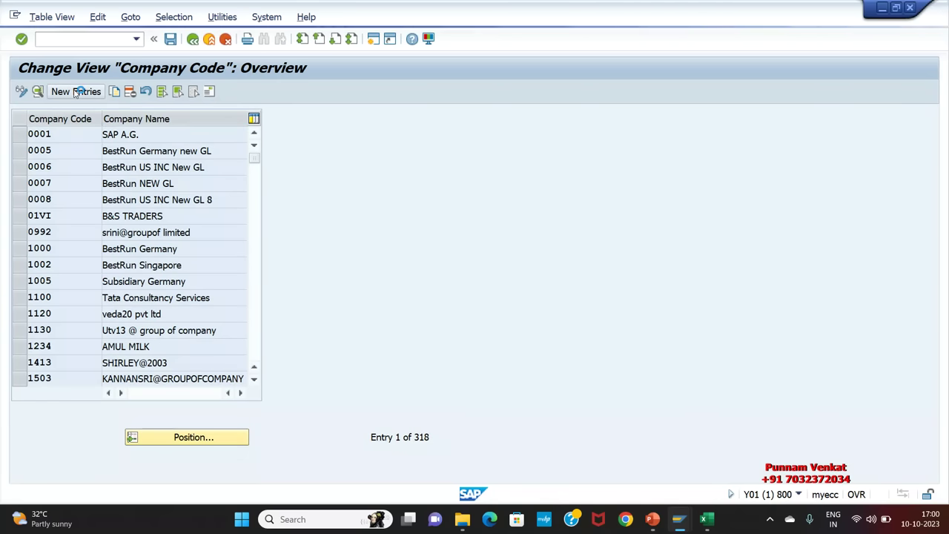
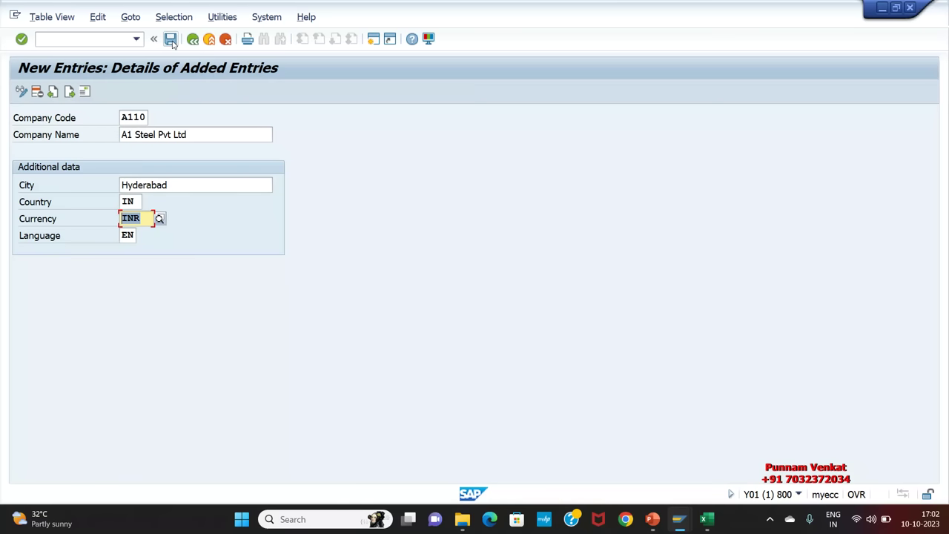
{"action": "left_click", "coordinate": [171, 39]}
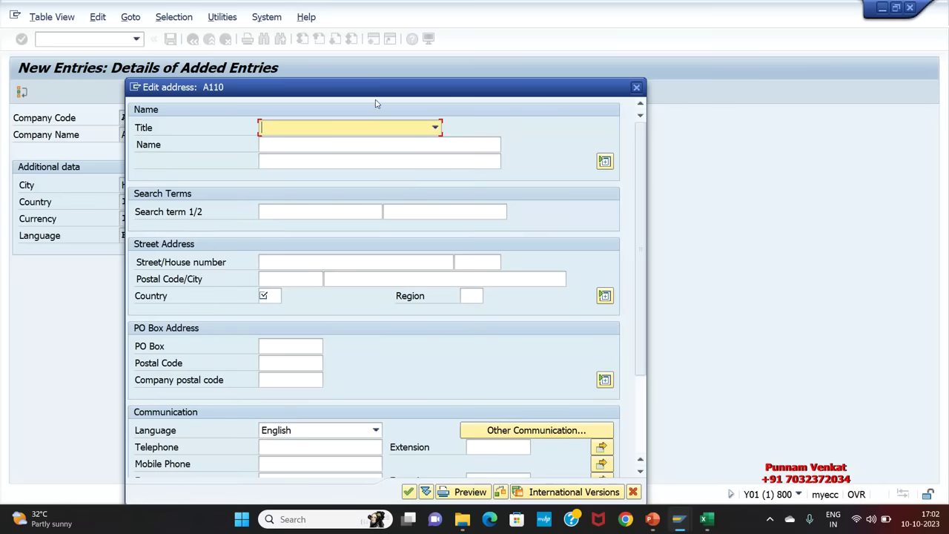
Enter A1 Steels Pvt Ltd in both name lines of the company code's address and A110 as the first search term
{"action": "left_click_drag", "start_coordinate": [383, 91], "coordinate": [568, 52]}
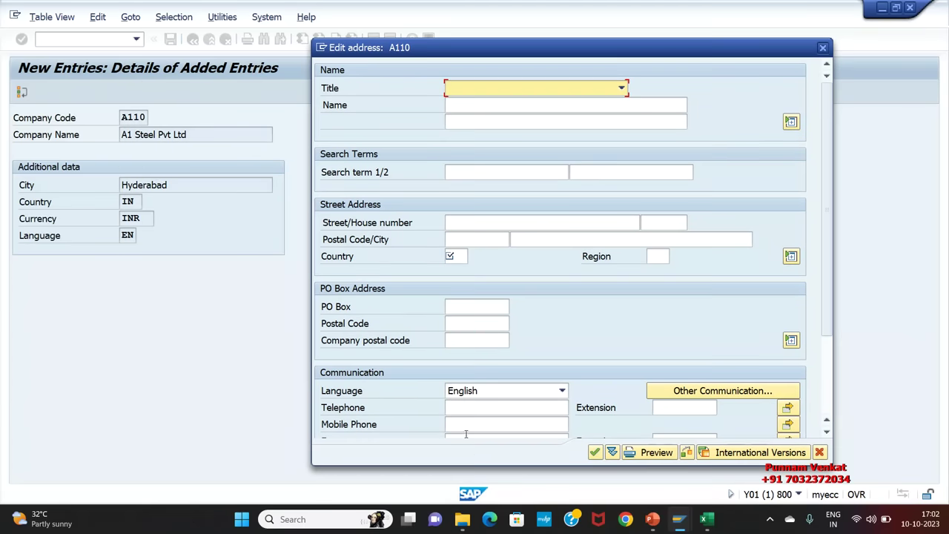
{"action": "left_click", "coordinate": [459, 104]}
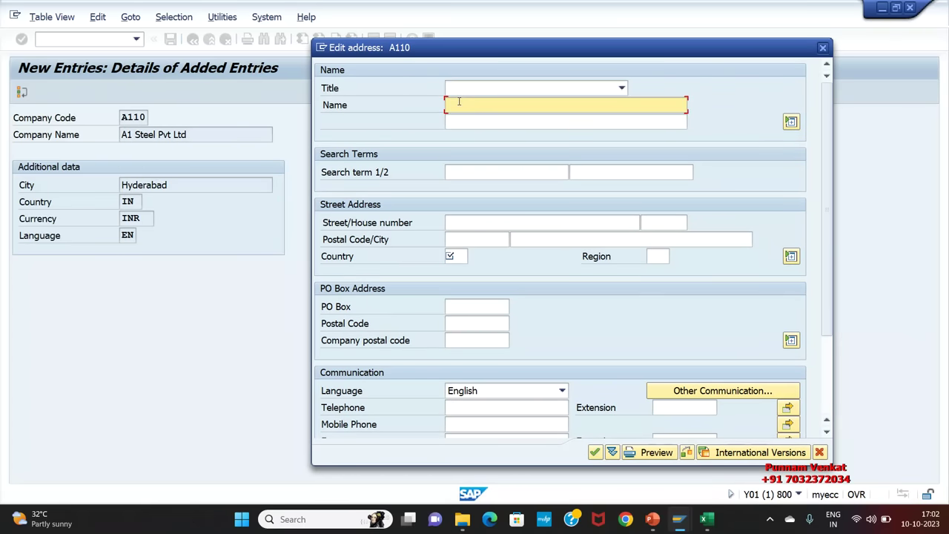
{"action": "type", "text": "A1 Steels Pvt Ltd"}
{"action": "key", "text": "ctrl+a"}
{"action": "key", "text": "ctrl+c"}
{"action": "key", "text": "Tab"}
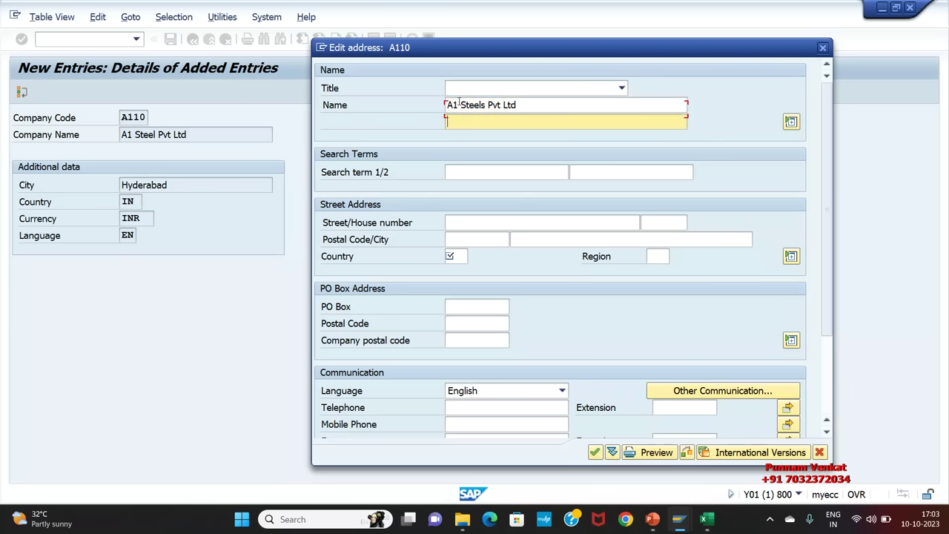
{"action": "key", "text": "ctrl+v"}
{"action": "key", "text": "Tab"}
{"action": "type", "text": "A110"}
{"action": "key", "text": "Tab"}
{"action": "key", "text": "Tab"}
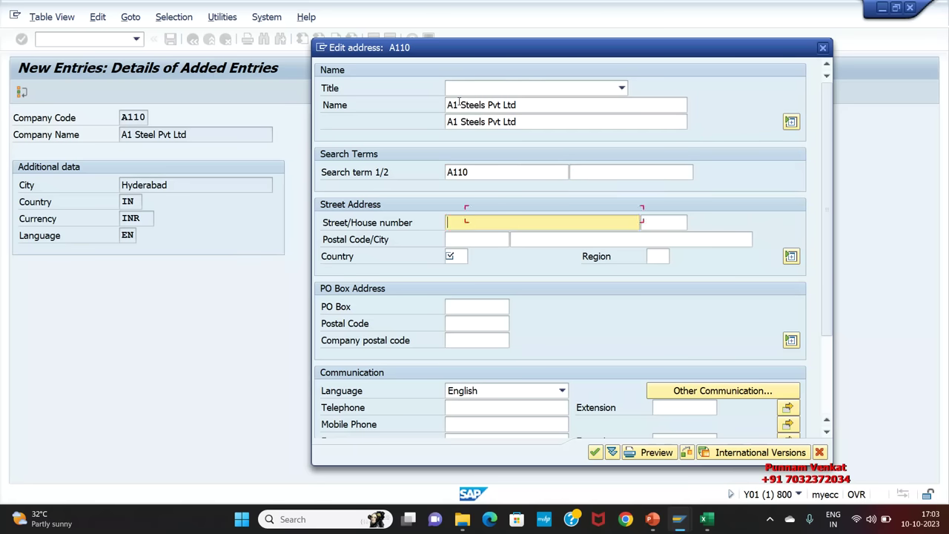
Fill in the company's street, house number and postal code in the street address
{"action": "type", "text": "Balaji Nagar"}
{"action": "key", "text": "Tab"}
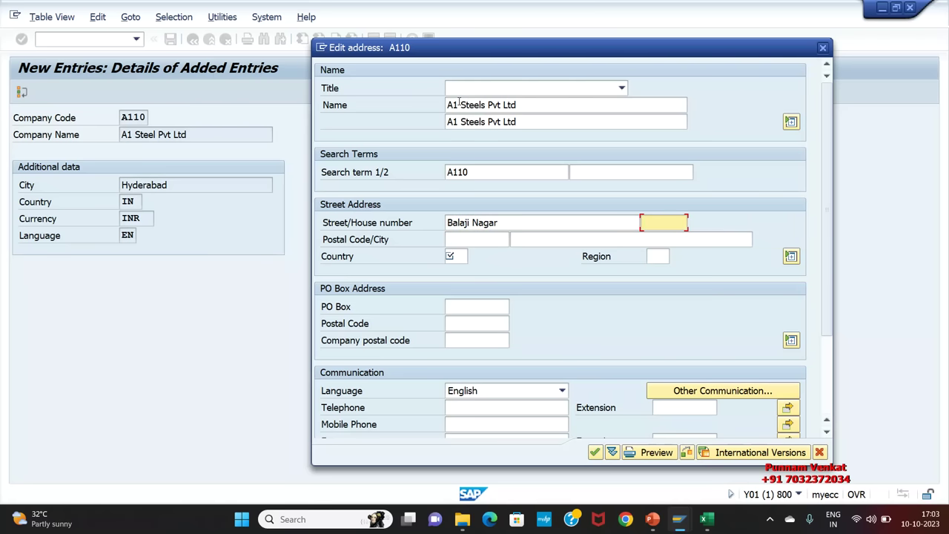
{"action": "type", "text": "7878567"}
{"action": "key", "text": "Tab"}
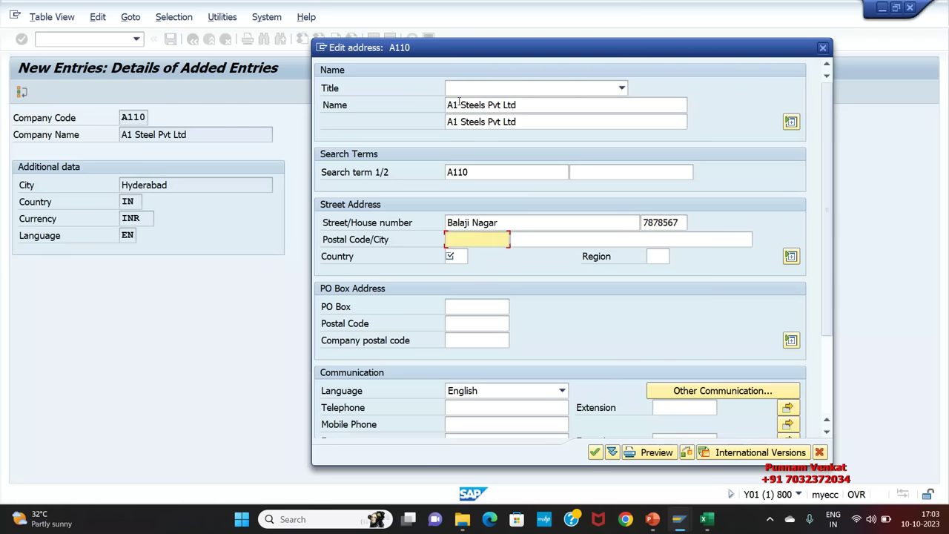
{"action": "type", "text": "500018"}
{"action": "key", "text": "Tab"}
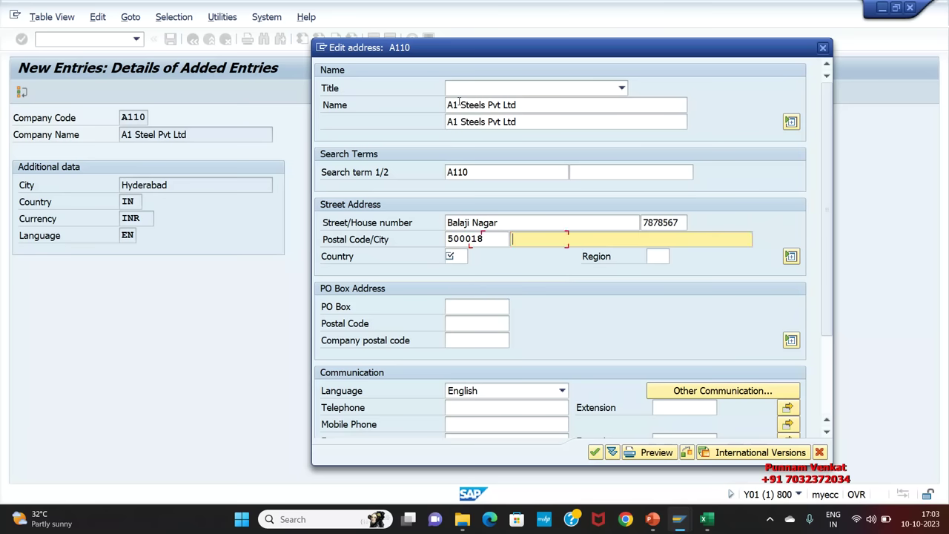
Set the street address city to Tirupti, the country to IN and the region to 01
{"action": "type", "text": "TiRUPAT"}
{"action": "key", "text": "BackSpace"}
{"action": "key", "text": "BackSpace"}
{"action": "key", "text": "BackSpace"}
{"action": "key", "text": "BackSpace"}
{"action": "key", "text": "BackSpace"}
{"action": "type", "text": "rupti"}
{"action": "key", "text": "Tab"}
{"action": "type", "text": "IN"}
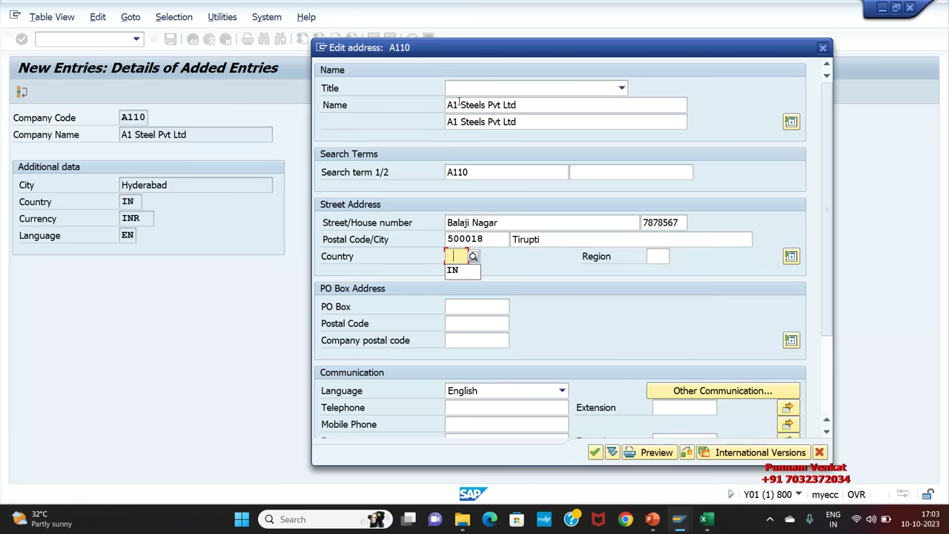
{"action": "key", "text": "Tab"}
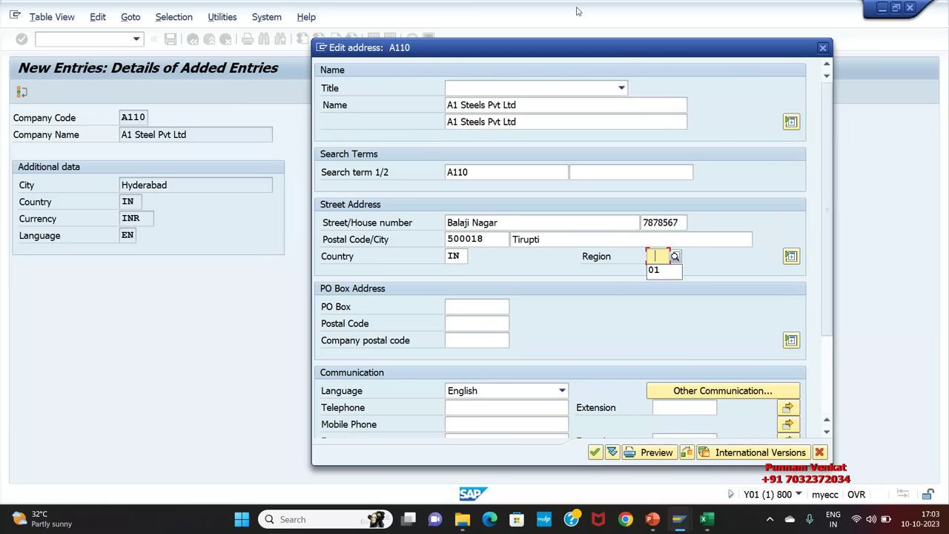
{"action": "type", "text": "01"}
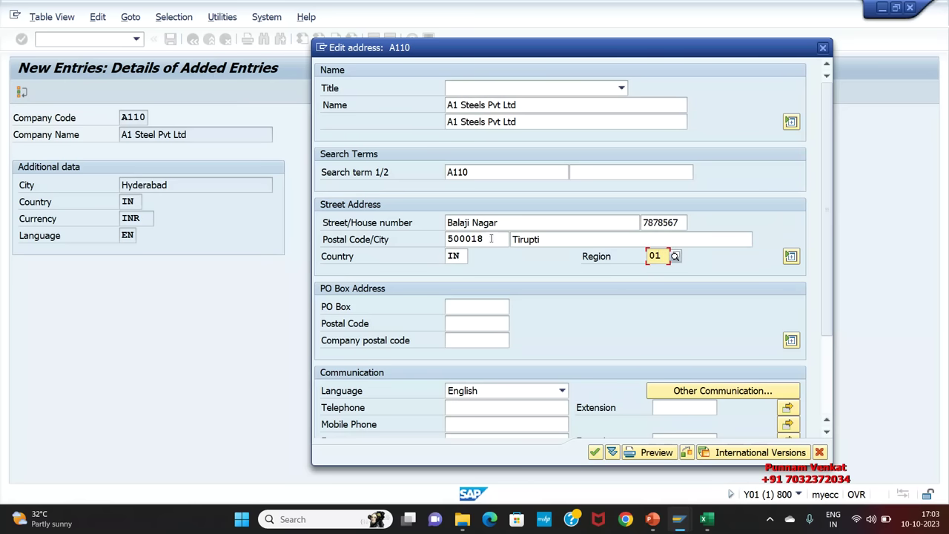
Copy the street address postal code into the PO box and postal code of the PO Box Address
{"action": "left_click", "coordinate": [460, 240]}
{"action": "left_click", "coordinate": [467, 304]}
{"action": "key", "text": "ctrl+v"}
{"action": "left_click", "coordinate": [468, 321]}
{"action": "key", "text": "ctrl+v"}
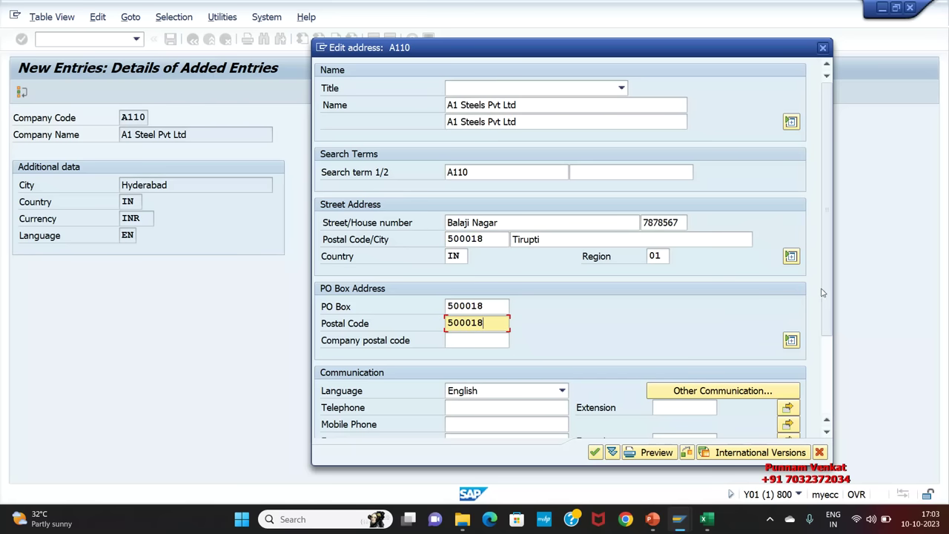
{"action": "scroll", "coordinate": [824, 296], "scroll_direction": "down", "scroll_amount": 3}
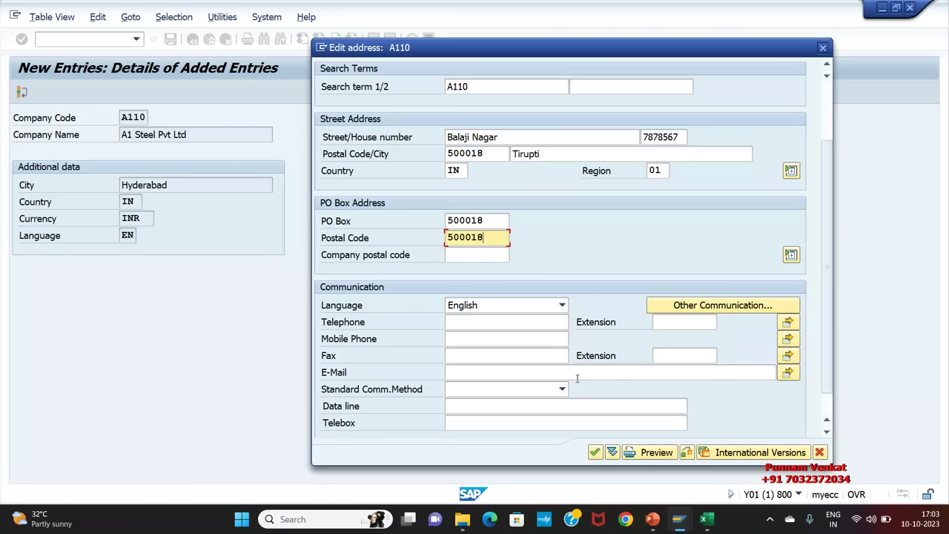
Review the communication and address fields of company code A110 and accept the address data
{"action": "scroll", "coordinate": [548, 383], "scroll_direction": "down", "scroll_amount": 1}
{"action": "scroll", "coordinate": [460, 385], "scroll_direction": "down", "scroll_amount": 1}
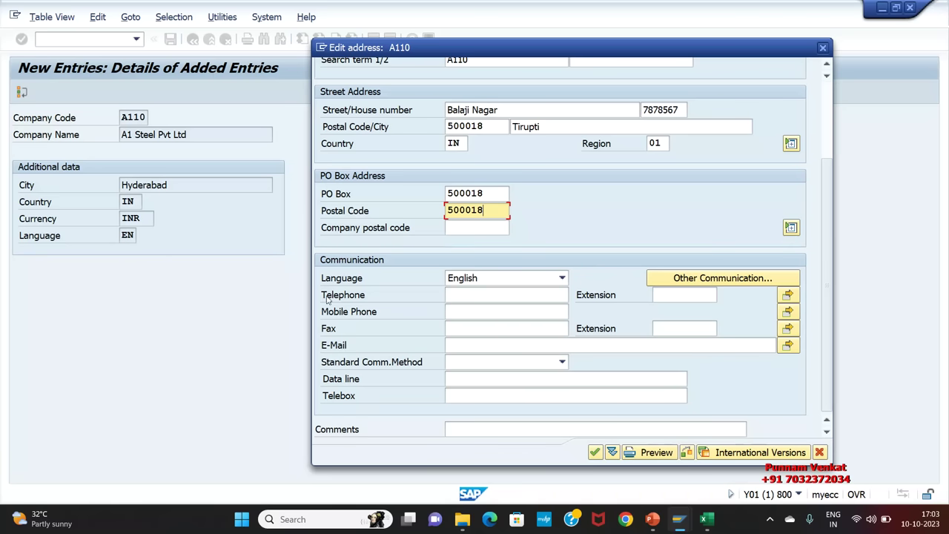
{"action": "scroll", "coordinate": [636, 339], "scroll_direction": "up", "scroll_amount": 4}
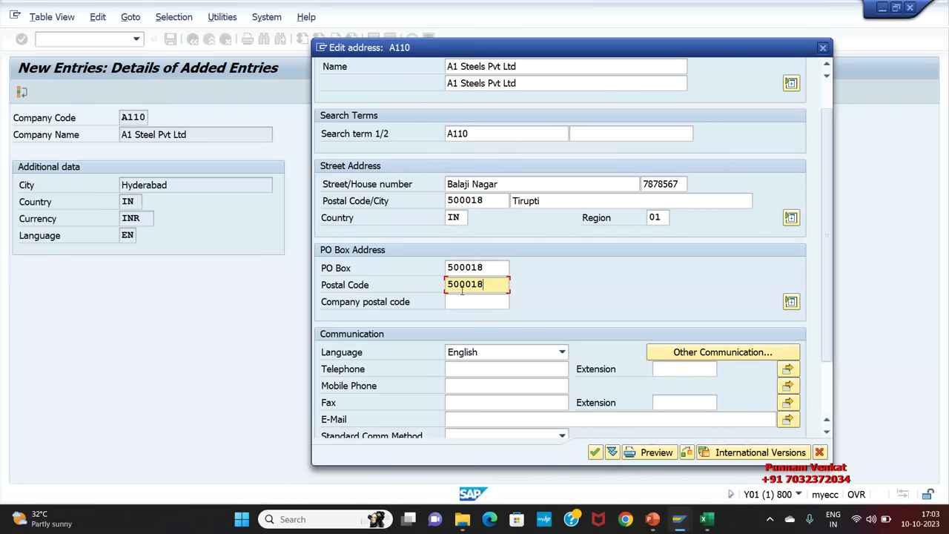
{"action": "left_click", "coordinate": [596, 453]}
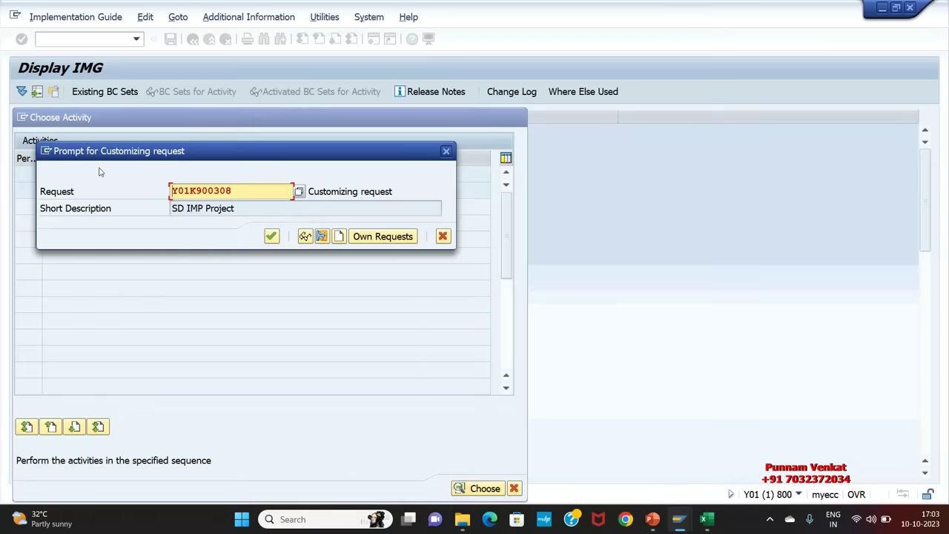
Create a customizing request with the short description A1 IMP Project and record the company code entry in it
{"action": "left_click_drag", "start_coordinate": [101, 153], "coordinate": [336, 154]}
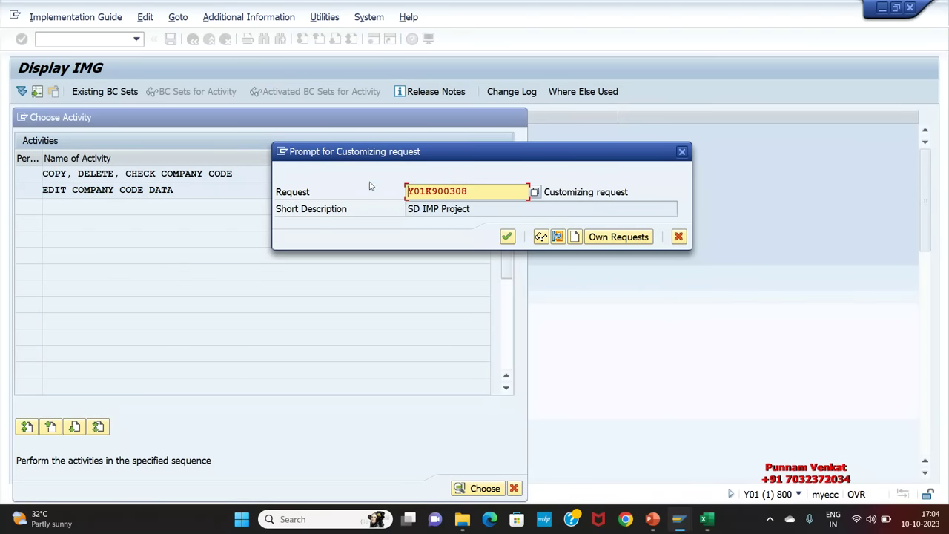
{"action": "left_click_drag", "start_coordinate": [470, 209], "coordinate": [373, 213]}
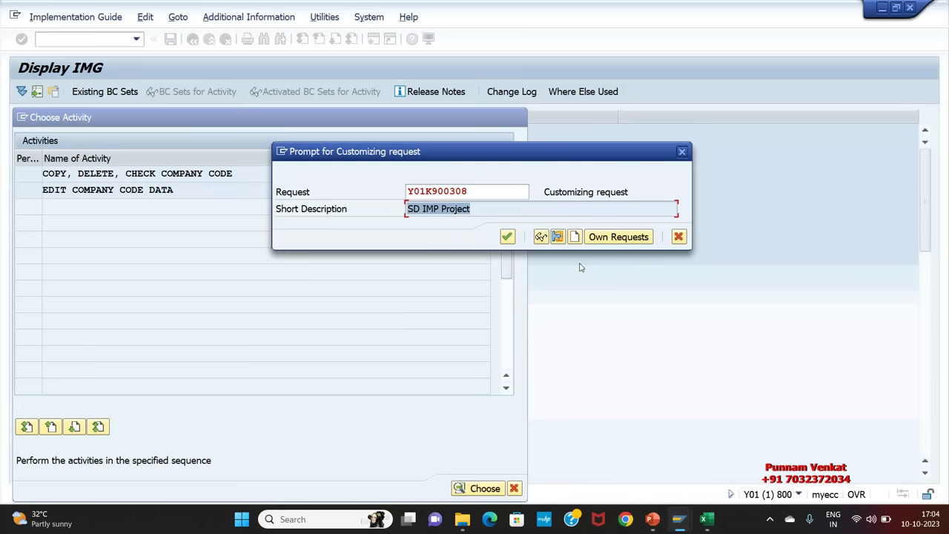
{"action": "left_click", "coordinate": [575, 239]}
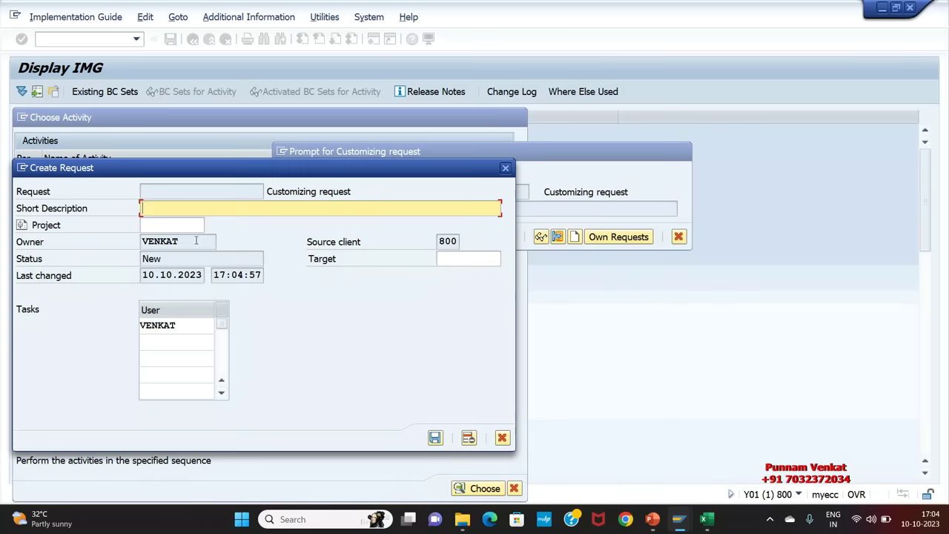
{"action": "type", "text": "A1 IMP Project"}
{"action": "left_click", "coordinate": [435, 438]}
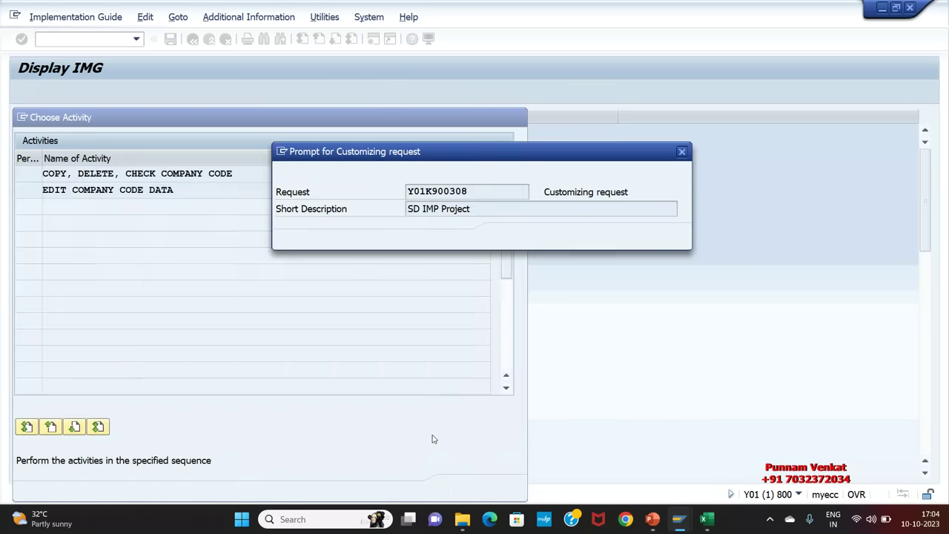
{"action": "left_click", "coordinate": [508, 237]}
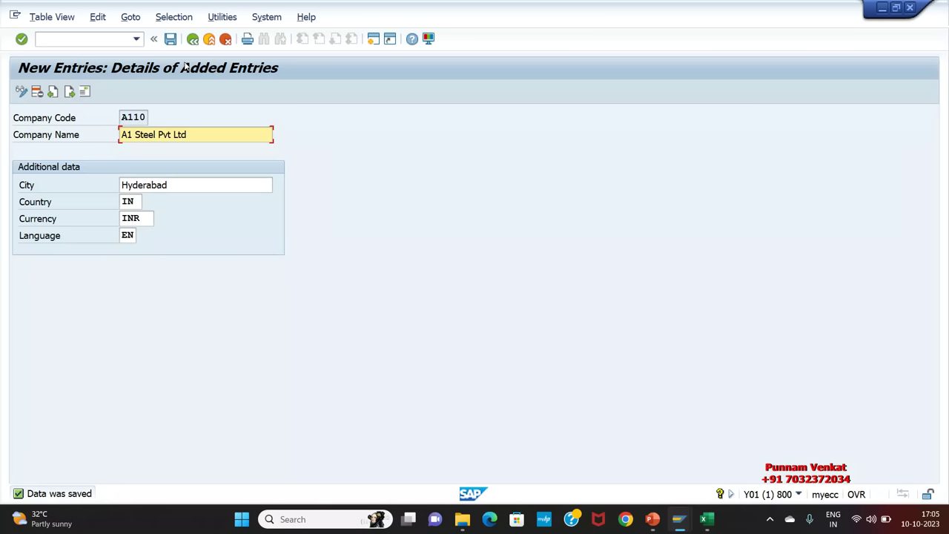
Save the company code A110 entry and return to the IMG structure, closing the activity selection
{"action": "left_click", "coordinate": [171, 39]}
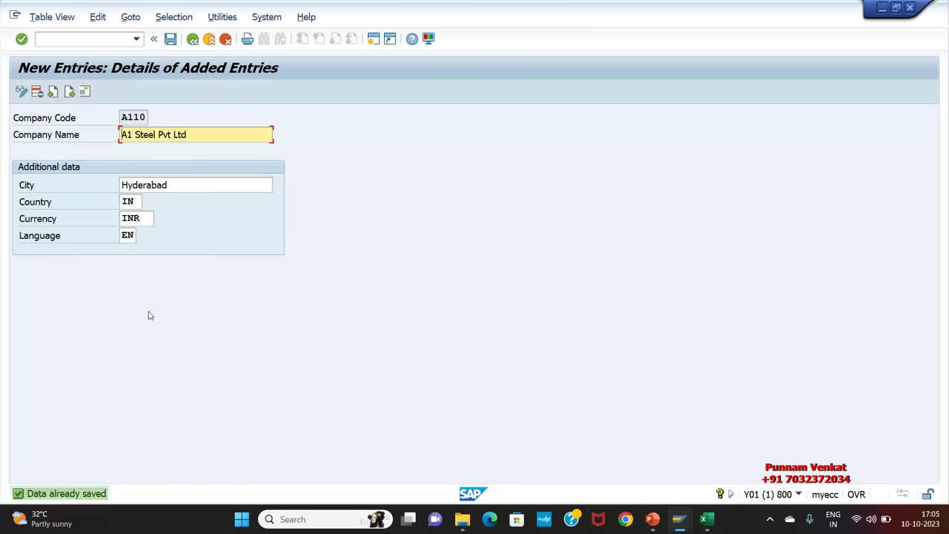
{"action": "left_click", "coordinate": [193, 39]}
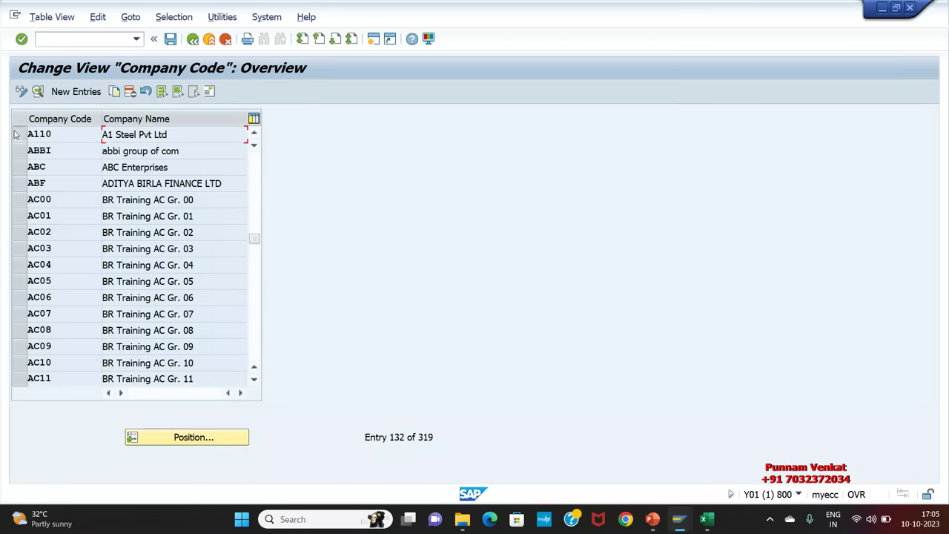
{"action": "left_click", "coordinate": [135, 134]}
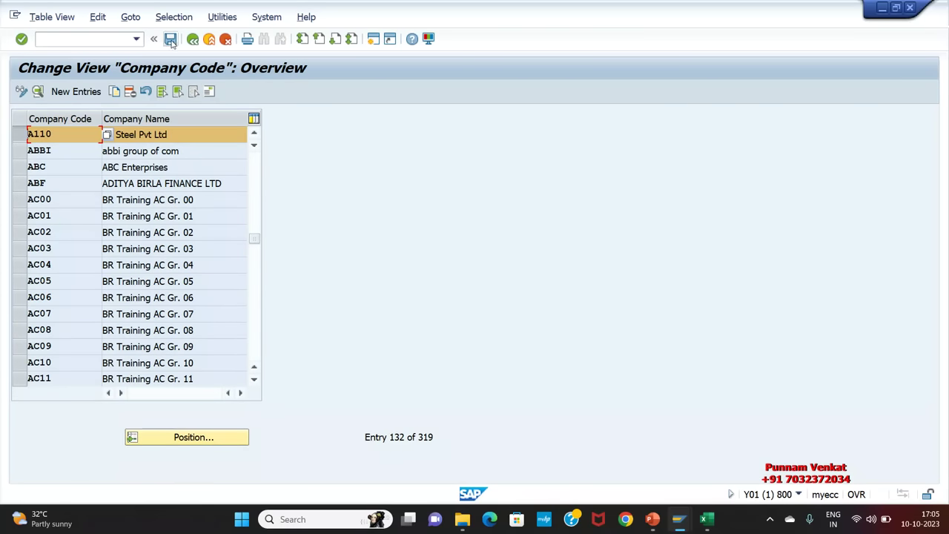
{"action": "left_click", "coordinate": [192, 40]}
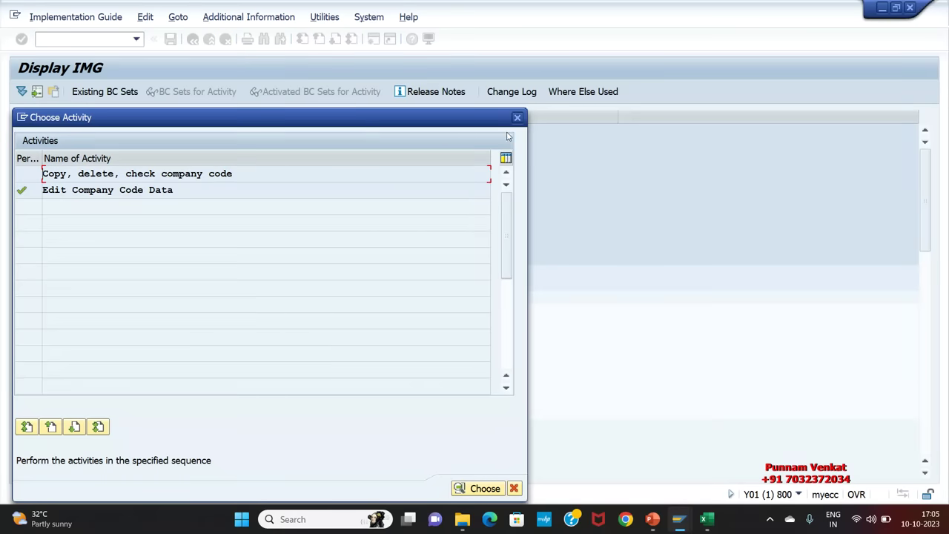
{"action": "left_click", "coordinate": [517, 117]}
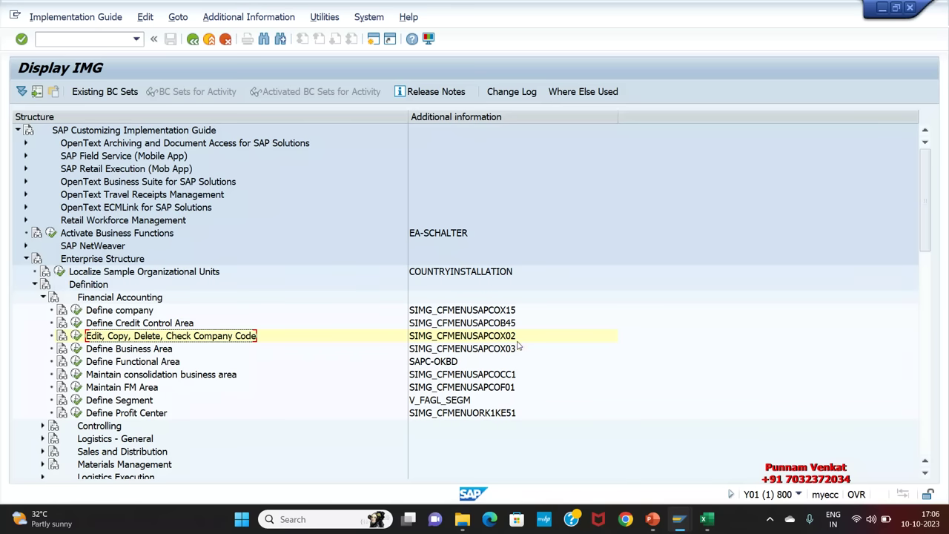
Reopen the Edit Company Code Data activity, position the list at company code A110 and open its details
{"action": "left_click", "coordinate": [77, 336]}
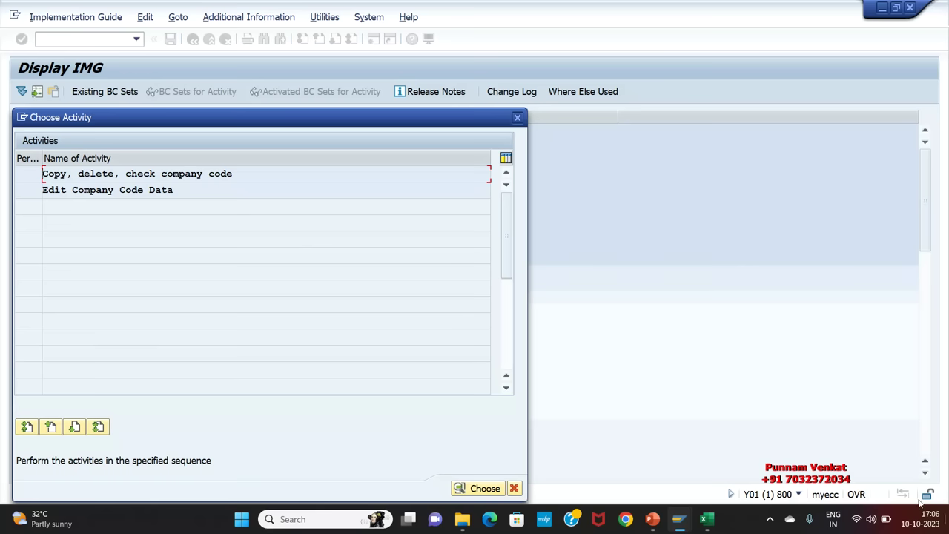
{"action": "double_click", "coordinate": [120, 190]}
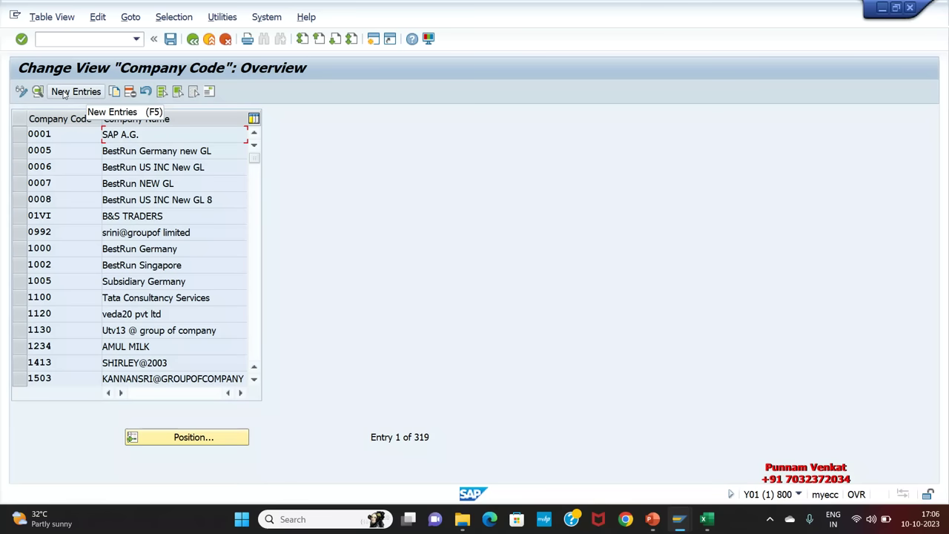
{"action": "left_click", "coordinate": [162, 442]}
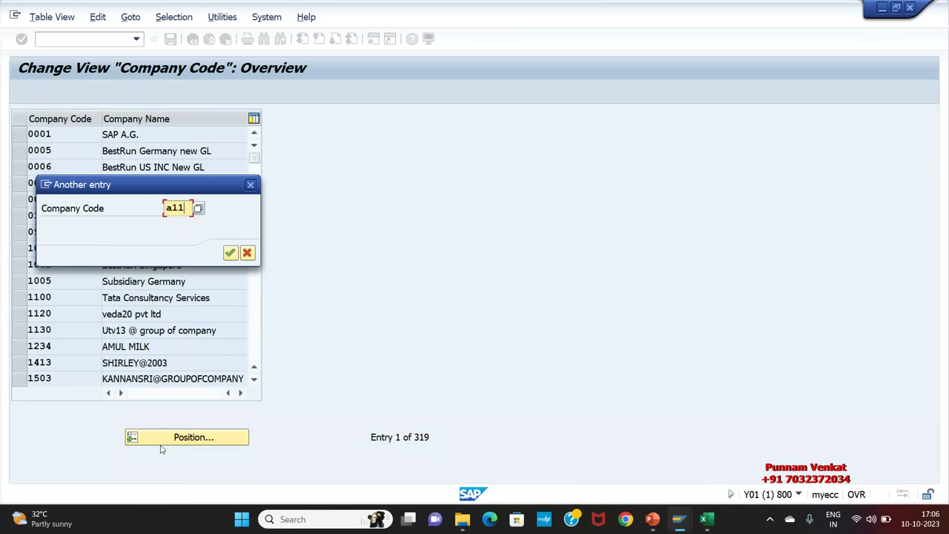
{"action": "key", "text": "Return"}
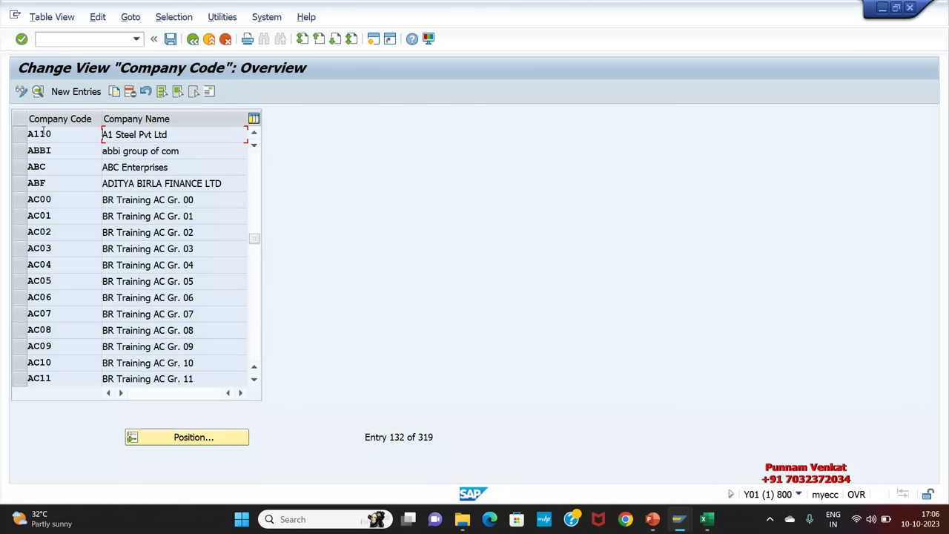
{"action": "double_click", "coordinate": [104, 134]}
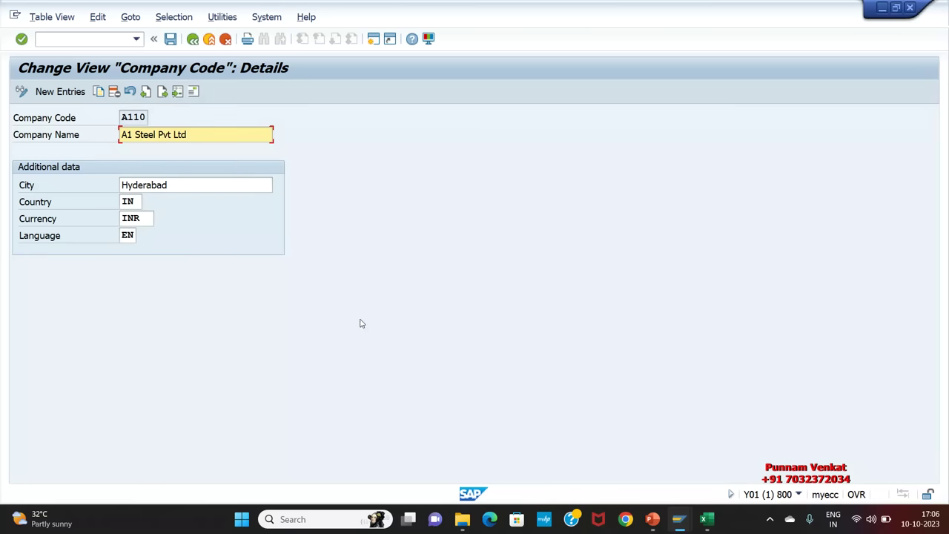
Check the stored address of company code A110, accept it and save the entry
{"action": "left_click", "coordinate": [193, 91]}
{"action": "left_click_drag", "start_coordinate": [392, 84], "coordinate": [628, 46]}
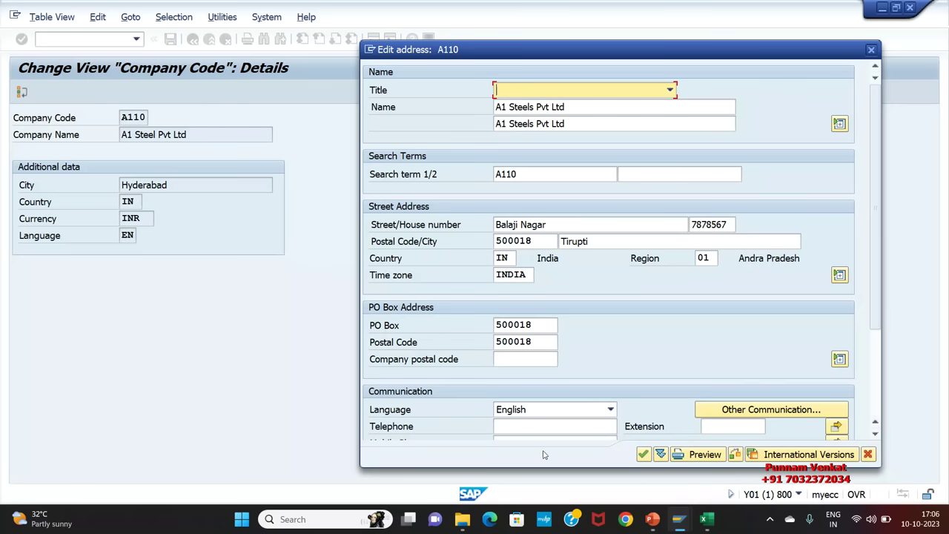
{"action": "left_click", "coordinate": [644, 455]}
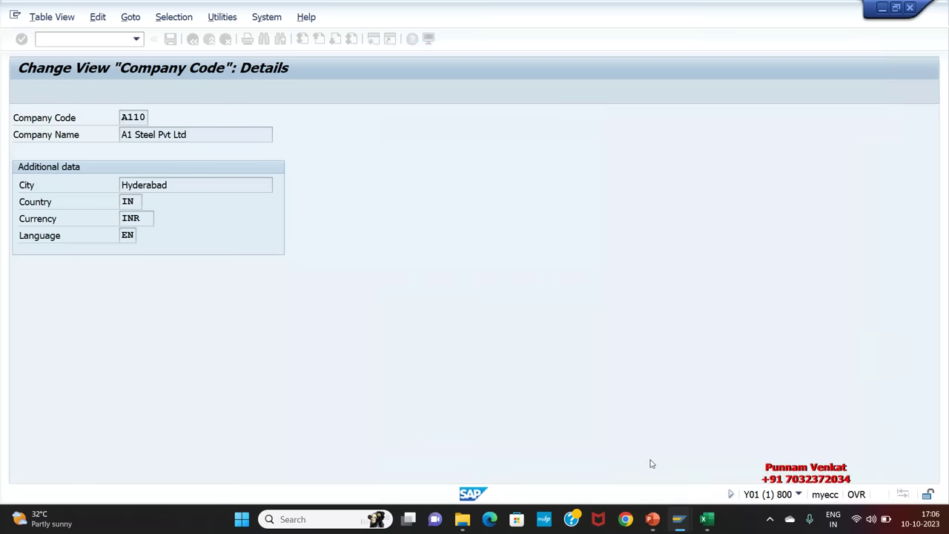
{"action": "left_click", "coordinate": [170, 39]}
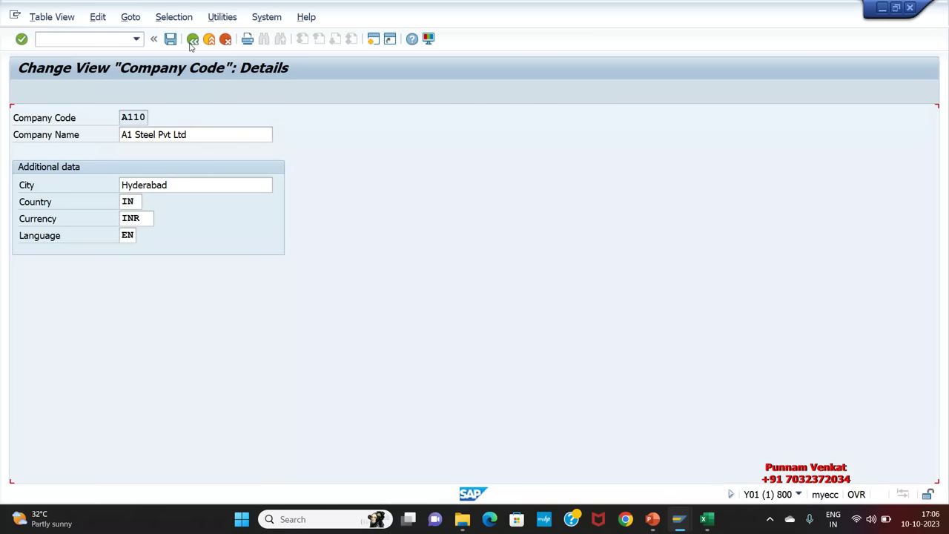
Leave the company code activity and exit the IMG to SAP Easy Access, collapsing the Financial Accounting and Definition nodes
{"action": "left_click", "coordinate": [192, 40]}
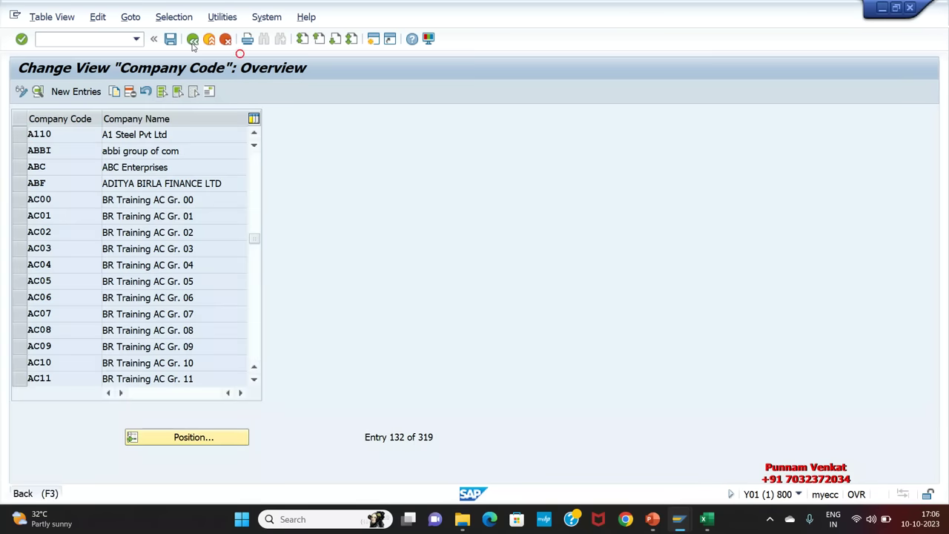
{"action": "left_click", "coordinate": [192, 39]}
{"action": "left_click", "coordinate": [518, 118]}
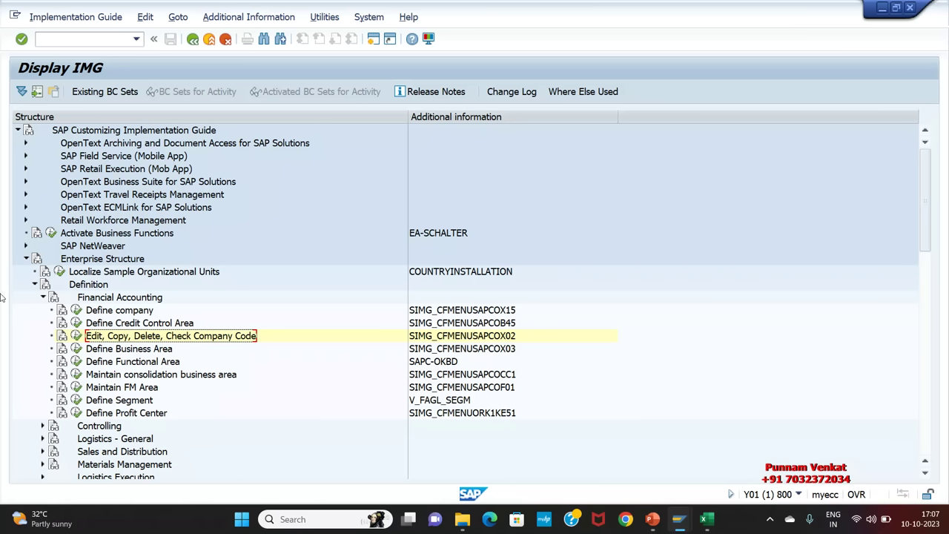
{"action": "left_click", "coordinate": [43, 296]}
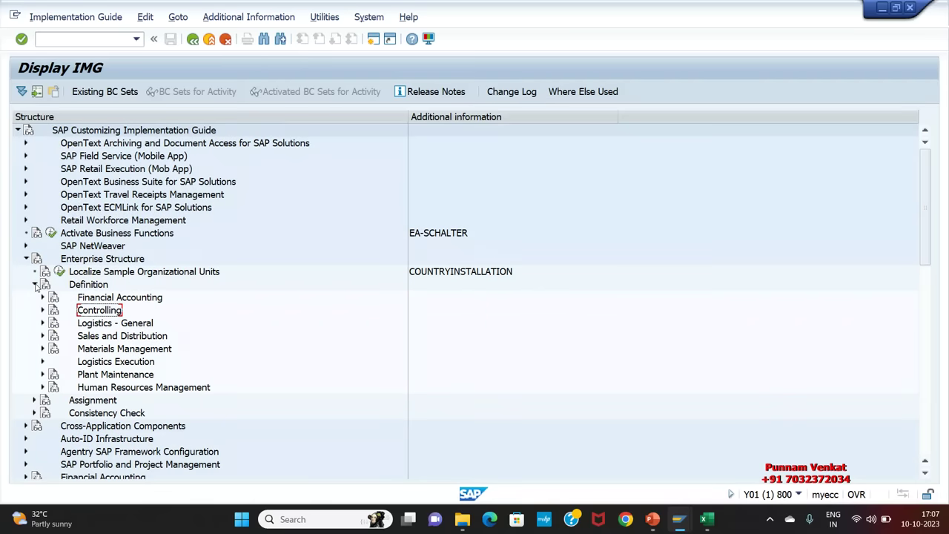
{"action": "left_click", "coordinate": [34, 284]}
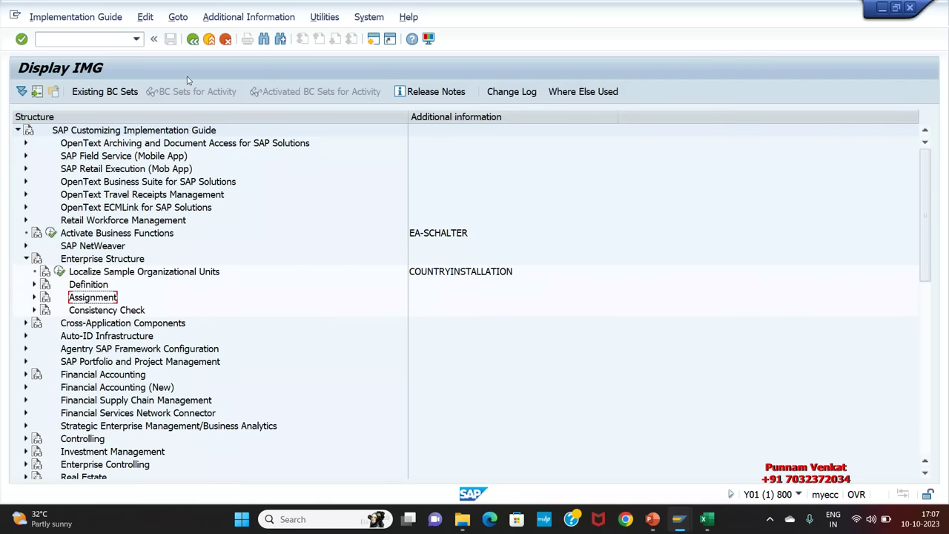
{"action": "left_click", "coordinate": [192, 38]}
{"action": "left_click", "coordinate": [192, 39]}
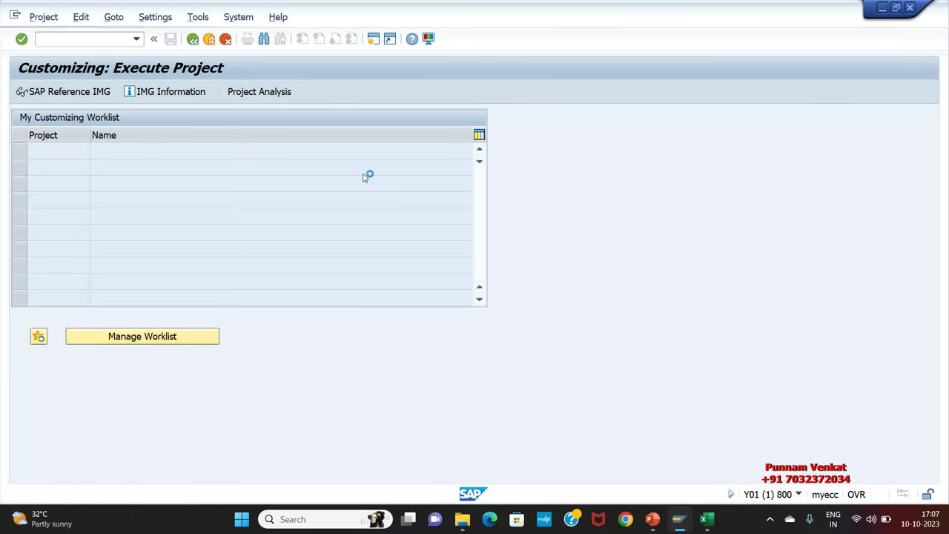
Switch to the SAP SD workbook in Excel and fill the Sales Organization row B4:E4 with the blue used for Company code
{"action": "mouse_move", "coordinate": [706, 520]}
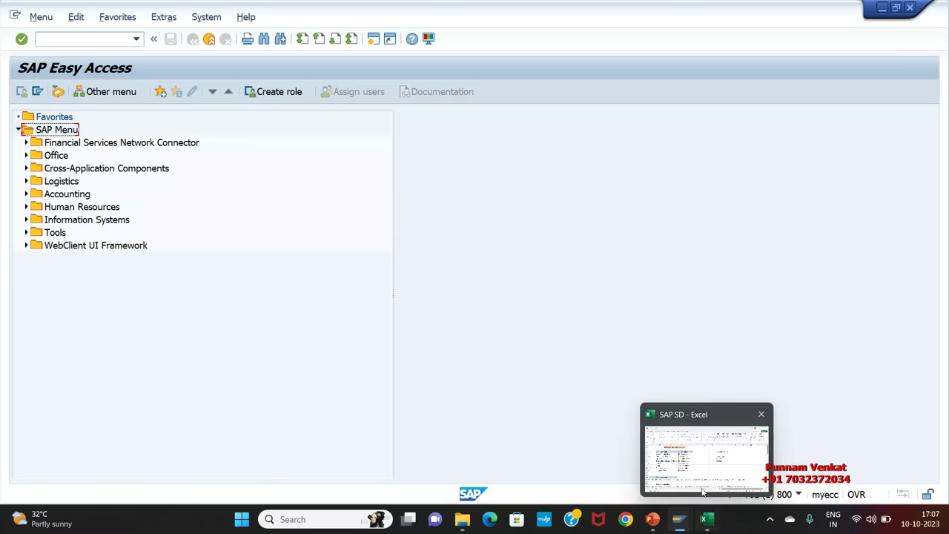
{"action": "left_click", "coordinate": [695, 473]}
{"action": "left_click", "coordinate": [457, 339]}
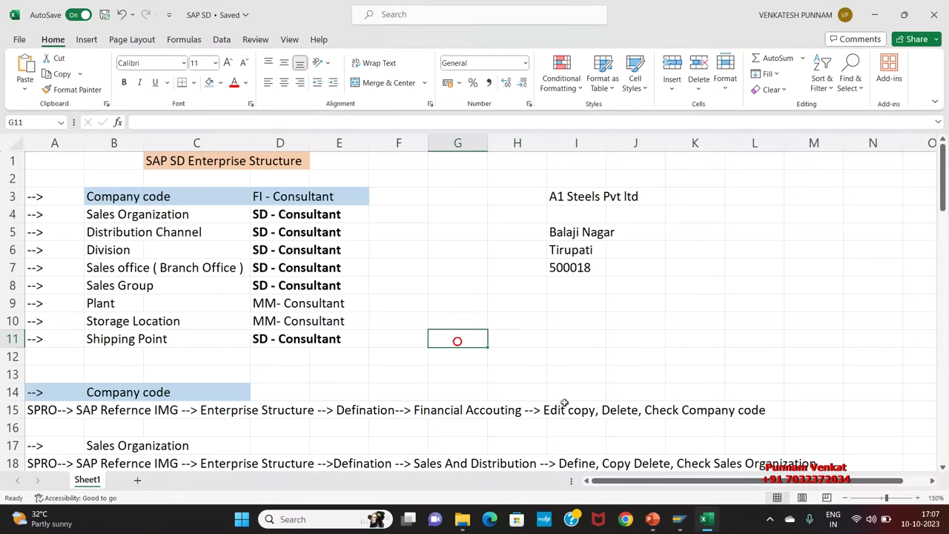
{"action": "left_click_drag", "start_coordinate": [90, 215], "coordinate": [328, 213]}
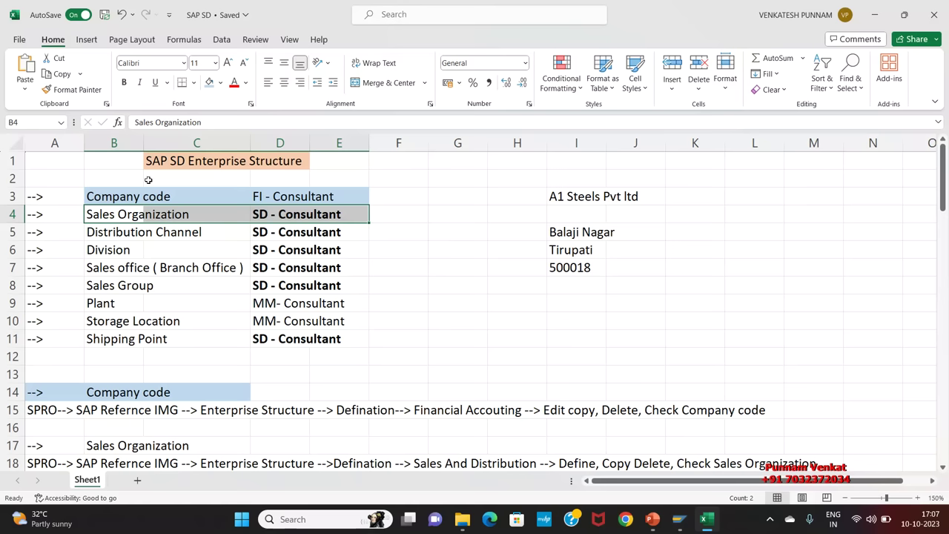
{"action": "left_click", "coordinate": [209, 82]}
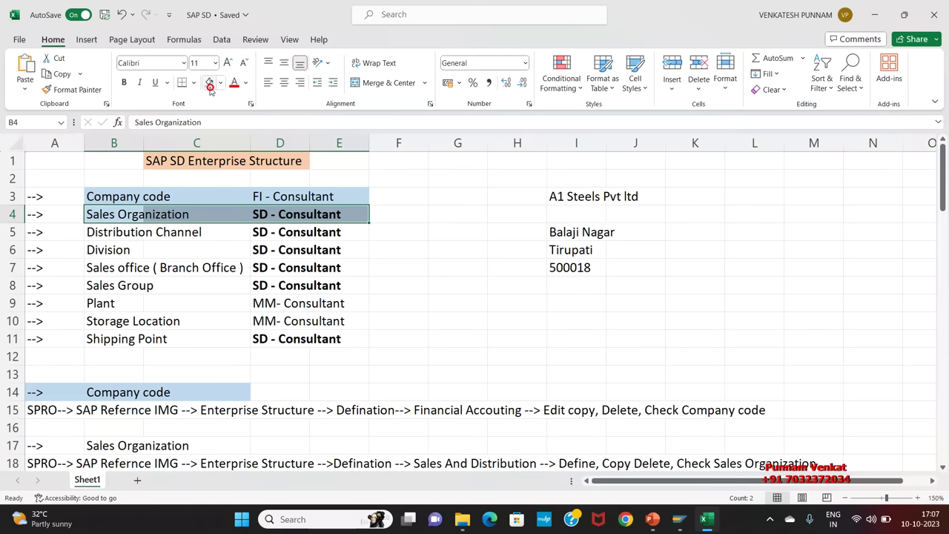
{"action": "left_click", "coordinate": [494, 251]}
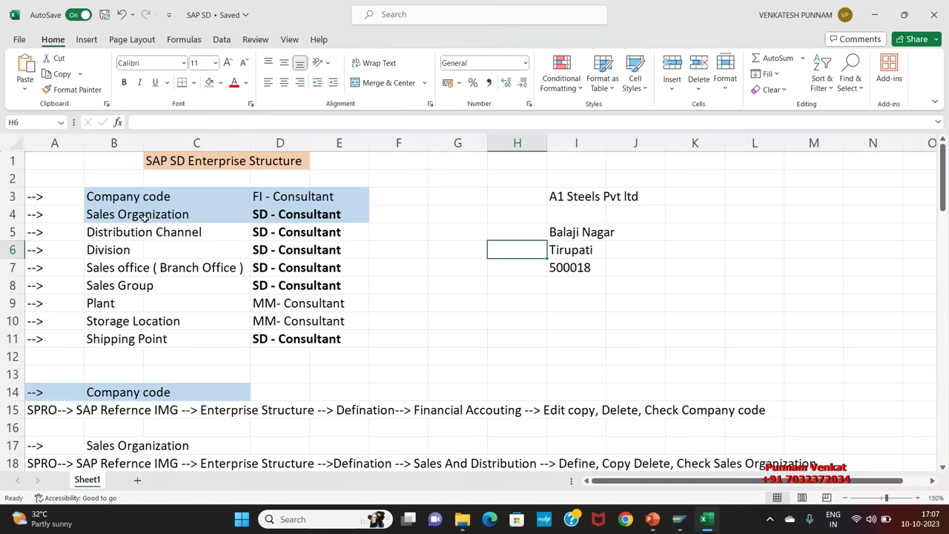
Locate the Sales Organization configuration path in the worksheet and select its heading cells A17:C17
{"action": "left_click_drag", "start_coordinate": [117, 215], "coordinate": [335, 214]}
{"action": "scroll", "coordinate": [296, 296], "scroll_direction": "down", "scroll_amount": 1}
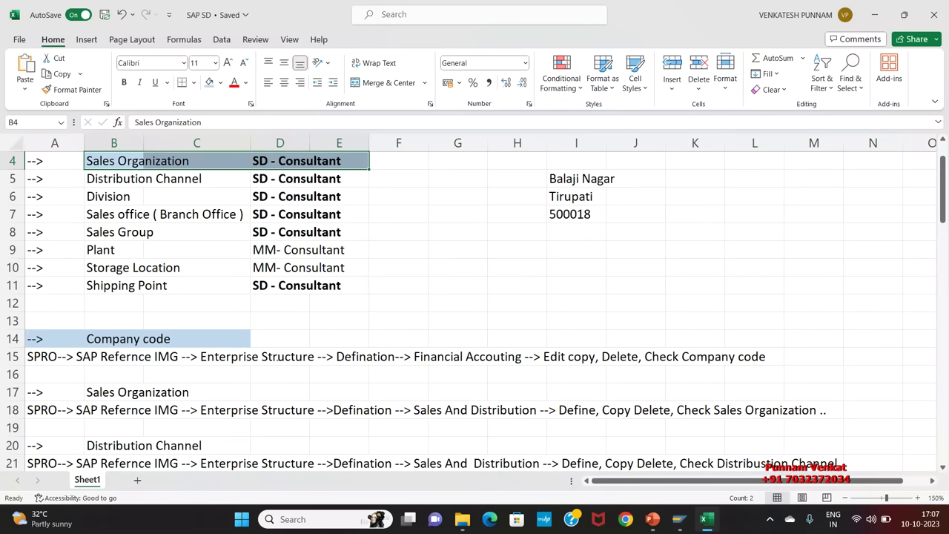
{"action": "left_click_drag", "start_coordinate": [37, 395], "coordinate": [236, 391]}
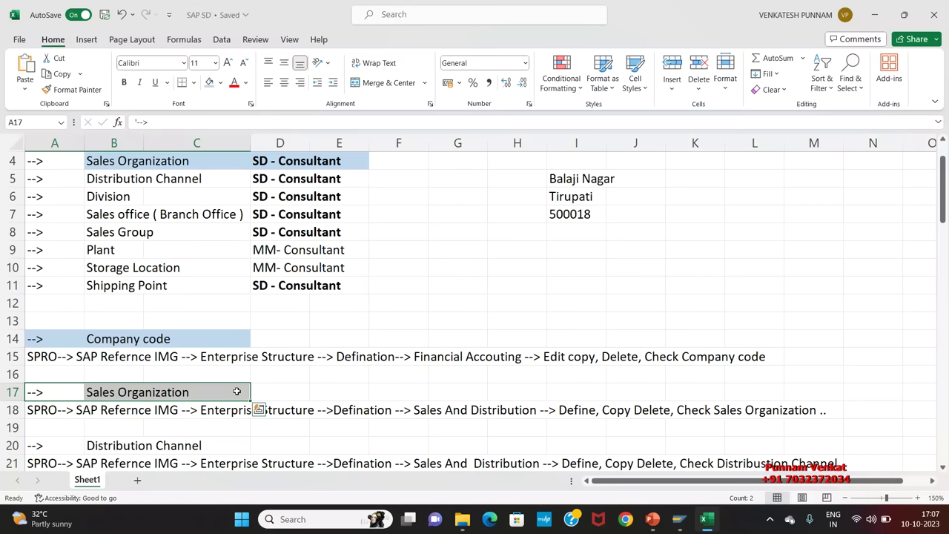
Switch to the SAP SD Organization Structure presentation in PowerPoint and show slide 3 on the sales organization
{"action": "left_click", "coordinate": [658, 521]}
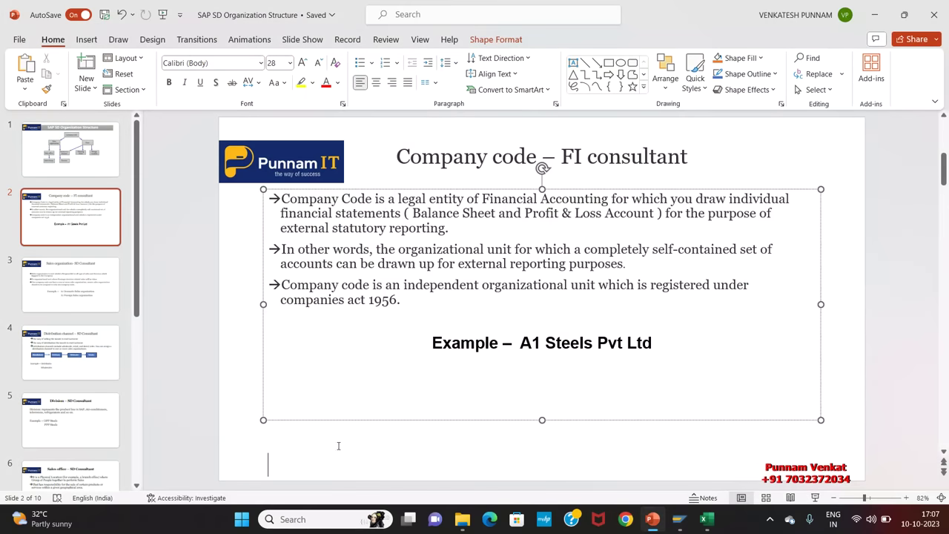
{"action": "left_click", "coordinate": [115, 308]}
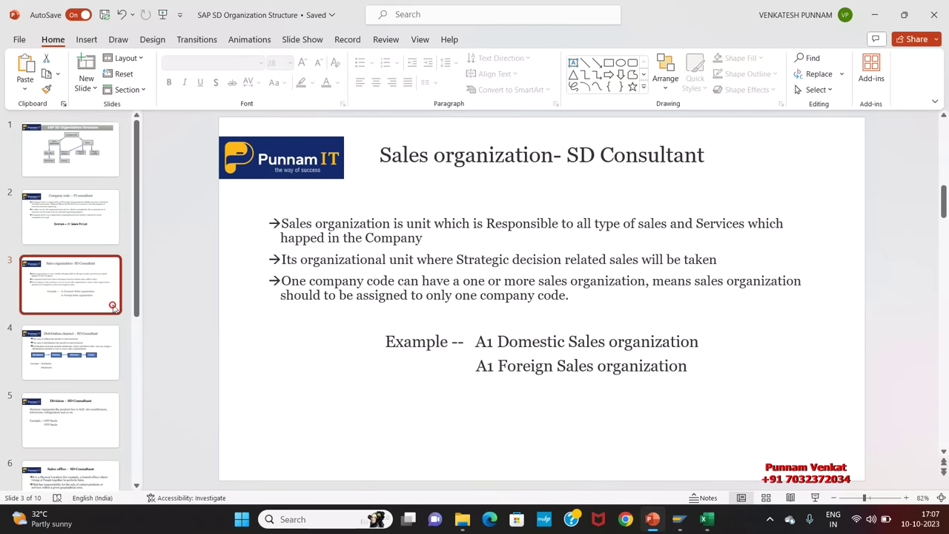
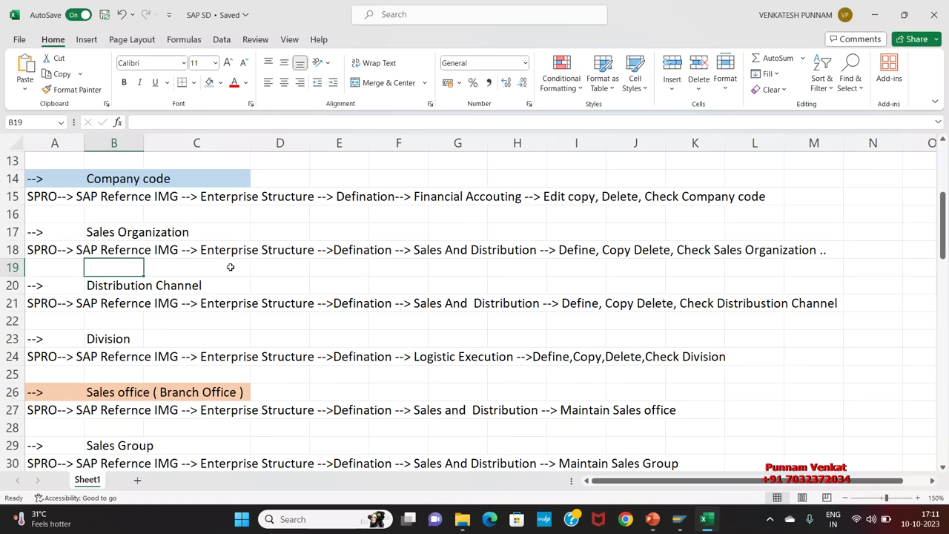
Examine the Sales Organization configuration path in row 18 of the worksheet, from SPRO to the sales organization activity
{"action": "left_click", "coordinate": [347, 262]}
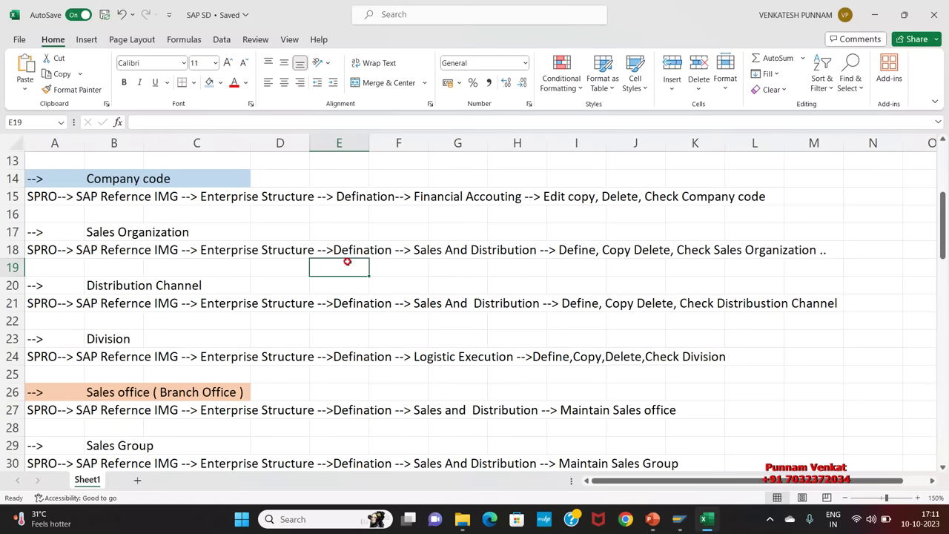
{"action": "left_click", "coordinate": [438, 261]}
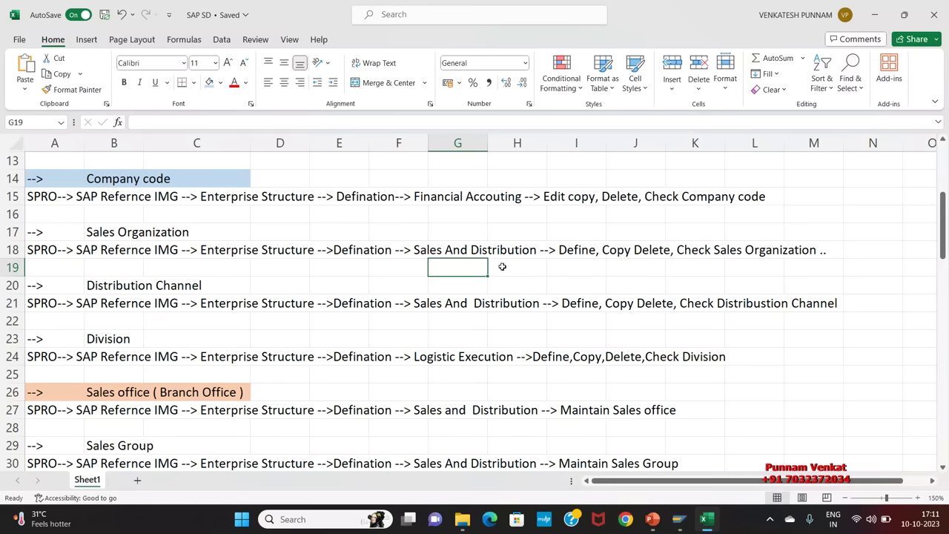
{"action": "left_click", "coordinate": [55, 259]}
{"action": "left_click", "coordinate": [132, 265]}
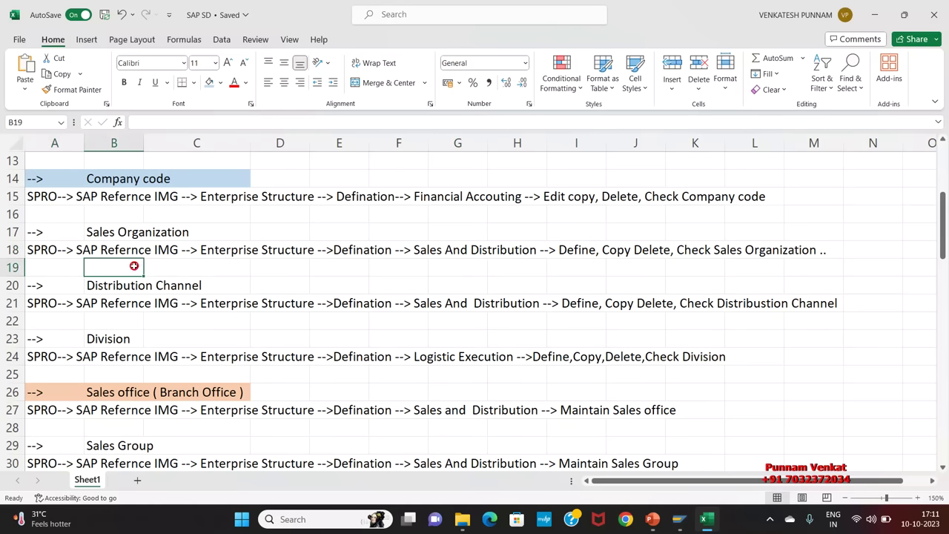
{"action": "left_click", "coordinate": [252, 267]}
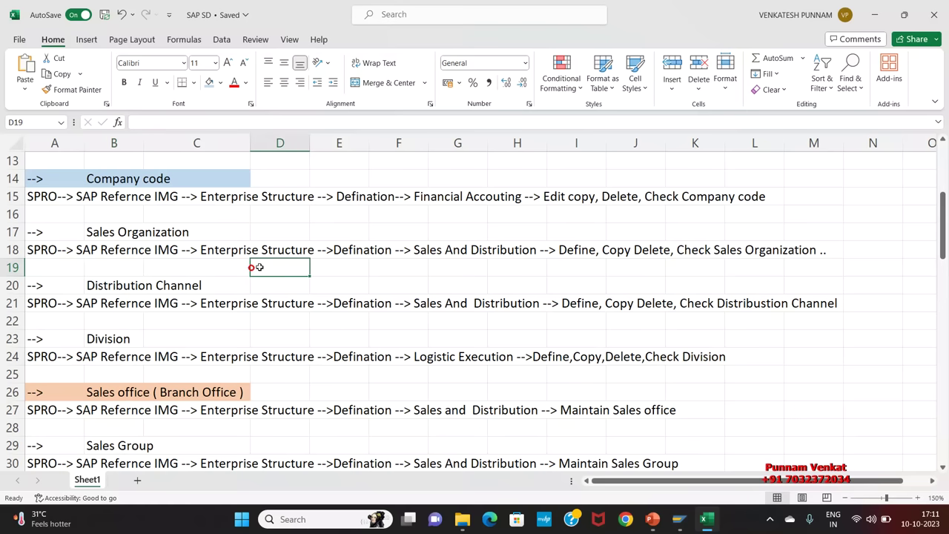
{"action": "left_click", "coordinate": [367, 267]}
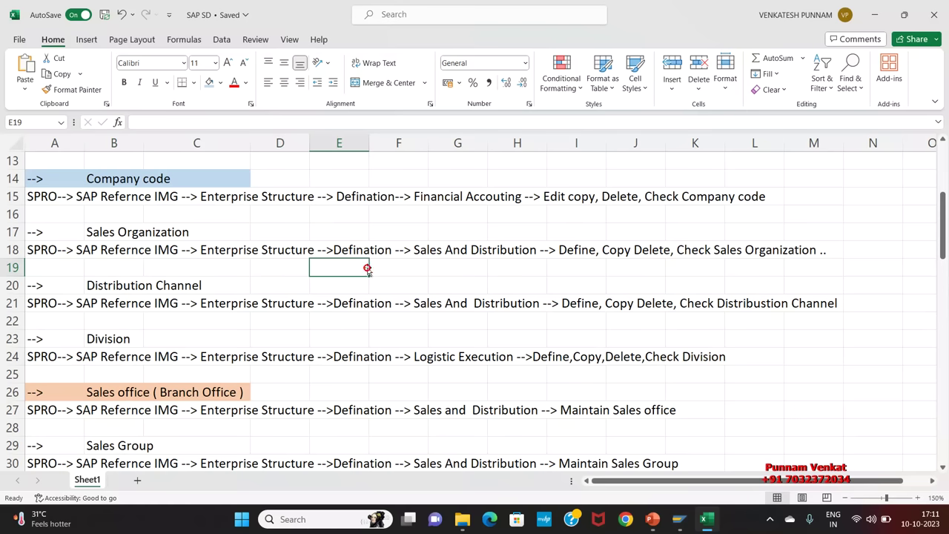
{"action": "left_click", "coordinate": [453, 267]}
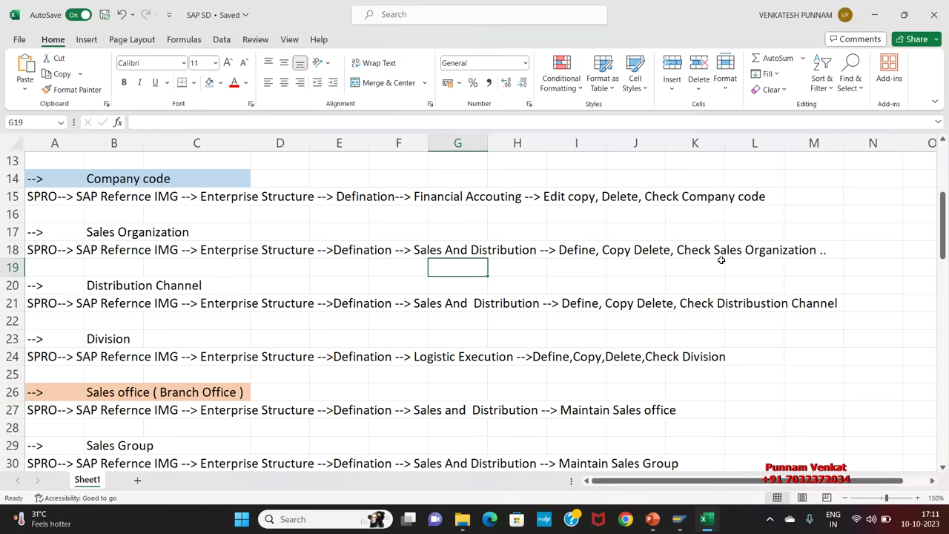
{"action": "left_click", "coordinate": [12, 250]}
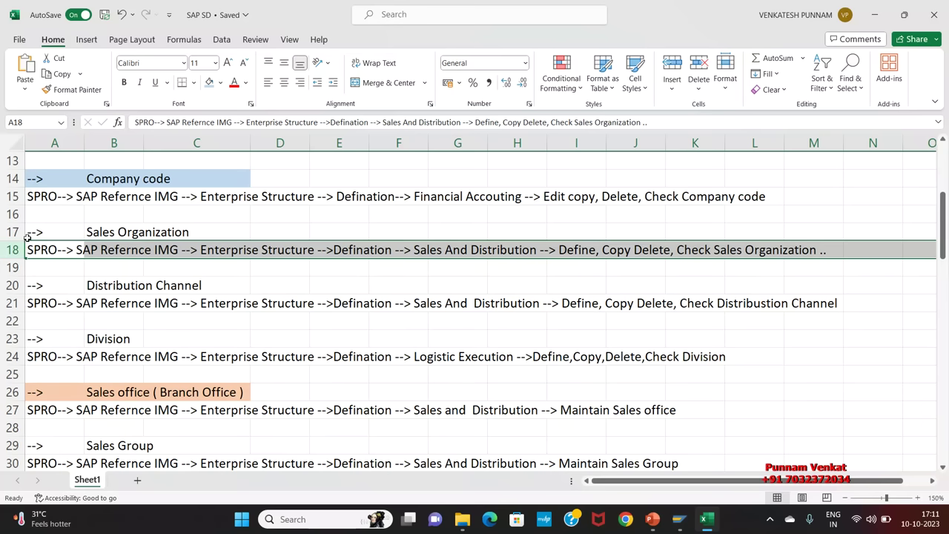
{"action": "left_click", "coordinate": [277, 227]}
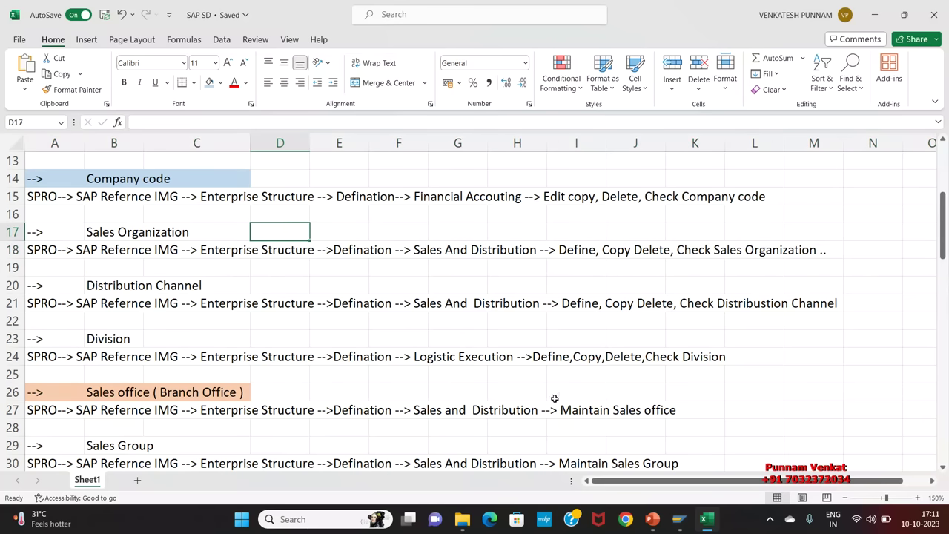
{"action": "mouse_move", "coordinate": [666, 522]}
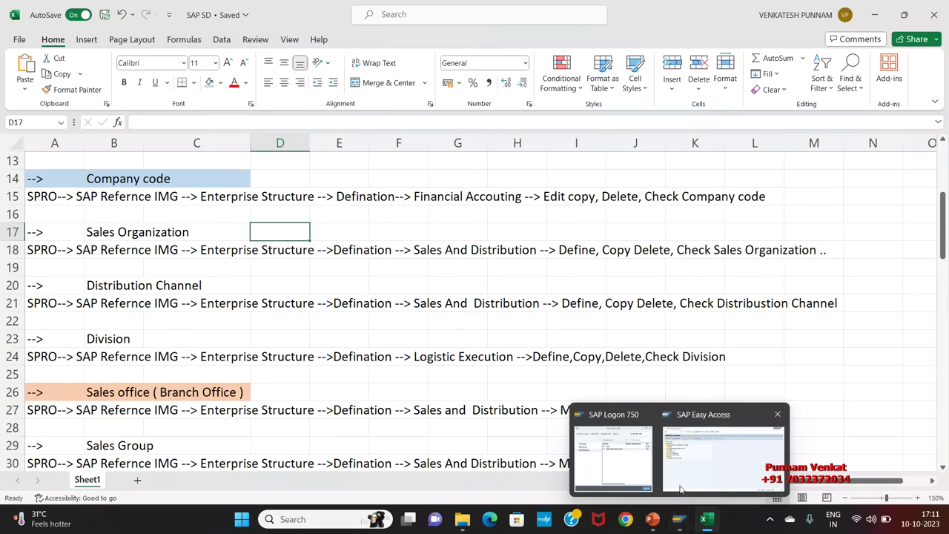
{"action": "left_click", "coordinate": [727, 452]}
{"action": "left_click", "coordinate": [43, 38]}
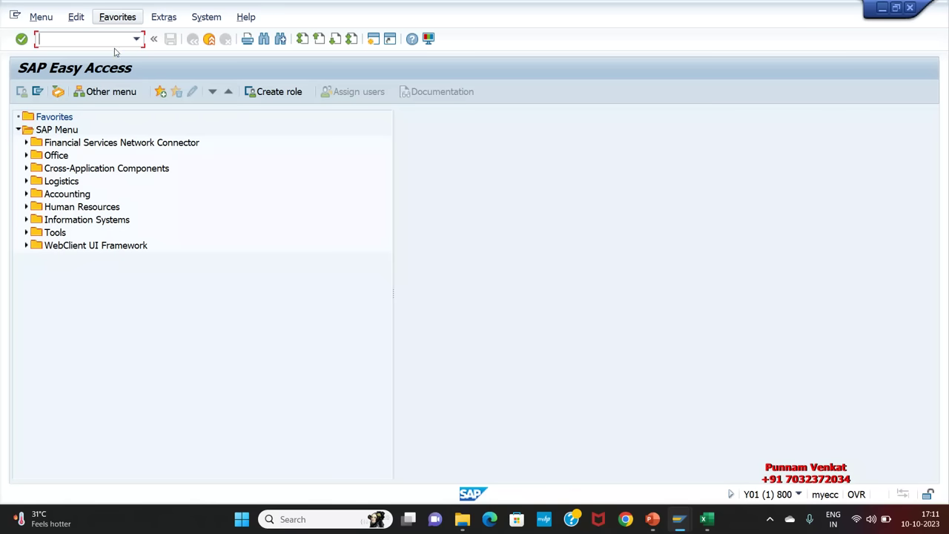
{"action": "mouse_move", "coordinate": [706, 517]}
{"action": "left_click", "coordinate": [710, 469]}
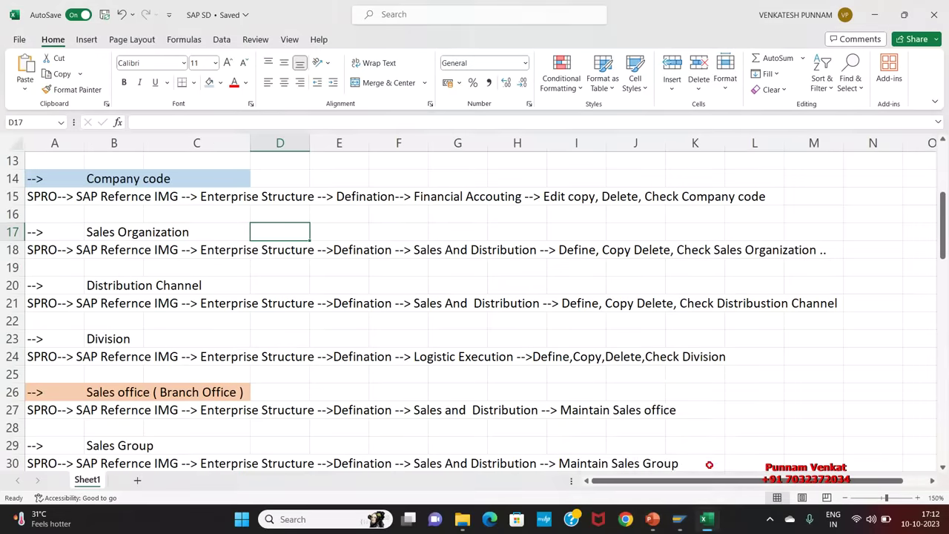
Switch to the PowerPoint presentation and review the A1 Domestic and A1 Foreign Sales organization examples on slide 3
{"action": "mouse_move", "coordinate": [652, 517]}
{"action": "left_click", "coordinate": [669, 474]}
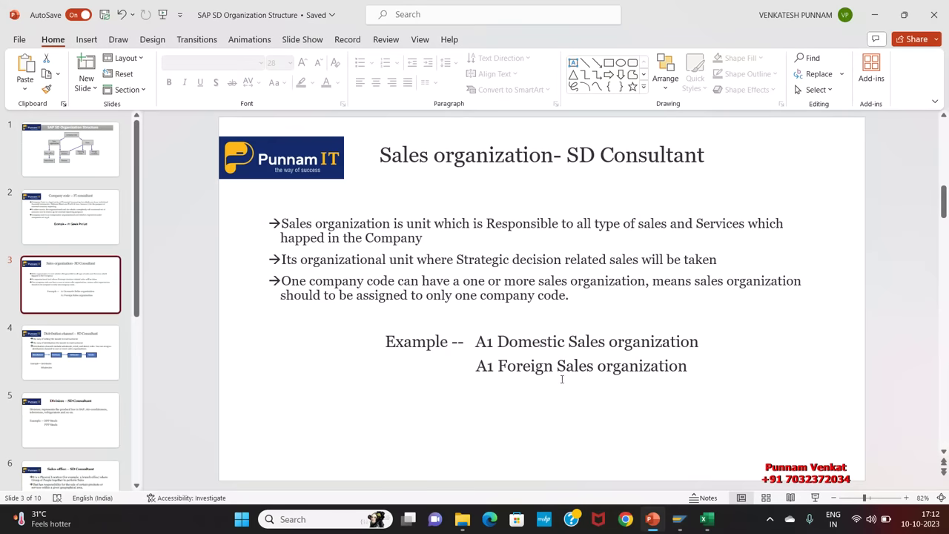
{"action": "left_click", "coordinate": [474, 341]}
{"action": "key", "text": "shift+End"}
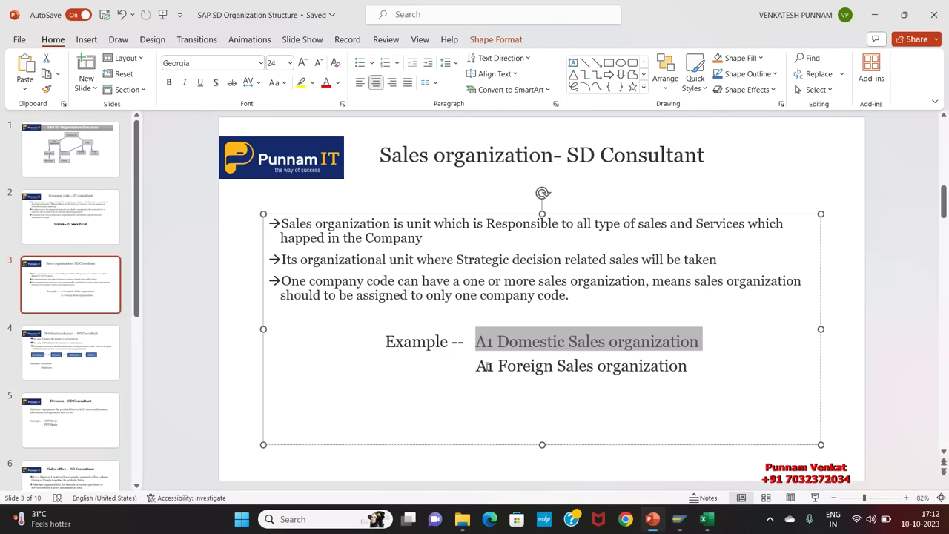
{"action": "left_click", "coordinate": [476, 365]}
{"action": "key", "text": "shift+End"}
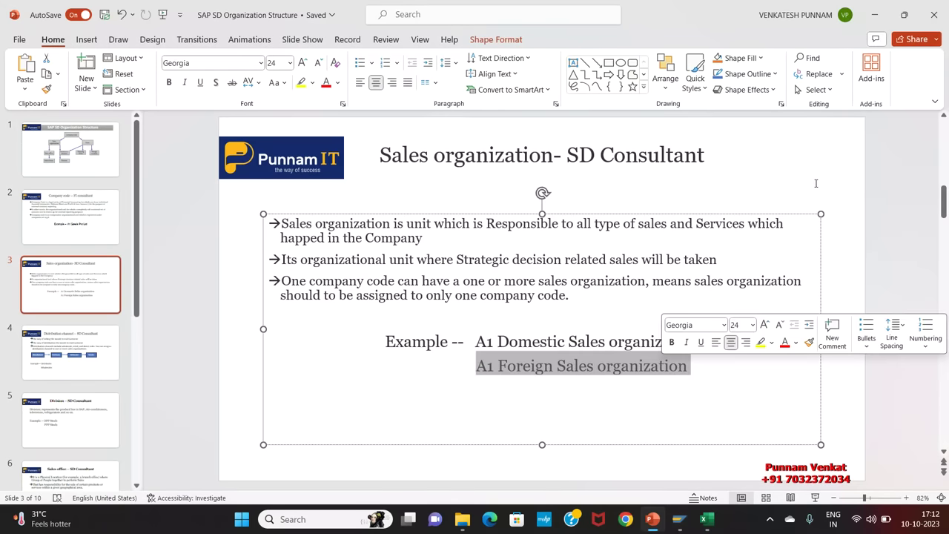
{"action": "left_click", "coordinate": [835, 215]}
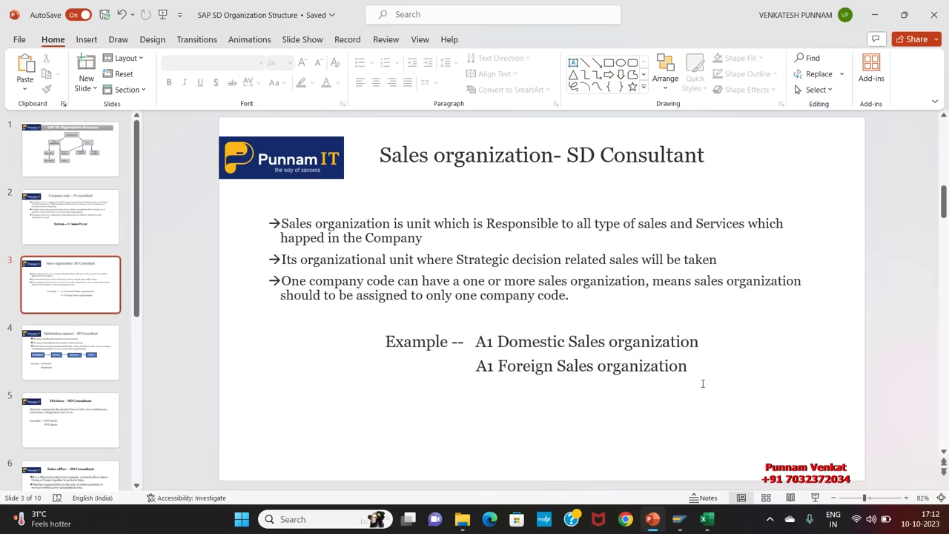
Check the row 18 Sales Organization path in Excel, and switch to SAP to open the SAP Reference IMG with transaction SPRO
{"action": "key", "text": "alt+Tab"}
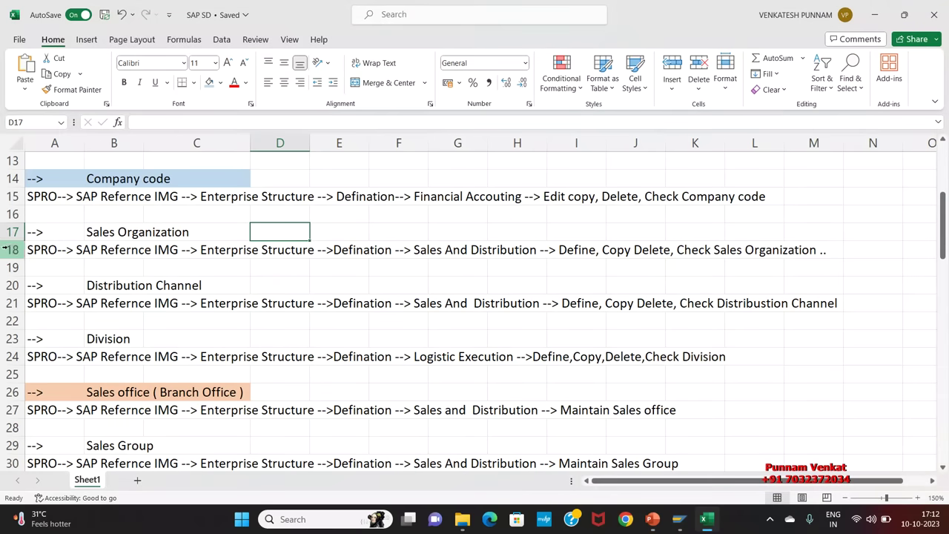
{"action": "left_click", "coordinate": [9, 250]}
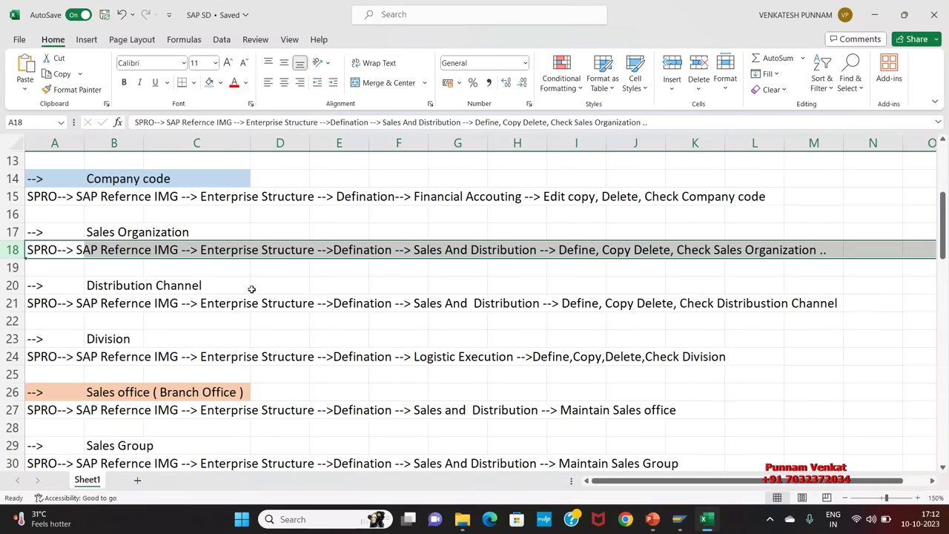
{"action": "key", "text": "alt+Tab"}
{"action": "key", "text": "alt+Tab"}
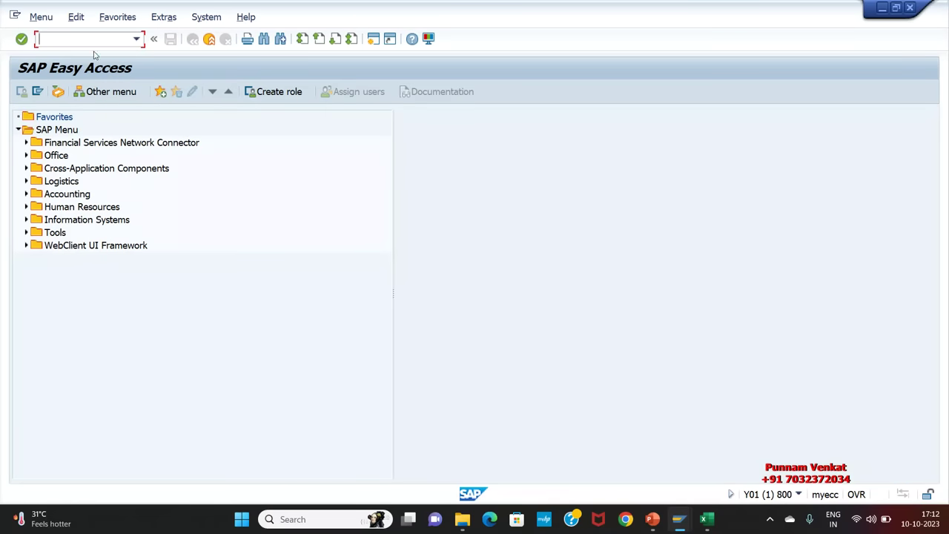
{"action": "type", "text": "SPRO"}
{"action": "key", "text": "Return"}
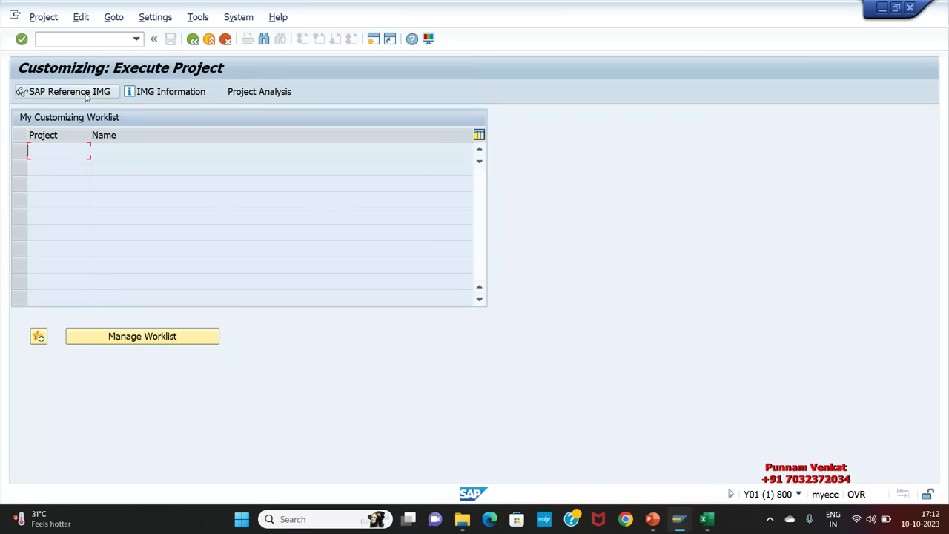
{"action": "left_click", "coordinate": [85, 91]}
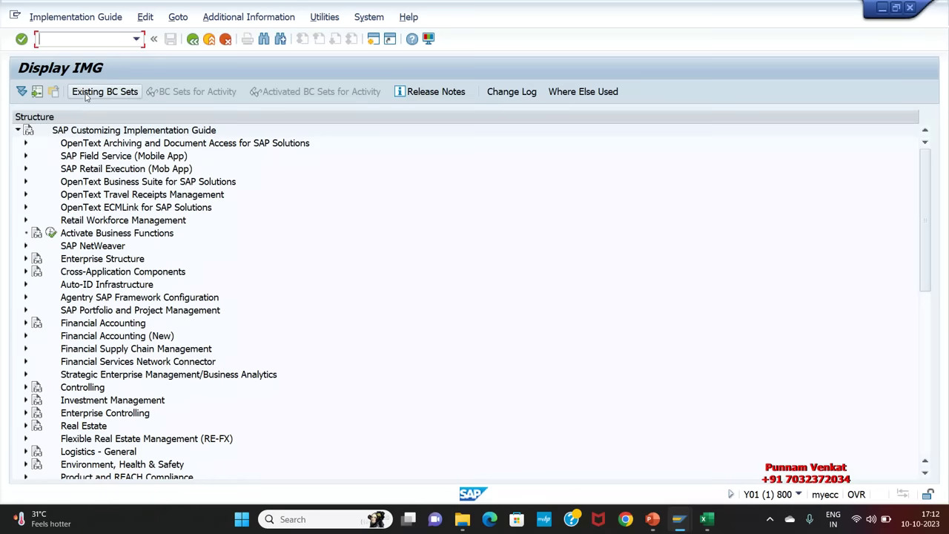
Expand Enterprise Structure and its Definition node in the IMG structure
{"action": "left_click", "coordinate": [106, 195]}
{"action": "key", "text": "Down"}
{"action": "key", "text": "Down"}
{"action": "key", "text": "Down"}
{"action": "key", "text": "Down"}
{"action": "key", "text": "Down"}
{"action": "key", "text": "Right"}
{"action": "key", "text": "Down"}
{"action": "key", "text": "Down"}
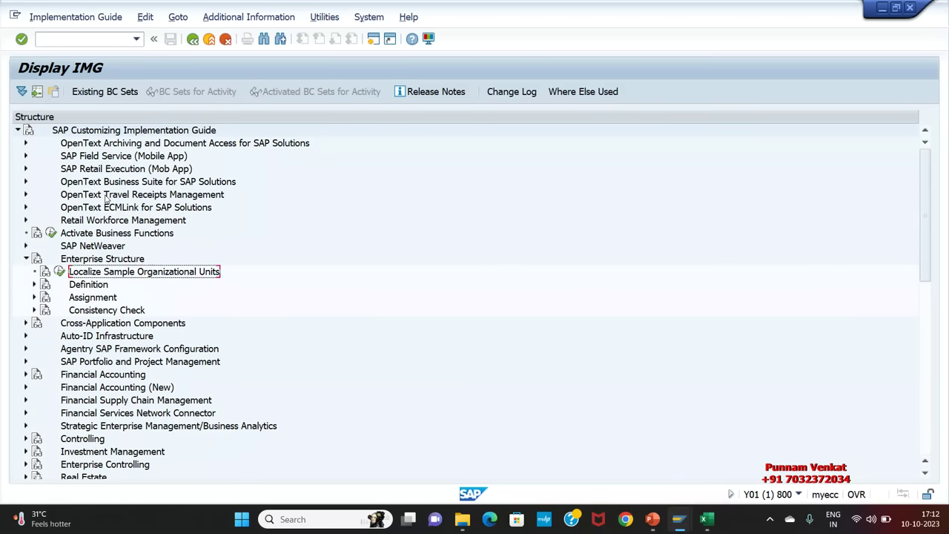
{"action": "key", "text": "Right"}
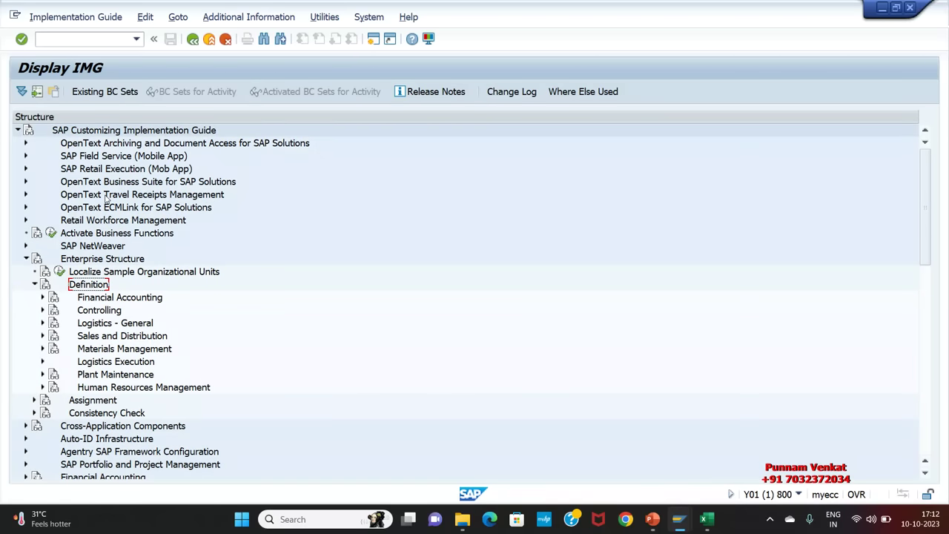
Recheck the path in Excel, and in the SAP IMG expand Sales and Distribution and select "Define, copy, delete, check sales organization"
{"action": "key", "text": "alt+Tab"}
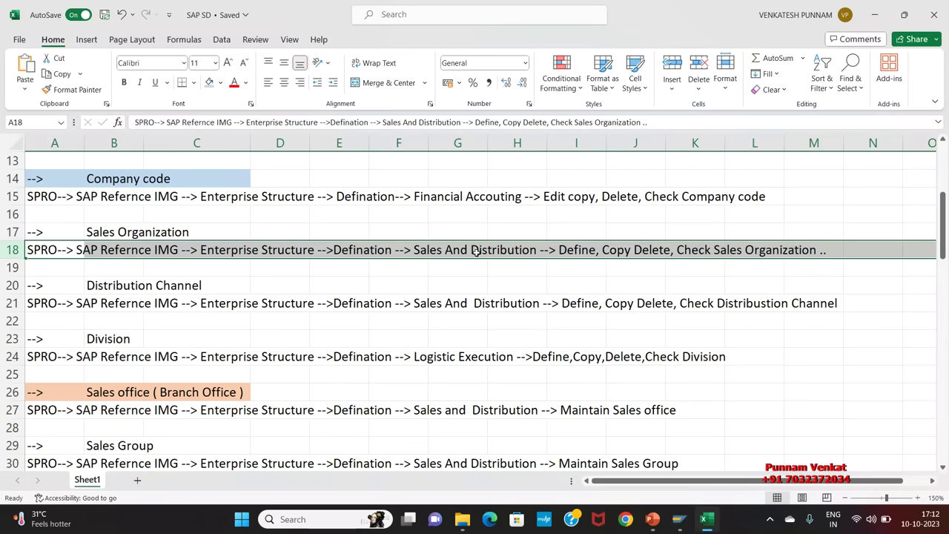
{"action": "key", "text": "alt+Tab"}
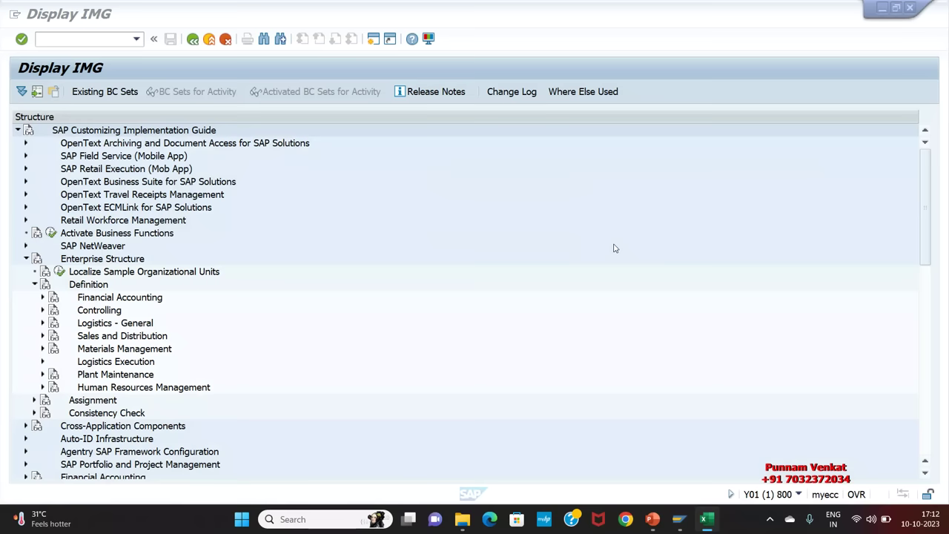
{"action": "left_click", "coordinate": [42, 336]}
{"action": "left_click", "coordinate": [102, 350]}
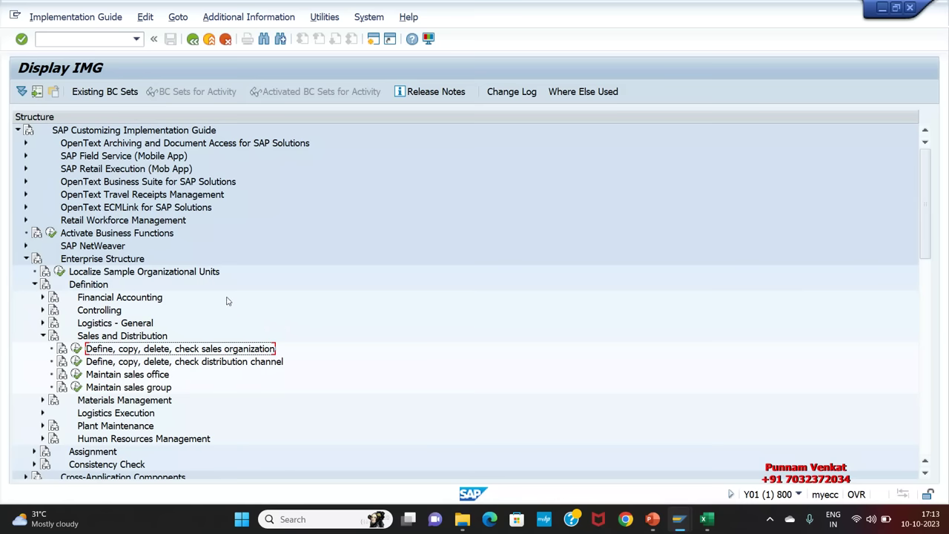
Display the IMG Activity keys as additional information in the IMG structure and widen that column
{"action": "left_click", "coordinate": [272, 18]}
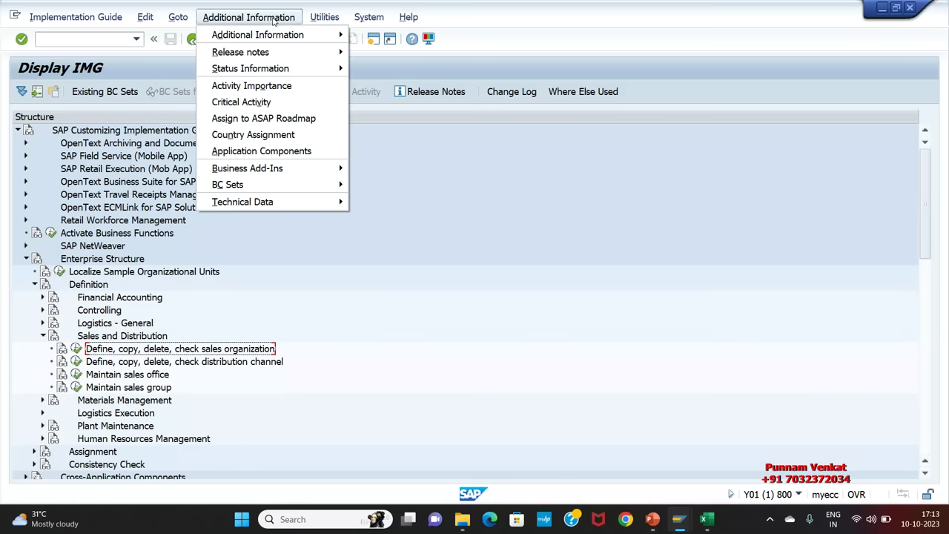
{"action": "mouse_move", "coordinate": [273, 31]}
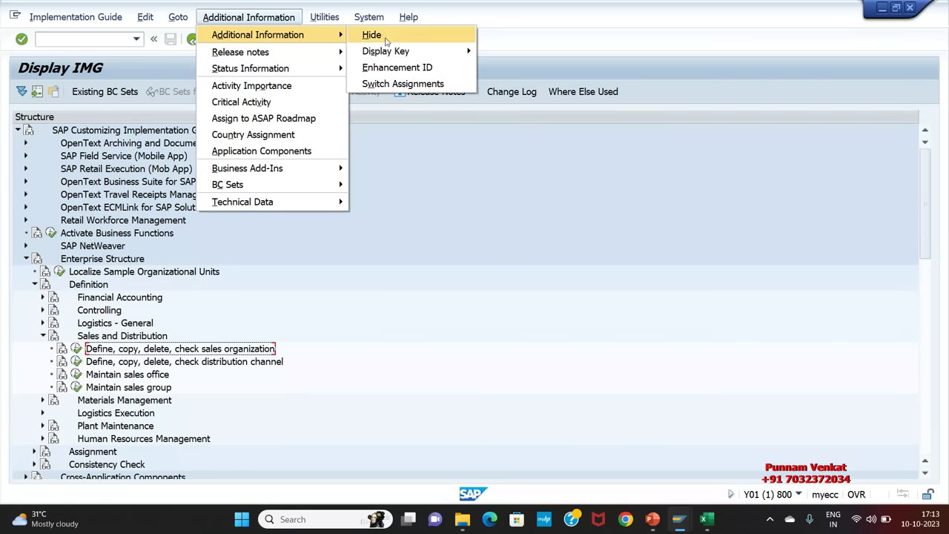
{"action": "mouse_move", "coordinate": [399, 54]}
{"action": "left_click", "coordinate": [516, 72]}
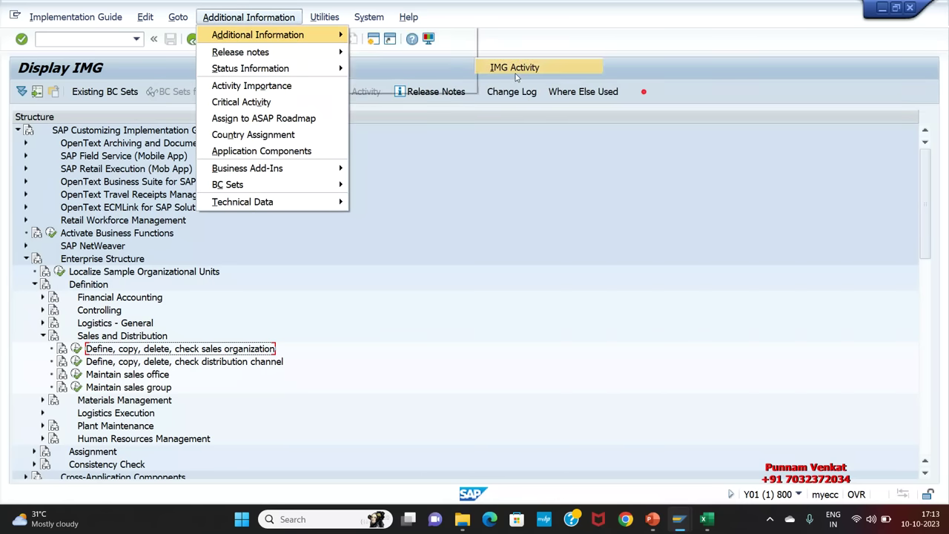
{"action": "left_click_drag", "start_coordinate": [511, 116], "coordinate": [609, 119]}
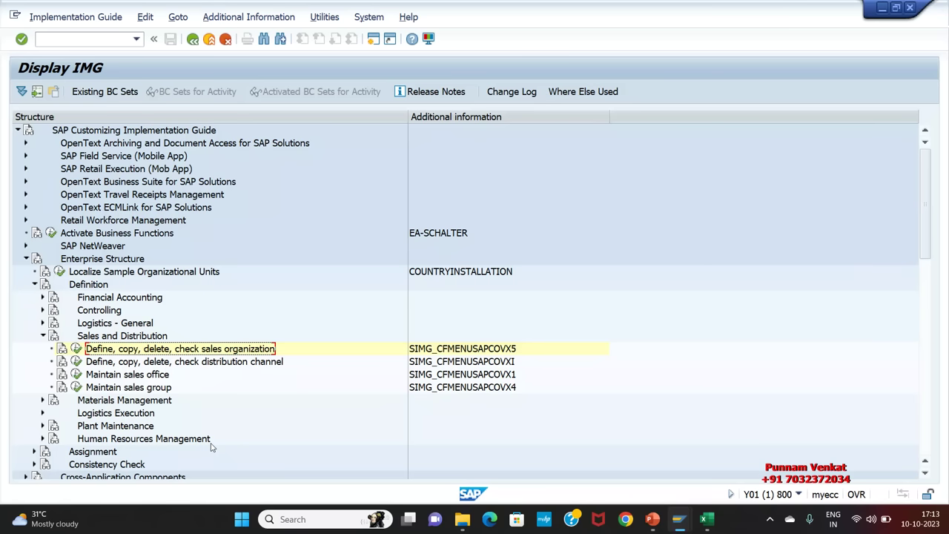
Read the documentation of the "Define, copy, delete, check sales organization" activity and close it
{"action": "left_click", "coordinate": [63, 350]}
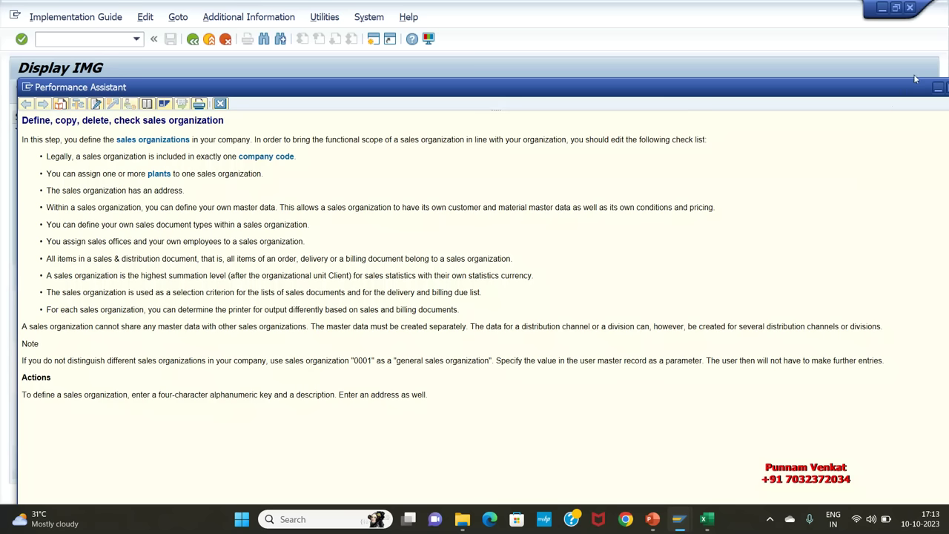
{"action": "left_click_drag", "start_coordinate": [912, 89], "coordinate": [846, 88]}
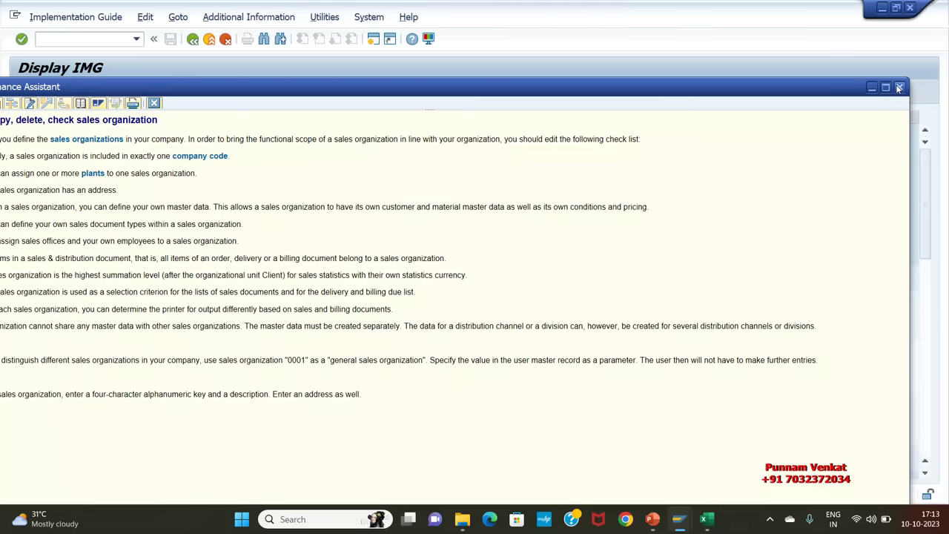
{"action": "left_click", "coordinate": [900, 87]}
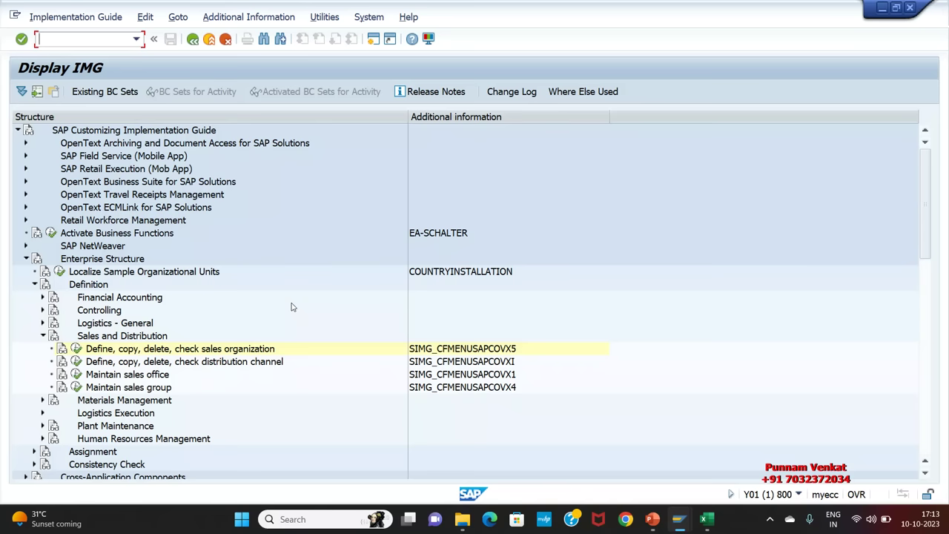
{"action": "left_click", "coordinate": [771, 521]}
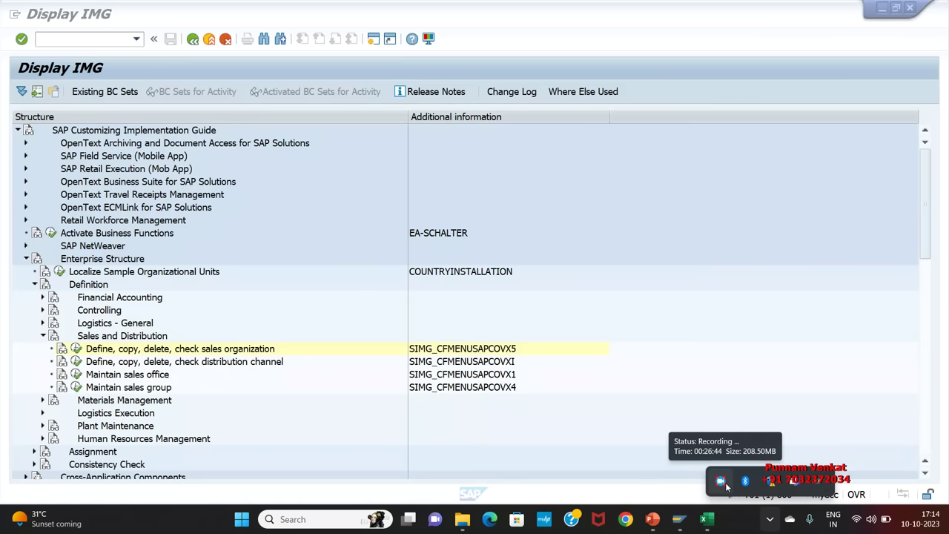
{"action": "left_click", "coordinate": [744, 524]}
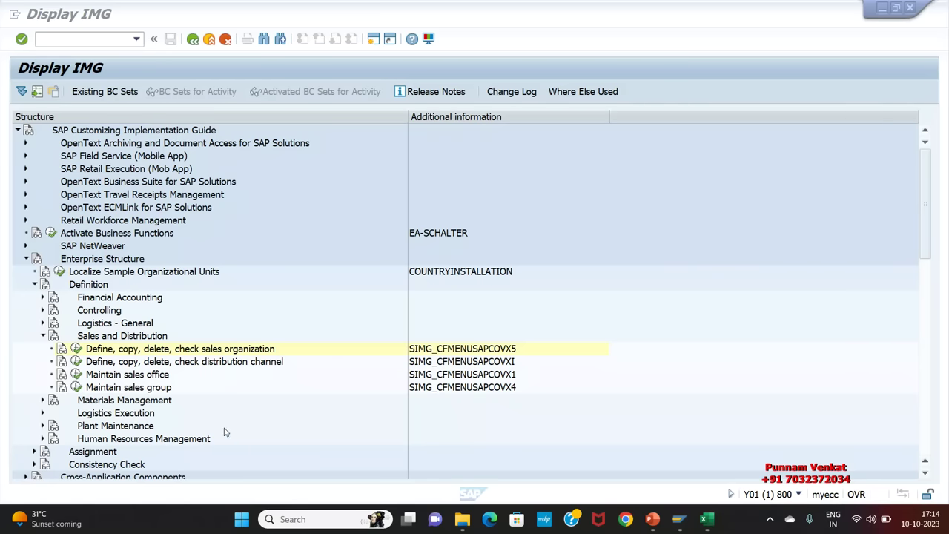
Look at the "Copy, delete, check sales organization" activity and return to the activity list
{"action": "left_click", "coordinate": [76, 350]}
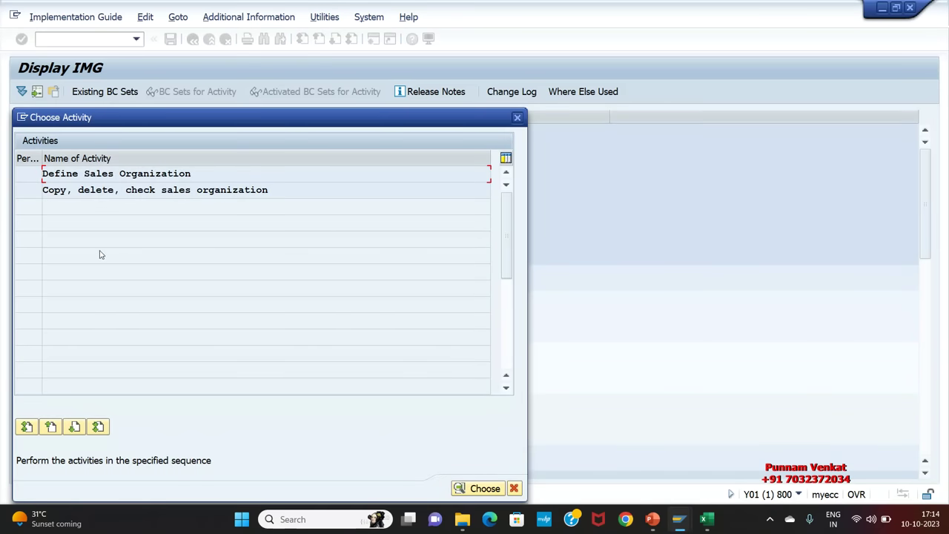
{"action": "left_click_drag", "start_coordinate": [52, 189], "coordinate": [270, 191]}
{"action": "double_click", "coordinate": [106, 190]}
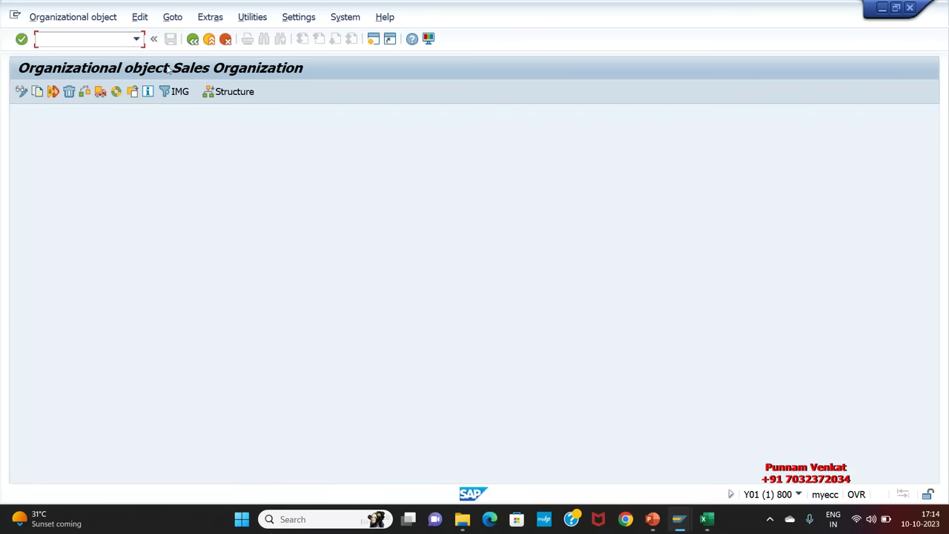
{"action": "left_click", "coordinate": [192, 38]}
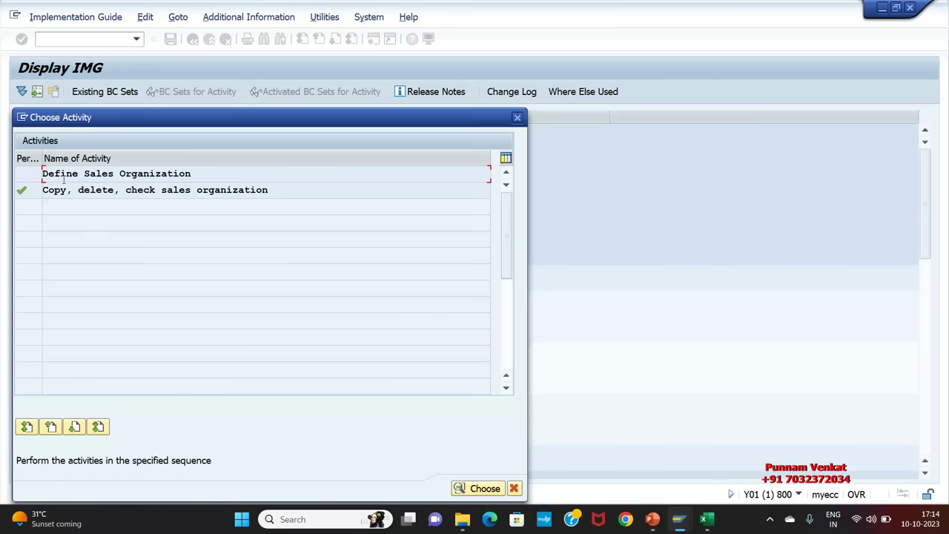
{"action": "left_click", "coordinate": [195, 175]}
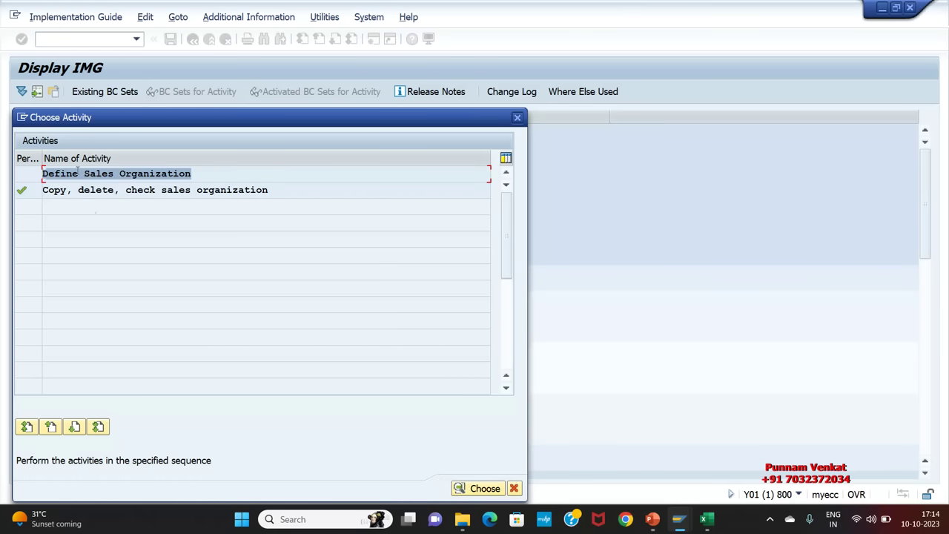
{"action": "double_click", "coordinate": [107, 175]}
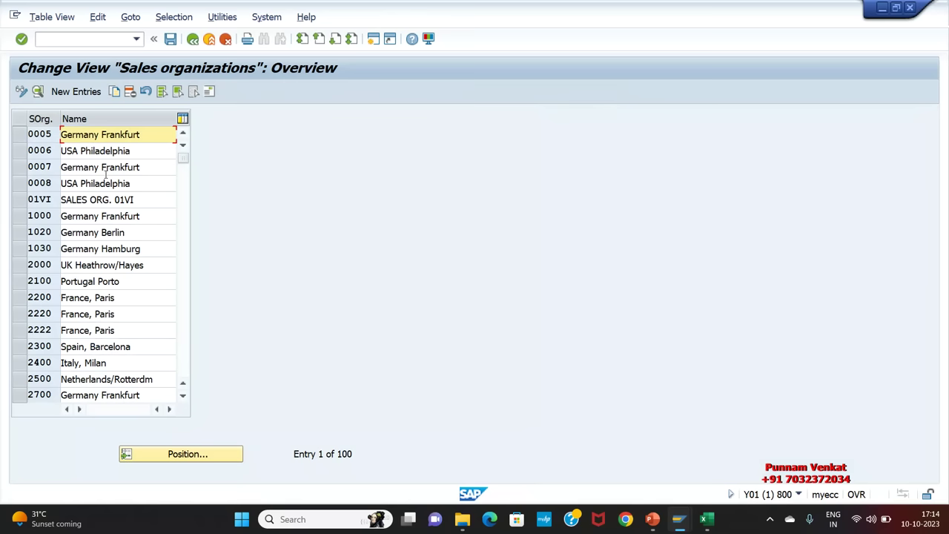
{"action": "left_click", "coordinate": [76, 92]}
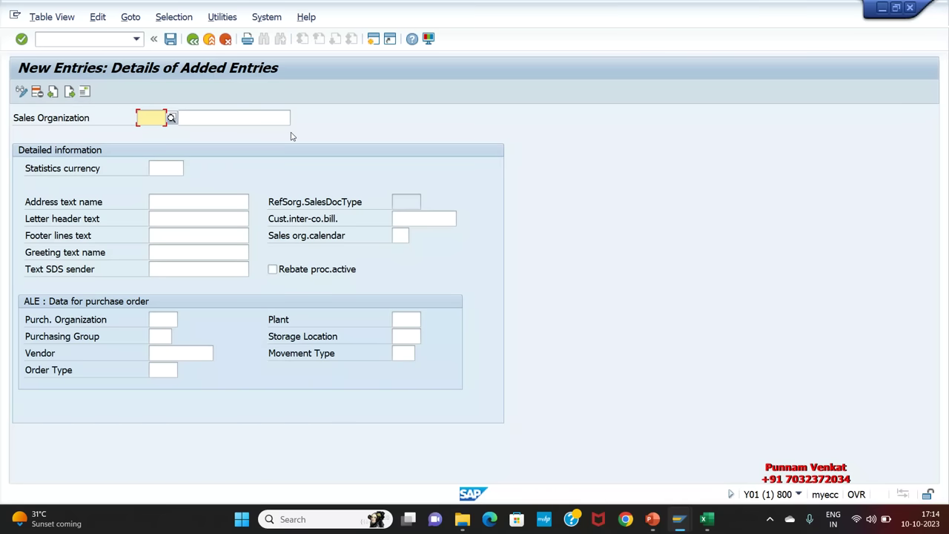
{"action": "left_click", "coordinate": [226, 38]}
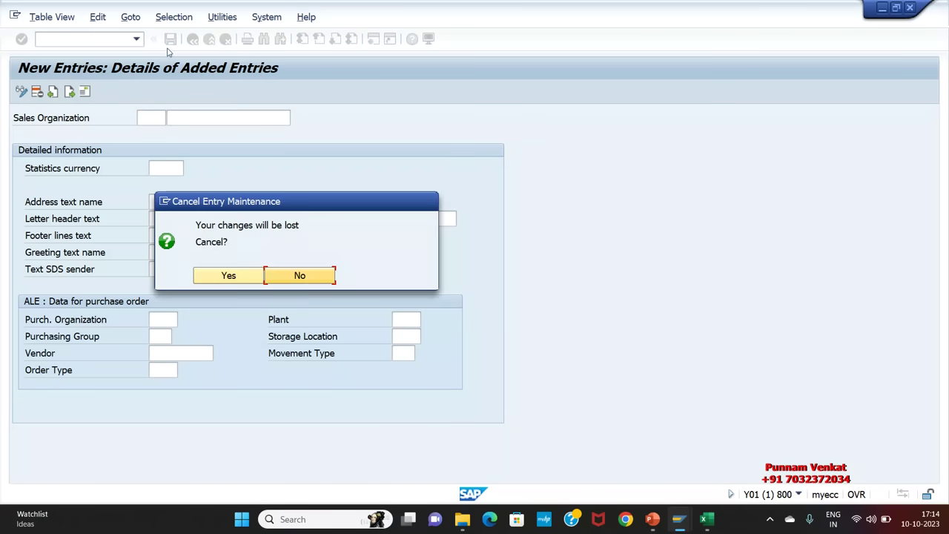
{"action": "left_click", "coordinate": [221, 280]}
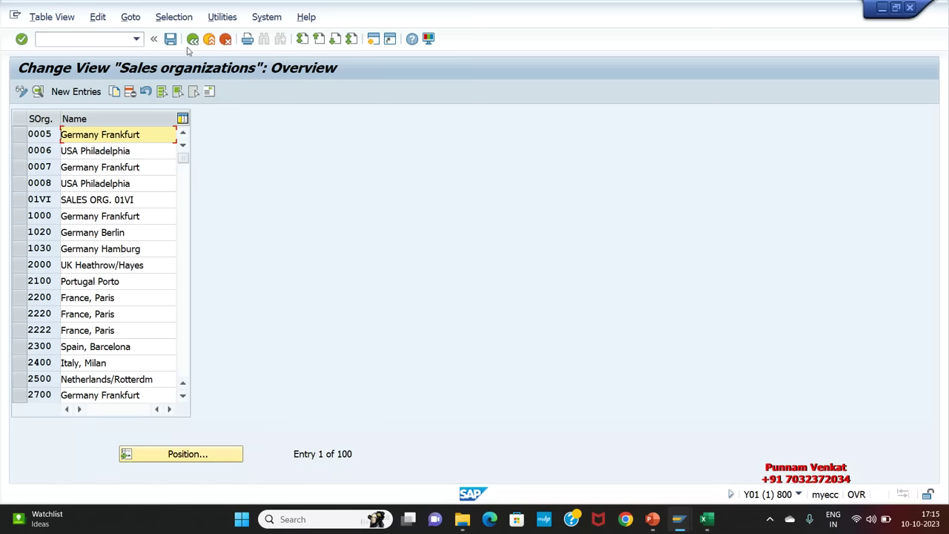
{"action": "left_click", "coordinate": [192, 38]}
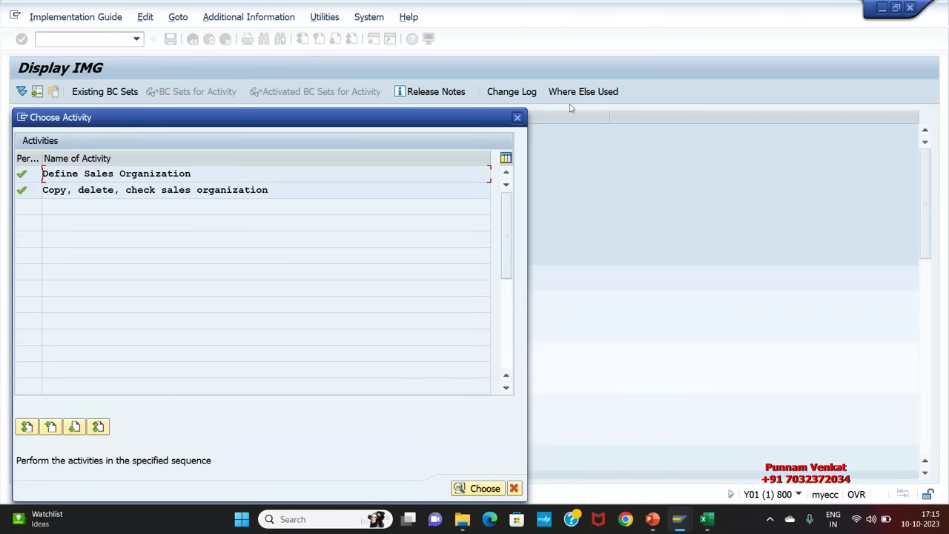
{"action": "left_click", "coordinate": [517, 118]}
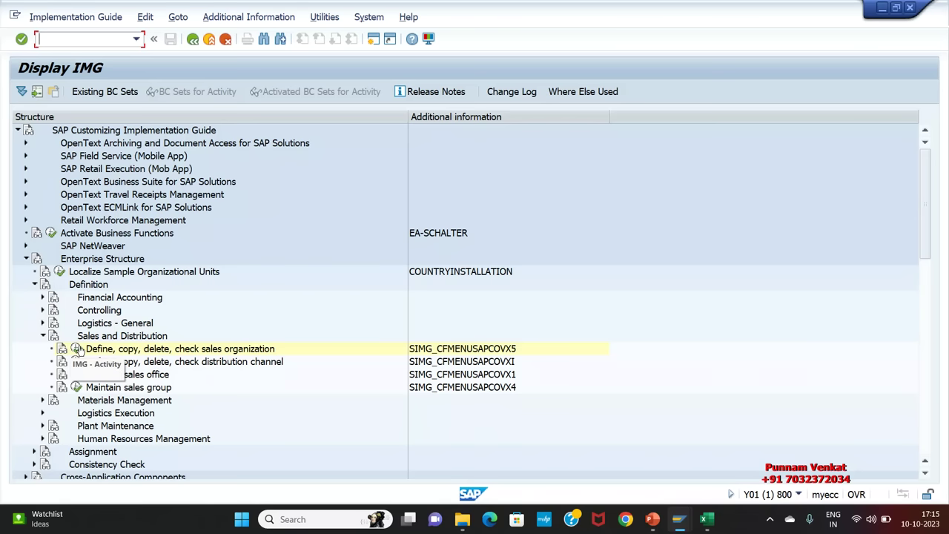
Open the Define Sales Organization activity and start a new sales organization entry
{"action": "left_click", "coordinate": [78, 348]}
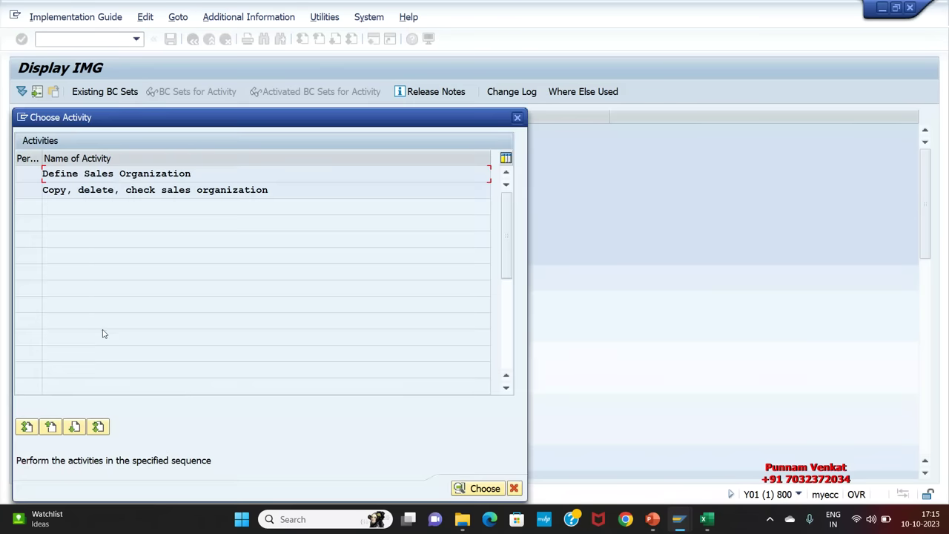
{"action": "double_click", "coordinate": [114, 175]}
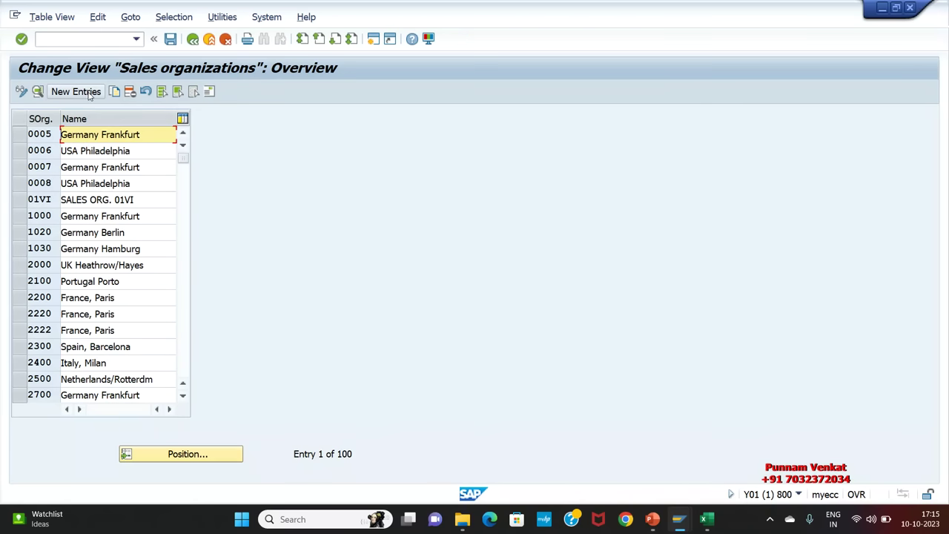
{"action": "left_click", "coordinate": [76, 91]}
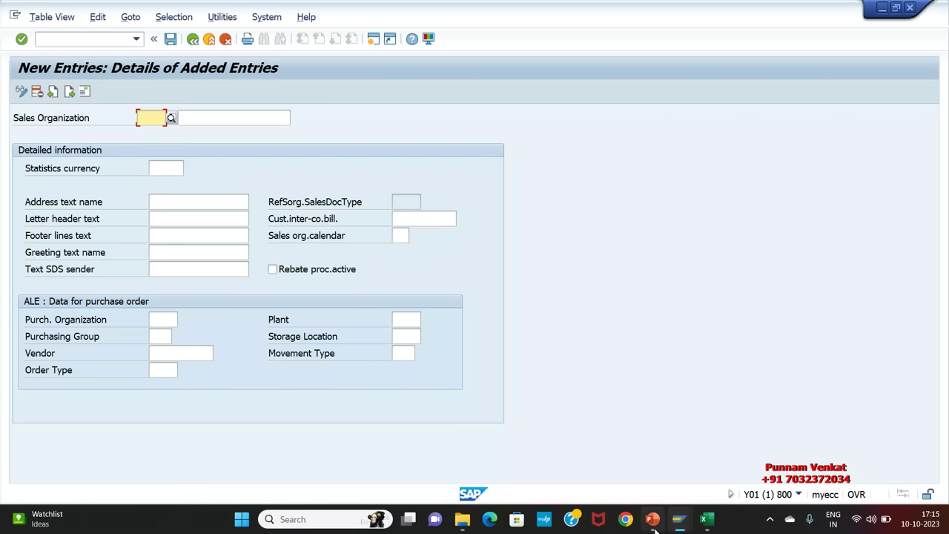
Switch to PowerPoint and review the example domestic and foreign sales organizations on the "Sales organization- SD Consultant" slide
{"action": "mouse_move", "coordinate": [653, 520]}
{"action": "left_click", "coordinate": [670, 464]}
{"action": "left_click", "coordinate": [700, 376]}
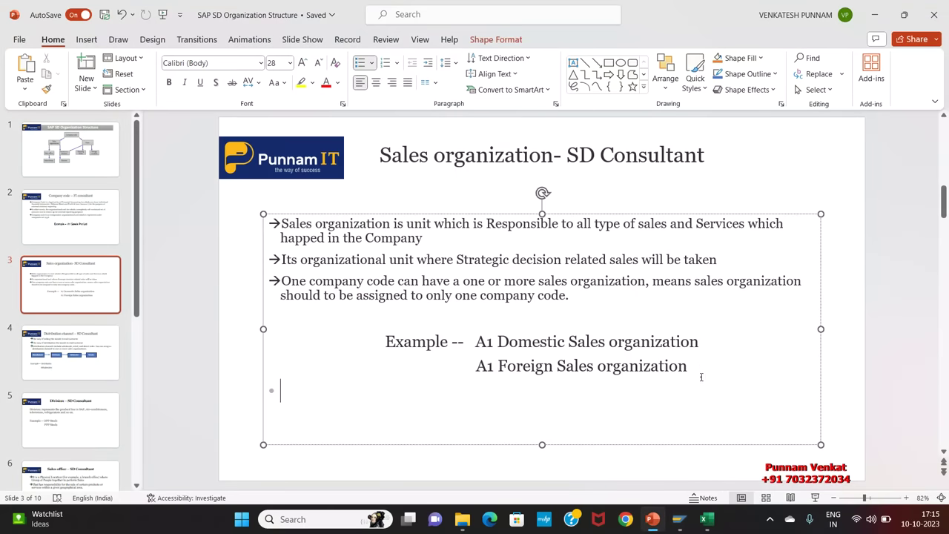
{"action": "left_click_drag", "start_coordinate": [700, 367], "coordinate": [556, 367]}
{"action": "left_click_drag", "start_coordinate": [477, 341], "coordinate": [712, 367]}
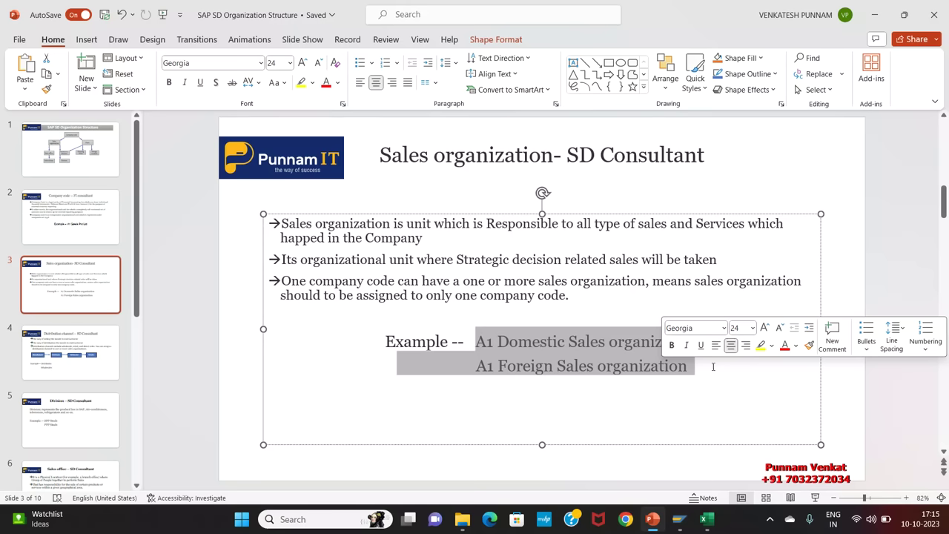
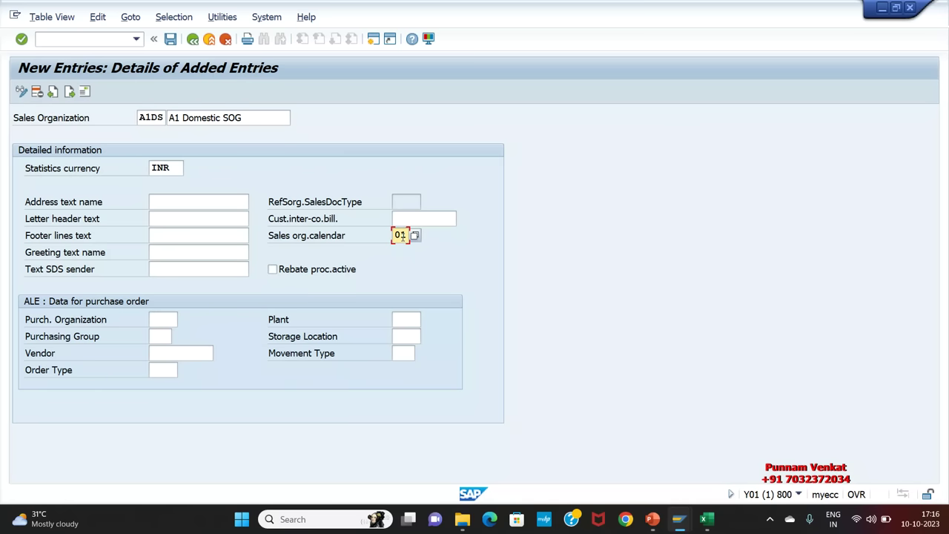
In SAP, enter sales organization A1DS named "A1 Domestic SOG" with statistics currency INR and sales organization calendar 01
{"action": "key", "text": "Return"}
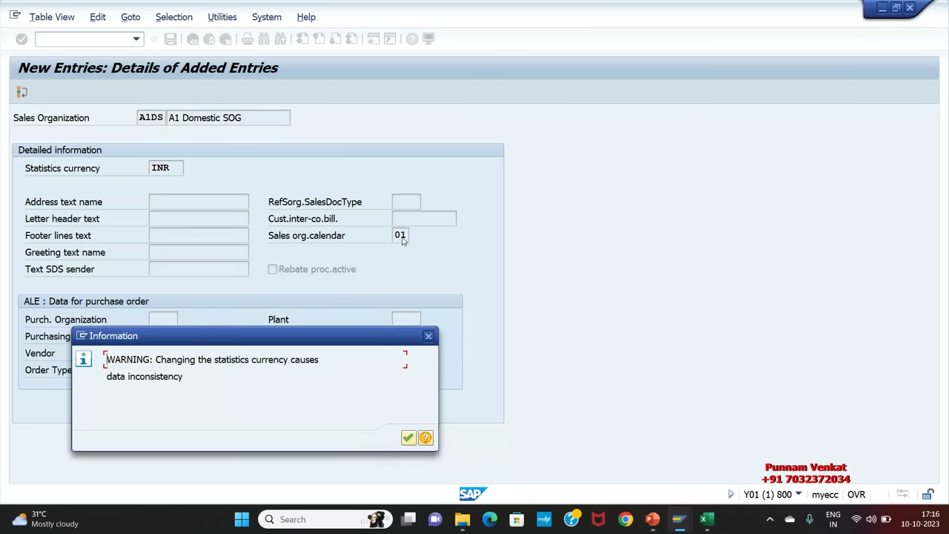
{"action": "key", "text": "Return"}
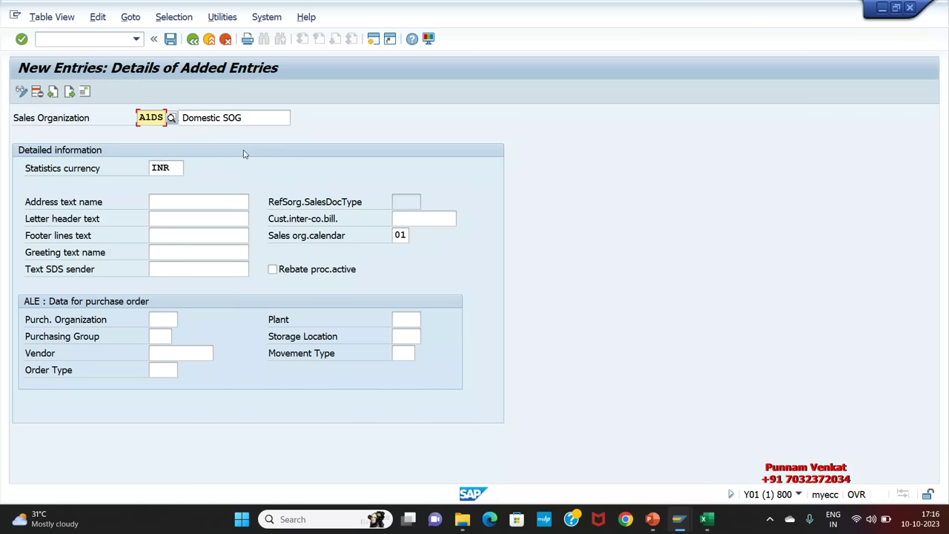
{"action": "left_click", "coordinate": [263, 118]}
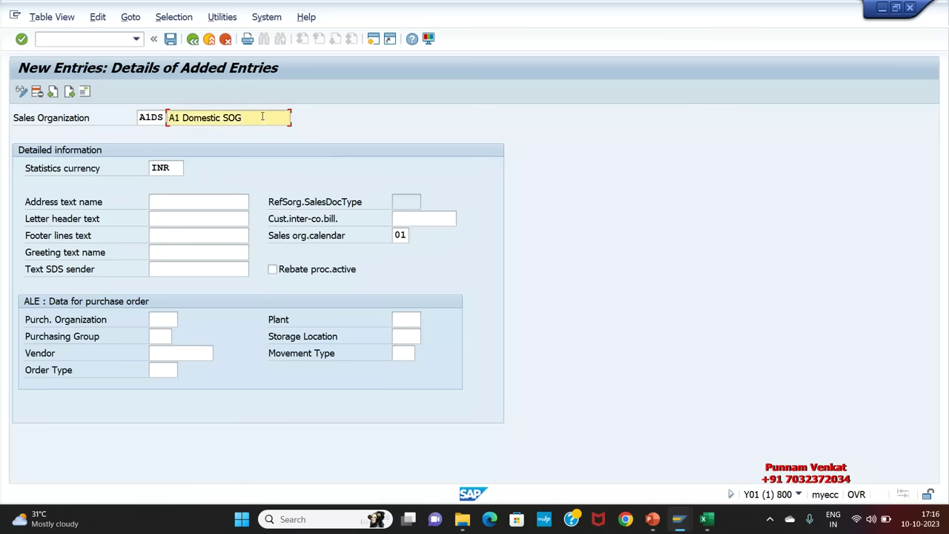
{"action": "left_click_drag", "start_coordinate": [262, 117], "coordinate": [140, 117]}
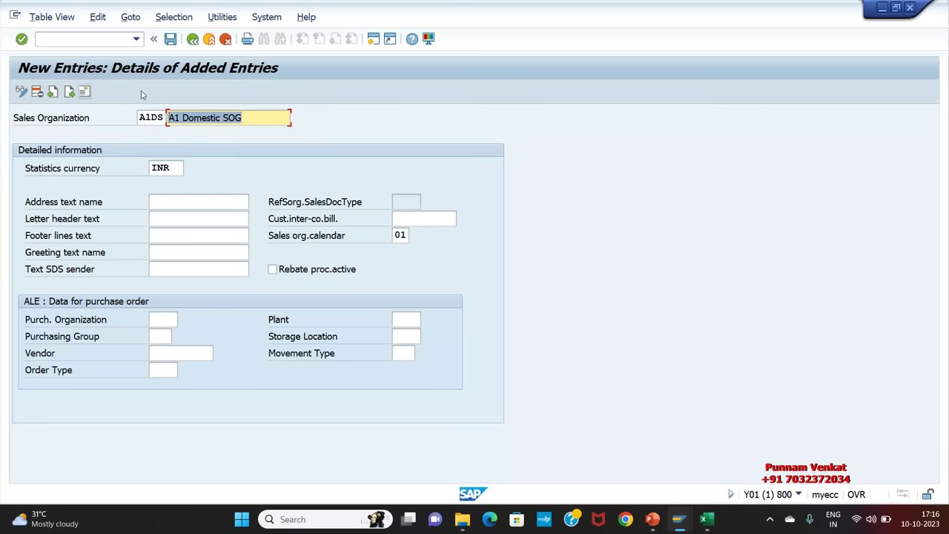
Open the address of sales organization A1DS and enter "A1 Domestic Sales Organization" in both name lines
{"action": "key", "text": "shift+F5"}
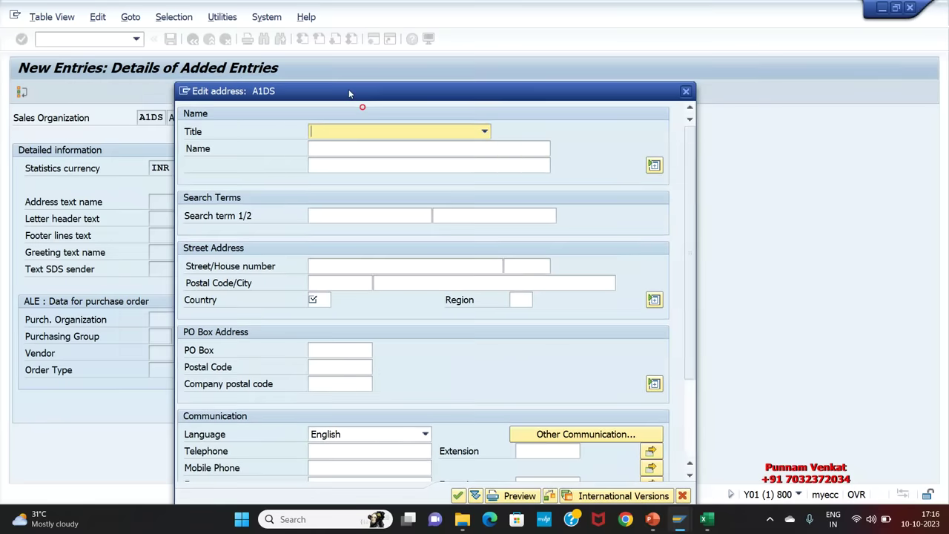
{"action": "left_click_drag", "start_coordinate": [349, 89], "coordinate": [493, 58]}
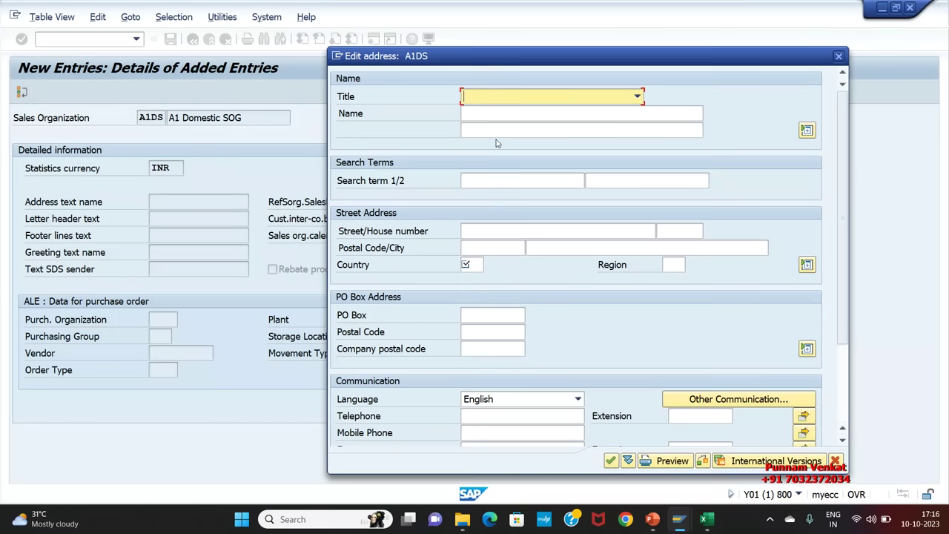
{"action": "left_click", "coordinate": [480, 117]}
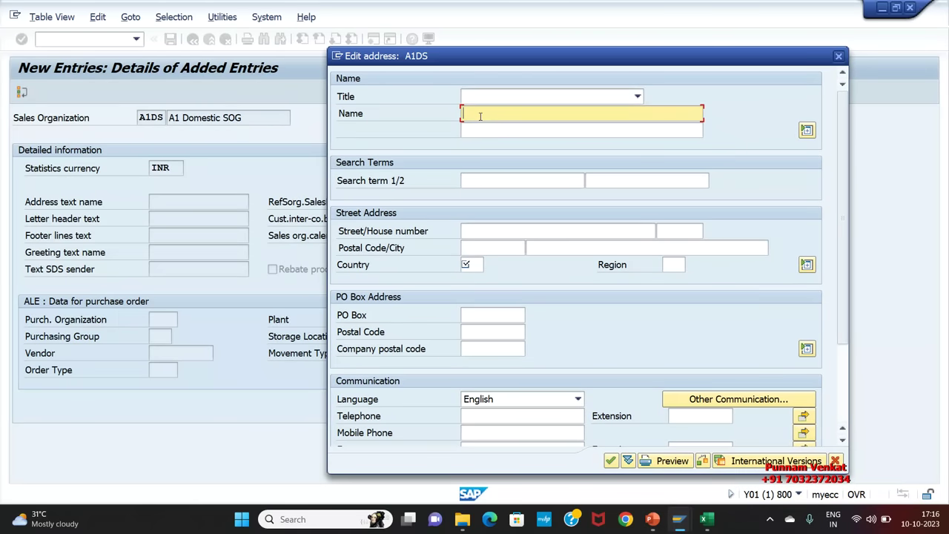
{"action": "type", "text": "A1"}
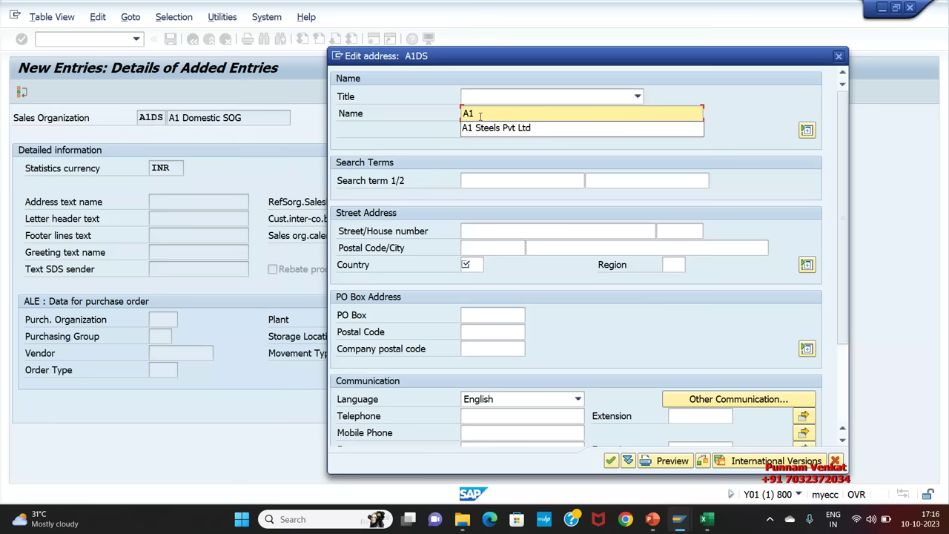
{"action": "type", "text": " Domestic Sales Organization"}
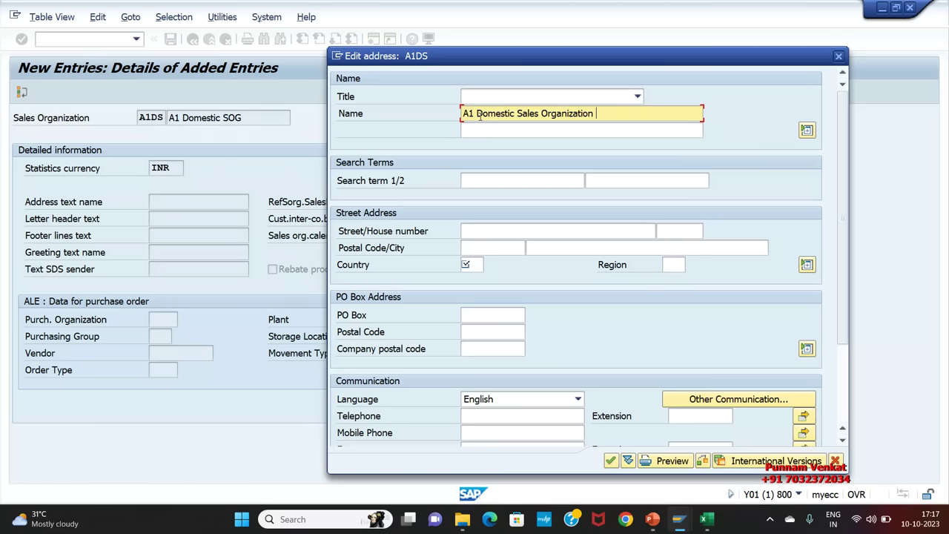
{"action": "key", "text": "Tab"}
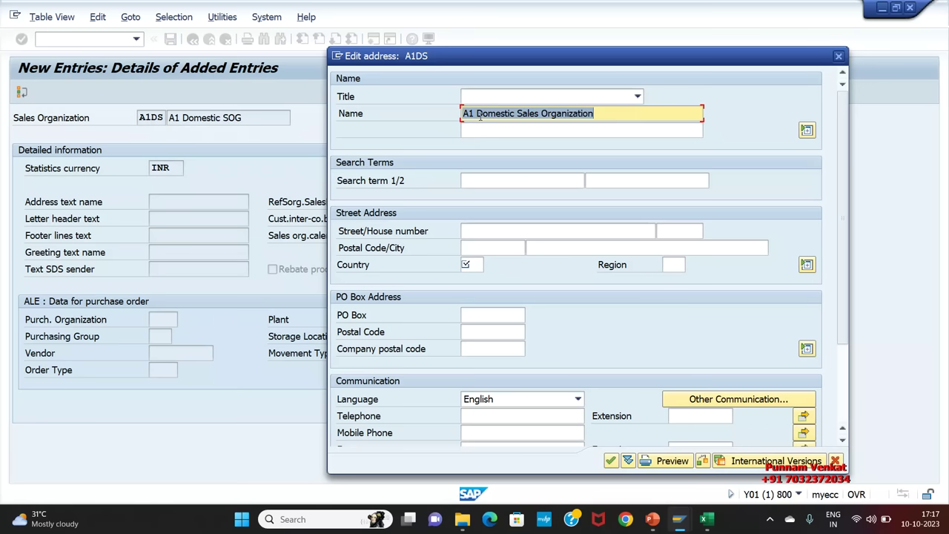
{"action": "key", "text": "Tab"}
{"action": "type", "text": "A1 Domestic Sales Organization"}
{"action": "key", "text": "Tab"}
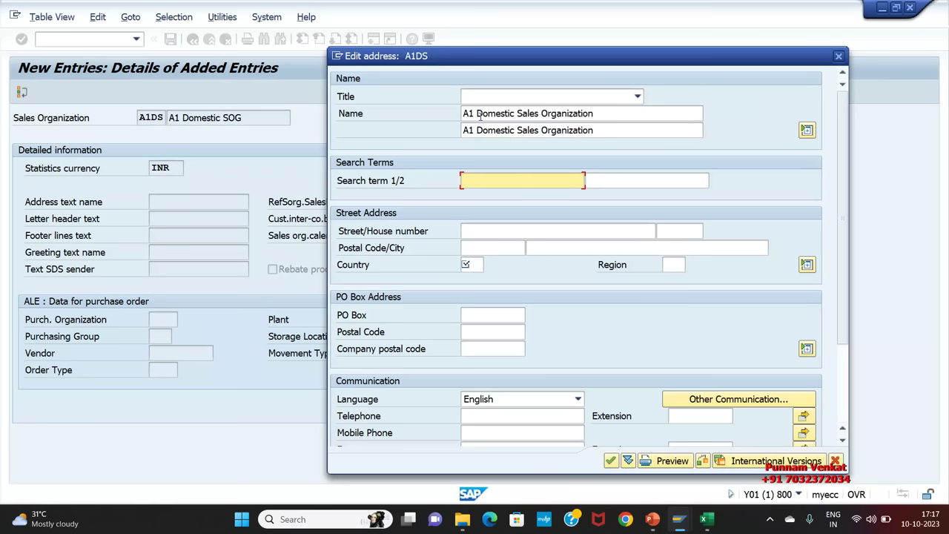
Enter A1DS as the first search term of the sales organization's address
{"action": "type", "text": "a"}
{"action": "key", "text": "BackSpace"}
{"action": "type", "text": "A1DS"}
{"action": "key", "text": "Tab"}
{"action": "key", "text": "Tab"}
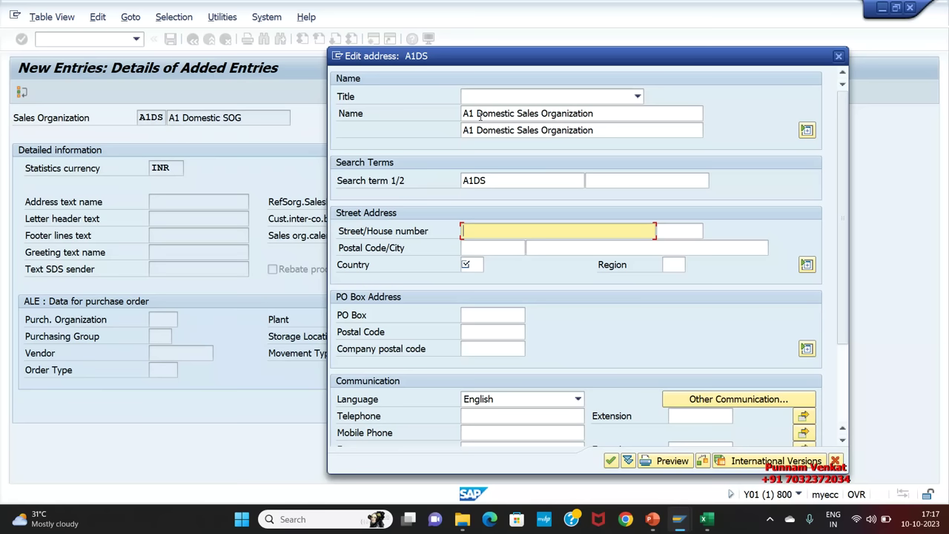
{"action": "type", "text": "A1 Domestic Sal"}
{"action": "key", "text": "BackSpace"}
{"action": "key", "text": "BackSpace"}
{"action": "key", "text": "BackSpace"}
{"action": "key", "text": "BackSpace"}
{"action": "key", "text": "BackSpace"}
{"action": "key", "text": "BackSpace"}
{"action": "key", "text": "BackSpace"}
{"action": "key", "text": "BackSpace"}
{"action": "key", "text": "BackSpace"}
{"action": "key", "text": "BackSpace"}
{"action": "key", "text": "BackSpace"}
{"action": "key", "text": "BackSpace"}
{"action": "key", "text": "BackSpace"}
{"action": "key", "text": "BackSpace"}
Fill in the street and house number of the sales organization's address
{"action": "type", "text": "b"}
{"action": "key", "text": "BackSpace"}
{"action": "type", "text": "b"}
{"action": "key", "text": "BackSpace"}
{"action": "type", "text": "Balaji nagar"}
{"action": "key", "text": "Tab"}
{"action": "type", "text": "787856"}
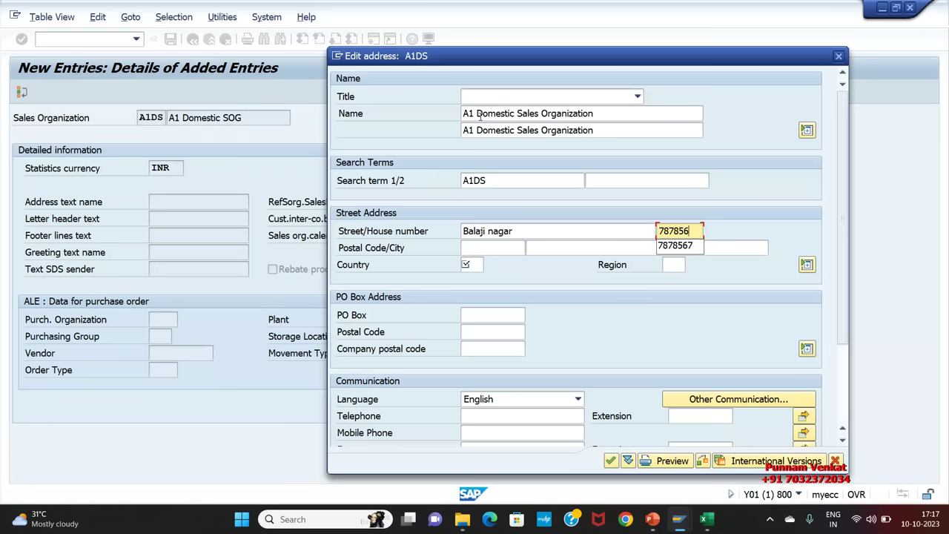
{"action": "type", "text": "34"}
{"action": "key", "text": "Tab"}
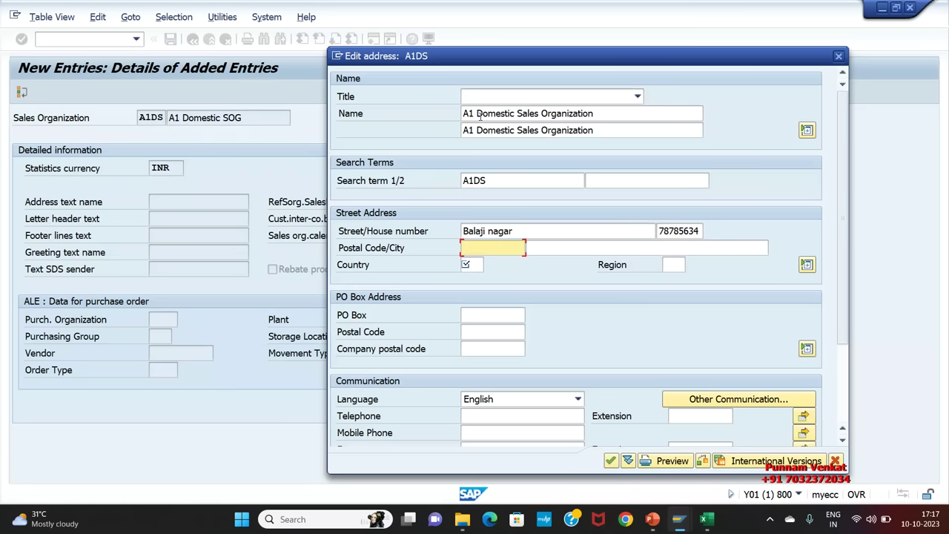
Fill in the postal code and city of the street address, with country IN and region 01
{"action": "type", "text": "500019"}
{"action": "key", "text": "Tab"}
{"action": "type", "text": "ti"}
{"action": "key", "text": "Down"}
{"action": "key", "text": "Tab"}
{"action": "type", "text": "IN"}
{"action": "key", "text": "Tab"}
{"action": "type", "text": "01"}
{"action": "key", "text": "Tab"}
{"action": "key", "text": "Tab"}
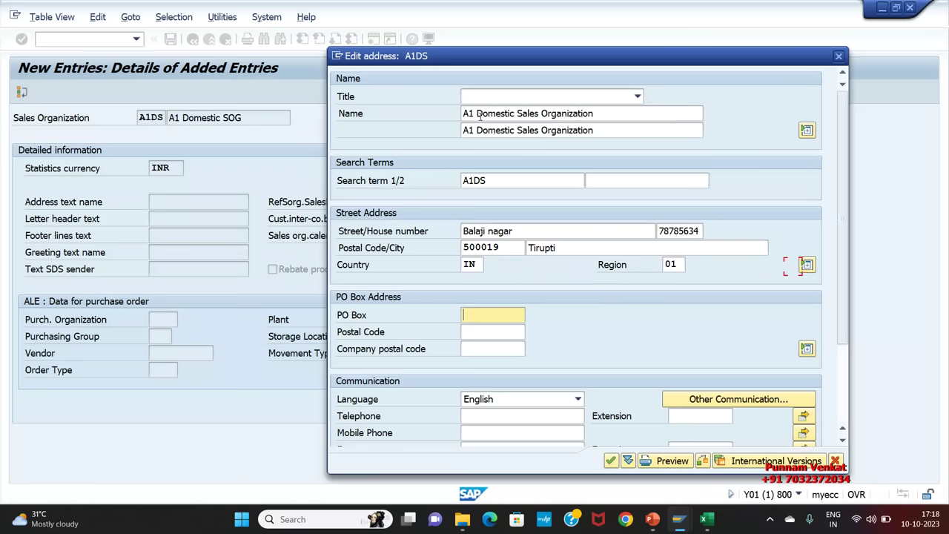
Copy the street address's postal code into the PO Box and Postal Code fields of the PO box address
{"action": "double_click", "coordinate": [517, 243]}
{"action": "key", "text": "ctrl+c"}
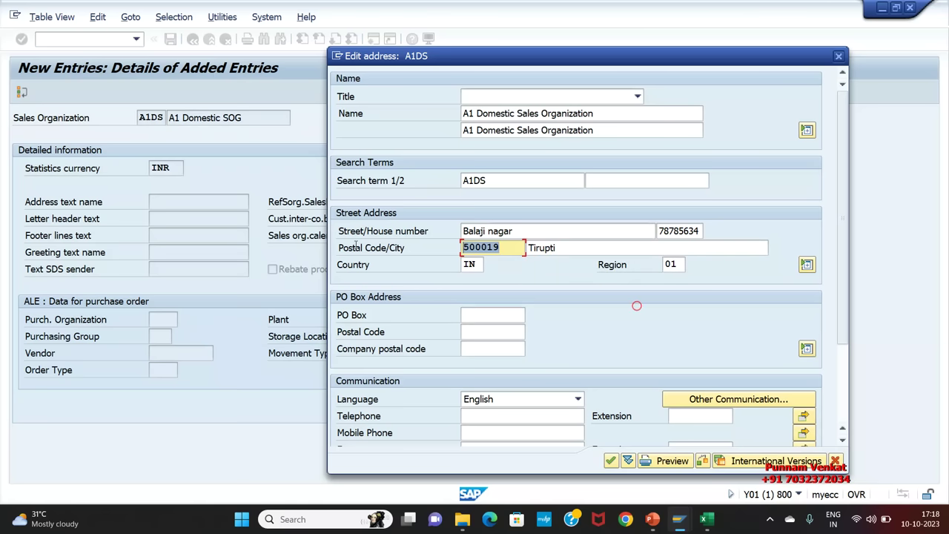
{"action": "left_click", "coordinate": [482, 315]}
{"action": "key", "text": "ctrl+v"}
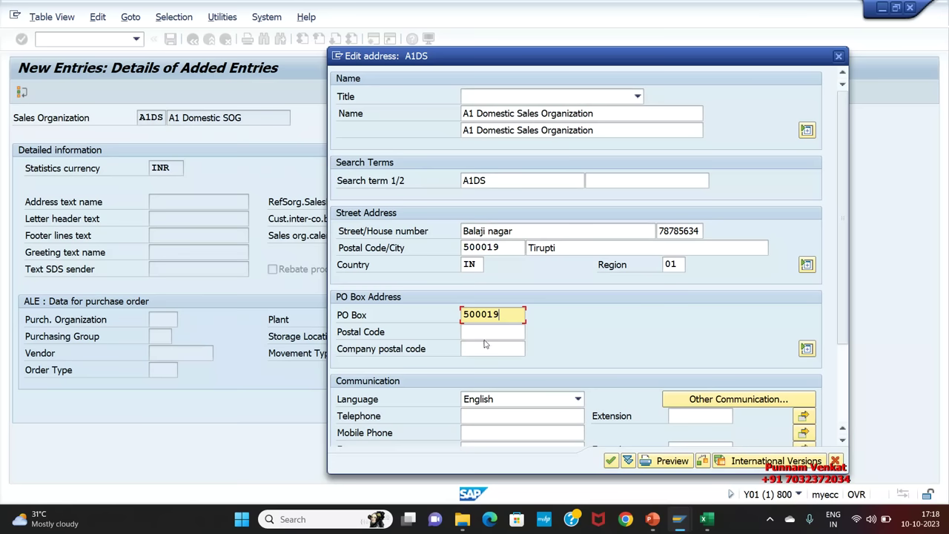
{"action": "left_click", "coordinate": [486, 332]}
{"action": "key", "text": "ctrl+v"}
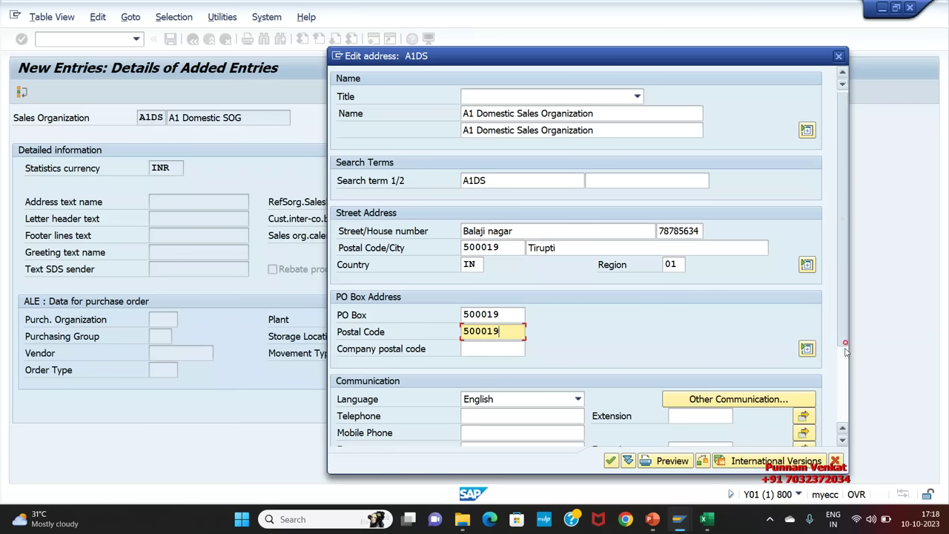
{"action": "scroll", "coordinate": [847, 353], "scroll_direction": "down", "scroll_amount": 3}
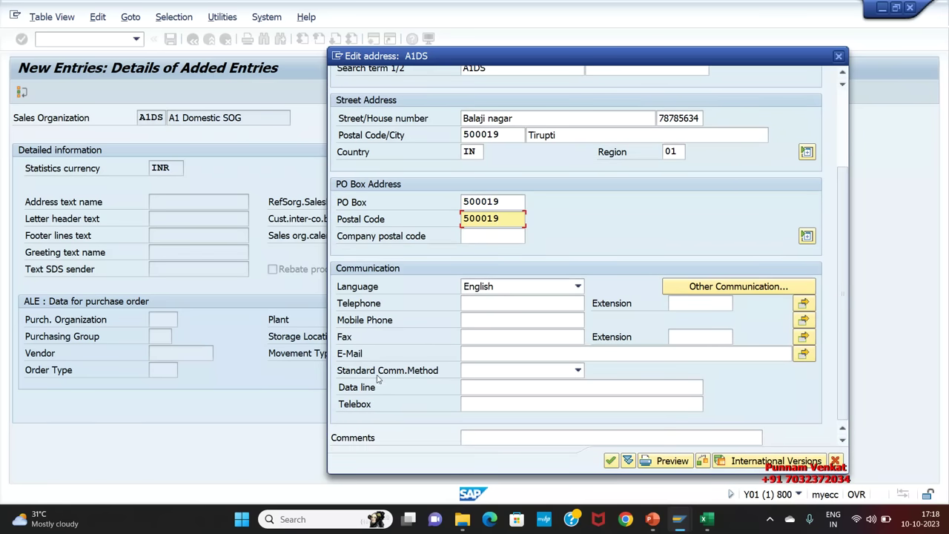
Leave the communication details blank, confirm the A1DS address and save the sales organization under customizing request Y01K900315
{"action": "scroll", "coordinate": [522, 353], "scroll_direction": "up", "scroll_amount": 1}
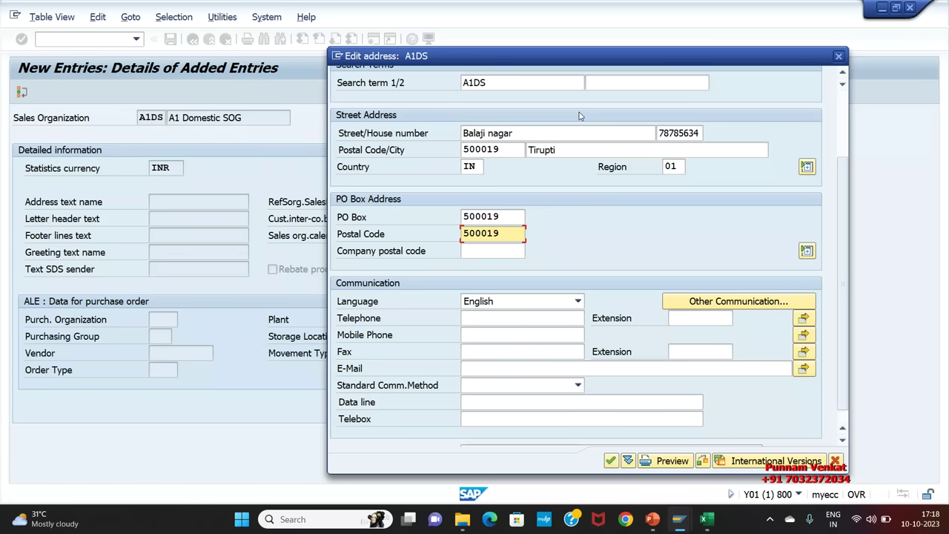
{"action": "left_click", "coordinate": [481, 319]}
{"action": "left_click", "coordinate": [489, 335]}
{"action": "left_click", "coordinate": [491, 351]}
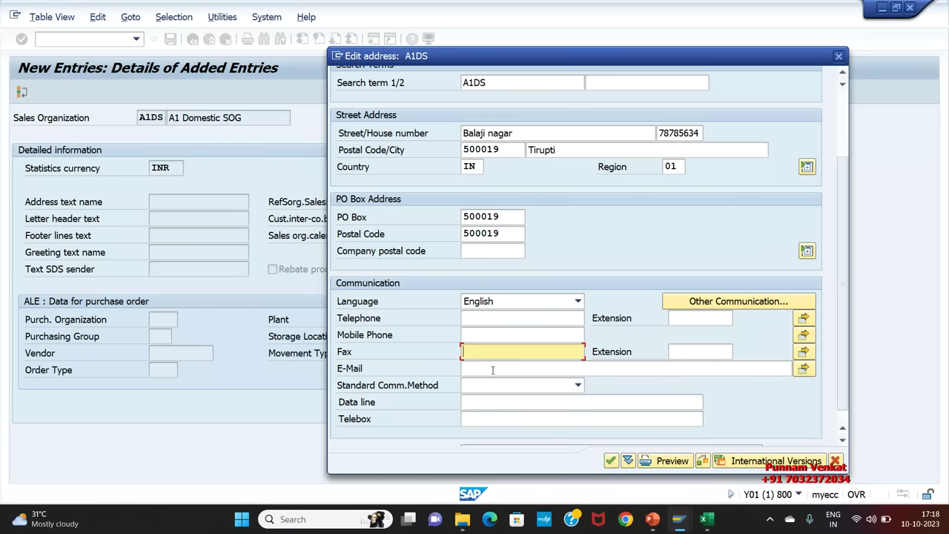
{"action": "left_click", "coordinate": [611, 461]}
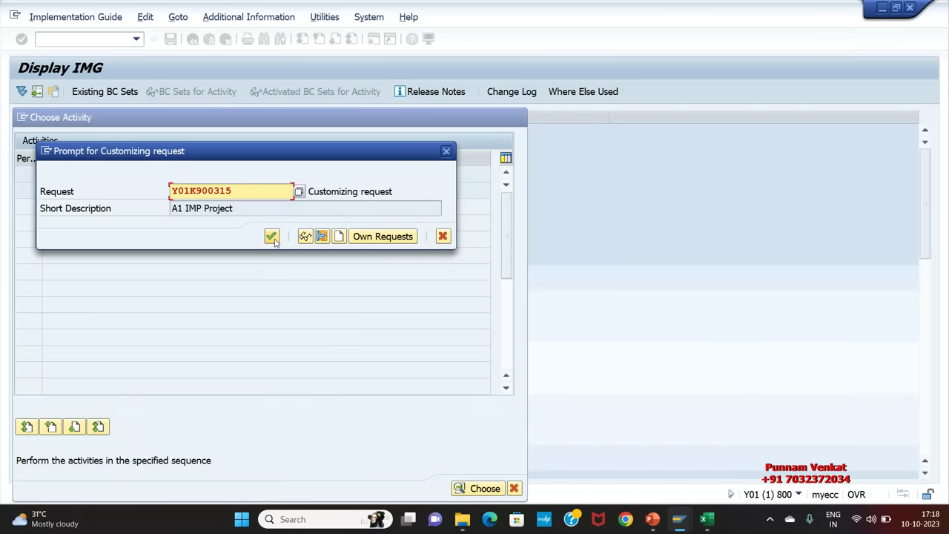
{"action": "left_click", "coordinate": [272, 236]}
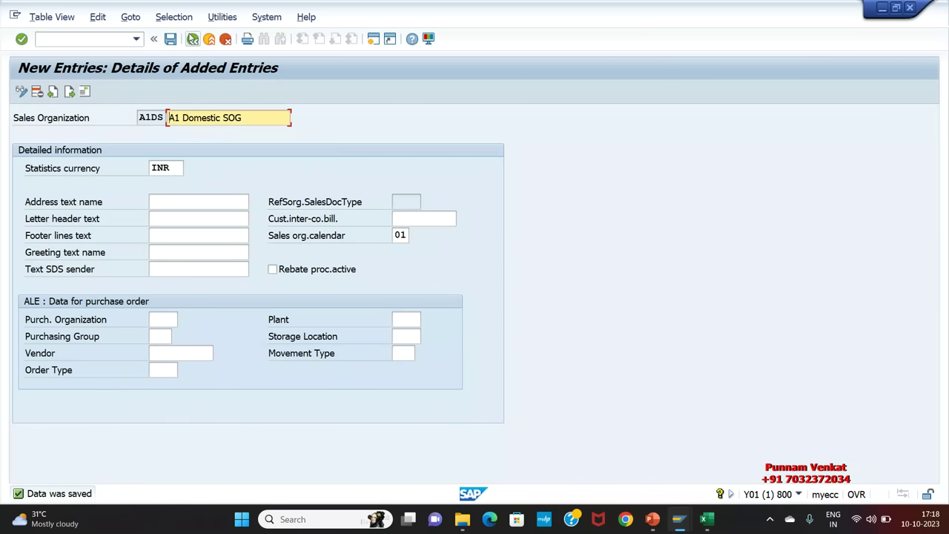
Check the saved address of sales organization A1DS, then return to the implementation guide structure
{"action": "left_click", "coordinate": [192, 39]}
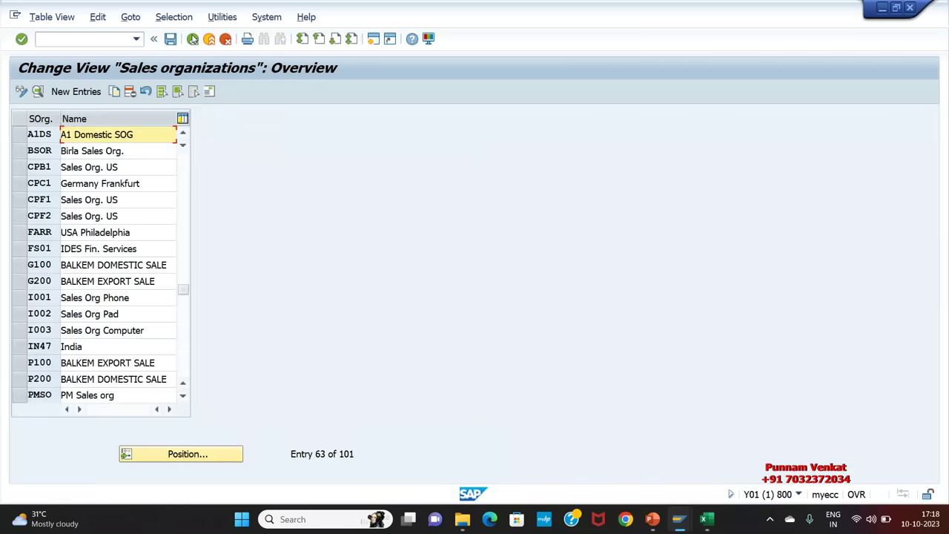
{"action": "left_click", "coordinate": [18, 134]}
{"action": "scroll", "coordinate": [77, 178], "scroll_direction": "up", "scroll_amount": 1}
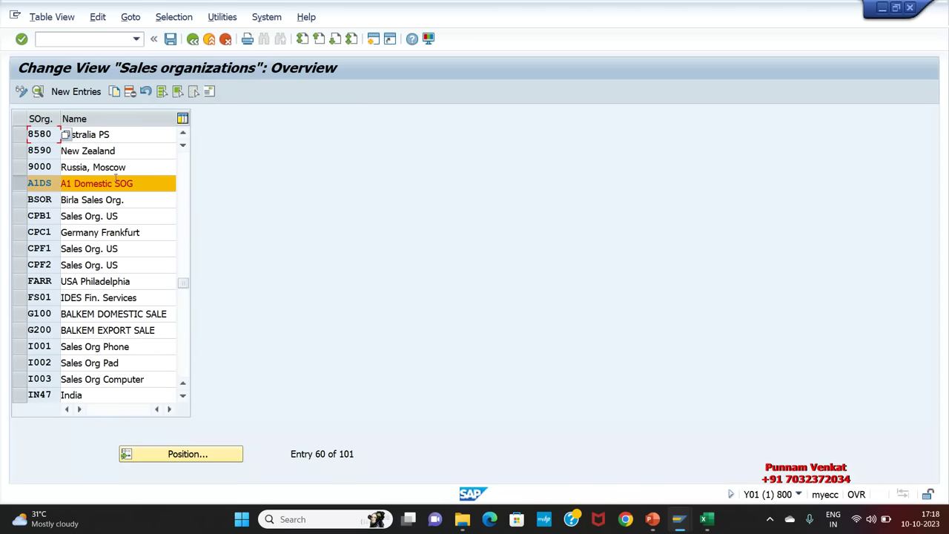
{"action": "double_click", "coordinate": [40, 185]}
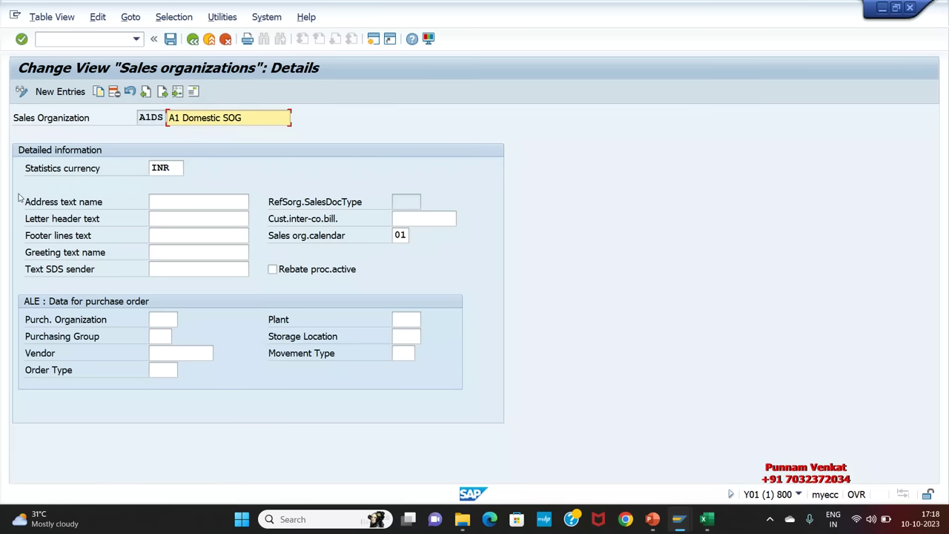
{"action": "left_click", "coordinate": [194, 93]}
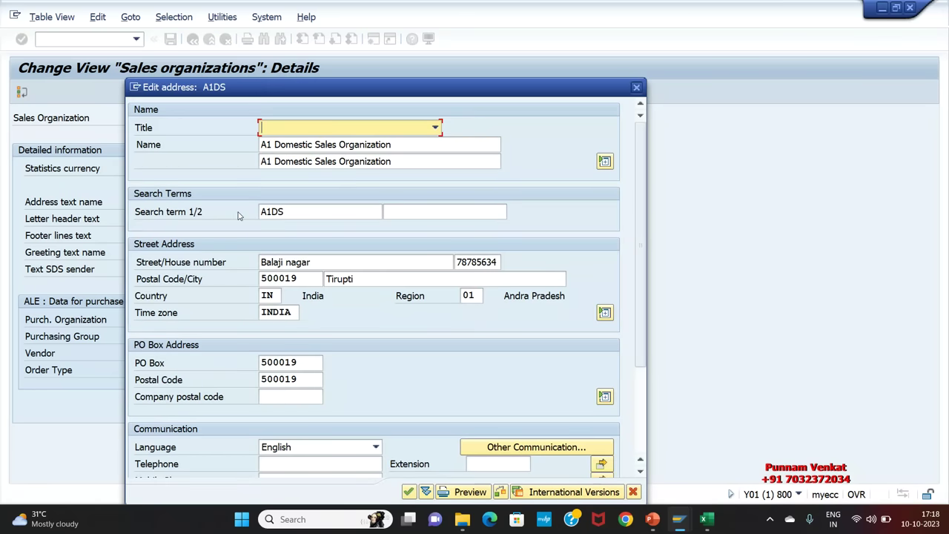
{"action": "left_click", "coordinate": [636, 86]}
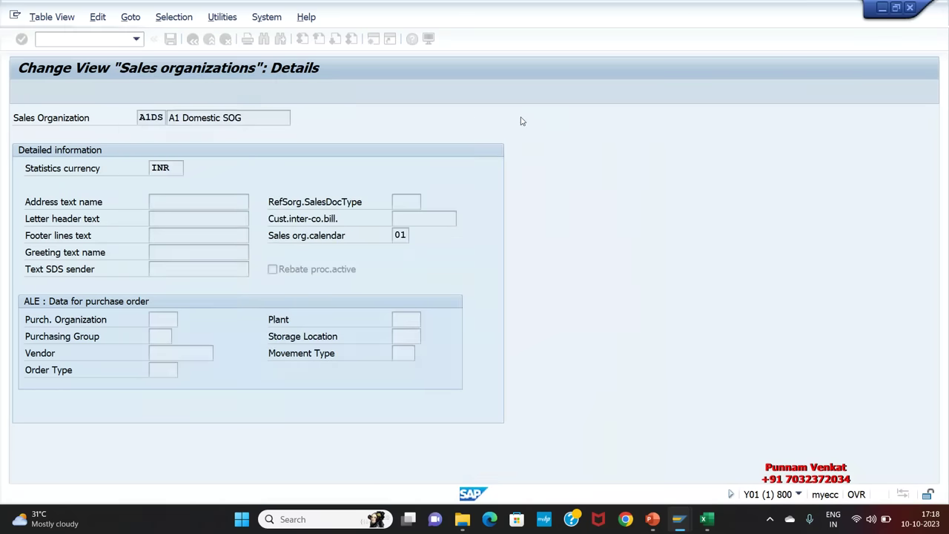
{"action": "left_click", "coordinate": [193, 39]}
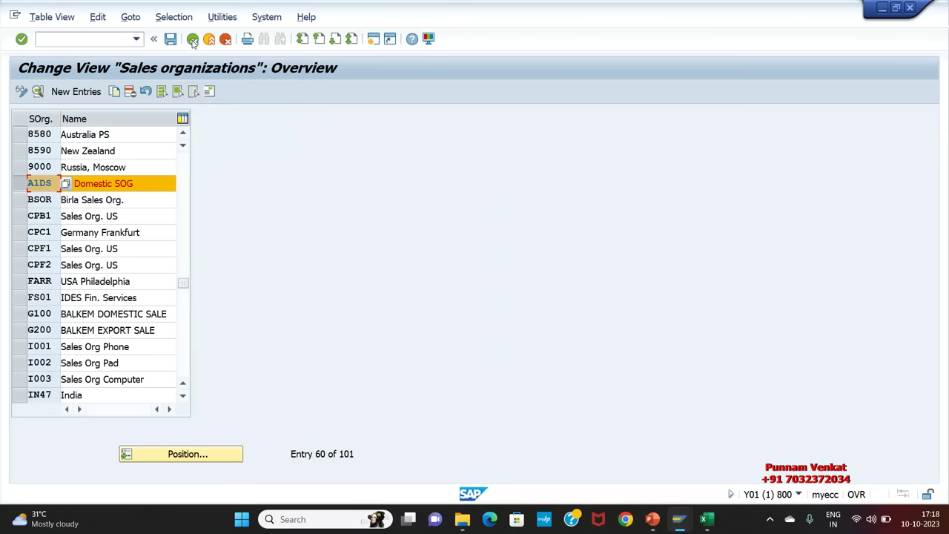
{"action": "left_click", "coordinate": [193, 41]}
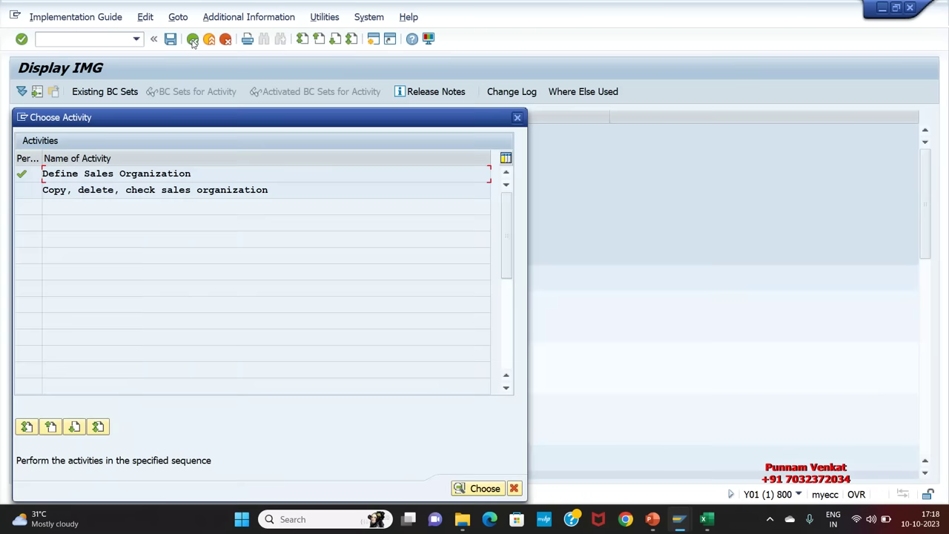
{"action": "left_click", "coordinate": [519, 119]}
Switch to the PowerPoint presentation and highlight the A1 Foreign Sales organization example on the sales organization slide
{"action": "mouse_move", "coordinate": [653, 519]}
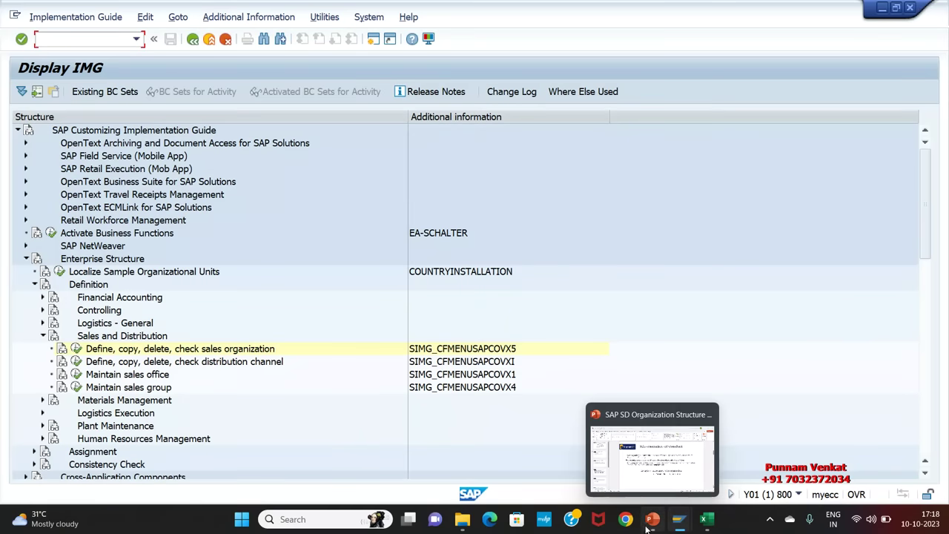
{"action": "left_click", "coordinate": [658, 464]}
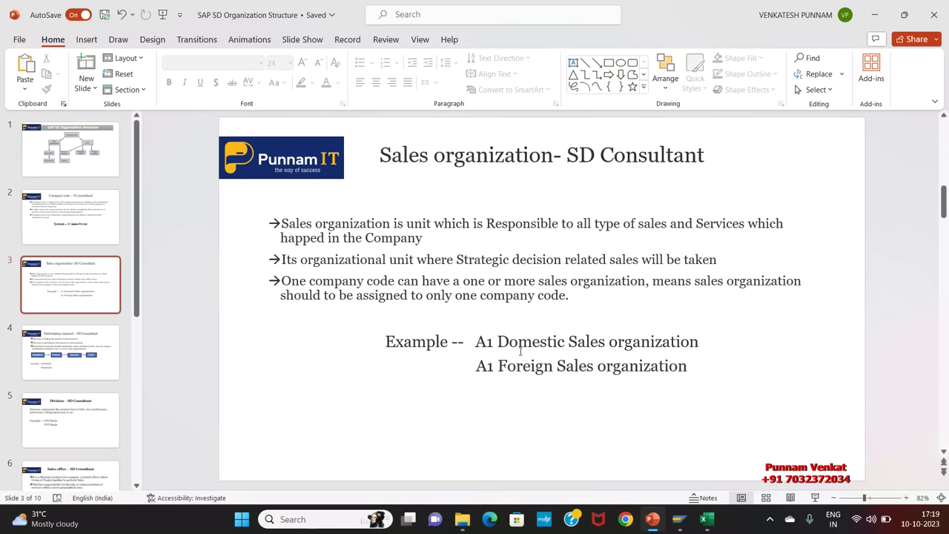
{"action": "left_click", "coordinate": [477, 365]}
{"action": "left_click_drag", "start_coordinate": [477, 365], "coordinate": [695, 380]}
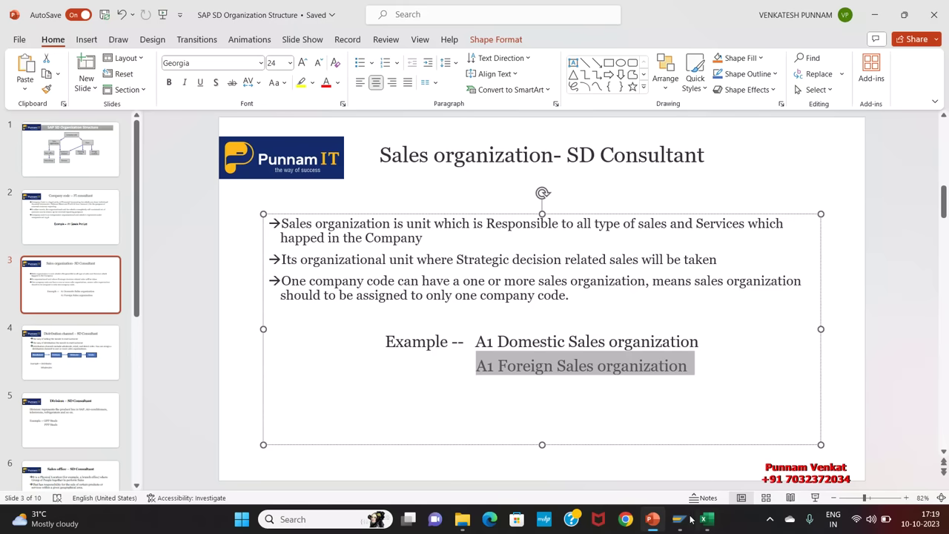
Switch back to SAP, open the Define Sales Organization activity and start a new entry
{"action": "mouse_move", "coordinate": [678, 522]}
{"action": "left_click", "coordinate": [677, 465]}
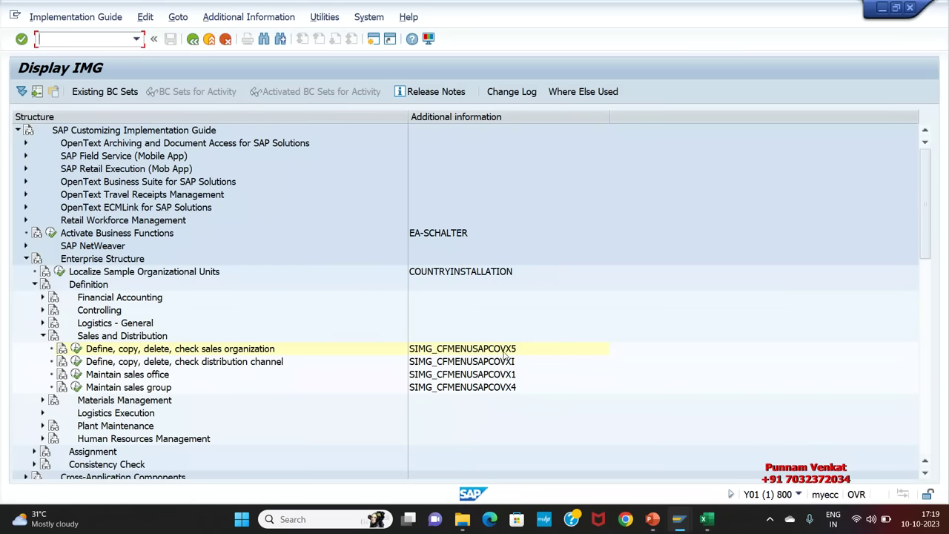
{"action": "left_click", "coordinate": [77, 349]}
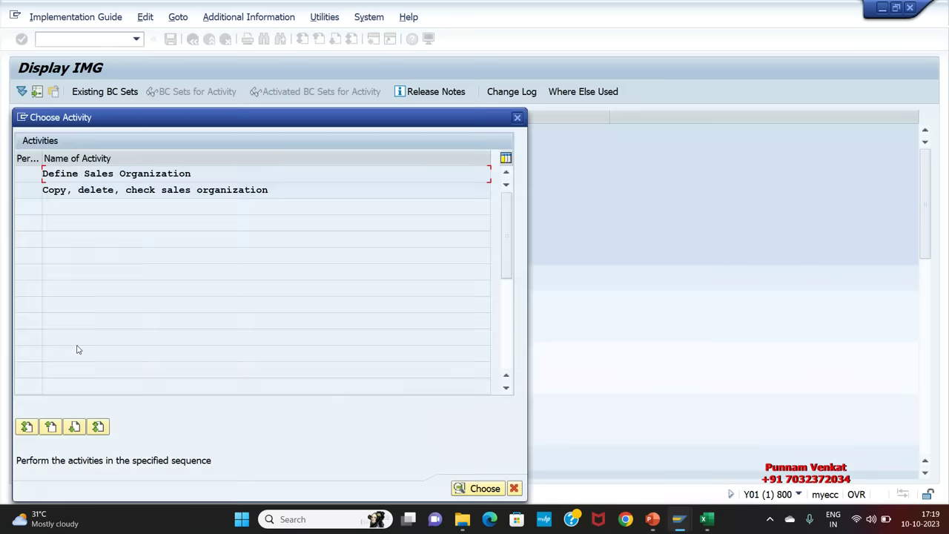
{"action": "double_click", "coordinate": [149, 175]}
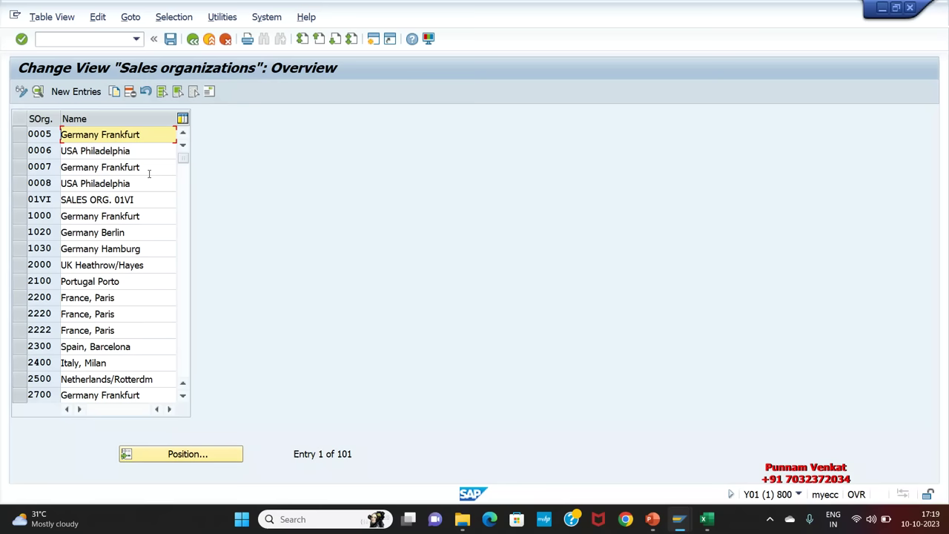
{"action": "left_click", "coordinate": [72, 94]}
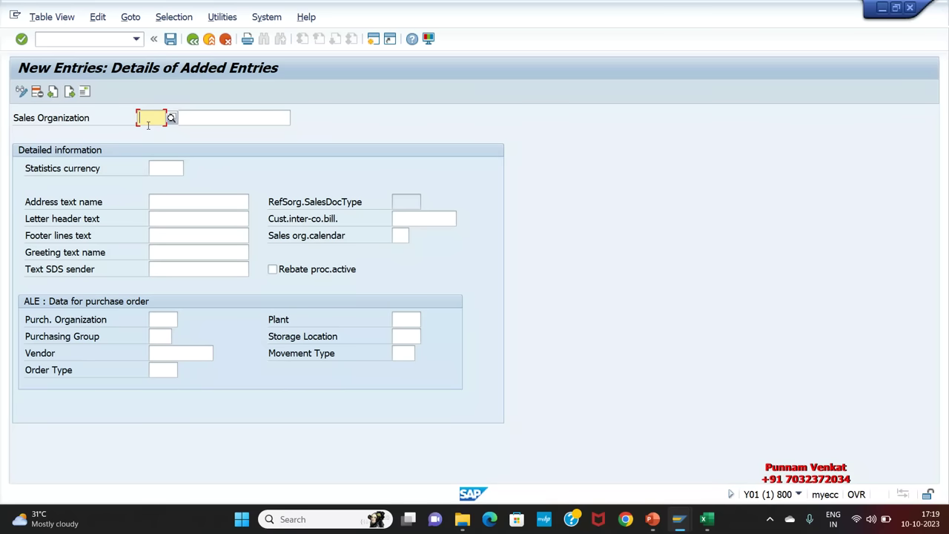
Enter sales organization code A1FS with the name A1 Foreign SOG
{"action": "left_click", "coordinate": [200, 122]}
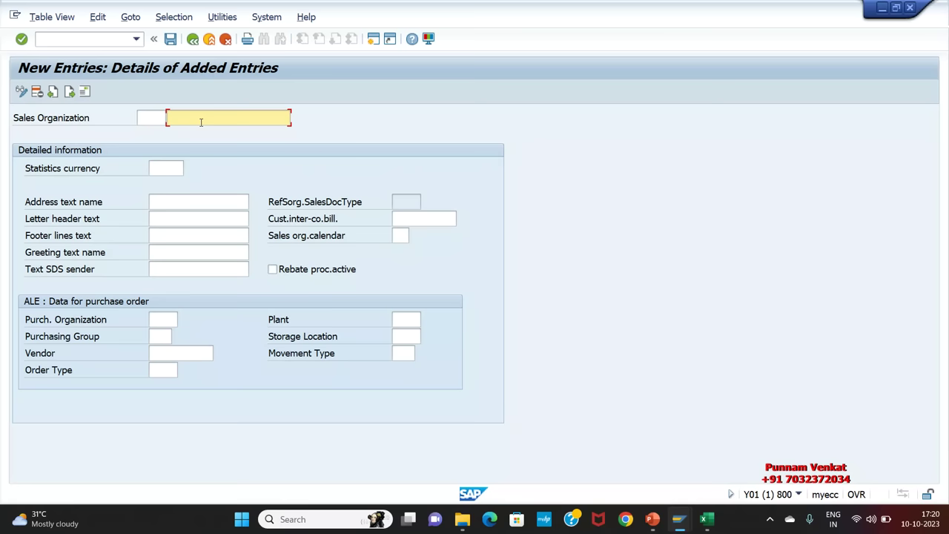
{"action": "left_click", "coordinate": [162, 119]}
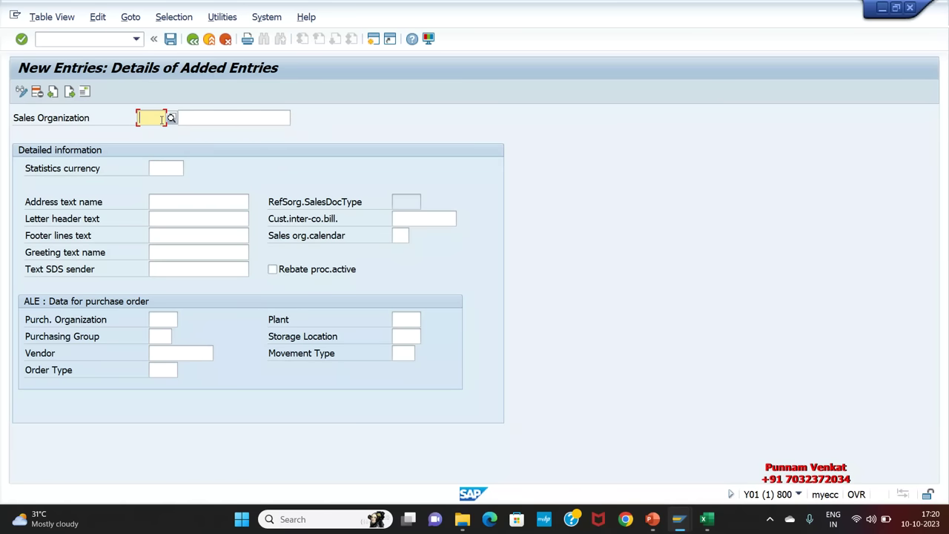
{"action": "type", "text": "A1"}
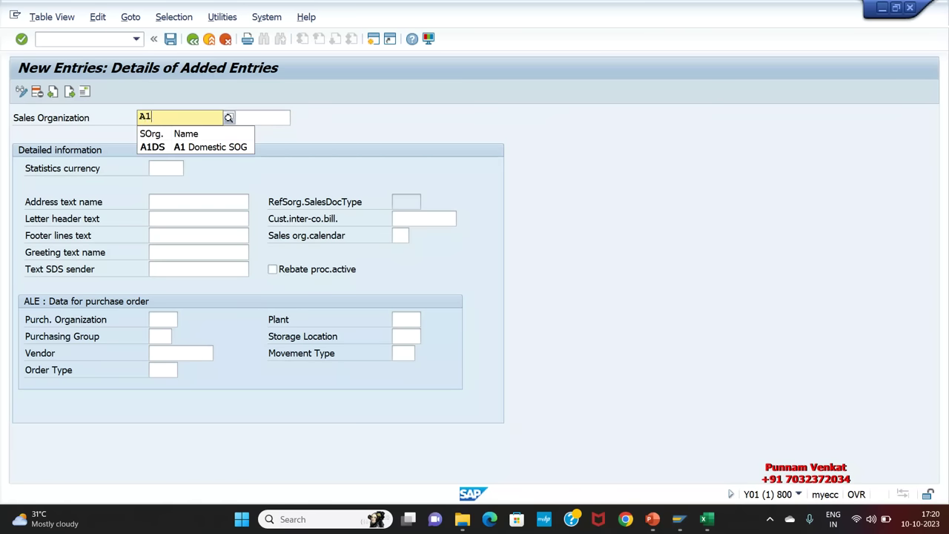
{"action": "type", "text": "FS"}
{"action": "key", "text": "Return"}
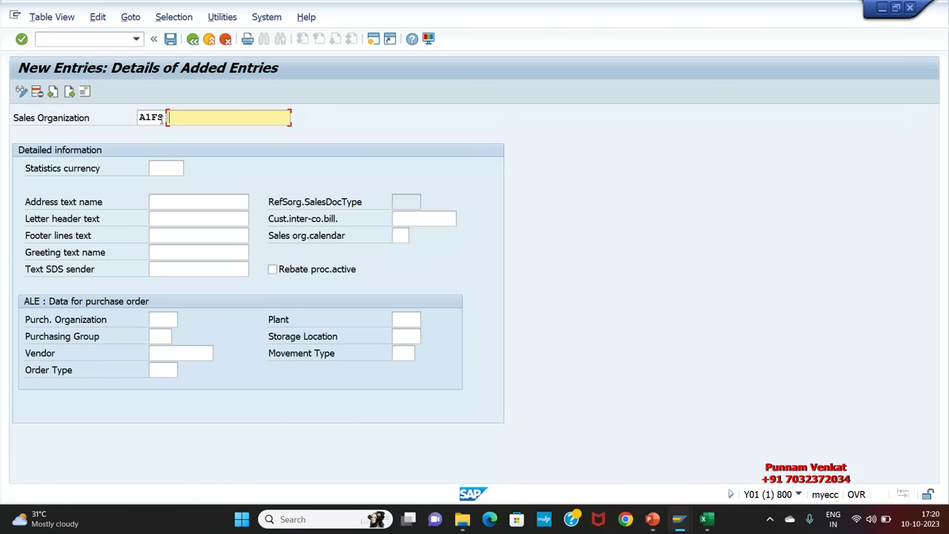
{"action": "type", "text": "A1 Foreign so"}
{"action": "key", "text": "BackSpace"}
{"action": "key", "text": "BackSpace"}
{"action": "type", "text": "SOG"}
Set the statistics currency to INR and the sales organization calendar to 01, accepting the currency warning
{"action": "left_click", "coordinate": [166, 169]}
{"action": "type", "text": "INR"}
{"action": "key", "text": "Tab"}
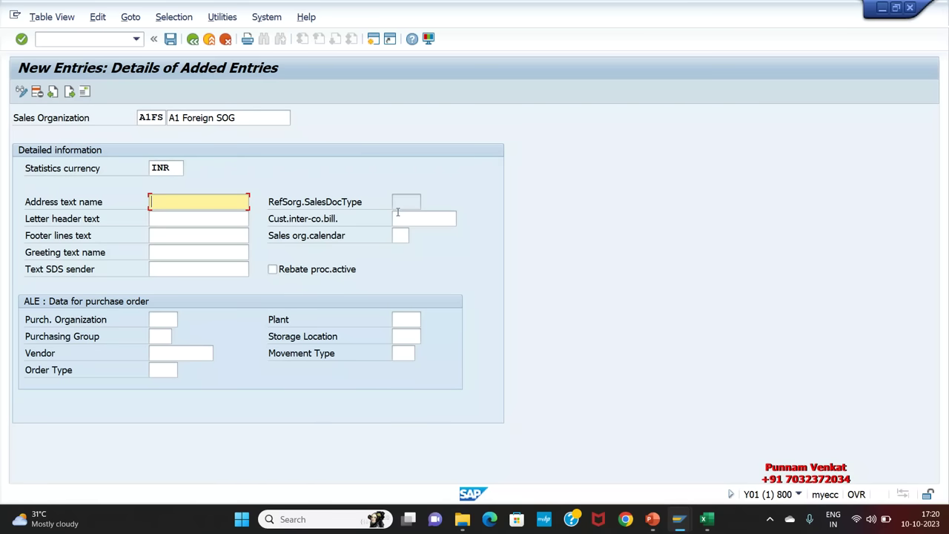
{"action": "left_click", "coordinate": [400, 236]}
{"action": "type", "text": "01"}
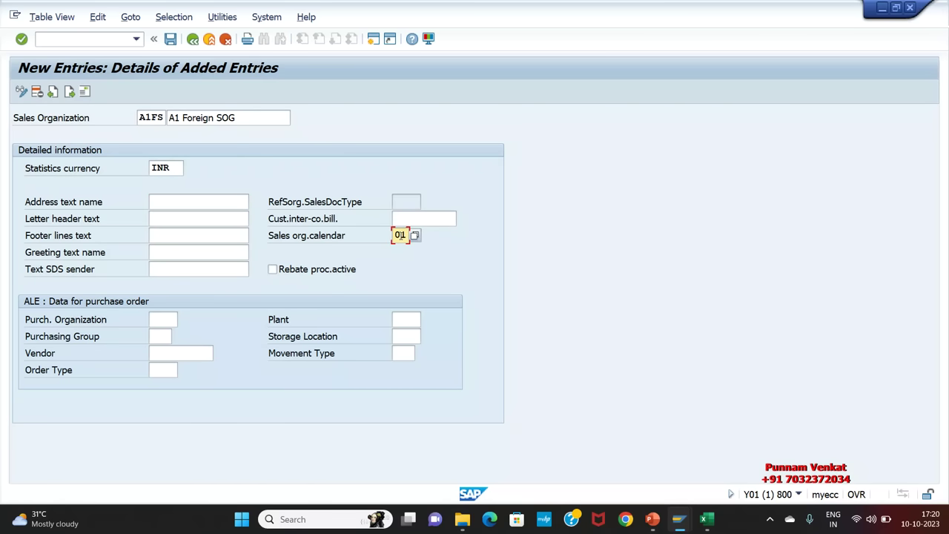
{"action": "key", "text": "Return"}
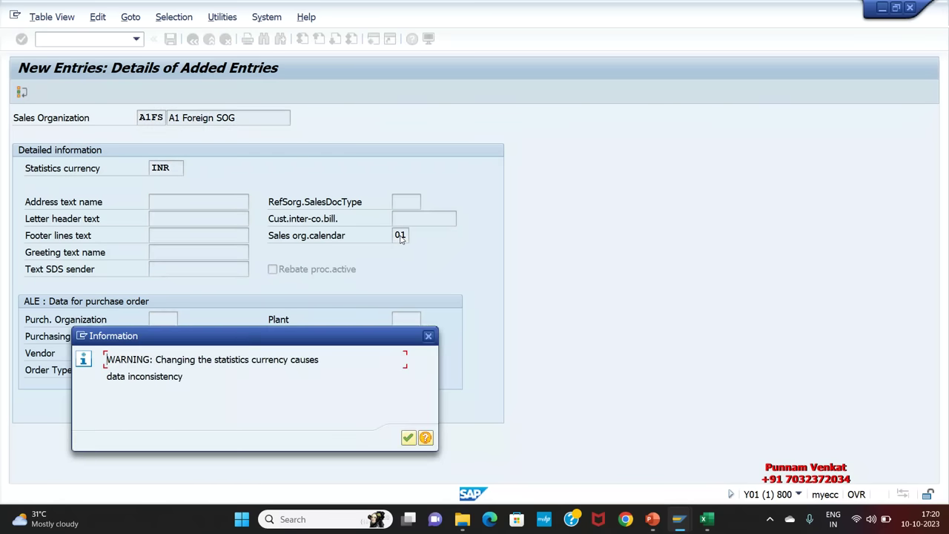
{"action": "key", "text": "Return"}
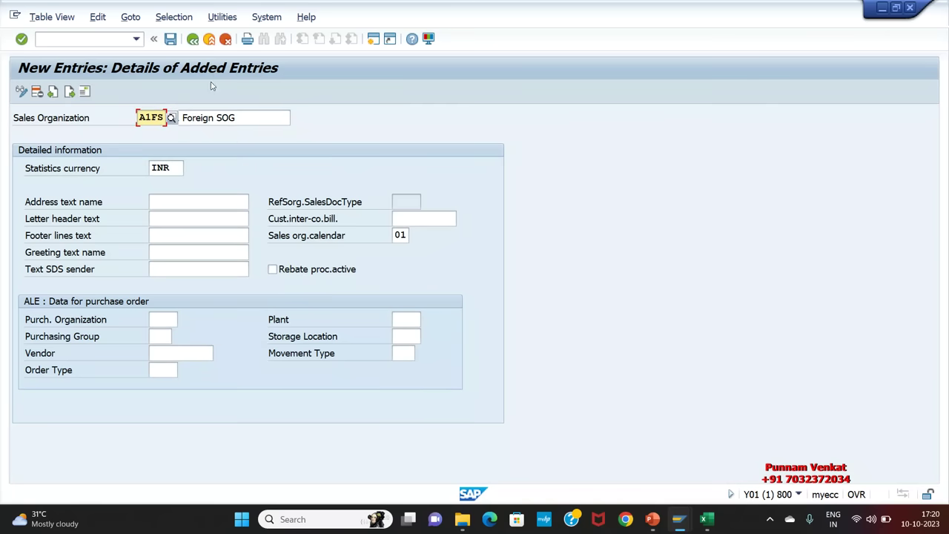
Save the A1FS entry and enter A1 Foreign Sales organization on both name lines of its address
{"action": "left_click", "coordinate": [172, 39]}
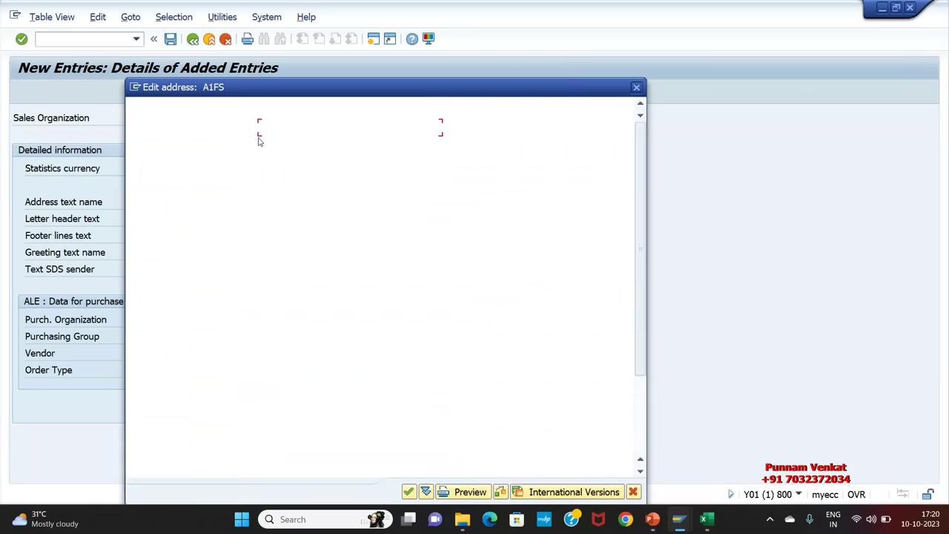
{"action": "left_click_drag", "start_coordinate": [285, 87], "coordinate": [453, 85]}
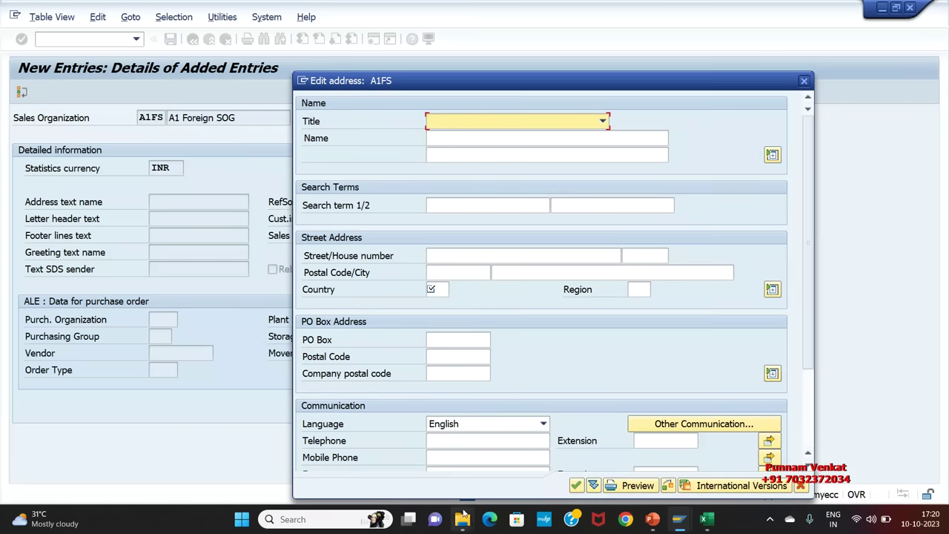
{"action": "mouse_move", "coordinate": [463, 513]}
{"action": "left_click", "coordinate": [439, 141]}
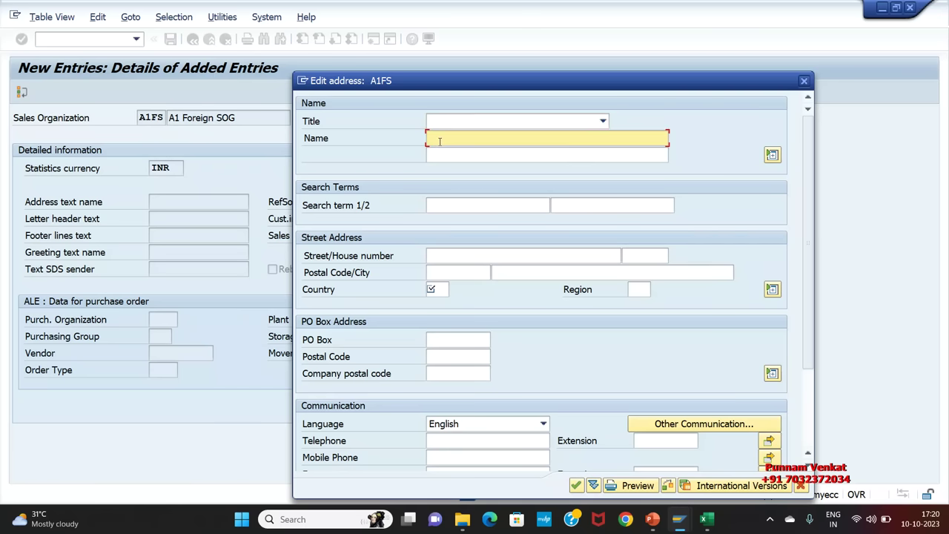
{"action": "type", "text": "A1"}
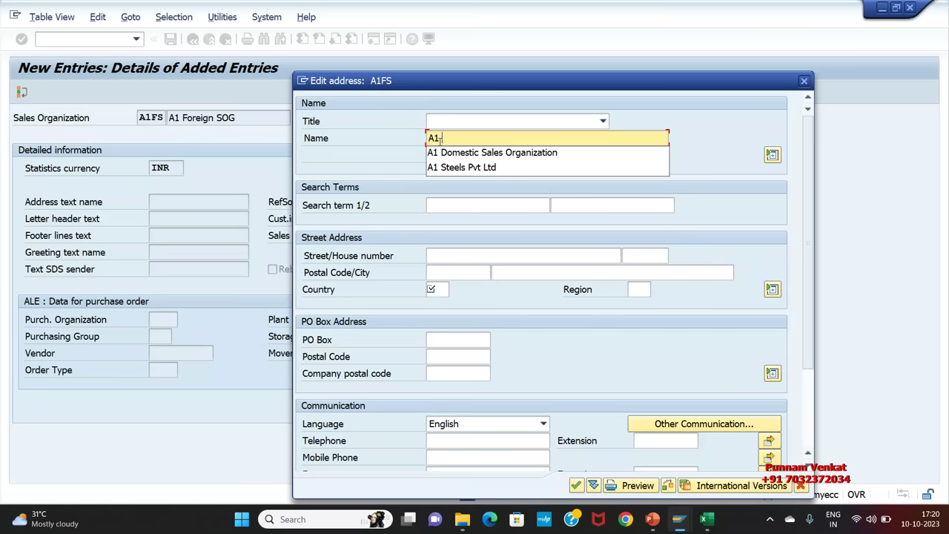
{"action": "type", "text": " Foreign s"}
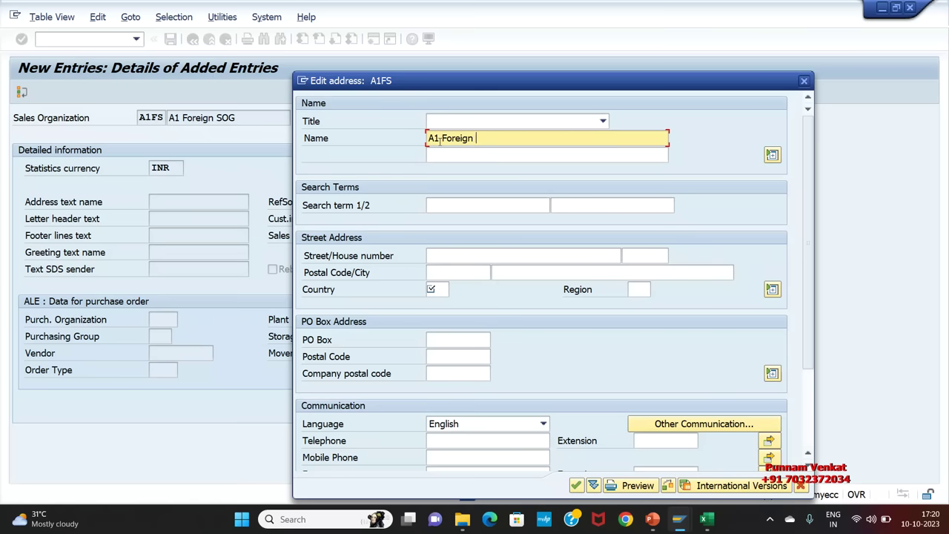
{"action": "key", "text": "BackSpace"}
{"action": "type", "text": "Sales organization"}
{"action": "key", "text": "Tab"}
{"action": "type", "text": "A1 Foreign Sales organization"}
{"action": "key", "text": "Tab"}
Enter A1FS as the first search term of the foreign sales organization's address
{"action": "type", "text": "A1FS"}
{"action": "key", "text": "Tab"}
{"action": "key", "text": "Tab"}
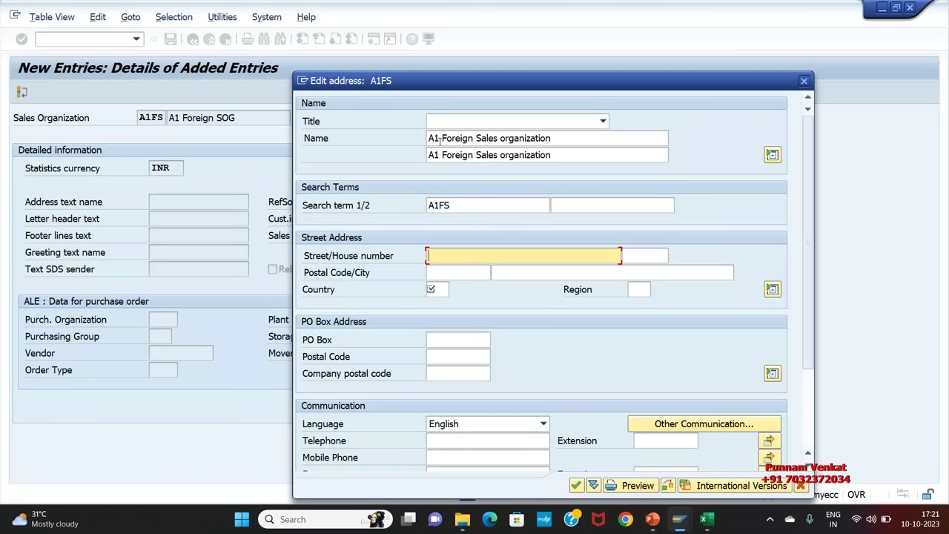
Fill in the street and house number of the foreign sales organization's address
{"action": "type", "text": "RAM"}
{"action": "key", "text": "BackSpace"}
{"action": "key", "text": "BackSpace"}
{"action": "type", "text": "ama Street"}
{"action": "key", "text": "Tab"}
{"action": "type", "text": "564"}
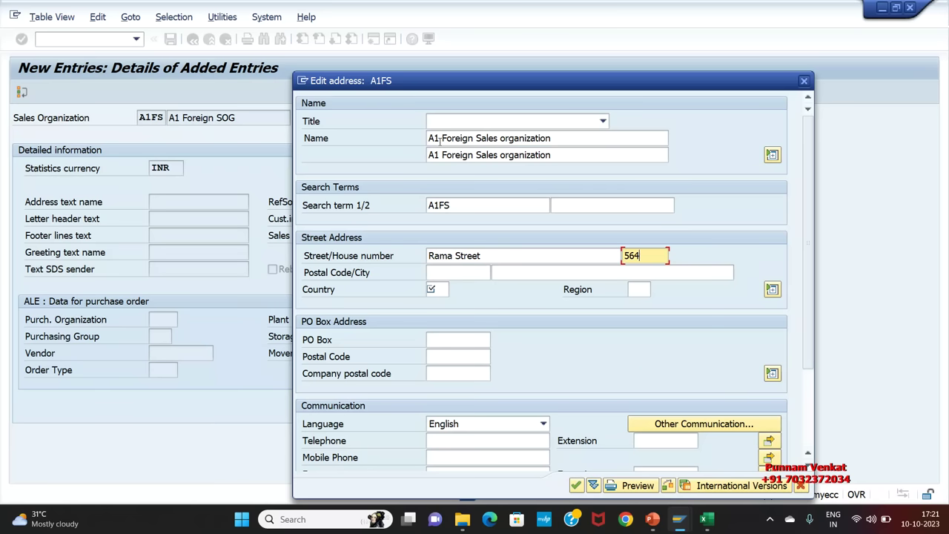
{"action": "type", "text": "5321"}
{"action": "key", "text": "Tab"}
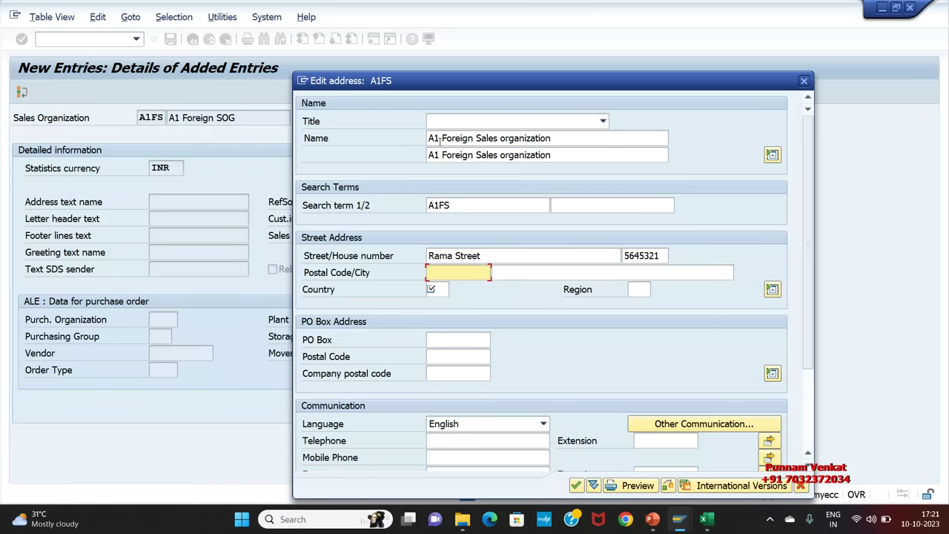
Fill in the postal code and city of the foreign sales organization's street address
{"action": "type", "text": "500021"}
{"action": "key", "text": "Tab"}
{"action": "type", "text": "viza"}
{"action": "key", "text": "BackSpace"}
{"action": "key", "text": "BackSpace"}
{"action": "key", "text": "BackSpace"}
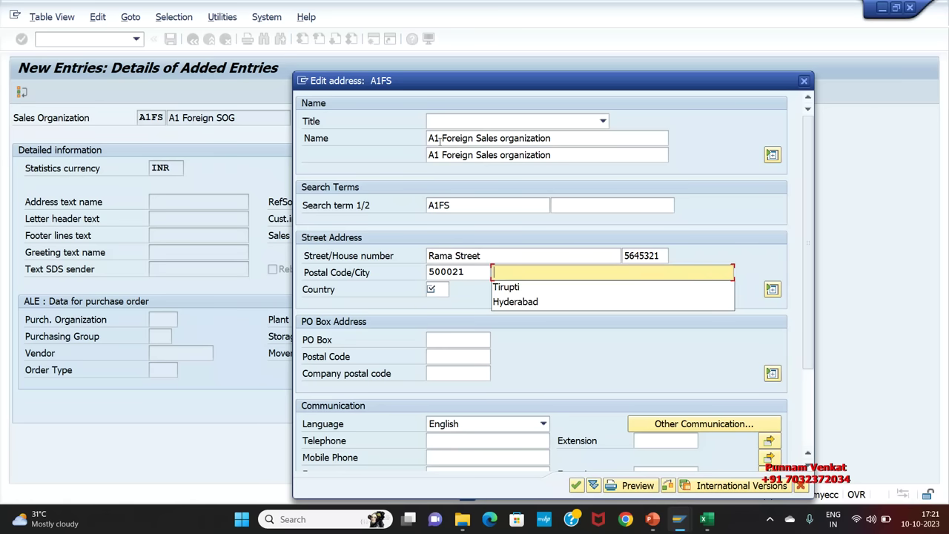
{"action": "type", "text": "Vizag"}
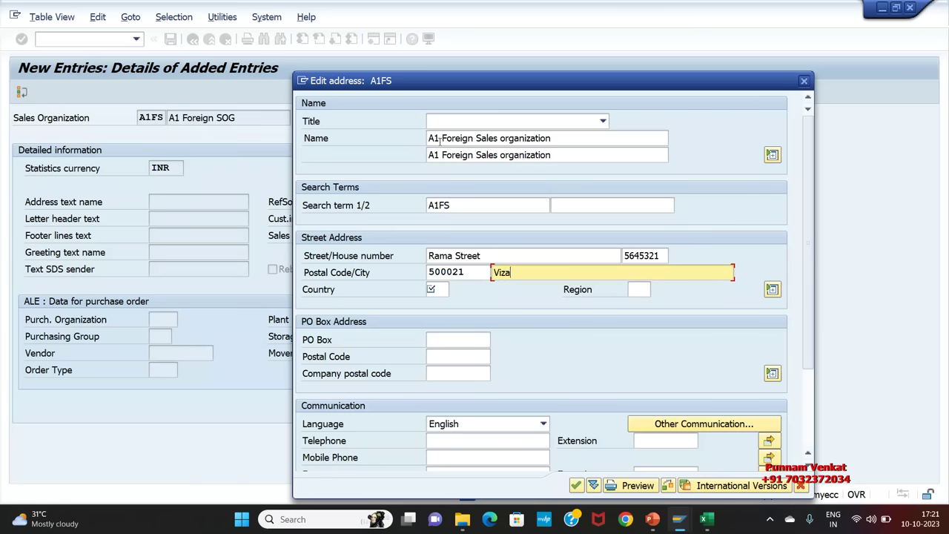
Complete the street address of sales organization A1FS with city Vizag, country in and region 01
{"action": "key", "text": "Tab"}
{"action": "type", "text": "in"}
{"action": "key", "text": "Tab"}
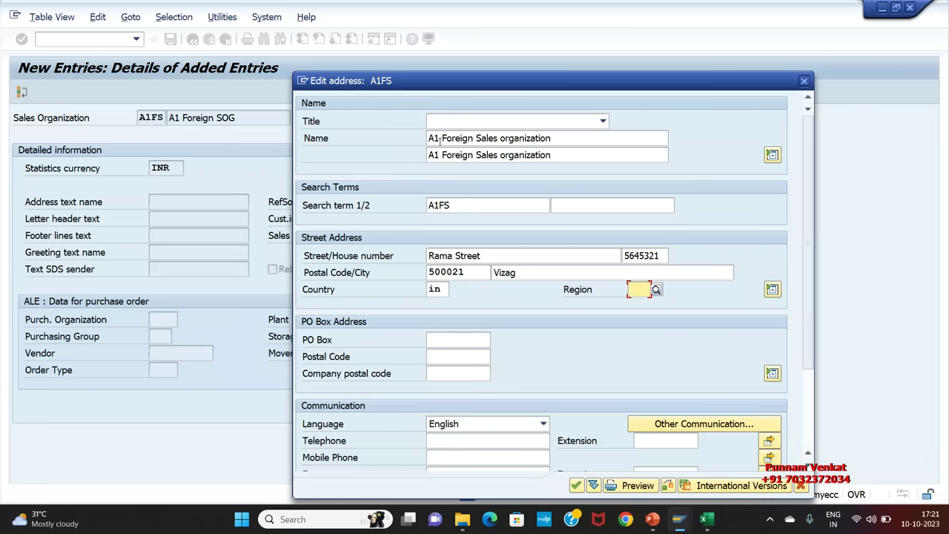
{"action": "type", "text": "01"}
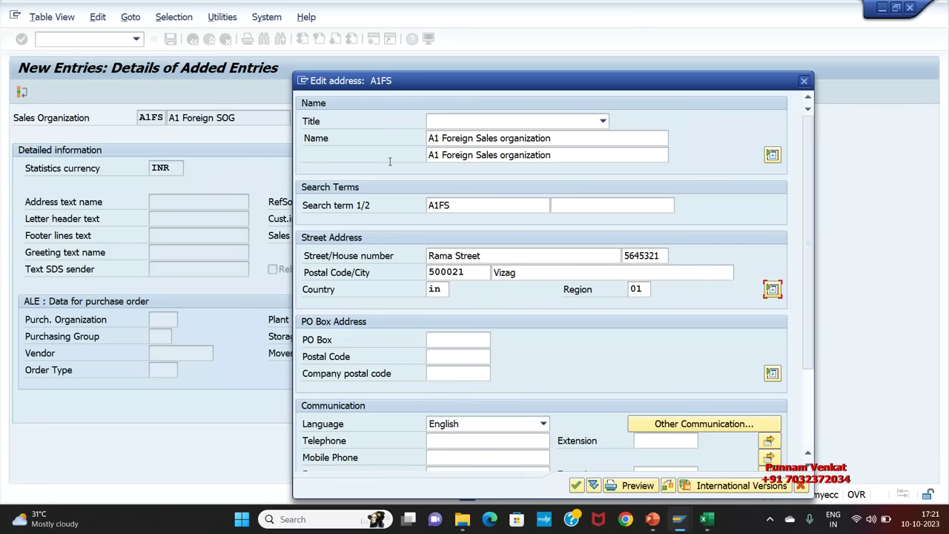
Copy the street postal code into the PO Box and PO box postal code fields and confirm the A1FS address
{"action": "left_click_drag", "start_coordinate": [472, 272], "coordinate": [425, 272]}
{"action": "key", "text": "ctrl+c"}
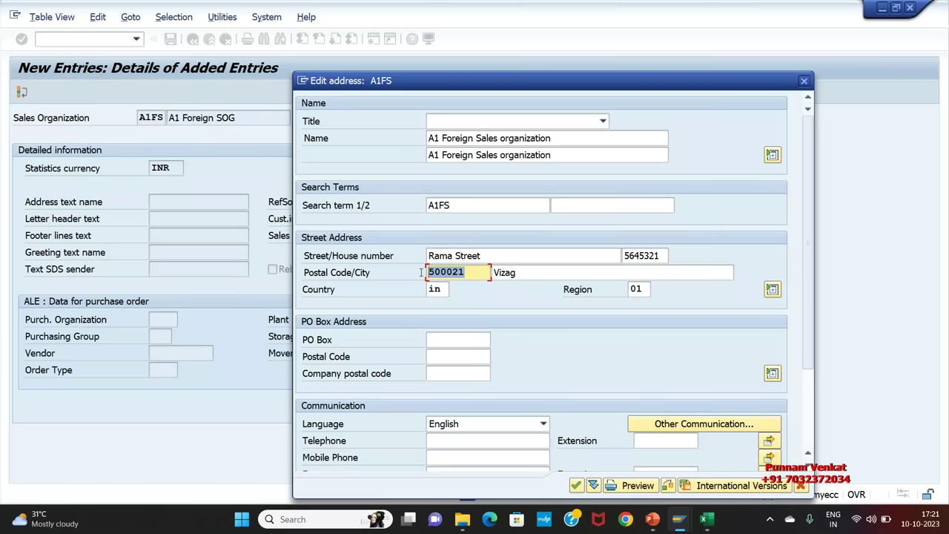
{"action": "left_click", "coordinate": [448, 339]}
{"action": "key", "text": "ctrl+v"}
{"action": "key", "text": "Tab"}
{"action": "key", "text": "ctrl+v"}
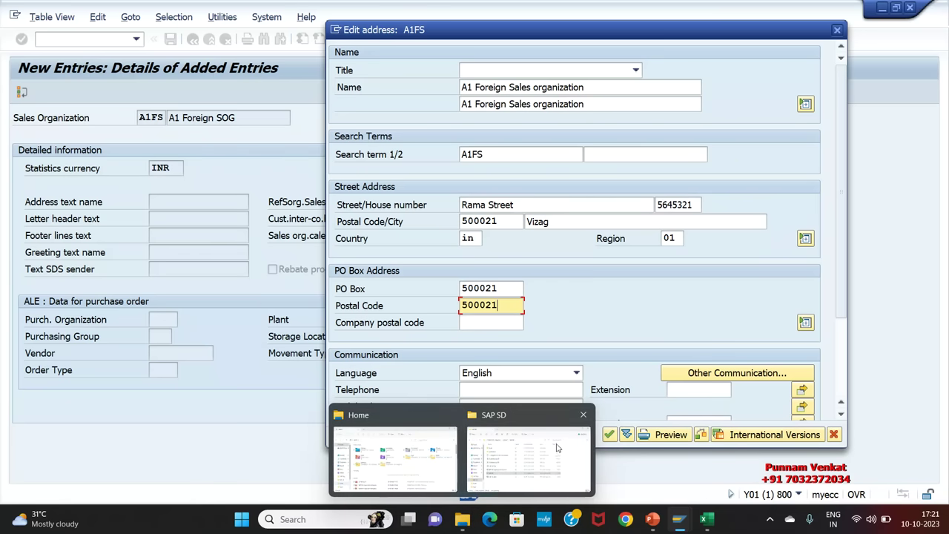
{"action": "left_click", "coordinate": [609, 436]}
{"action": "left_click", "coordinate": [609, 436]}
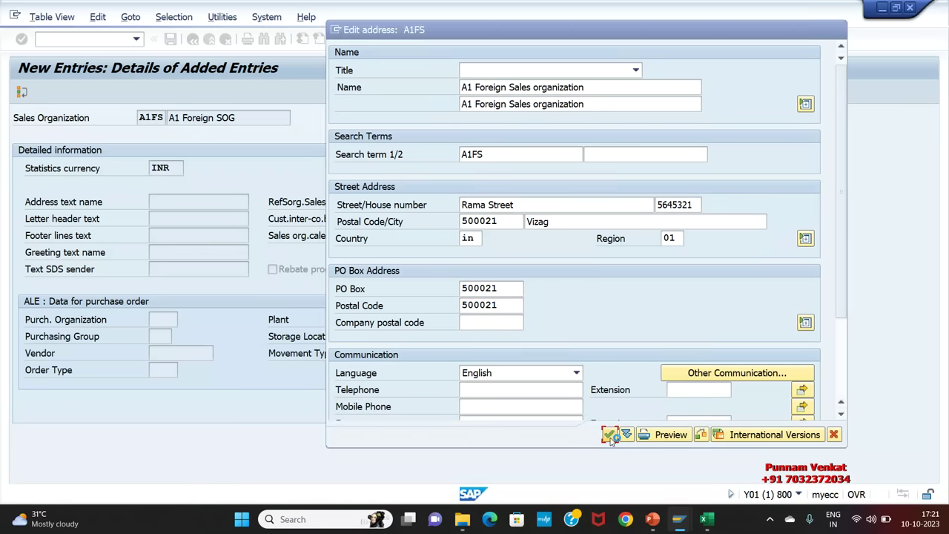
{"action": "left_click", "coordinate": [271, 236]}
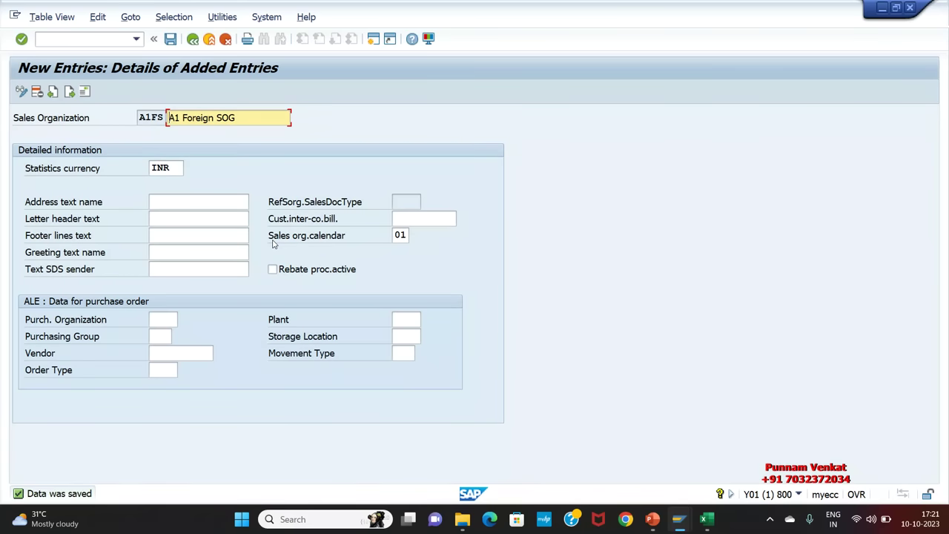
Select the A1DS and A1FS entries in the sales organizations overview, save, and return to the IMG structure
{"action": "left_click", "coordinate": [192, 38]}
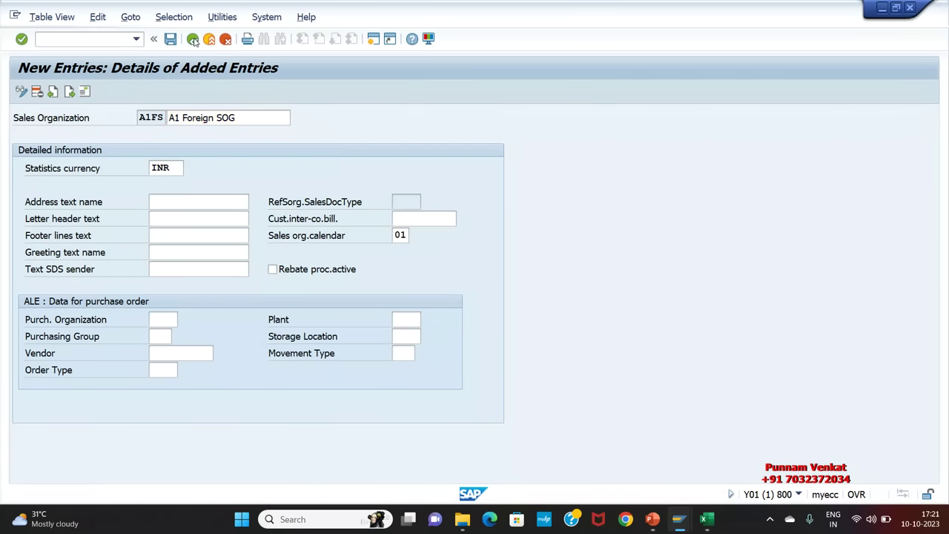
{"action": "scroll", "coordinate": [76, 180], "scroll_direction": "up", "scroll_amount": 1}
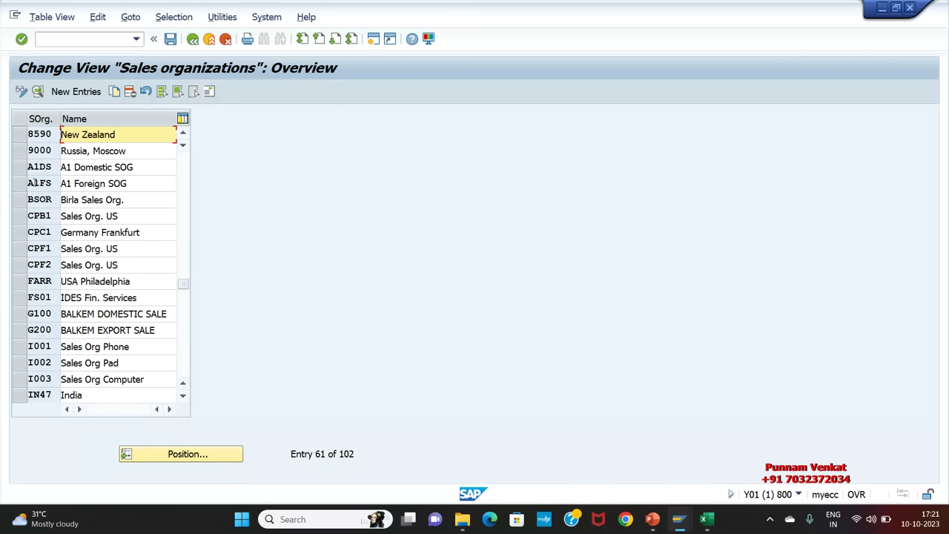
{"action": "left_click", "coordinate": [20, 168]}
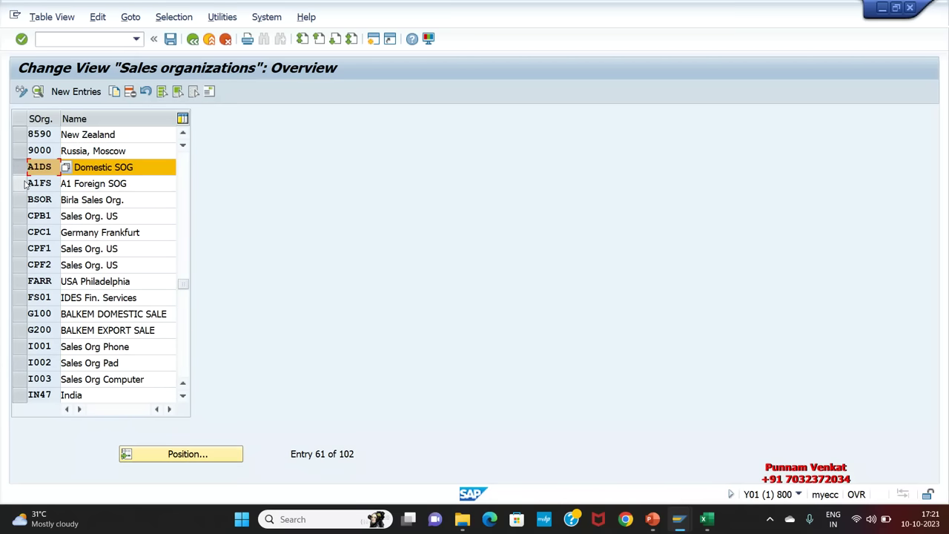
{"action": "left_click", "coordinate": [19, 183]}
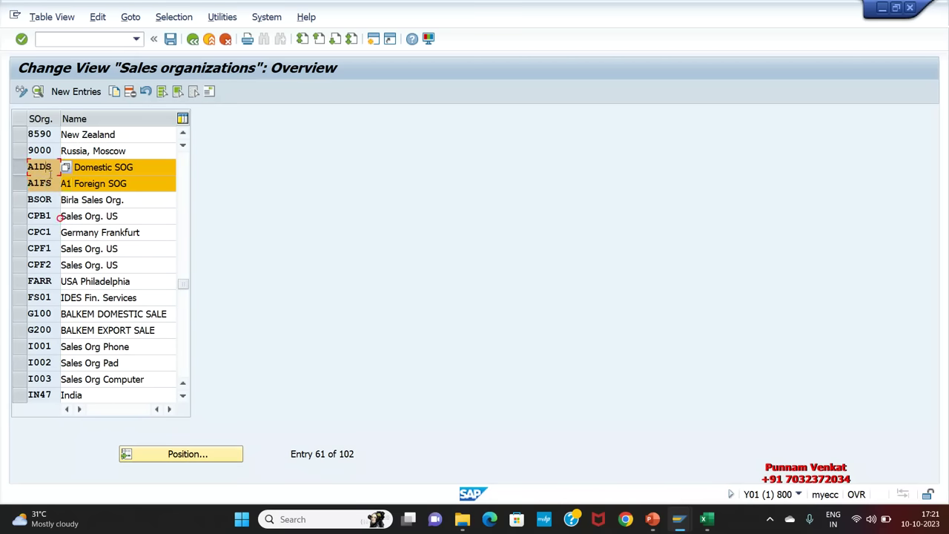
{"action": "key", "text": "shift+Tab"}
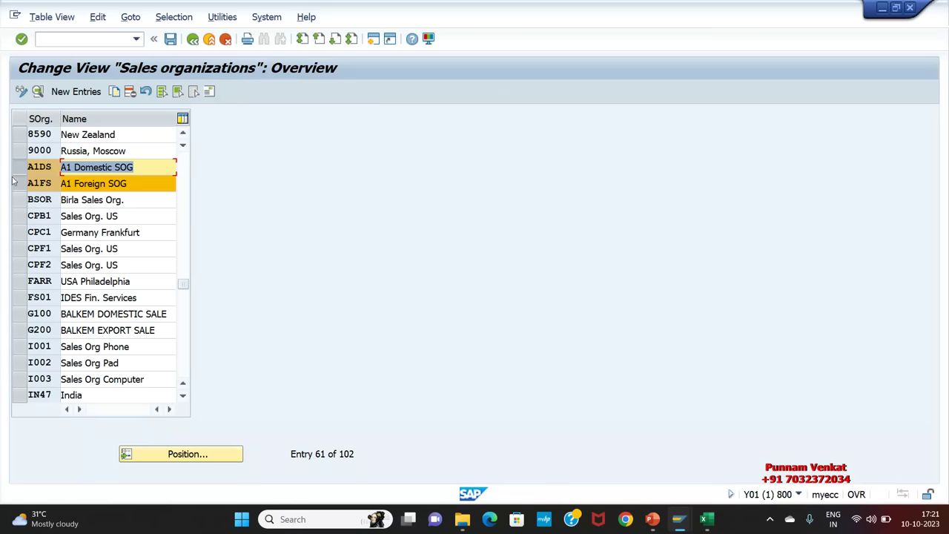
{"action": "key", "text": "Down"}
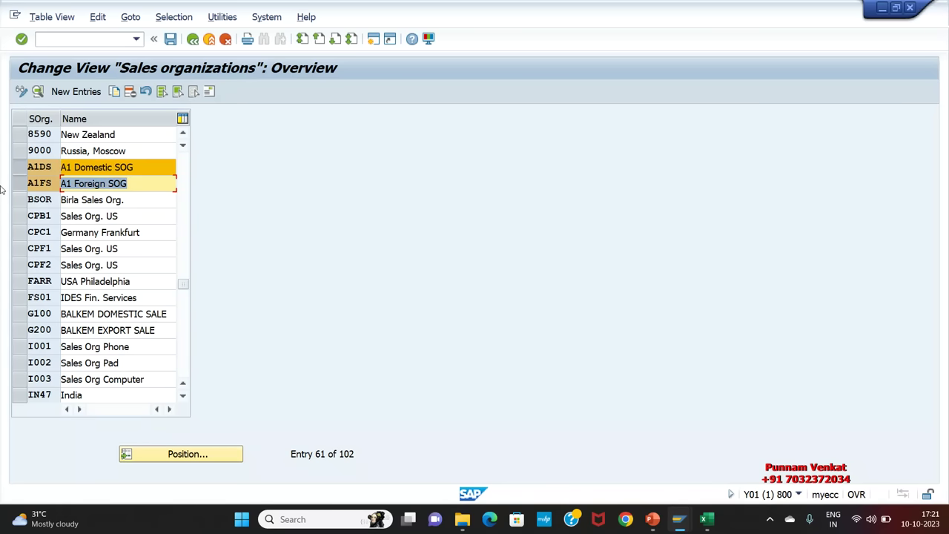
{"action": "left_click", "coordinate": [170, 41]}
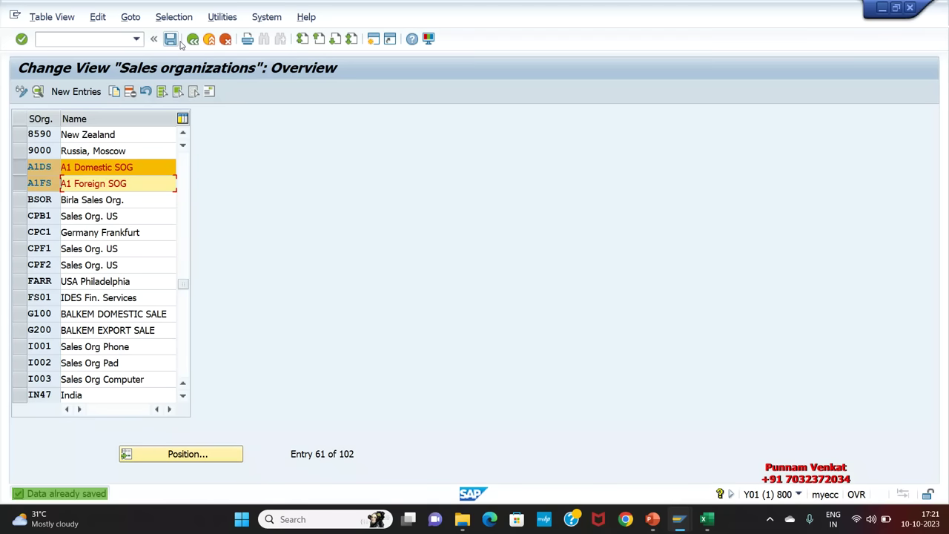
{"action": "left_click", "coordinate": [193, 40]}
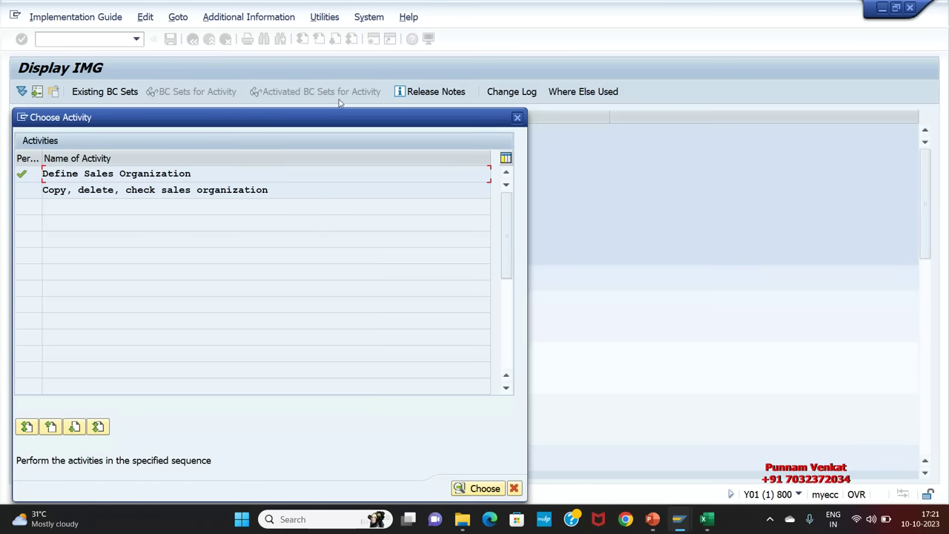
{"action": "left_click", "coordinate": [516, 118]}
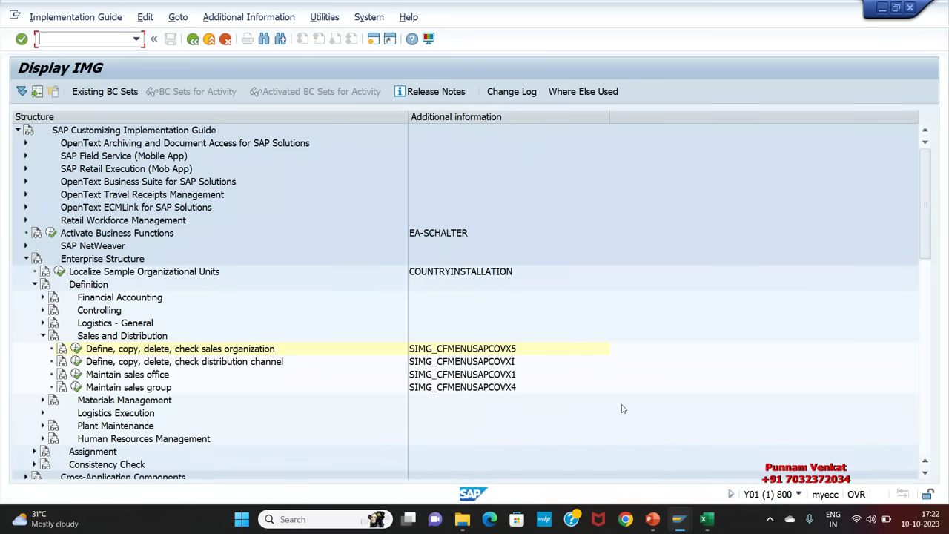
Switch to the SAP SD workbook in Excel and fill the Sales Organization heading in A17:C17 with light blue
{"action": "mouse_move", "coordinate": [706, 520]}
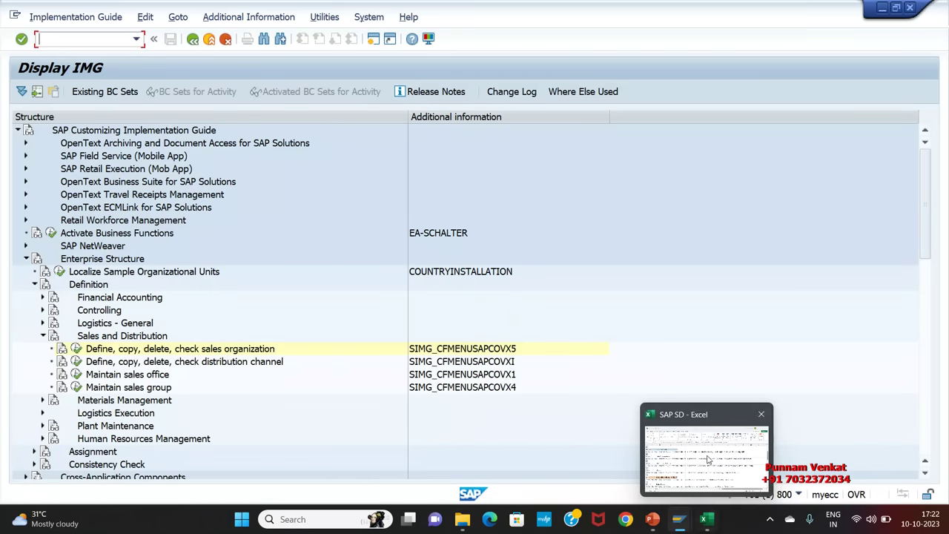
{"action": "left_click", "coordinate": [708, 453]}
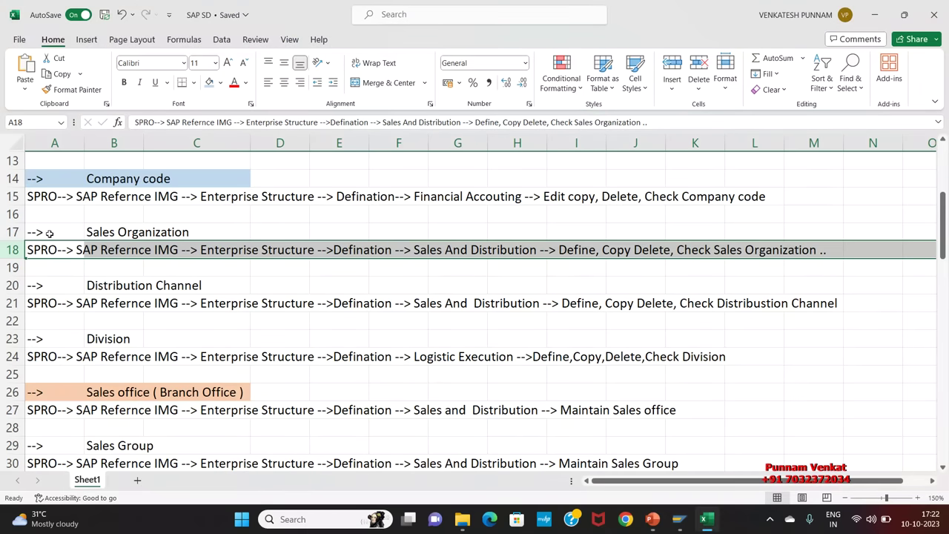
{"action": "left_click_drag", "start_coordinate": [49, 233], "coordinate": [244, 236]}
{"action": "left_click", "coordinate": [210, 83]}
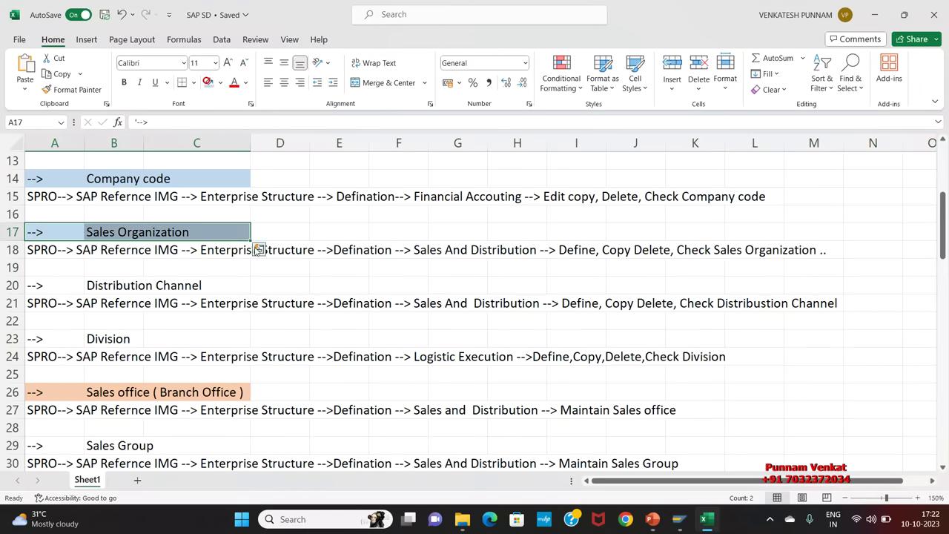
Fill the Distribution Channel row of the enterprise structure list, B5:E5, with light blue
{"action": "scroll", "coordinate": [256, 311], "scroll_direction": "up", "scroll_amount": 4}
{"action": "left_click_drag", "start_coordinate": [49, 232], "coordinate": [316, 235]}
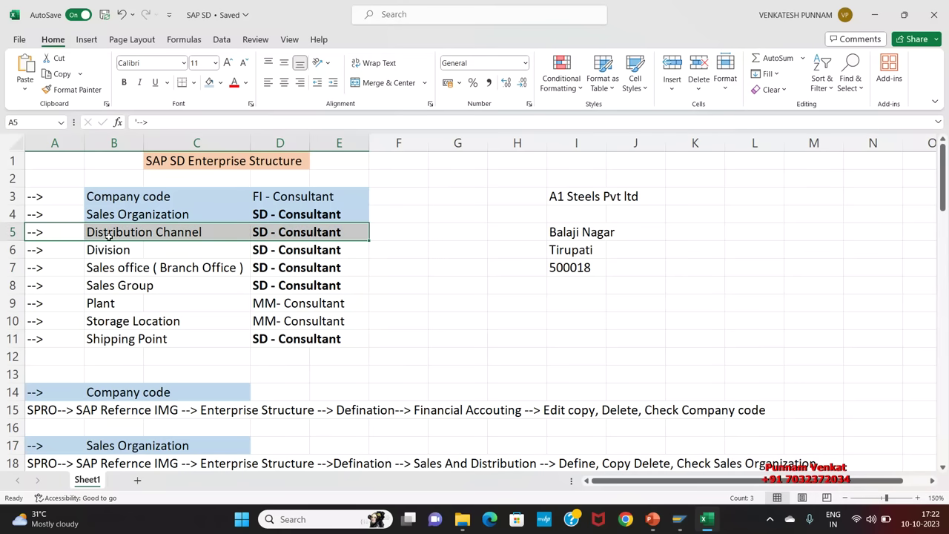
{"action": "left_click_drag", "start_coordinate": [108, 234], "coordinate": [321, 232]}
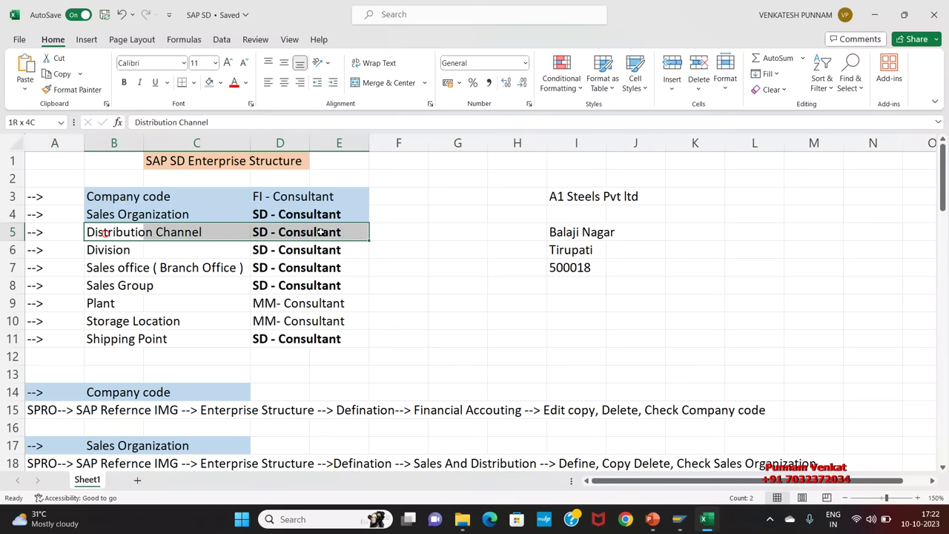
{"action": "left_click", "coordinate": [210, 83]}
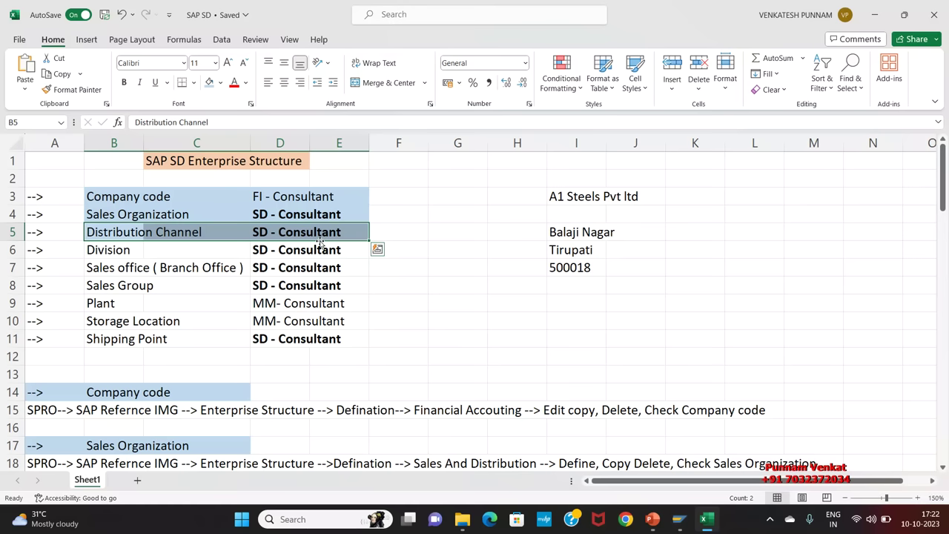
{"action": "left_click", "coordinate": [176, 285]}
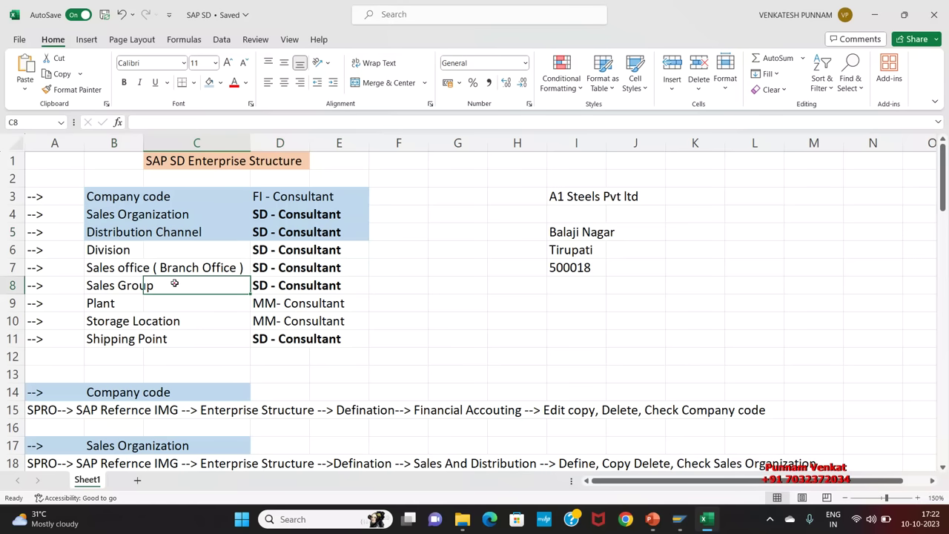
{"action": "left_click", "coordinate": [123, 273]}
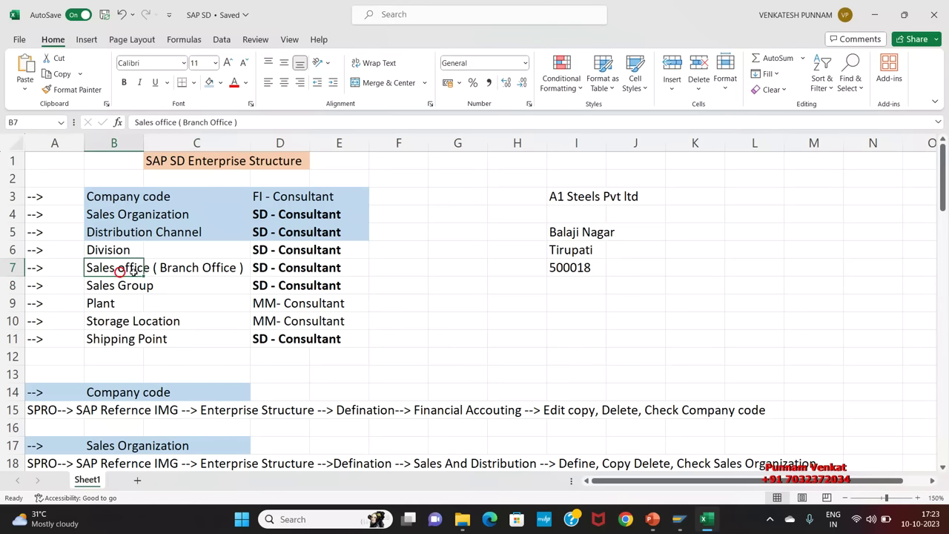
{"action": "left_click_drag", "start_coordinate": [105, 233], "coordinate": [316, 231]}
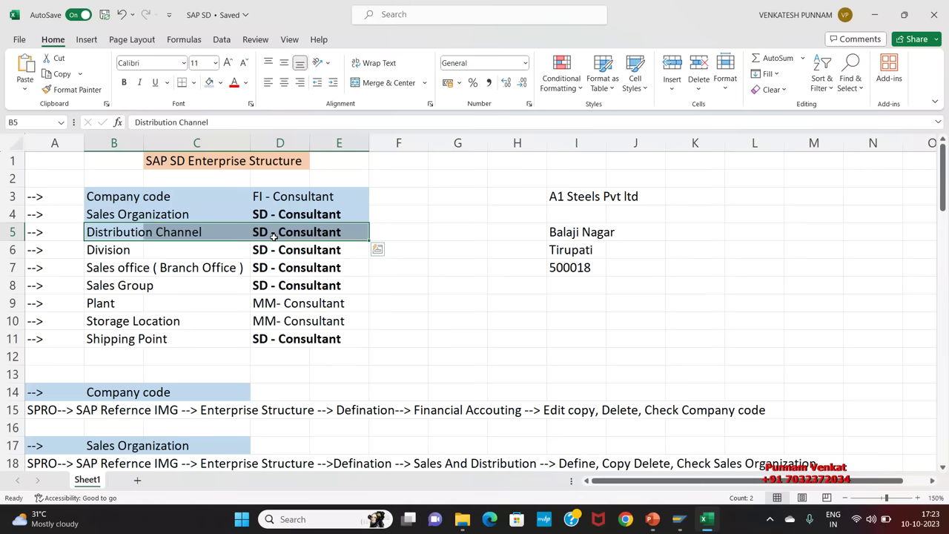
Fill the Distribution Channel heading above its configuration path, A20:C20, with light blue
{"action": "scroll", "coordinate": [314, 339], "scroll_direction": "down", "scroll_amount": 3}
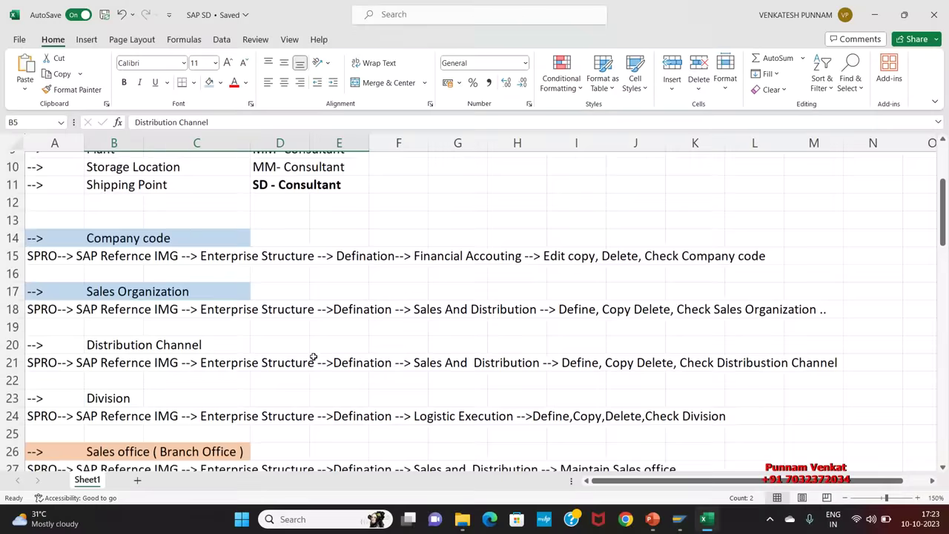
{"action": "left_click_drag", "start_coordinate": [42, 340], "coordinate": [202, 339]}
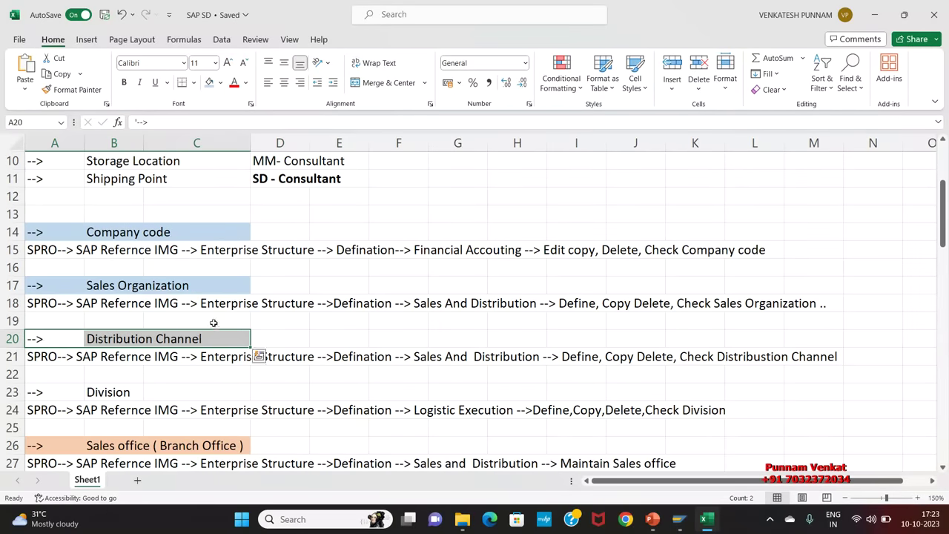
{"action": "left_click", "coordinate": [209, 83]}
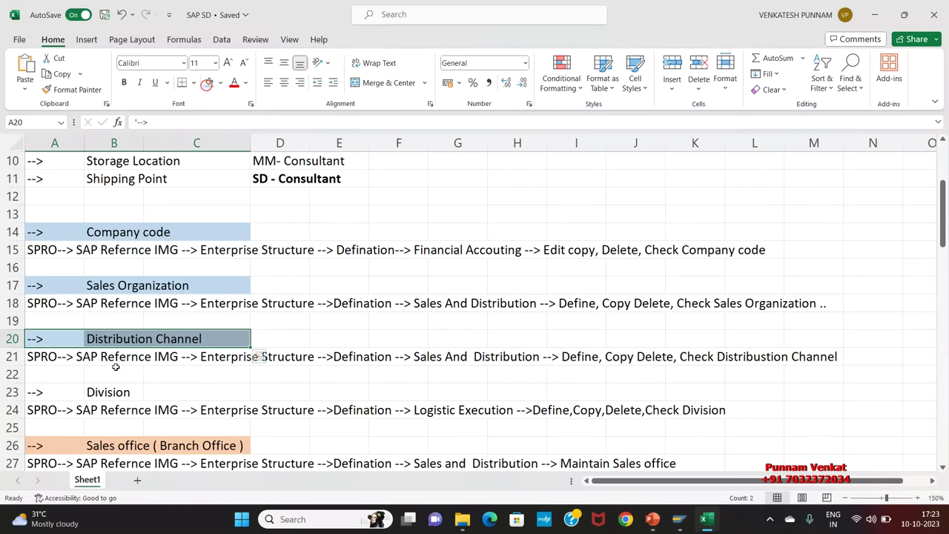
Examine the SPRO configuration path for the distribution channel in row 21, from the reference IMG to the define activity
{"action": "left_click", "coordinate": [73, 373]}
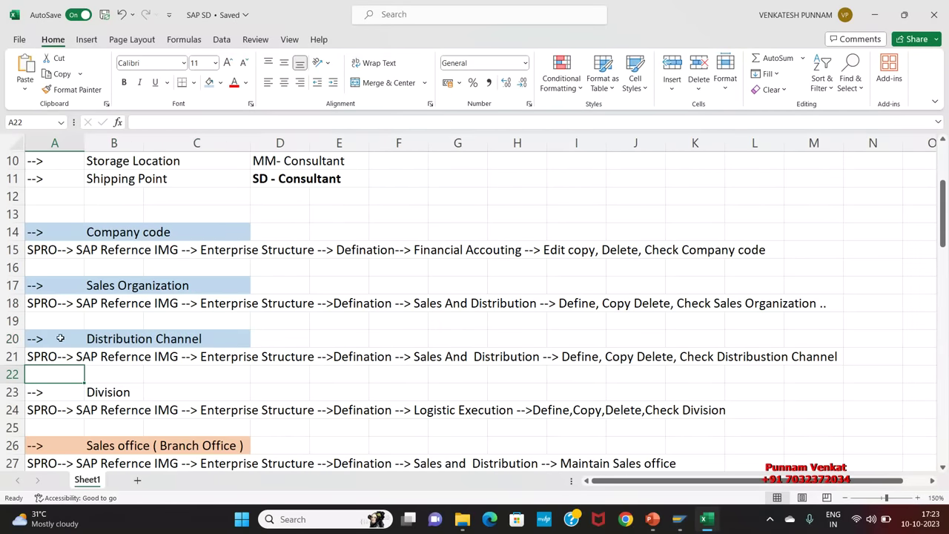
{"action": "left_click", "coordinate": [132, 370]}
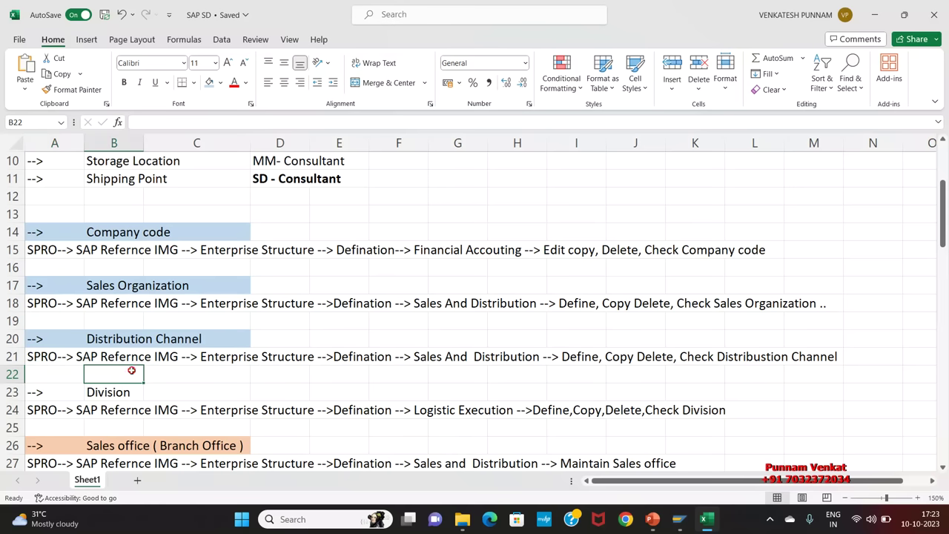
{"action": "left_click", "coordinate": [243, 368]}
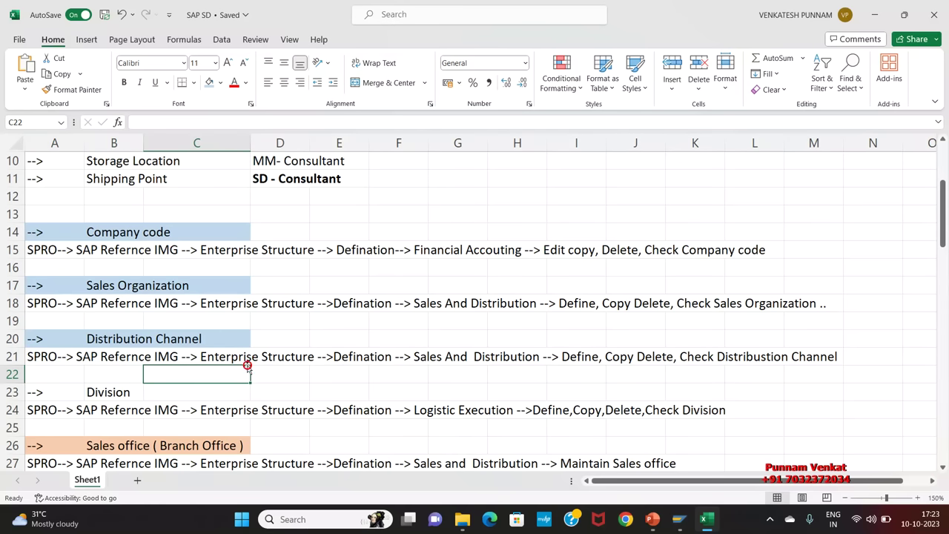
{"action": "left_click", "coordinate": [361, 363]}
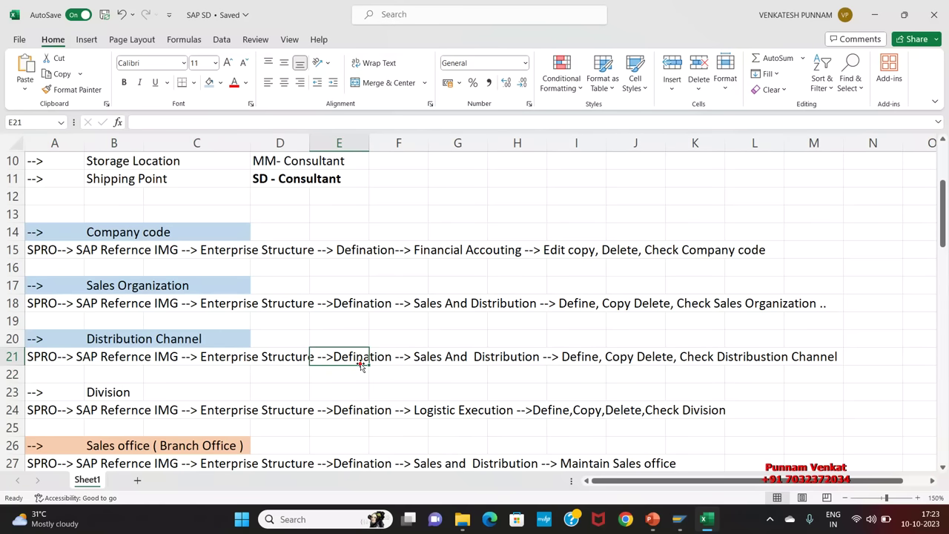
{"action": "left_click", "coordinate": [443, 376]}
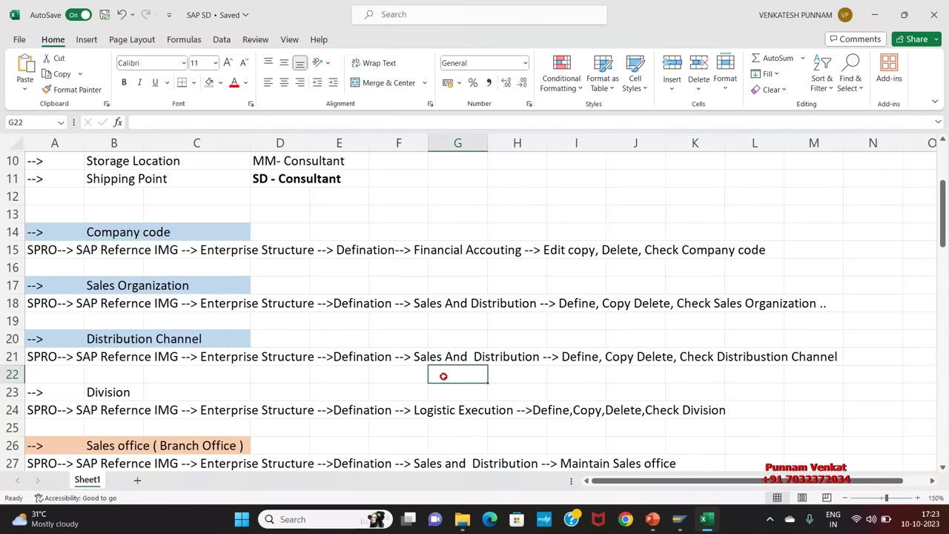
{"action": "left_click", "coordinate": [593, 374]}
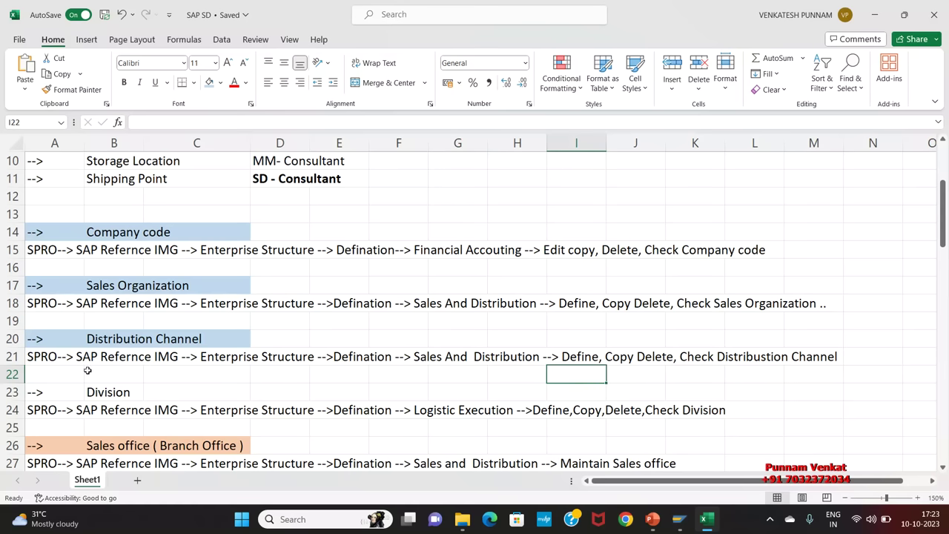
{"action": "left_click_drag", "start_coordinate": [47, 339], "coordinate": [265, 350]}
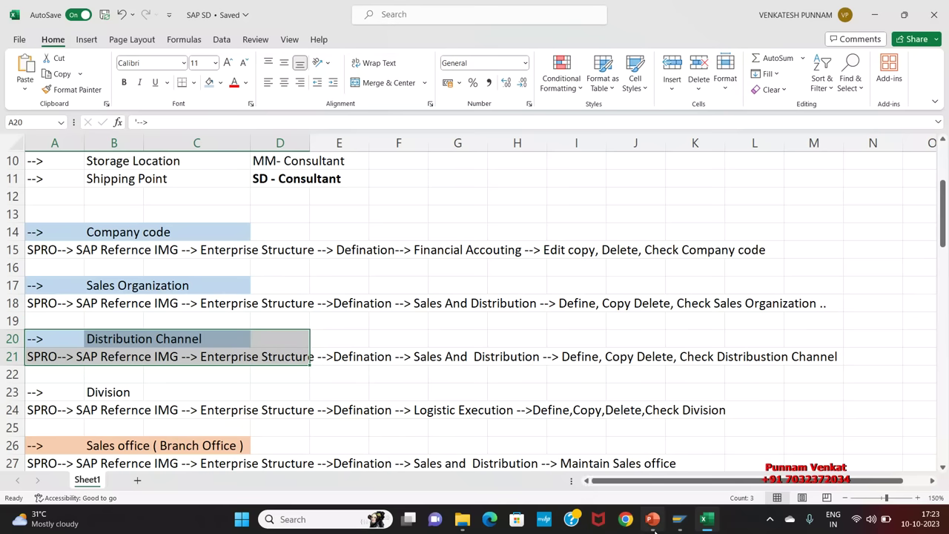
Switch to the SAP SD Organization Structure presentation in PowerPoint and show the Distribution channel slide
{"action": "mouse_move", "coordinate": [652, 519]}
{"action": "left_click", "coordinate": [655, 486]}
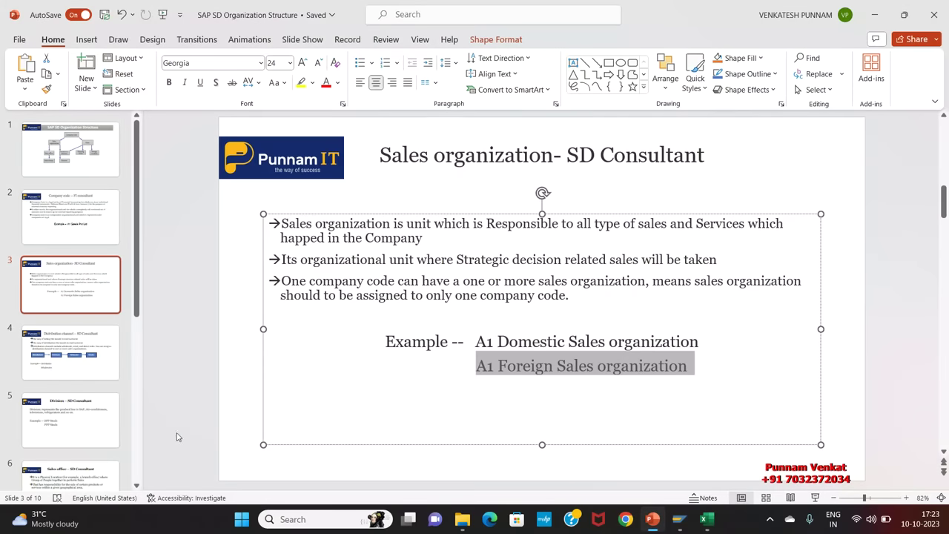
{"action": "left_click", "coordinate": [113, 379]}
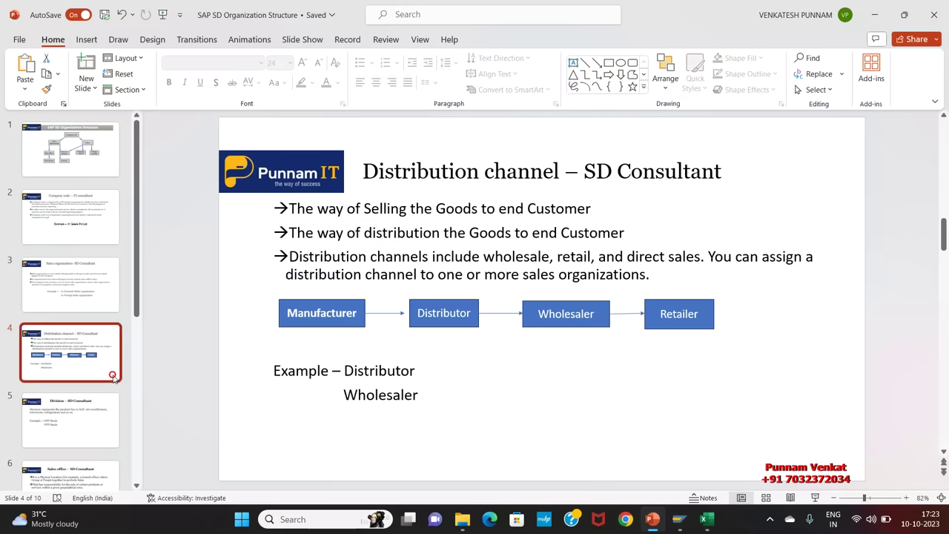
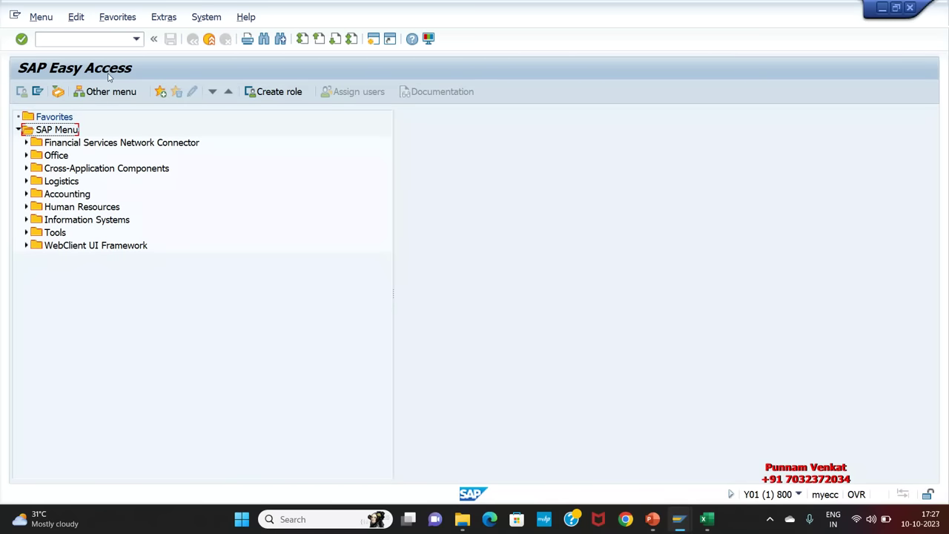
In SAP Easy Access, start transaction SPRO and display the SAP Reference IMG
{"action": "left_click", "coordinate": [72, 40]}
{"action": "type", "text": "SPRO"}
{"action": "key", "text": "Return"}
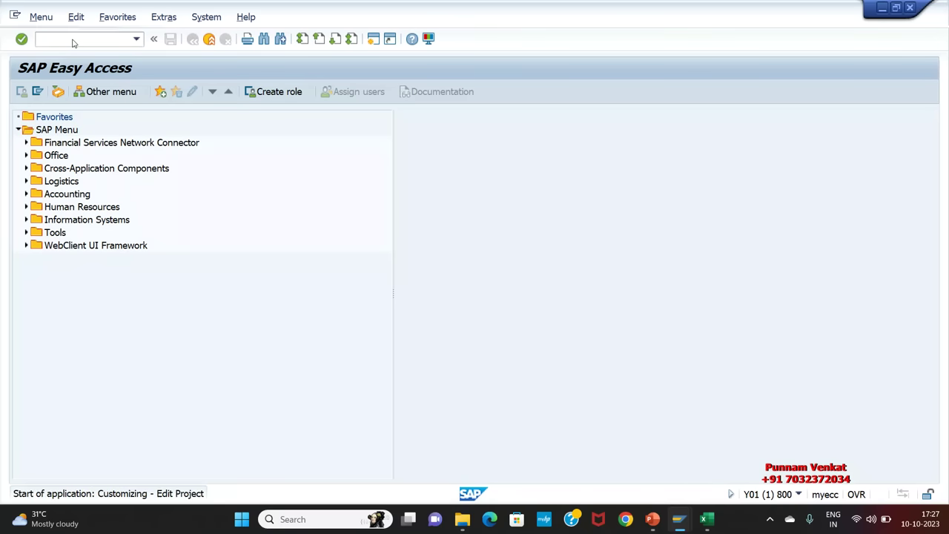
{"action": "left_click", "coordinate": [71, 93]}
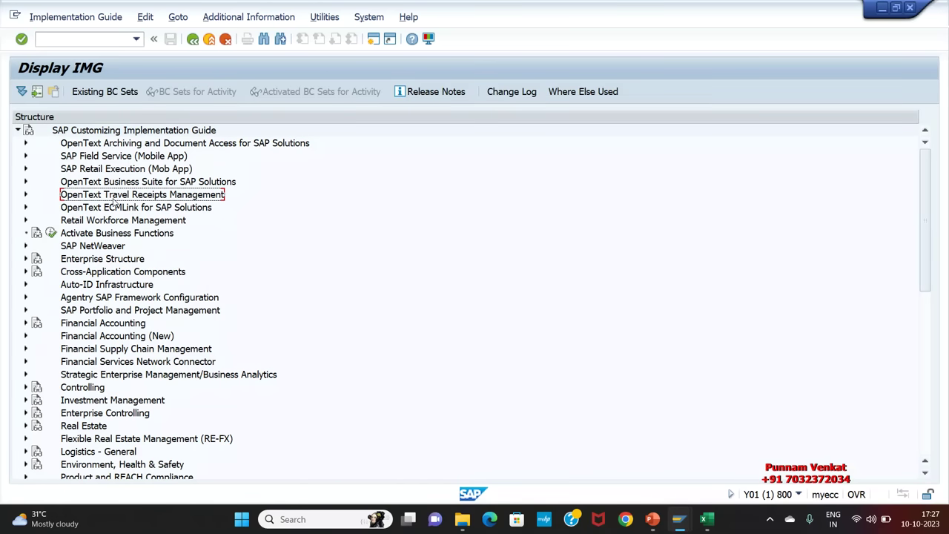
Expand Enterprise Structure in the implementation guide and its Definition node
{"action": "key", "text": "Down"}
{"action": "key", "text": "Down"}
{"action": "key", "text": "Down"}
{"action": "key", "text": "Down"}
{"action": "key", "text": "Down"}
{"action": "key", "text": "Down"}
{"action": "key", "text": "Down"}
{"action": "key", "text": "Down"}
{"action": "key", "text": "Down"}
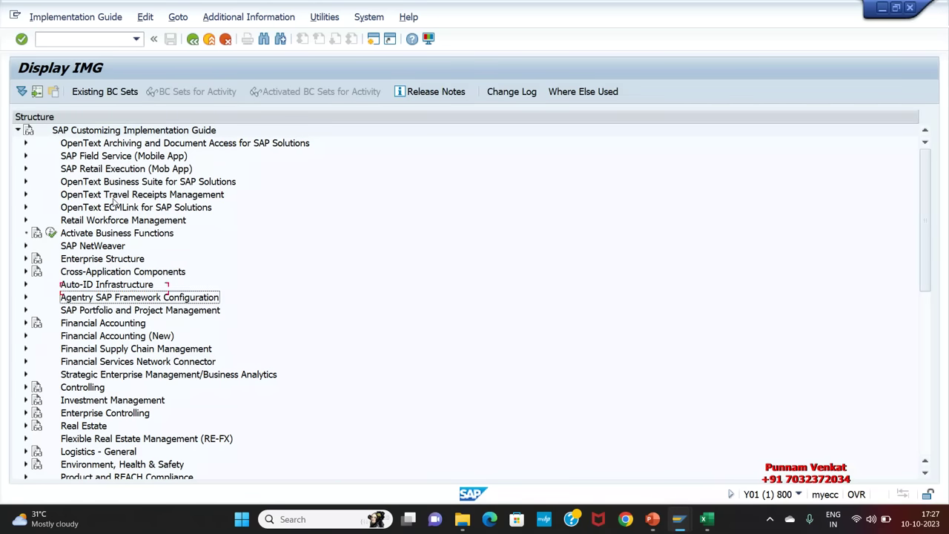
{"action": "key", "text": "Up"}
{"action": "key", "text": "Up"}
{"action": "key", "text": "Up"}
{"action": "key", "text": "Up"}
{"action": "key", "text": "Right"}
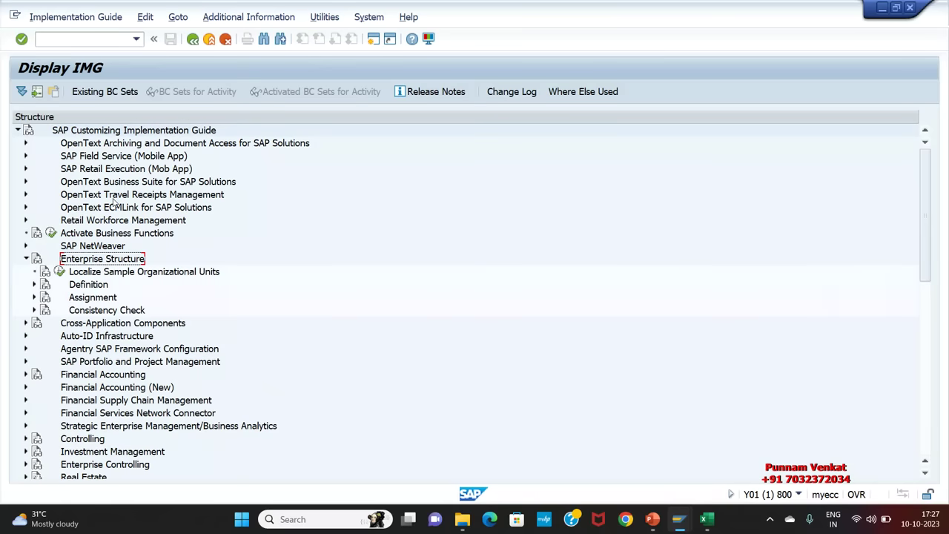
{"action": "key", "text": "Down"}
{"action": "key", "text": "Down"}
{"action": "key", "text": "Right"}
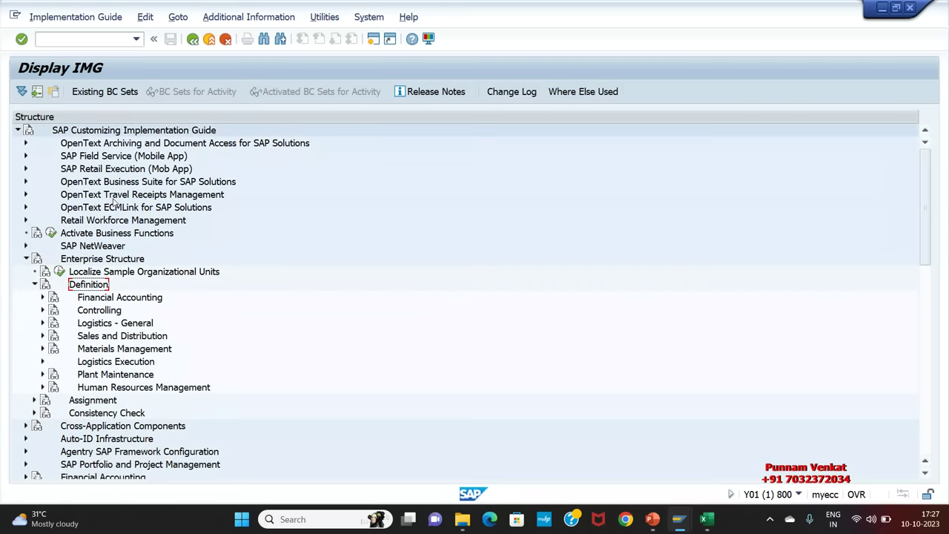
Expand Sales and Distribution under Definition and select the Define, copy, delete, check distribution channel activity
{"action": "key", "text": "Down"}
{"action": "key", "text": "Down"}
{"action": "key", "text": "Down"}
{"action": "key", "text": "Down"}
{"action": "key", "text": "Right"}
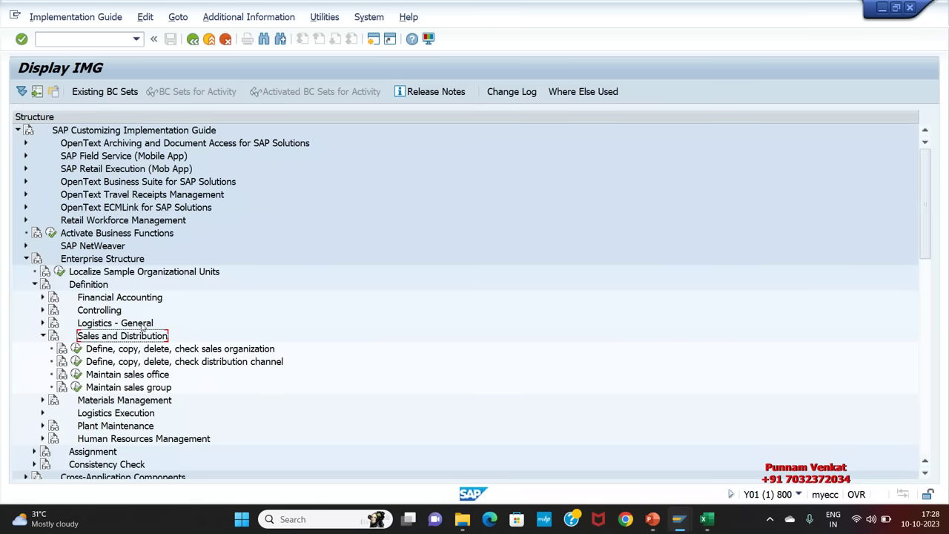
{"action": "left_click", "coordinate": [96, 353]}
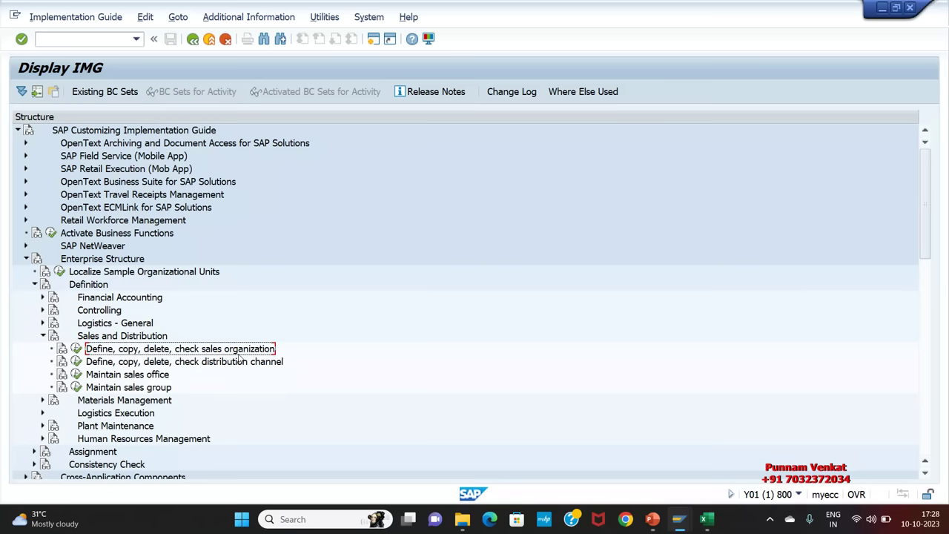
{"action": "left_click", "coordinate": [107, 365]}
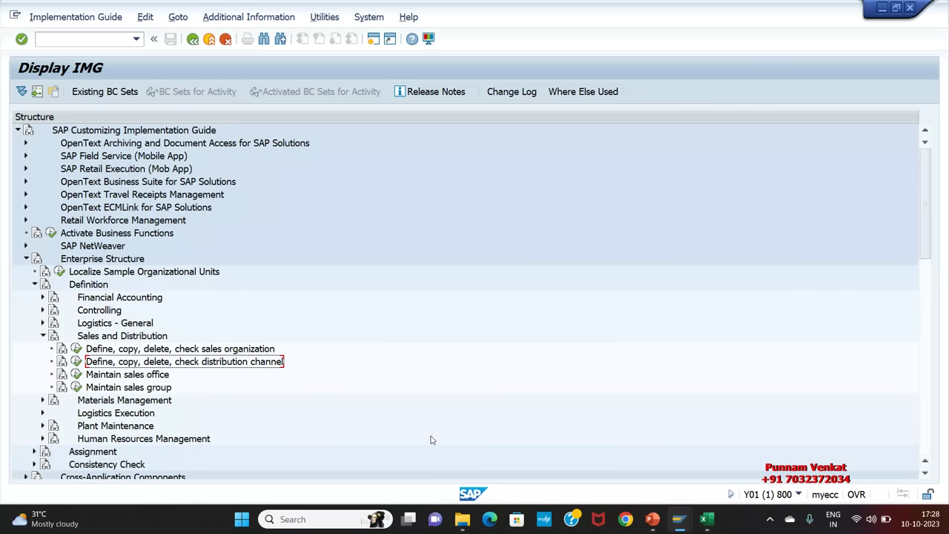
Switch to the Distribution channel slide in PowerPoint and select the example word Distributor
{"action": "mouse_move", "coordinate": [652, 519]}
{"action": "left_click", "coordinate": [653, 486]}
{"action": "left_click", "coordinate": [416, 406]}
{"action": "double_click", "coordinate": [393, 397]}
{"action": "left_click", "coordinate": [364, 371]}
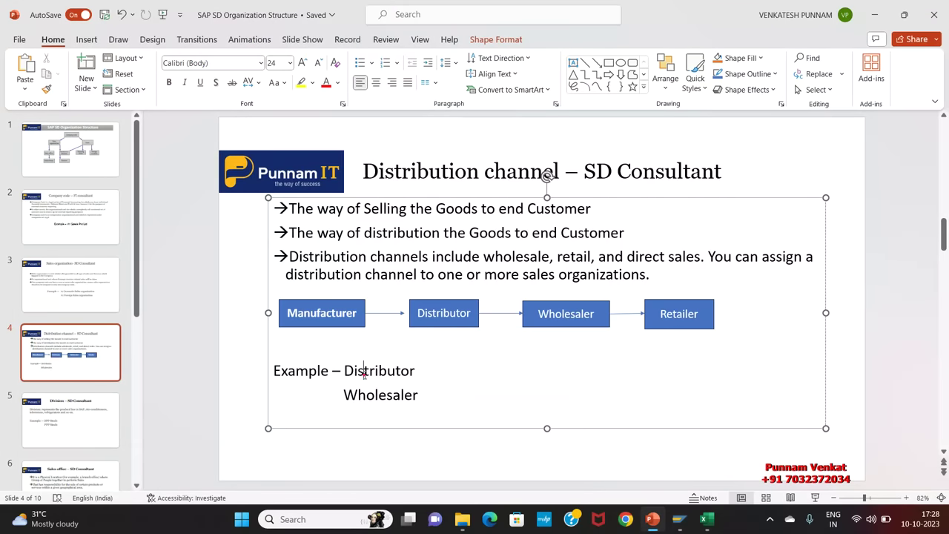
{"action": "double_click", "coordinate": [371, 371]}
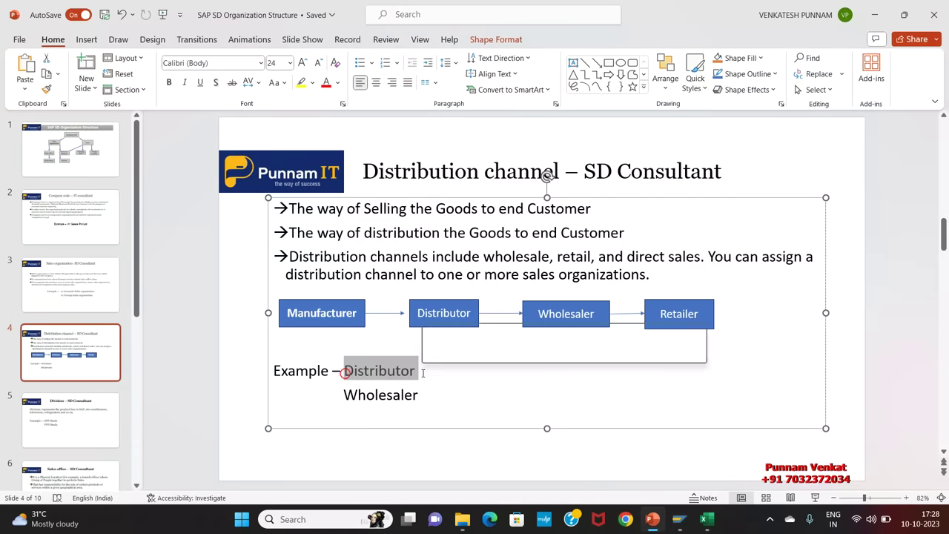
Return to SAP, execute the Define distribution channel activity and start new entries
{"action": "key", "text": "alt+Tab"}
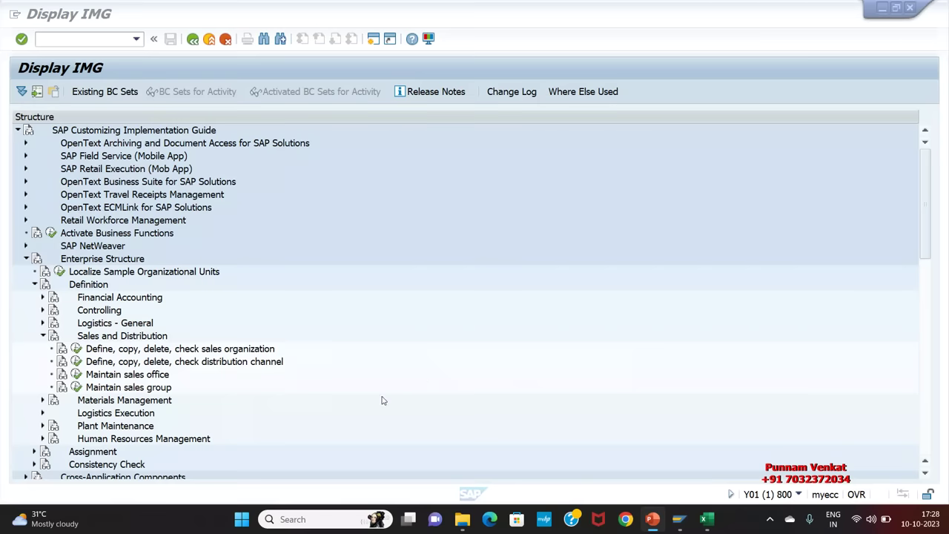
{"action": "left_click", "coordinate": [76, 362]}
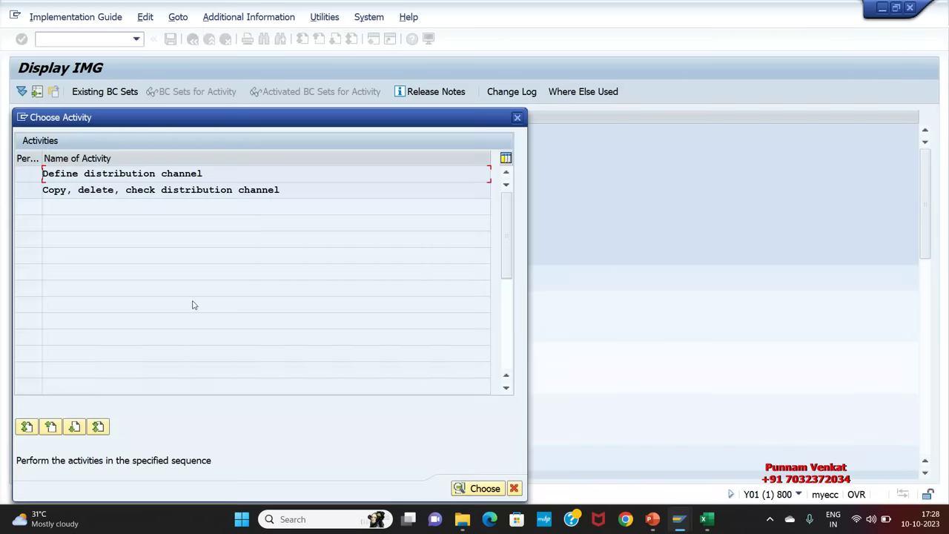
{"action": "double_click", "coordinate": [217, 175]}
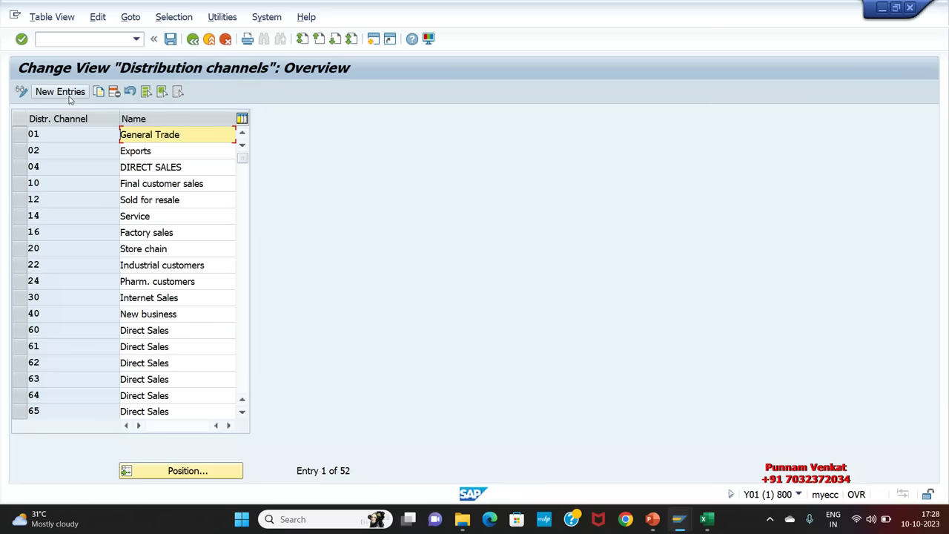
{"action": "left_click", "coordinate": [59, 91]}
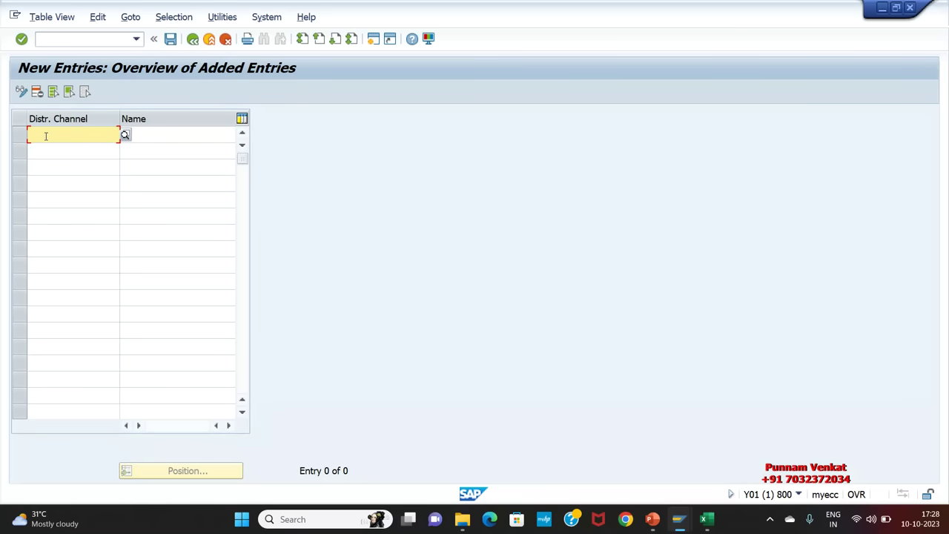
Add distribution channel AD with the name A1 Distributor
{"action": "left_click", "coordinate": [149, 134]}
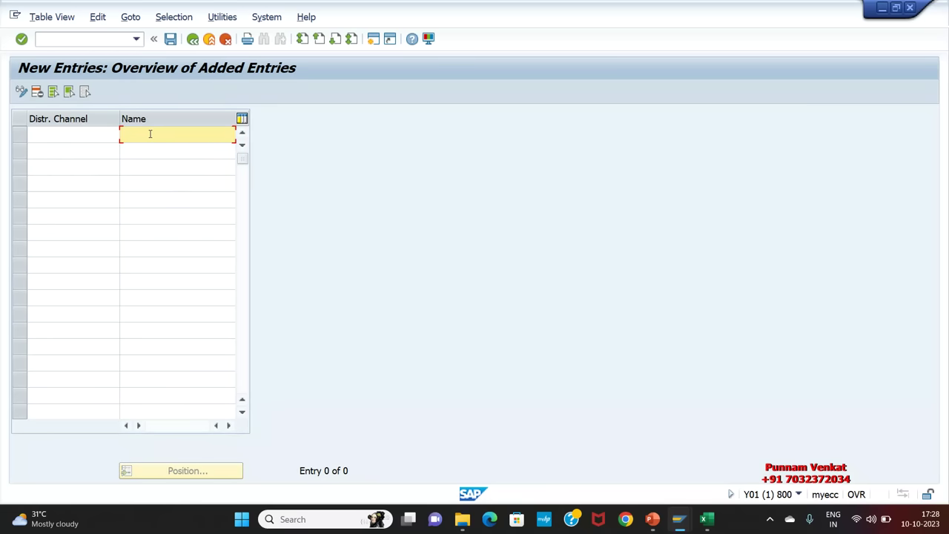
{"action": "left_click", "coordinate": [90, 132]}
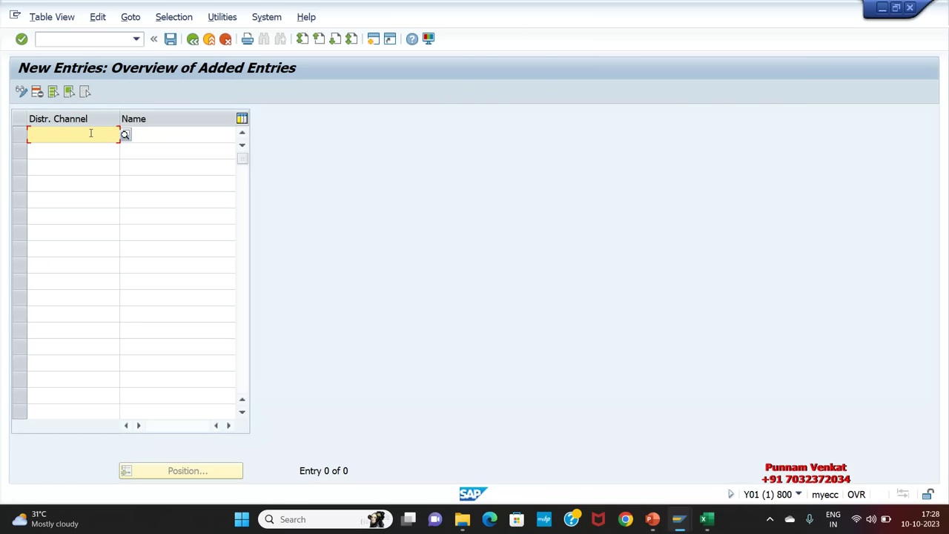
{"action": "type", "text": "AD"}
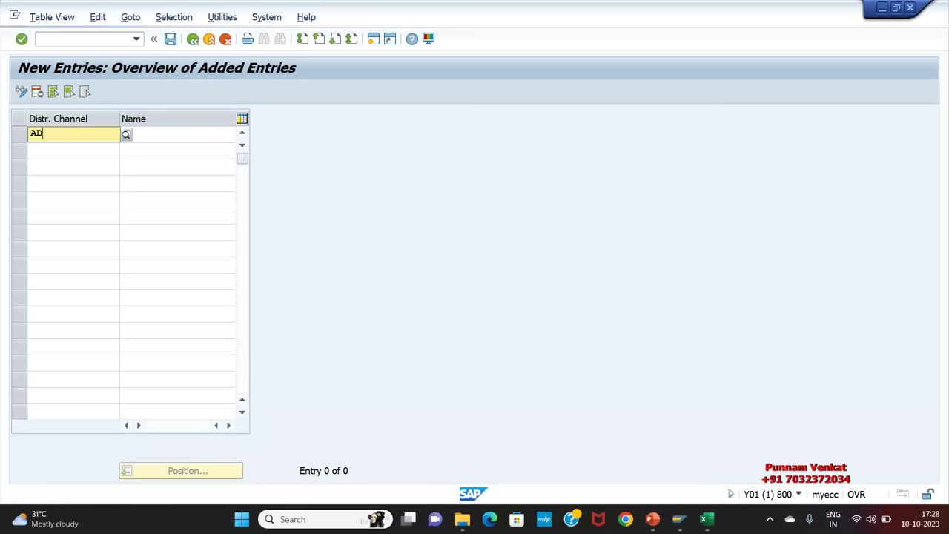
{"action": "key", "text": "Tab"}
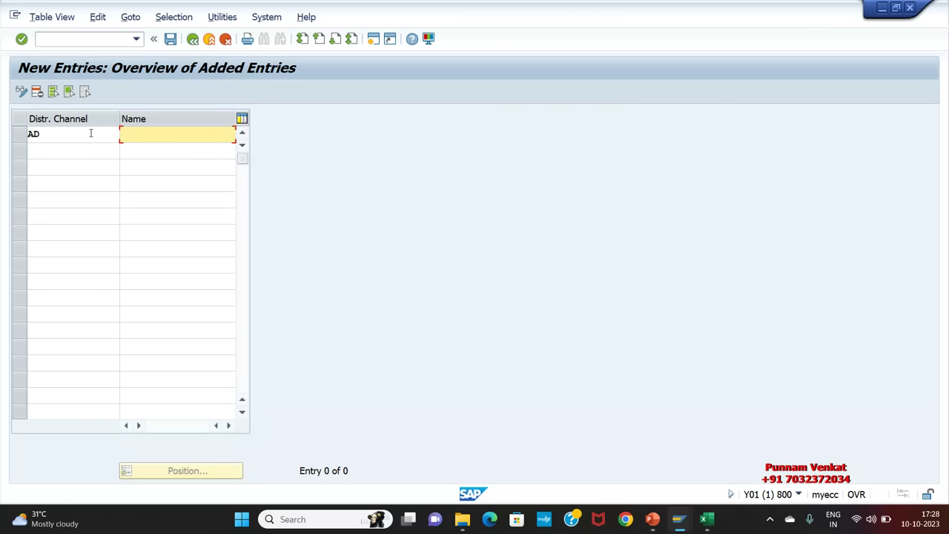
{"action": "type", "text": "A1 Distributor"}
{"action": "key", "text": "Return"}
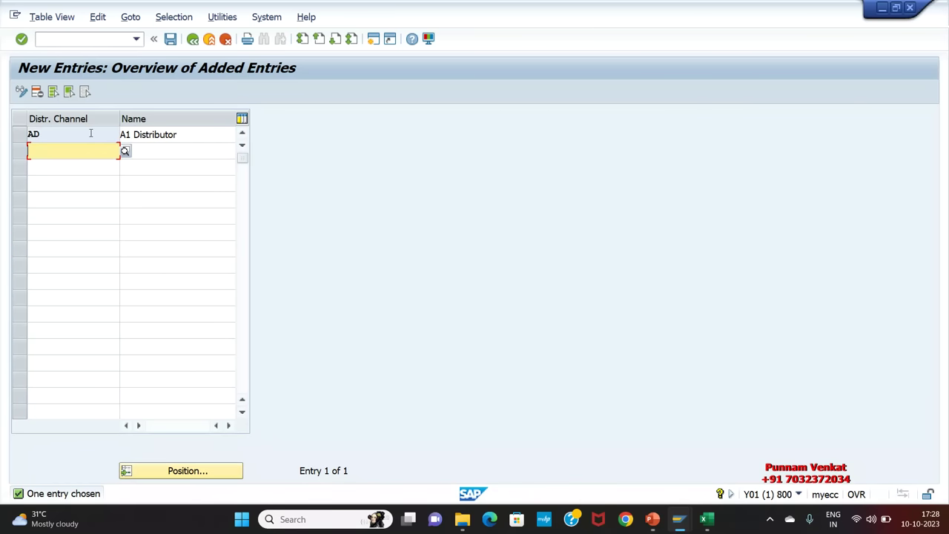
Enter AW as the distribution channel code in the second row
{"action": "type", "text": "AW"}
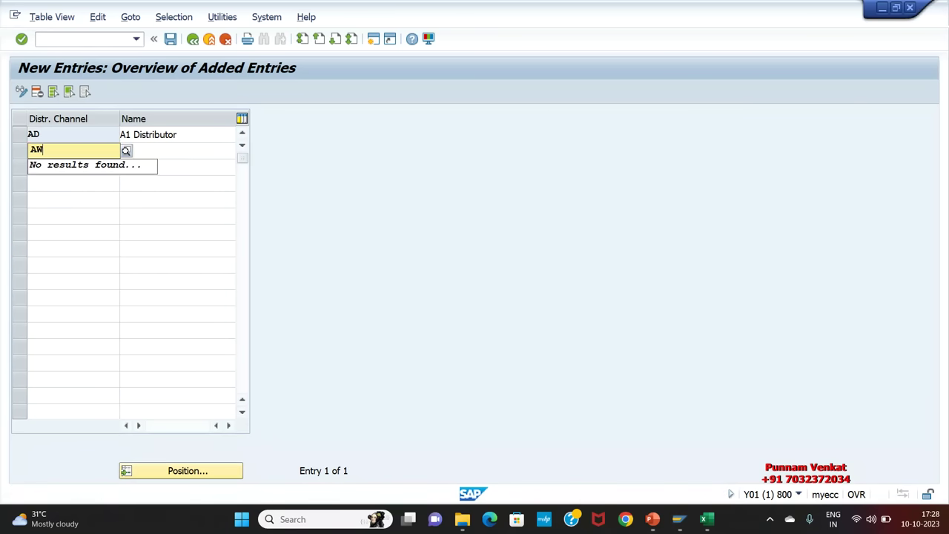
{"action": "key", "text": "Tab"}
{"action": "left_click_drag", "start_coordinate": [50, 133], "coordinate": [11, 153]}
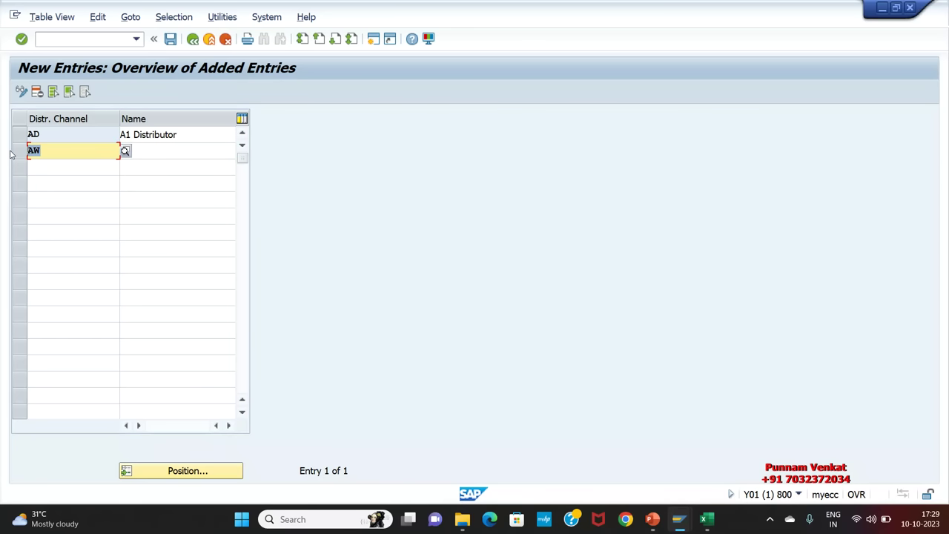
{"action": "left_click", "coordinate": [49, 134]}
{"action": "left_click_drag", "start_coordinate": [49, 135], "coordinate": [1, 153]}
{"action": "left_click", "coordinate": [178, 152]}
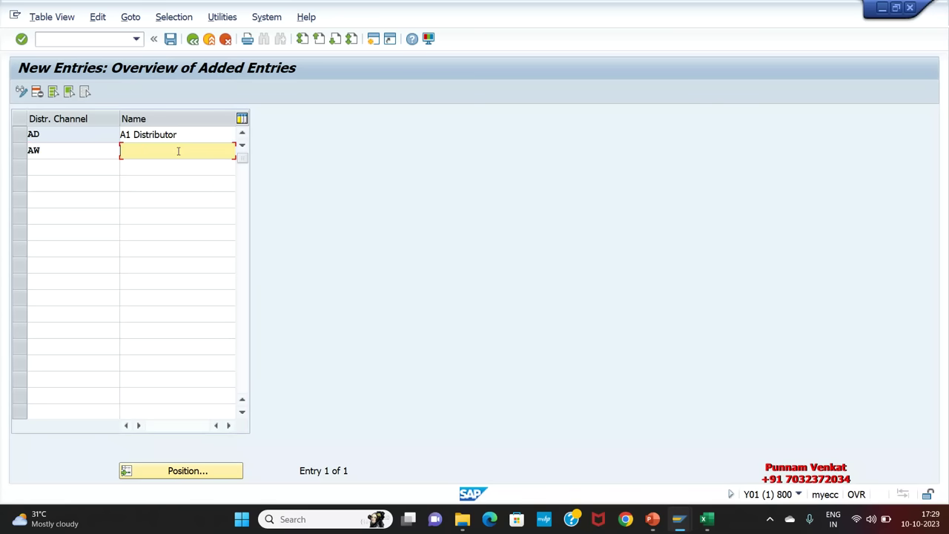
Reuse the suggested name A1 Distributor for channel AW and delete its ending back toward the A1 prefix
{"action": "type", "text": "A1"}
{"action": "key", "text": "Down"}
{"action": "key", "text": "BackSpace"}
{"action": "key", "text": "BackSpace"}
{"action": "key", "text": "BackSpace"}
{"action": "key", "text": "BackSpace"}
{"action": "key", "text": "BackSpace"}
{"action": "key", "text": "BackSpace"}
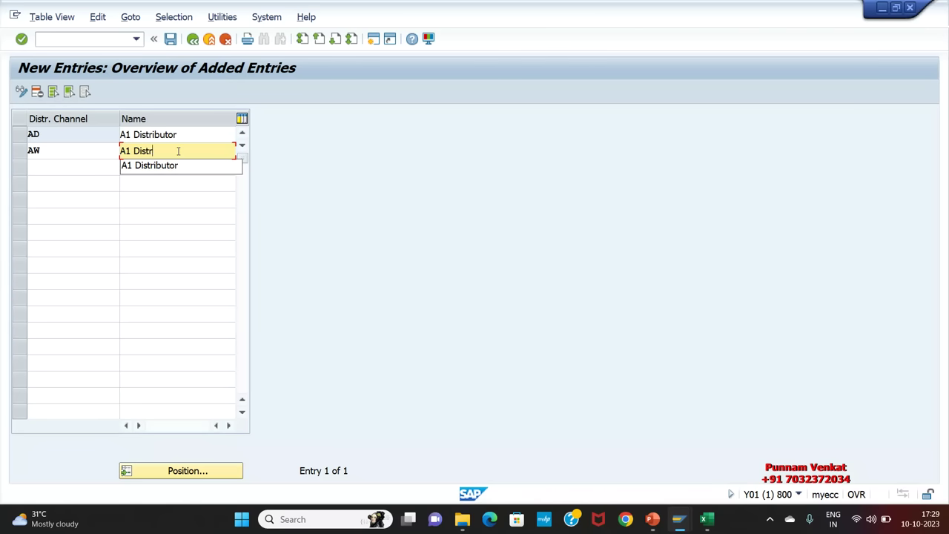
Copy Wholesaler from the example on the PowerPoint slide and complete channel AW's name in SAP as A1 Wholesaler
{"action": "key", "text": "alt+Tab"}
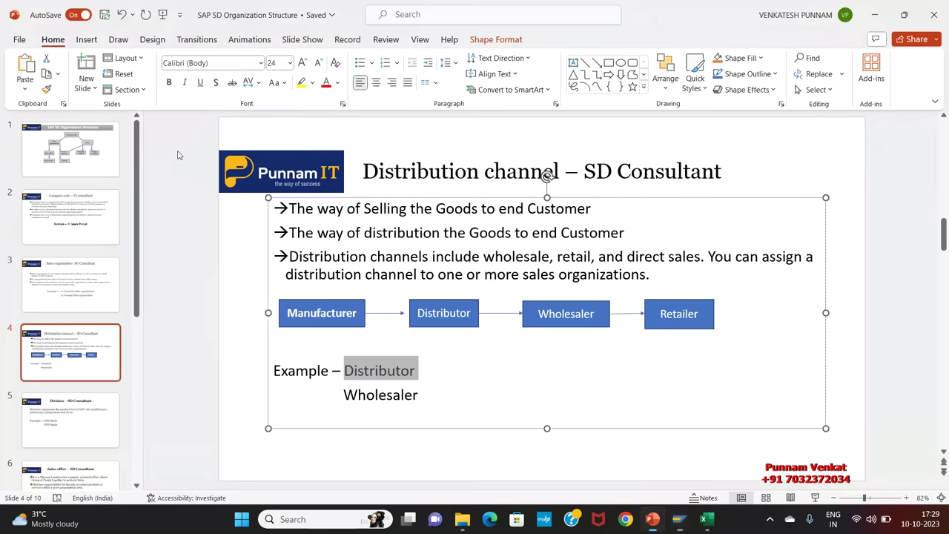
{"action": "left_click", "coordinate": [429, 395]}
{"action": "double_click", "coordinate": [430, 396]}
{"action": "key", "text": "ctrl+c"}
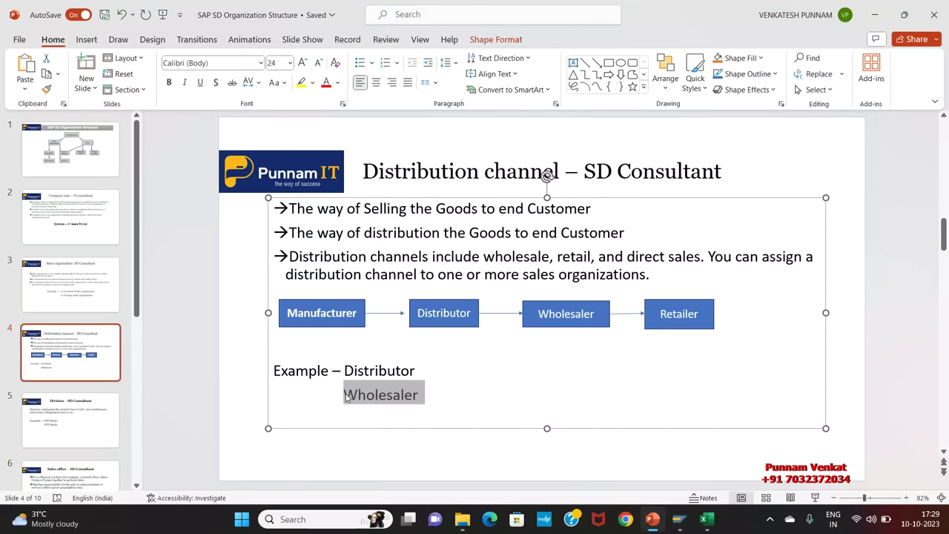
{"action": "key", "text": "alt+Tab"}
{"action": "key", "text": "ctrl+v"}
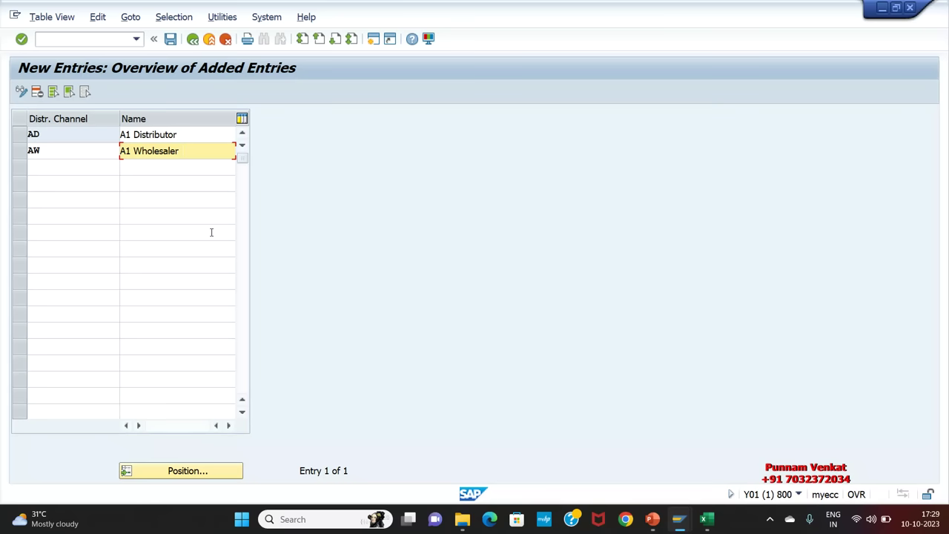
{"action": "key", "text": "Return"}
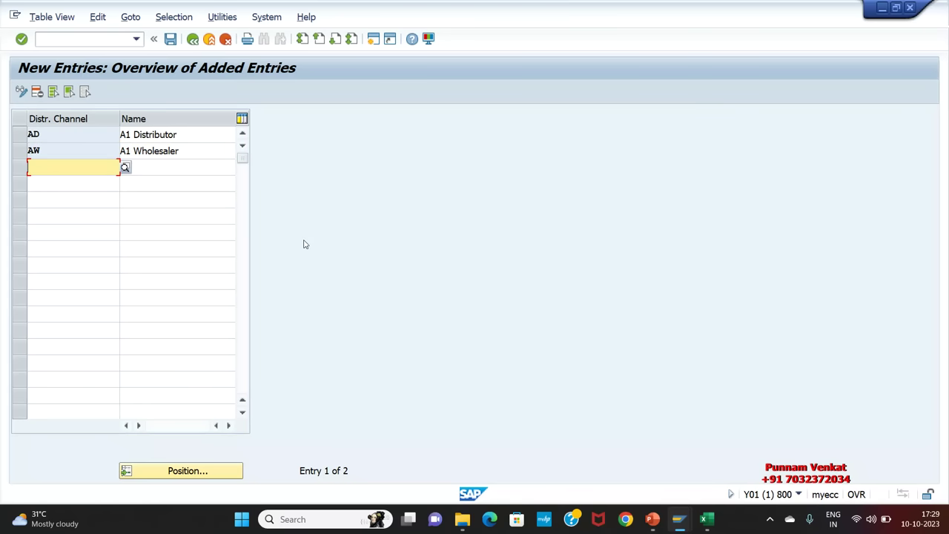
Save both distribution channels under the A1 IMP Project customizing request and return to the implementation guide
{"action": "left_click", "coordinate": [170, 39]}
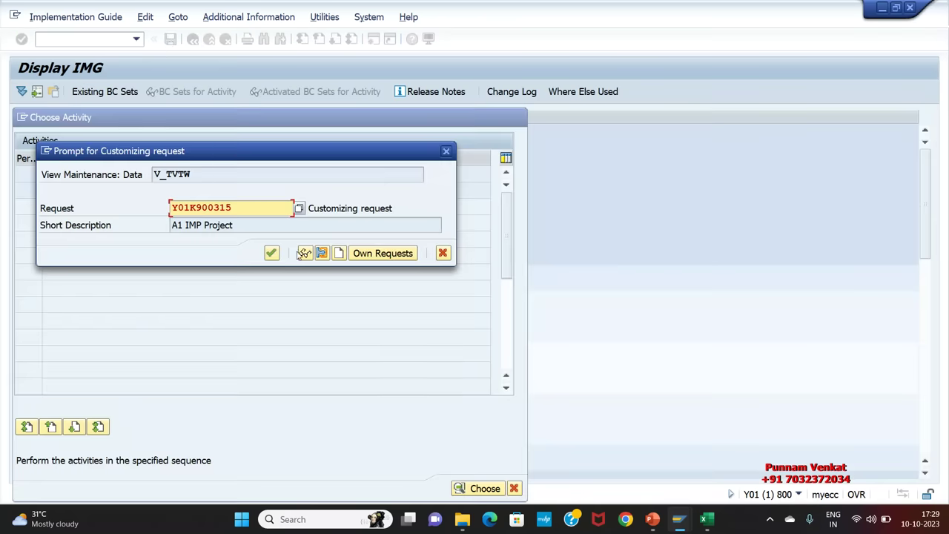
{"action": "left_click", "coordinate": [271, 252]}
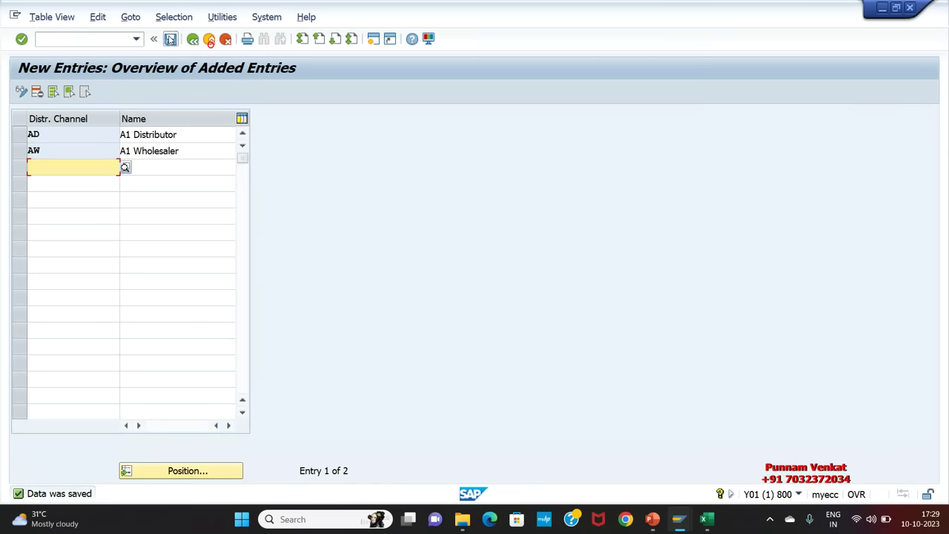
{"action": "left_click", "coordinate": [170, 38]}
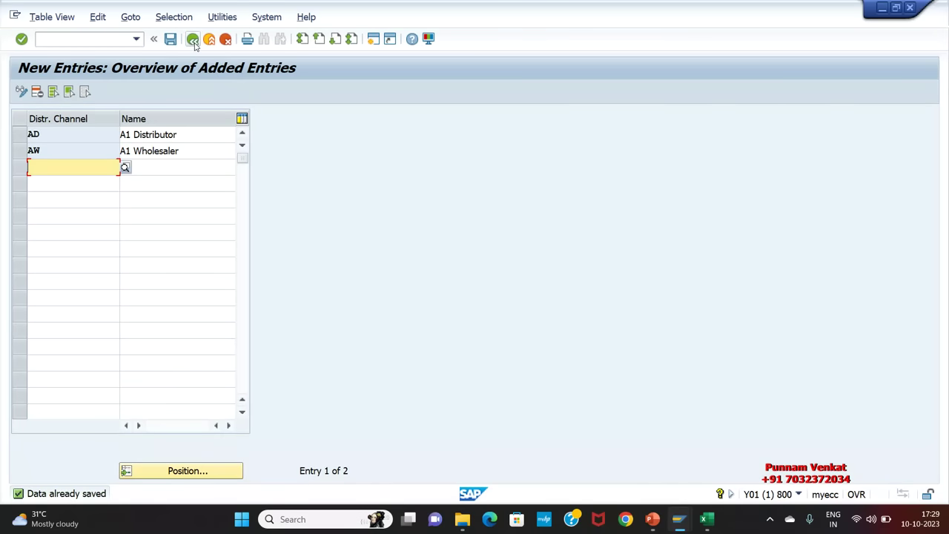
{"action": "left_click", "coordinate": [192, 40]}
{"action": "left_click", "coordinate": [192, 40]}
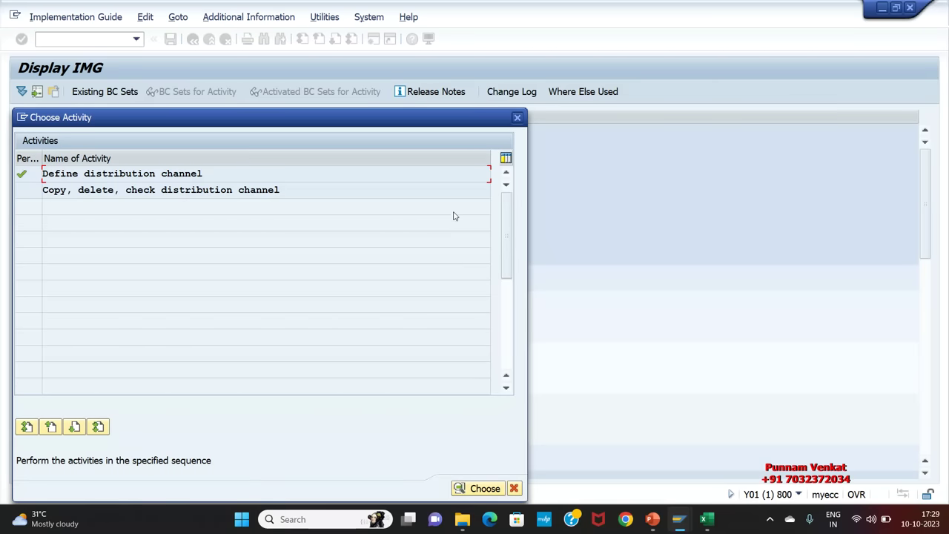
{"action": "left_click", "coordinate": [517, 117]}
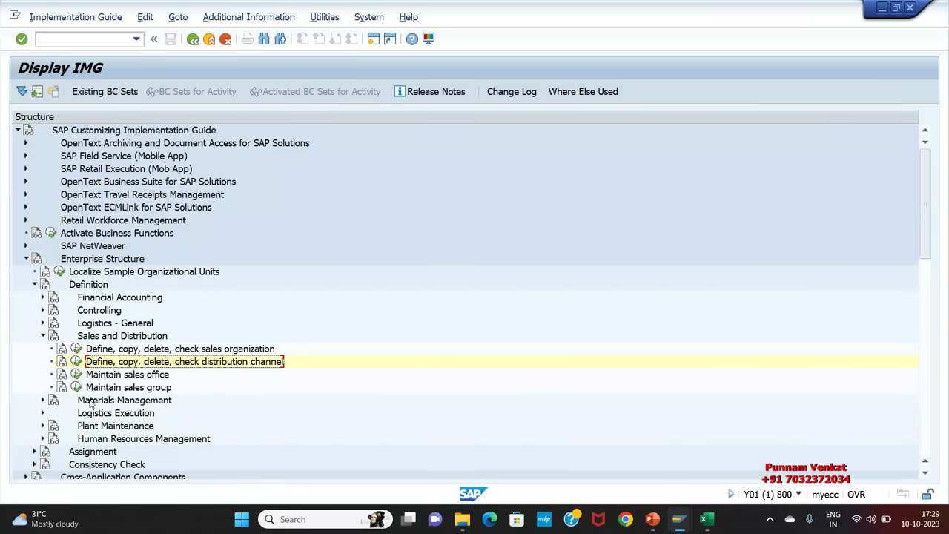
Reopen the distribution channel definition activity and position the list at channel AD
{"action": "left_click", "coordinate": [76, 362]}
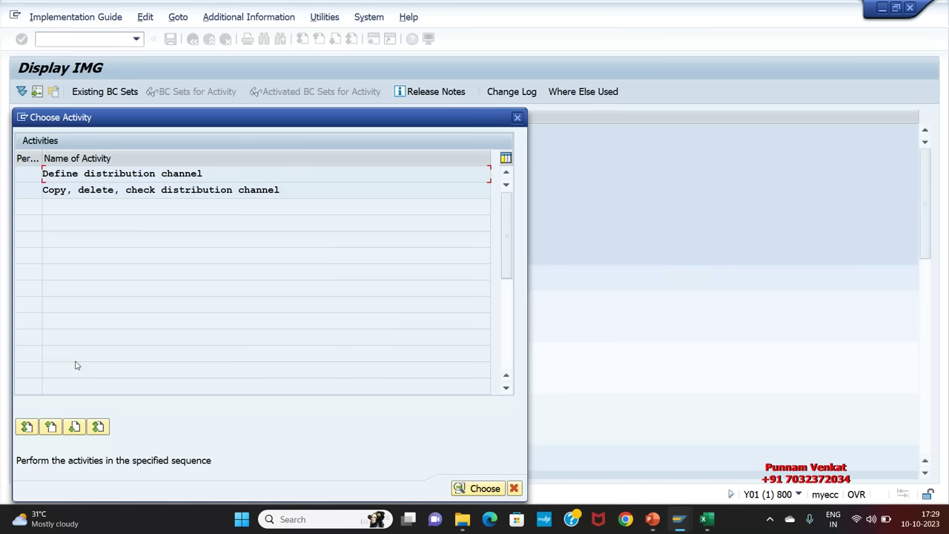
{"action": "double_click", "coordinate": [86, 172]}
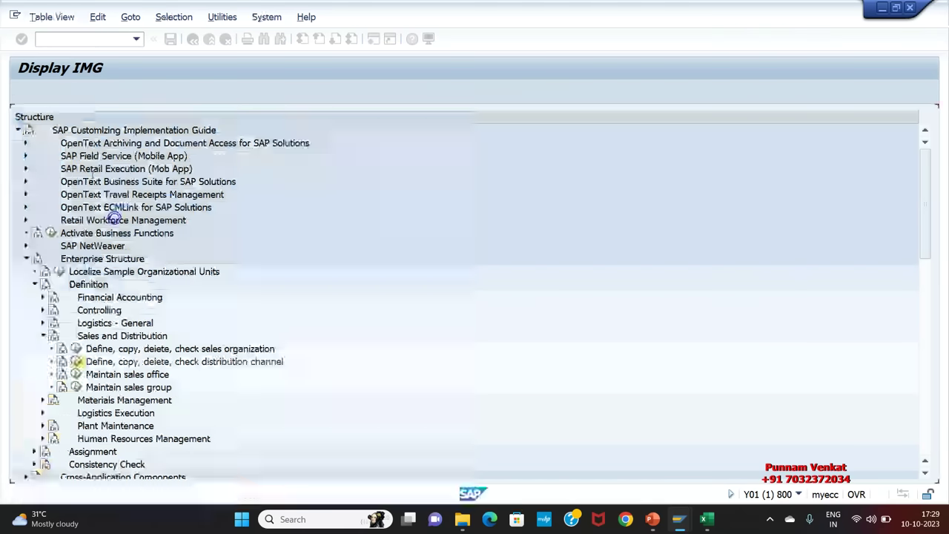
{"action": "left_click", "coordinate": [181, 471]}
{"action": "type", "text": "AD"}
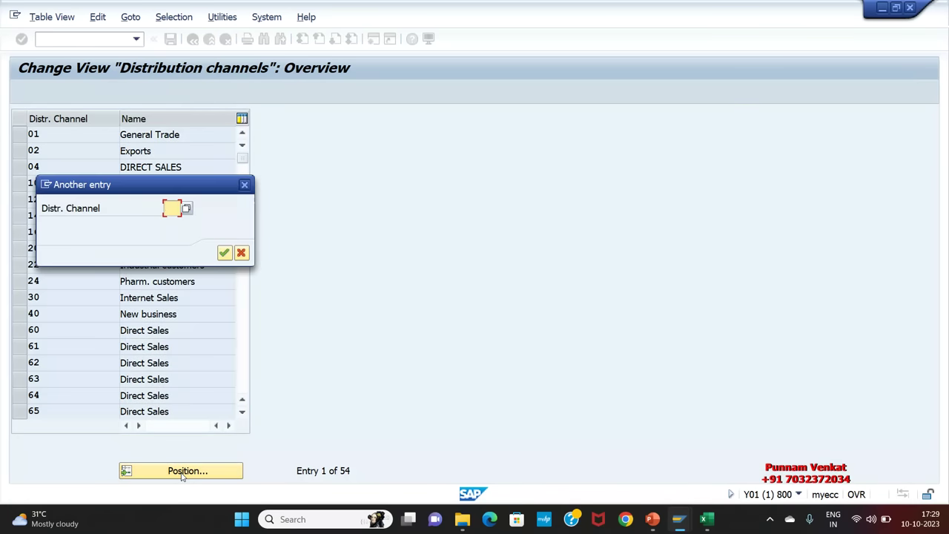
{"action": "key", "text": "Return"}
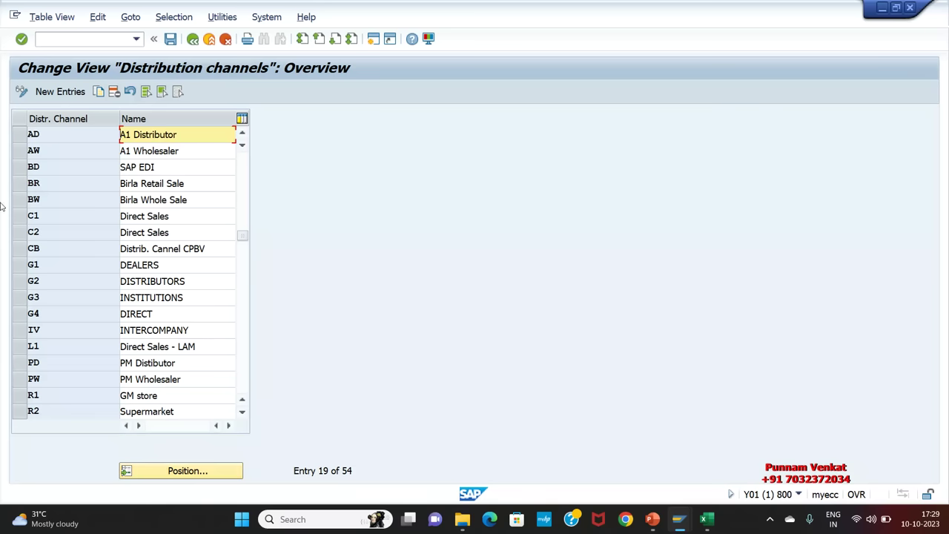
Check the AD and AW rows in the distribution channel list, save, and return to the implementation guide
{"action": "left_click", "coordinate": [20, 135]}
{"action": "left_click", "coordinate": [21, 151]}
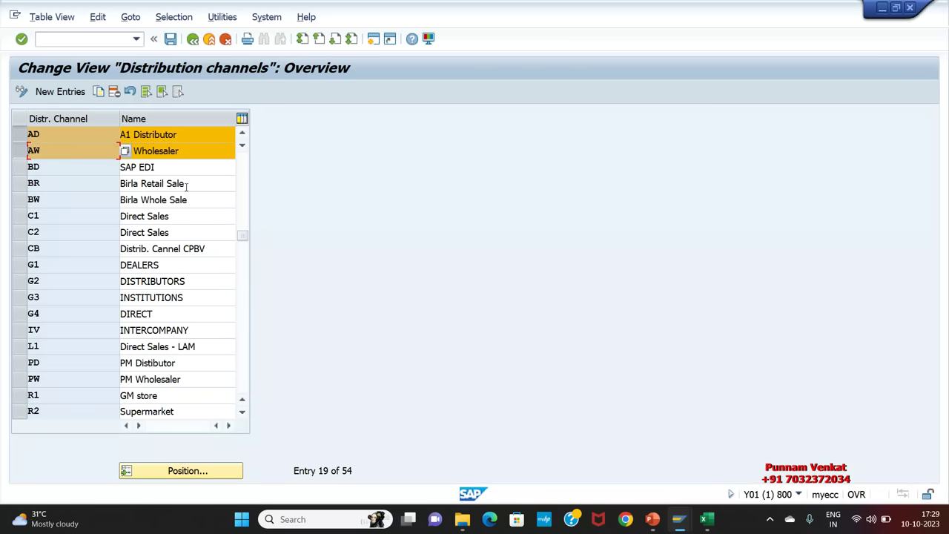
{"action": "left_click", "coordinate": [189, 136]}
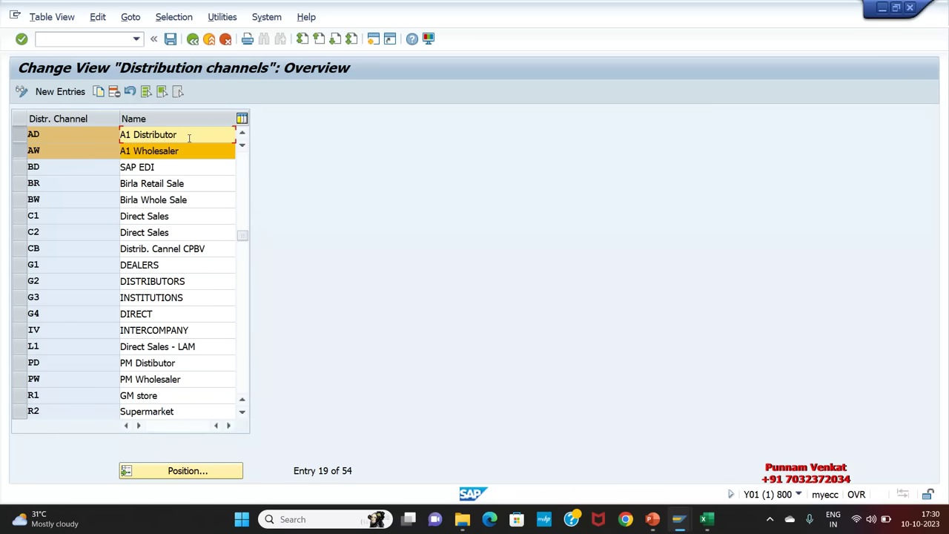
{"action": "left_click", "coordinate": [19, 134]}
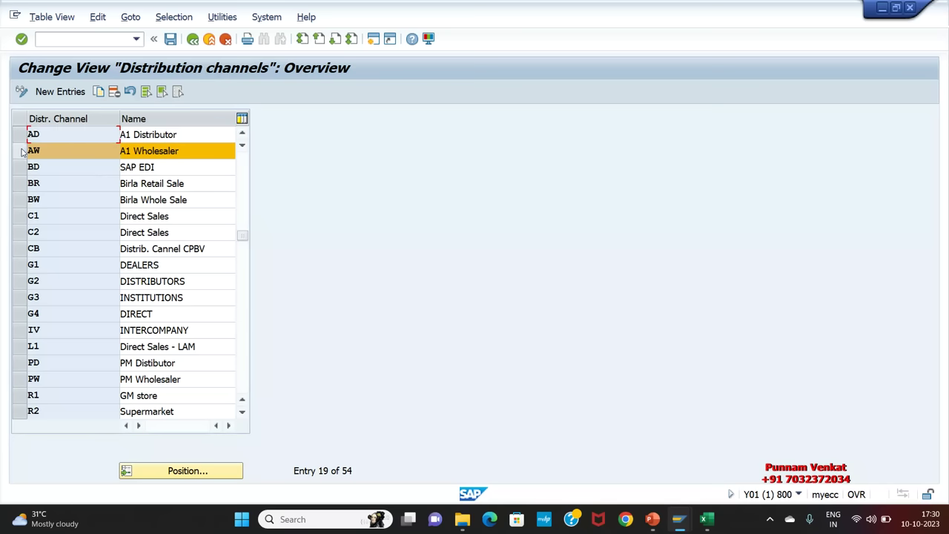
{"action": "left_click", "coordinate": [19, 151]}
{"action": "key", "text": "Up"}
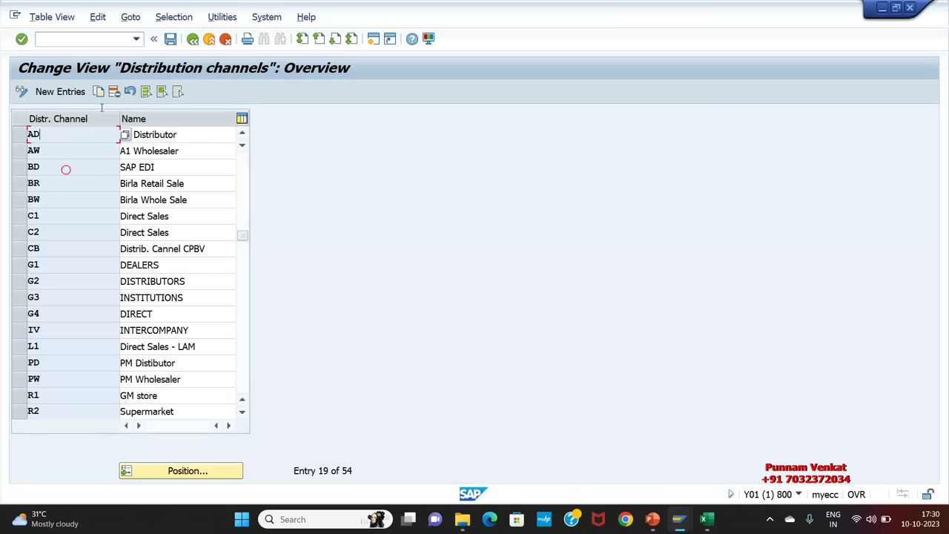
{"action": "left_click", "coordinate": [170, 40]}
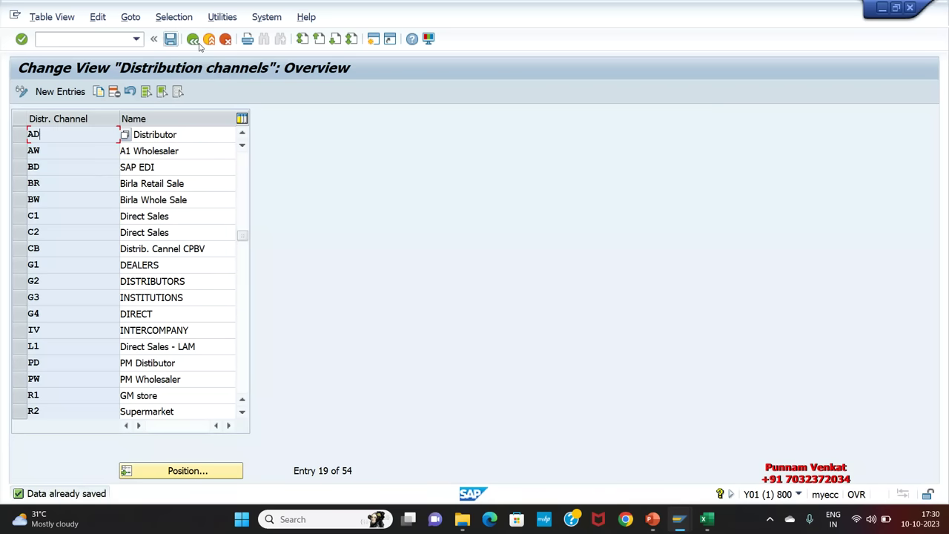
{"action": "left_click", "coordinate": [192, 39]}
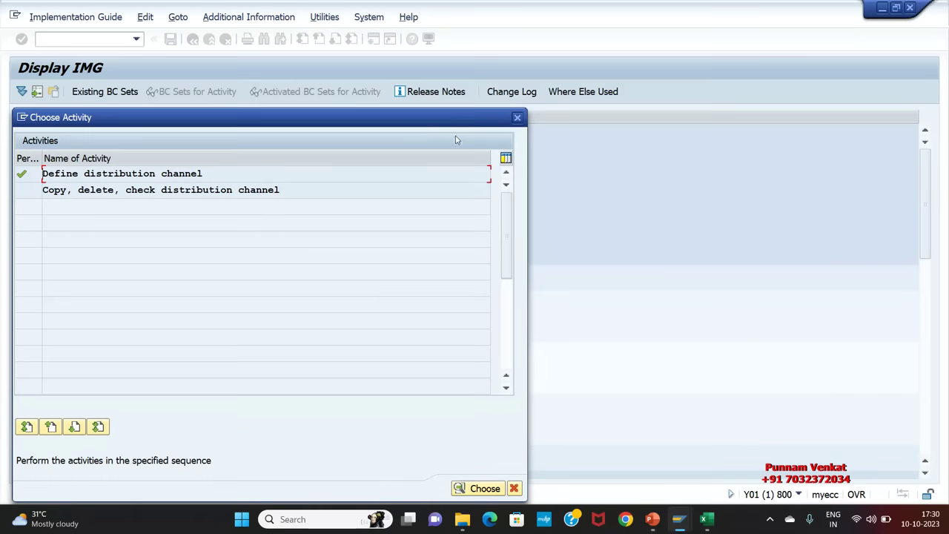
{"action": "left_click", "coordinate": [518, 118]}
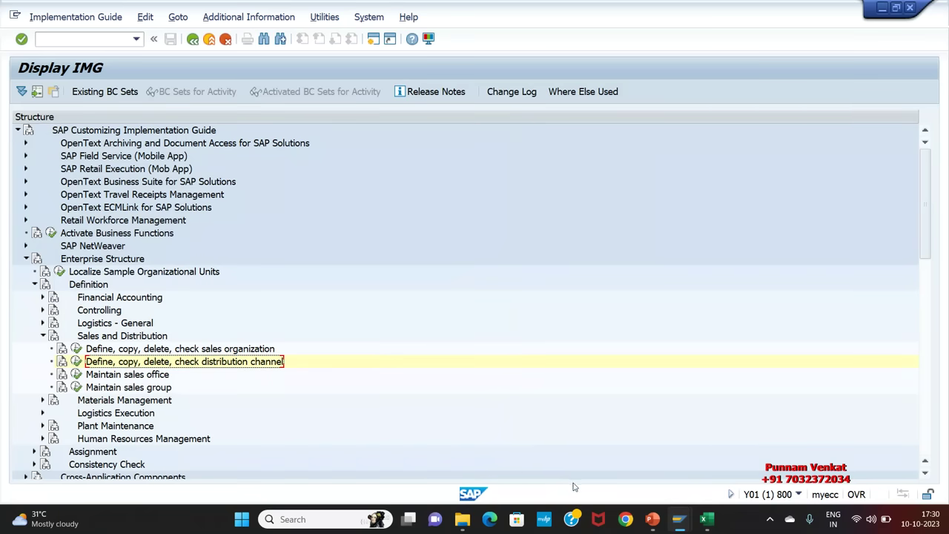
Switch to the SAP SD workbook in Excel and fill the Division row, B6:E6, of the overview list with light blue
{"action": "left_click", "coordinate": [644, 465]}
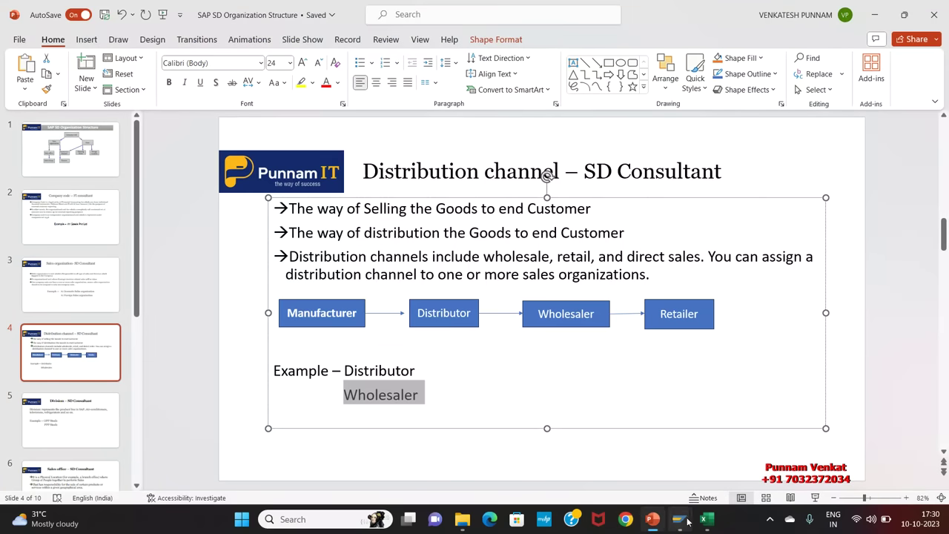
{"action": "left_click", "coordinate": [704, 453]}
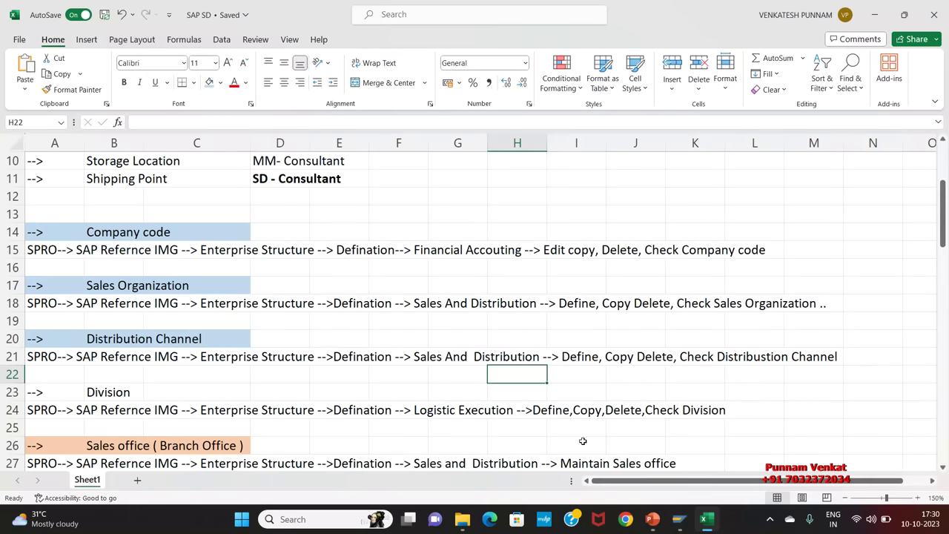
{"action": "scroll", "coordinate": [146, 333], "scroll_direction": "up", "scroll_amount": 3}
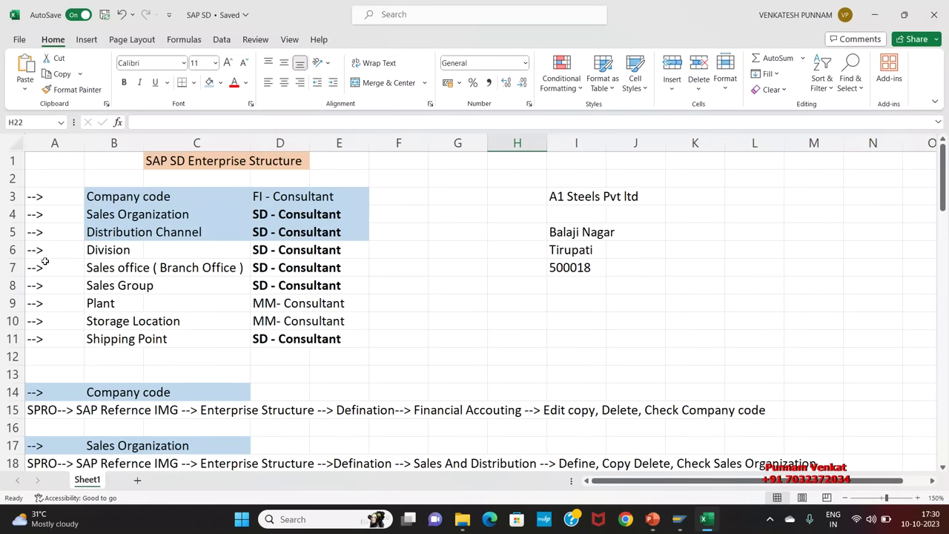
{"action": "left_click_drag", "start_coordinate": [100, 253], "coordinate": [349, 251]}
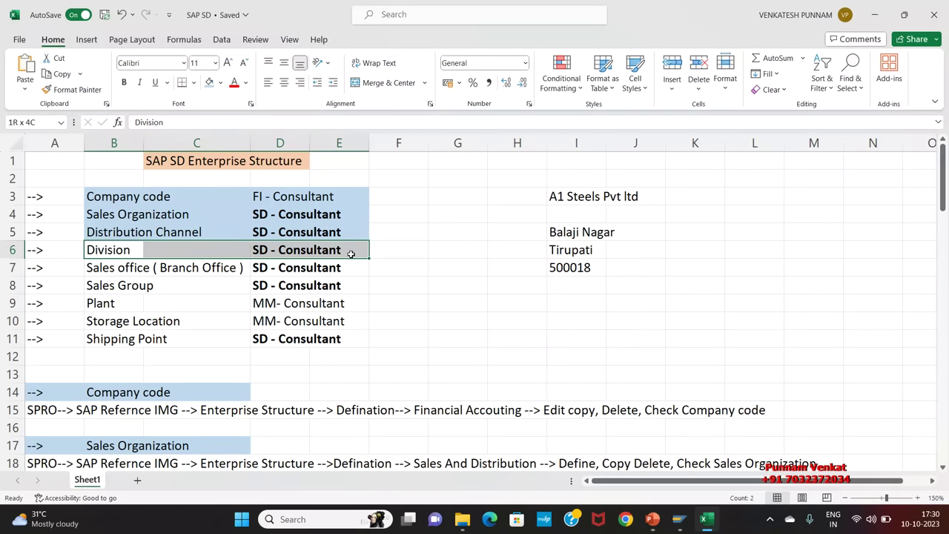
{"action": "left_click", "coordinate": [211, 82]}
{"action": "left_click", "coordinate": [183, 252]}
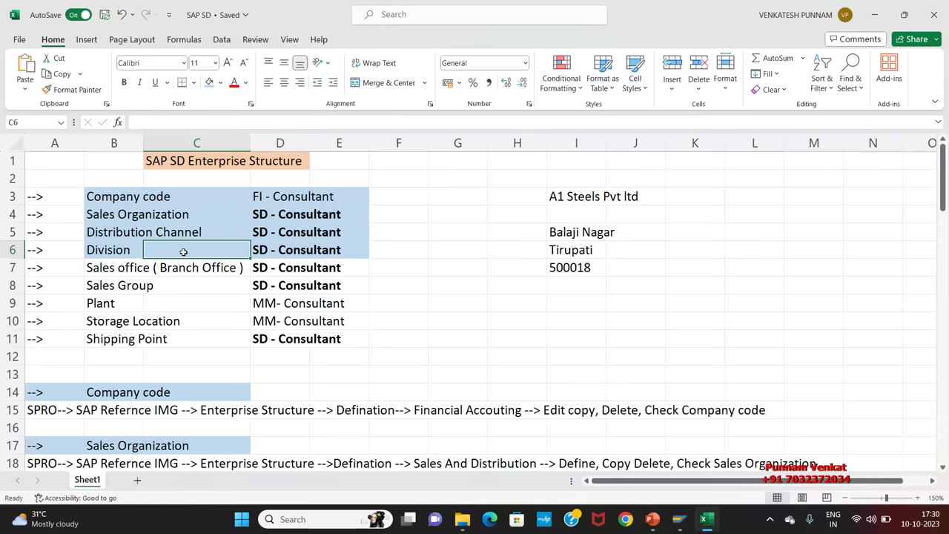
Fill the Division heading above its configuration path, cells A23:C23, with the same light blue
{"action": "scroll", "coordinate": [270, 352], "scroll_direction": "down", "scroll_amount": 5}
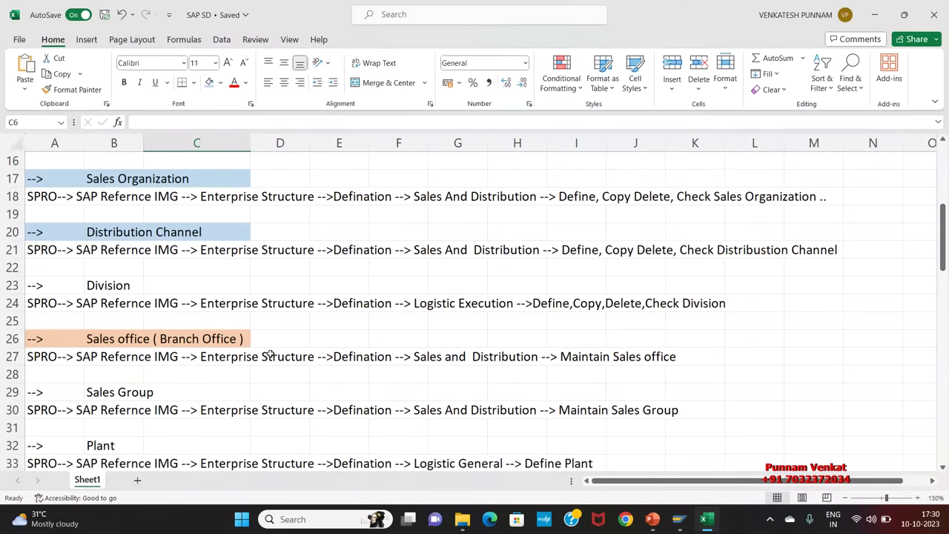
{"action": "left_click_drag", "start_coordinate": [36, 284], "coordinate": [226, 285]}
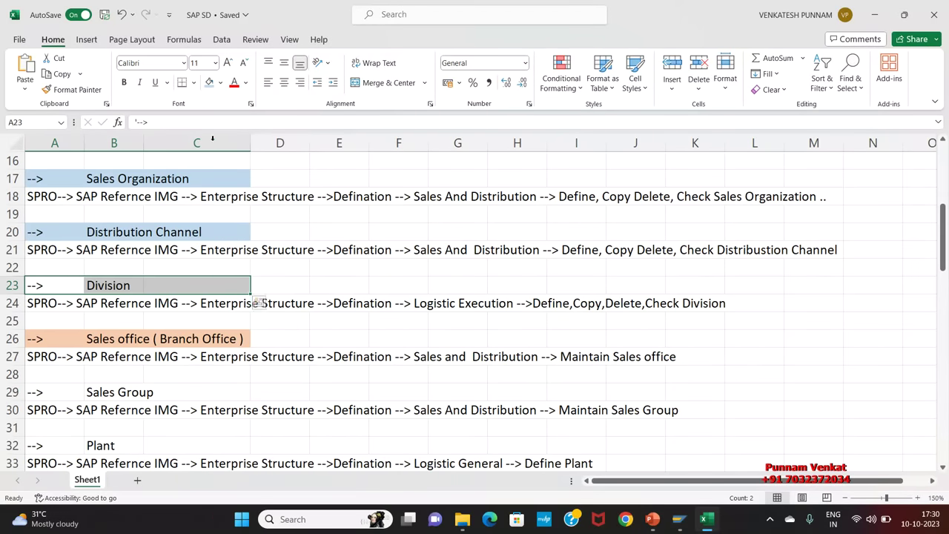
{"action": "left_click", "coordinate": [209, 82]}
{"action": "left_click", "coordinate": [70, 316]}
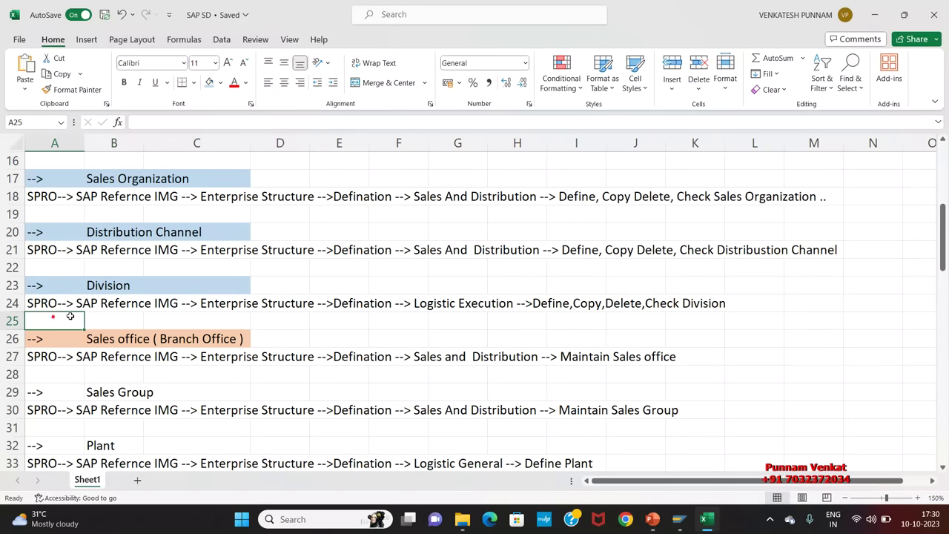
{"action": "left_click", "coordinate": [304, 321]}
Select the Division notes in A23:C24, then switch to PowerPoint and open the Division slide, slide 5
{"action": "mouse_move", "coordinate": [668, 524]}
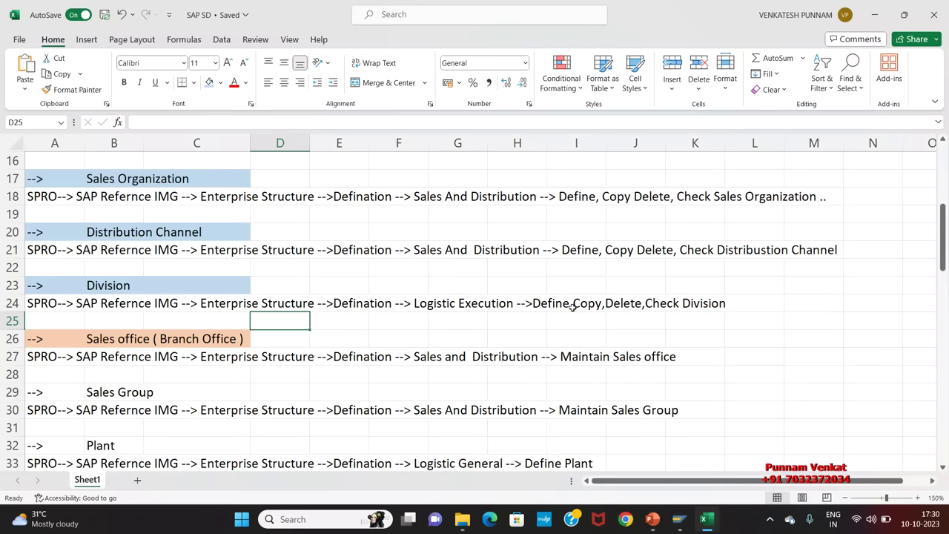
{"action": "left_click_drag", "start_coordinate": [80, 285], "coordinate": [206, 298]}
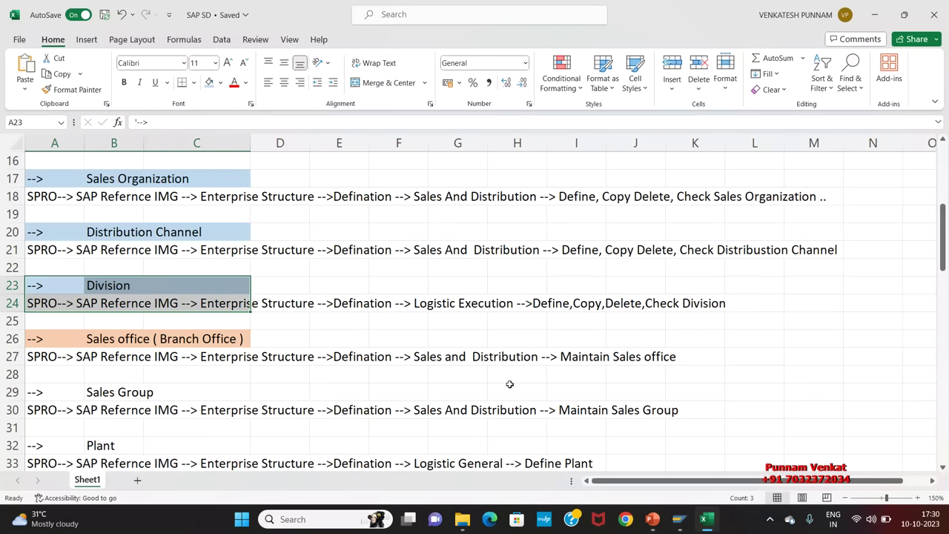
{"action": "key", "text": "alt+Tab"}
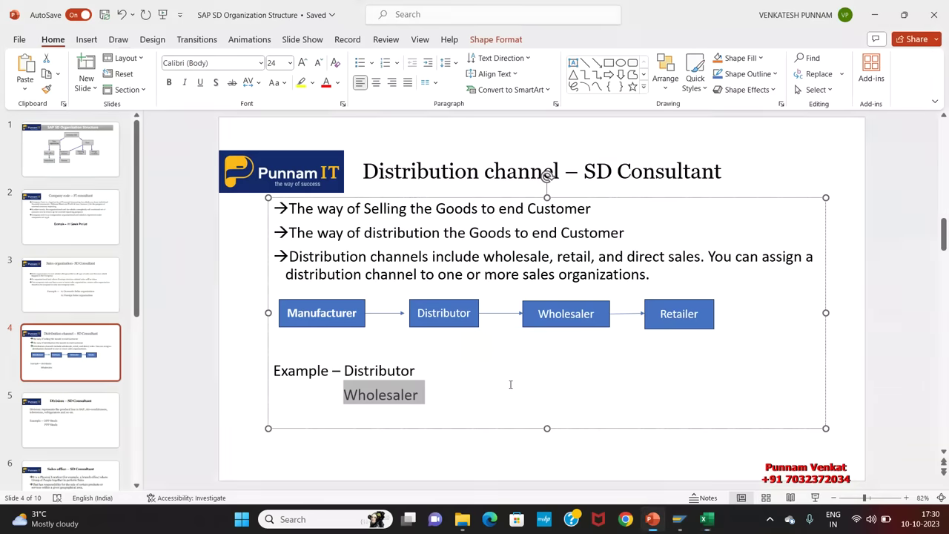
{"action": "left_click", "coordinate": [111, 433]}
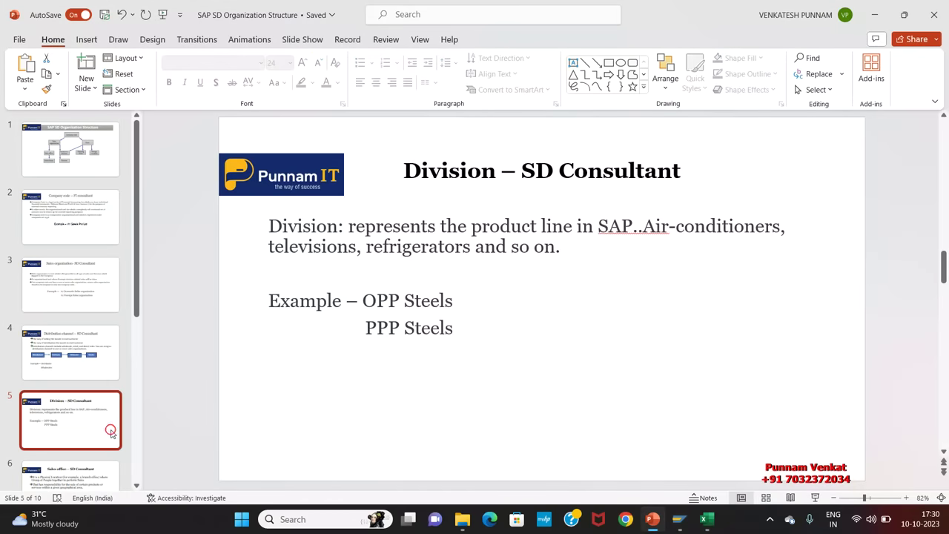
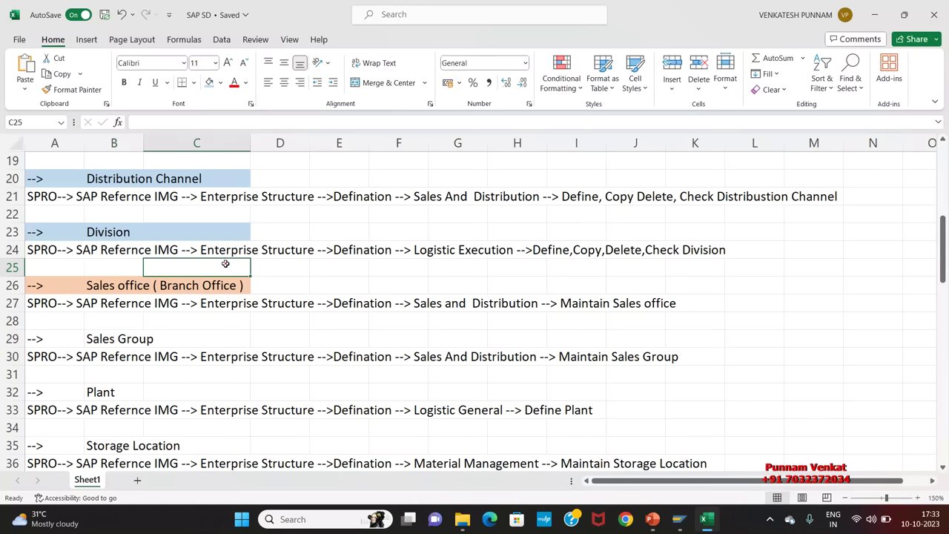
Trace the Division configuration path in row 24 of the Excel notes through Defination, Logistic Execution and the Define,Copy,Delete,Check Division activity
{"action": "left_click", "coordinate": [349, 261]}
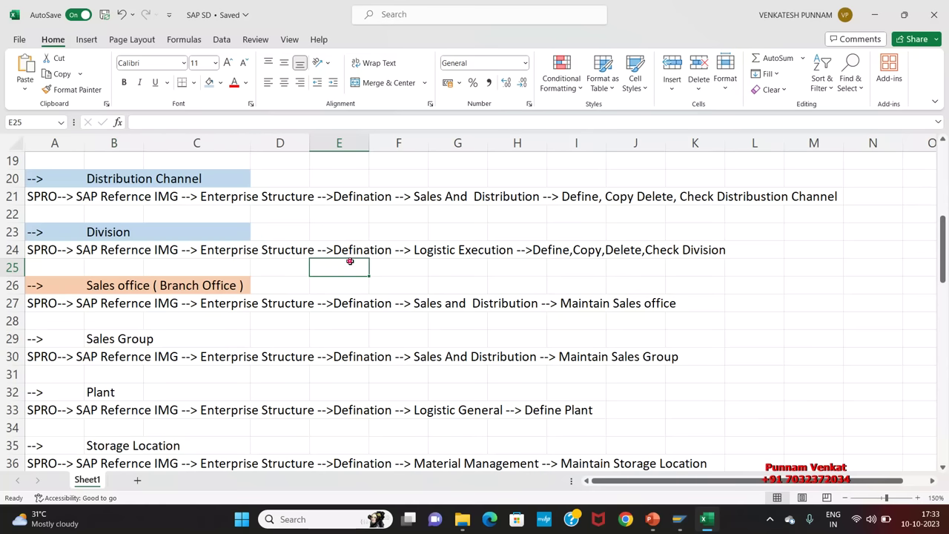
{"action": "left_click", "coordinate": [437, 266]}
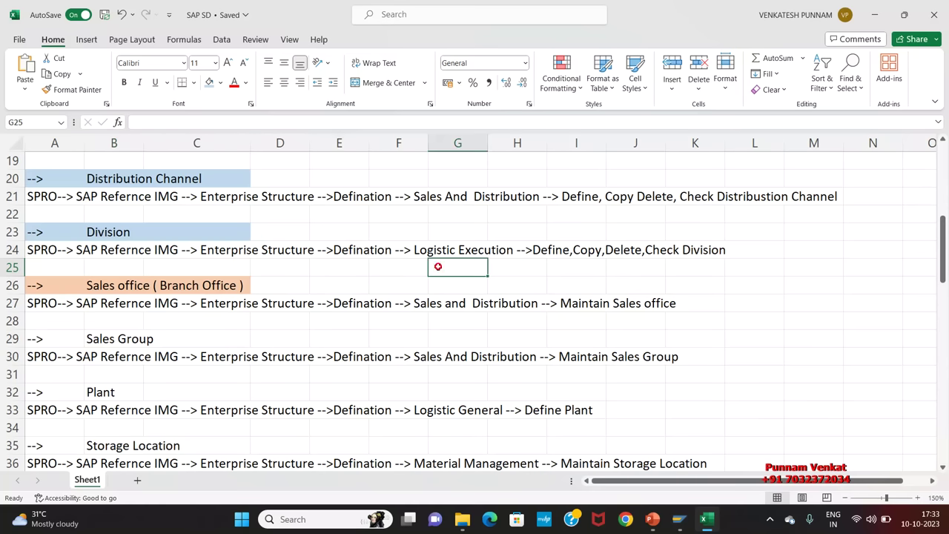
{"action": "left_click", "coordinate": [573, 265]}
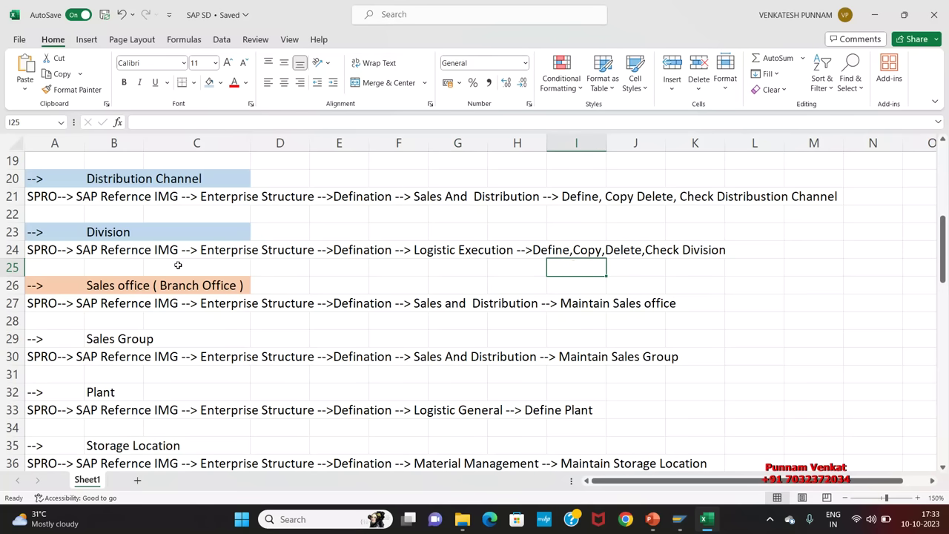
Switch to SAP, go back to SAP Easy Access, run transaction SPRO and open the SAP Reference IMG
{"action": "key", "text": "alt+Tab"}
{"action": "key", "text": "alt+Tab"}
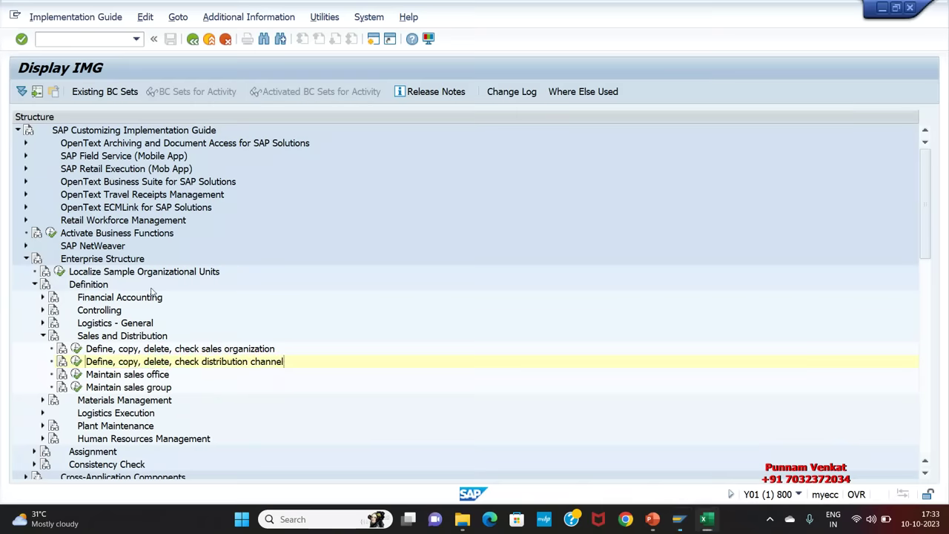
{"action": "left_click", "coordinate": [193, 39]}
{"action": "left_click", "coordinate": [193, 39]}
{"action": "left_click", "coordinate": [101, 39]}
{"action": "type", "text": "SPRO"}
{"action": "key", "text": "Return"}
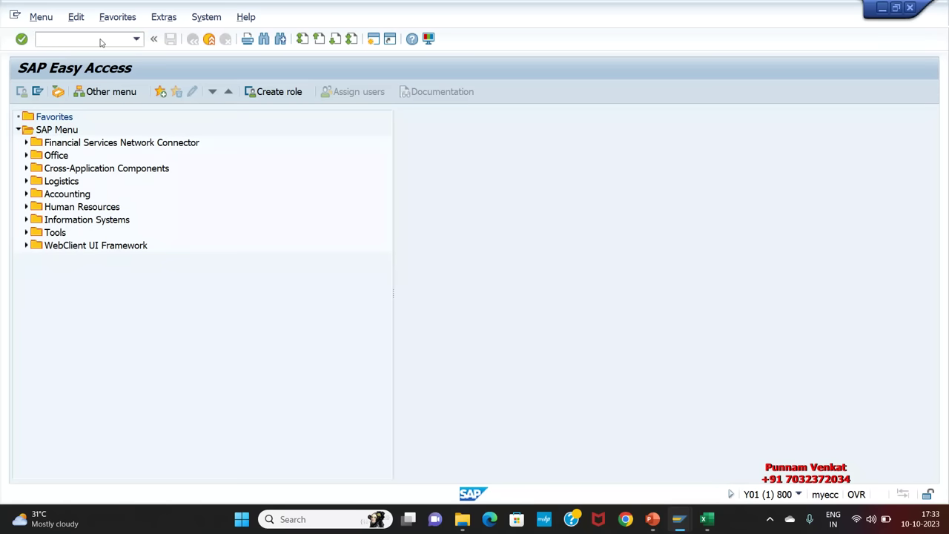
{"action": "left_click", "coordinate": [101, 89]}
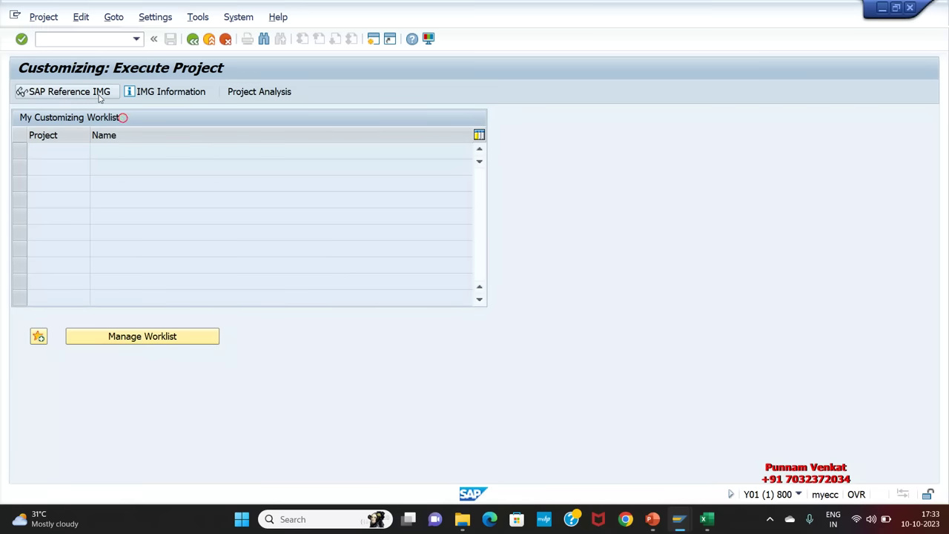
Expand Enterprise Structure and its Definition node in the implementation guide
{"action": "left_click", "coordinate": [109, 207]}
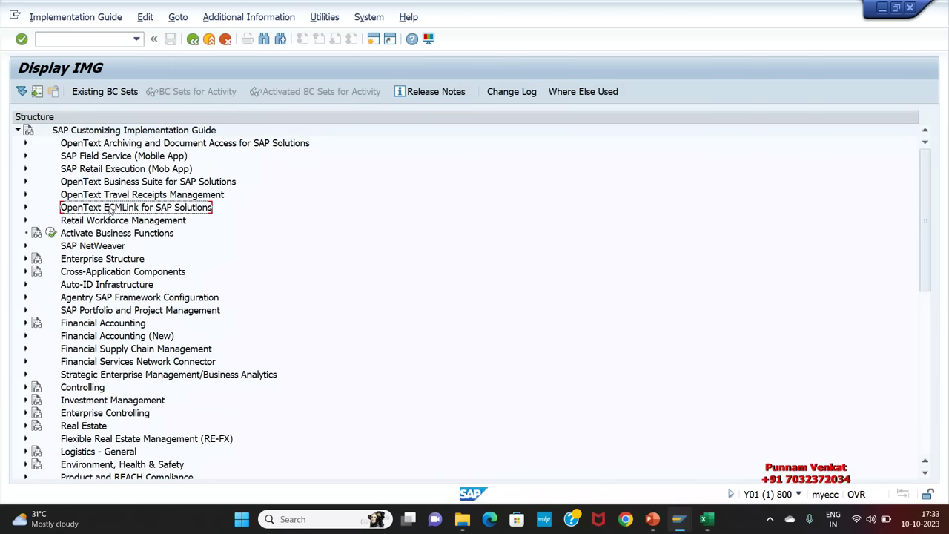
{"action": "key", "text": "Down"}
{"action": "key", "text": "Down"}
{"action": "key", "text": "Down"}
{"action": "key", "text": "Down"}
{"action": "key", "text": "Right"}
{"action": "key", "text": "Down"}
{"action": "key", "text": "Down"}
{"action": "key", "text": "Right"}
Expand Logistics Execution under Definition and look through its activities for the division definition
{"action": "key", "text": "Down"}
{"action": "key", "text": "Down"}
{"action": "key", "text": "Down"}
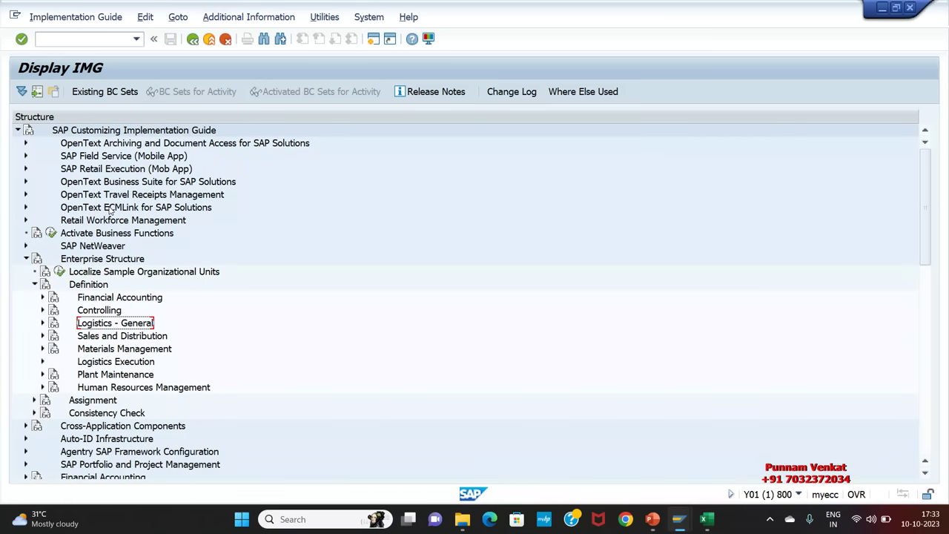
{"action": "key", "text": "Down"}
{"action": "key", "text": "Down"}
{"action": "key", "text": "Down"}
{"action": "key", "text": "Right"}
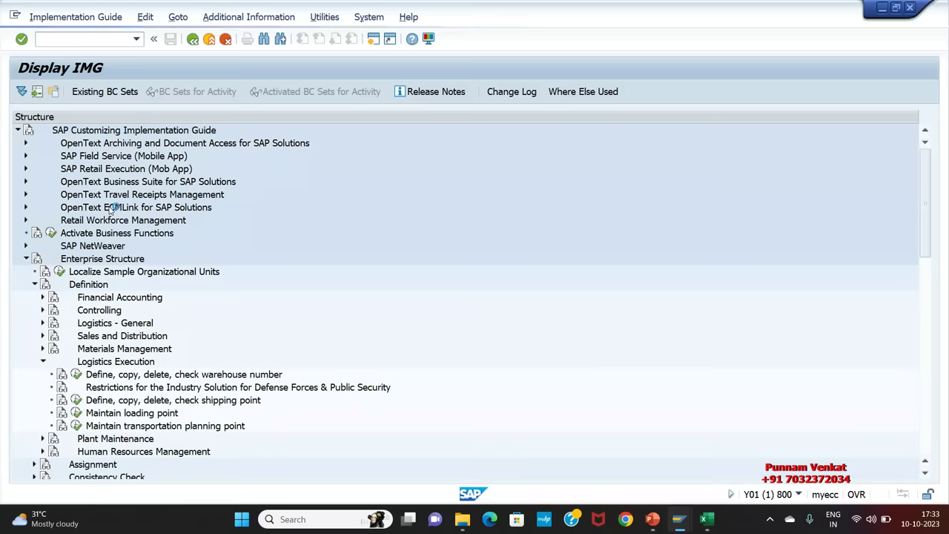
{"action": "key", "text": "Down"}
{"action": "key", "text": "Down"}
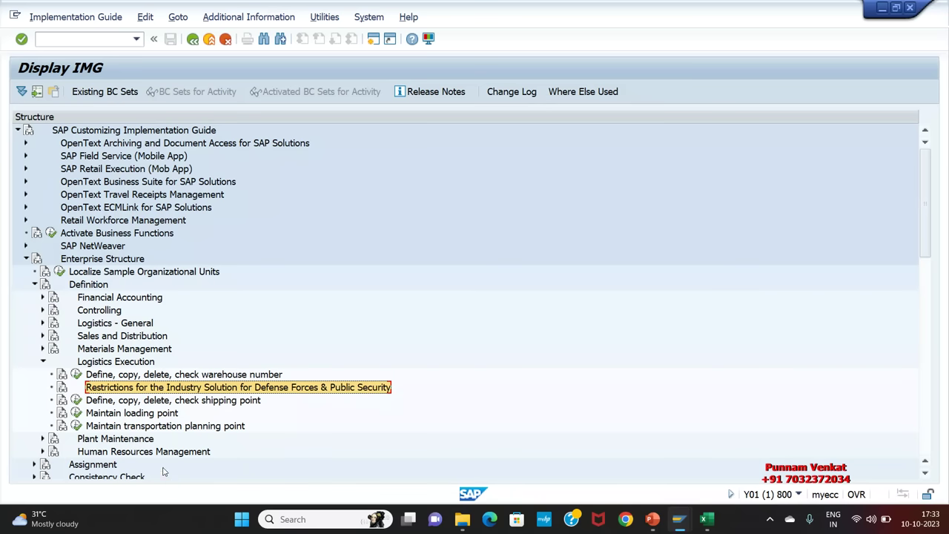
{"action": "left_click", "coordinate": [172, 426]}
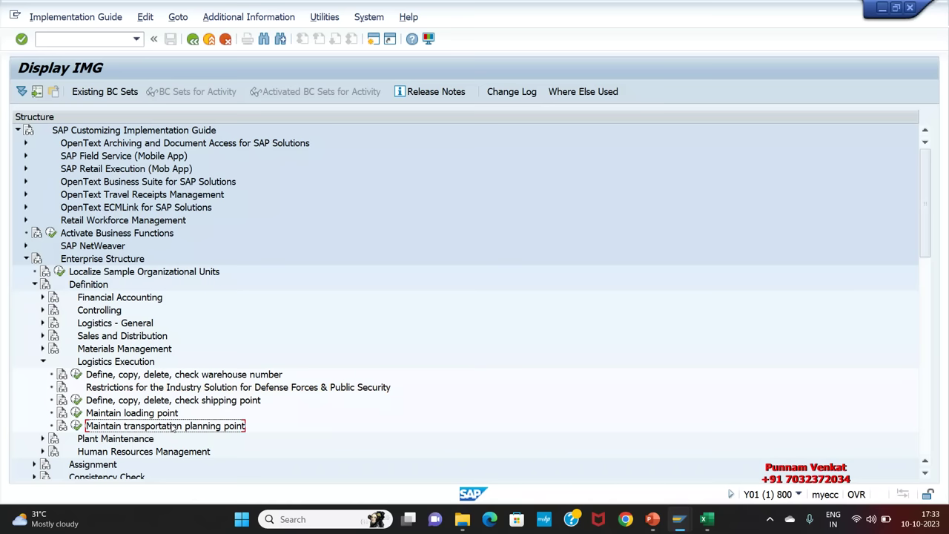
Collapse Logistics Execution and look through the Sales and Distribution activities for the division definition
{"action": "left_click", "coordinate": [193, 376]}
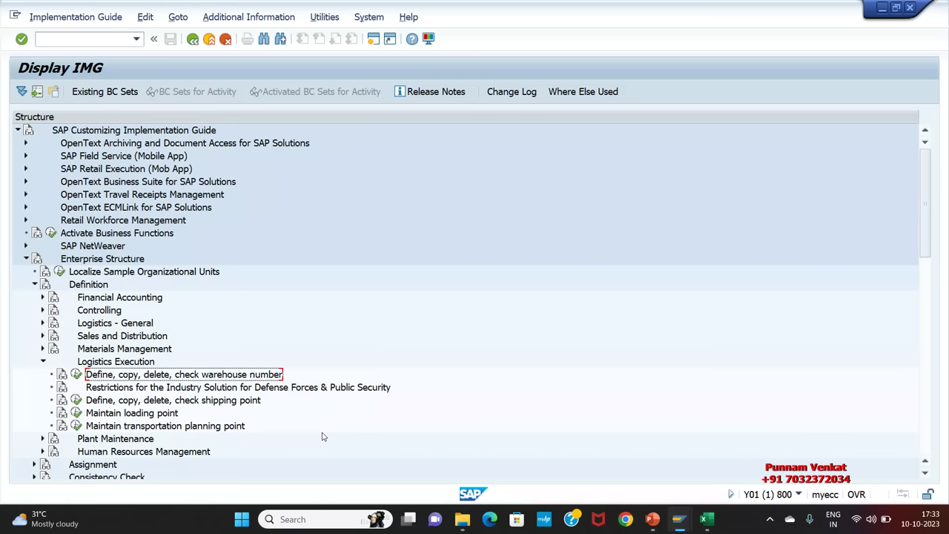
{"action": "key", "text": "Up"}
{"action": "key", "text": "Left"}
{"action": "key", "text": "Up"}
{"action": "key", "text": "Up"}
{"action": "key", "text": "Right"}
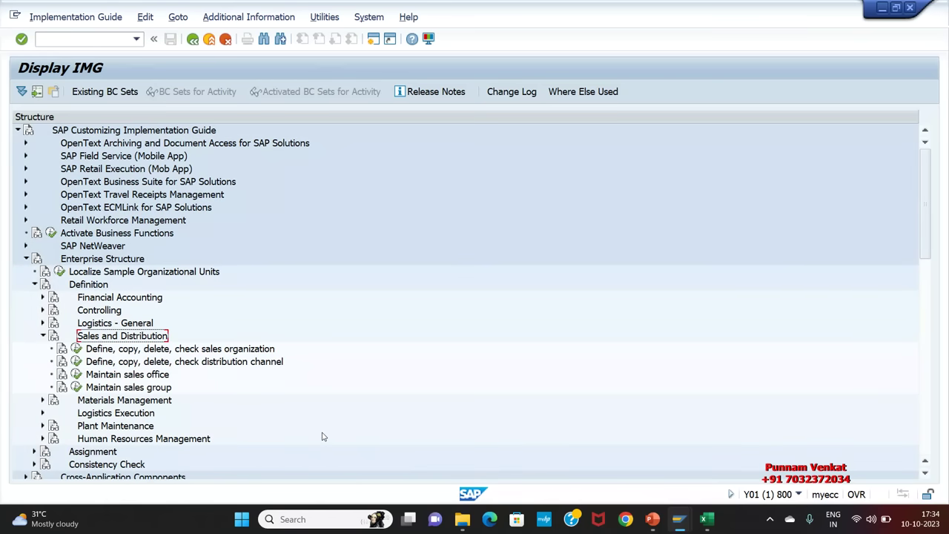
{"action": "key", "text": "Left"}
{"action": "key", "text": "Up"}
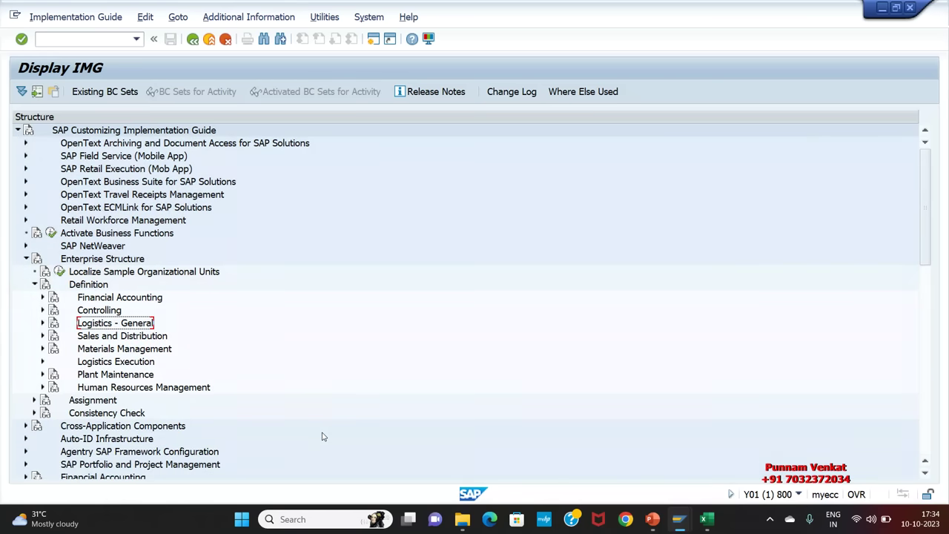
Expand Logistics - General under Definition and select its Define, copy, delete, check division activity
{"action": "key", "text": "Right"}
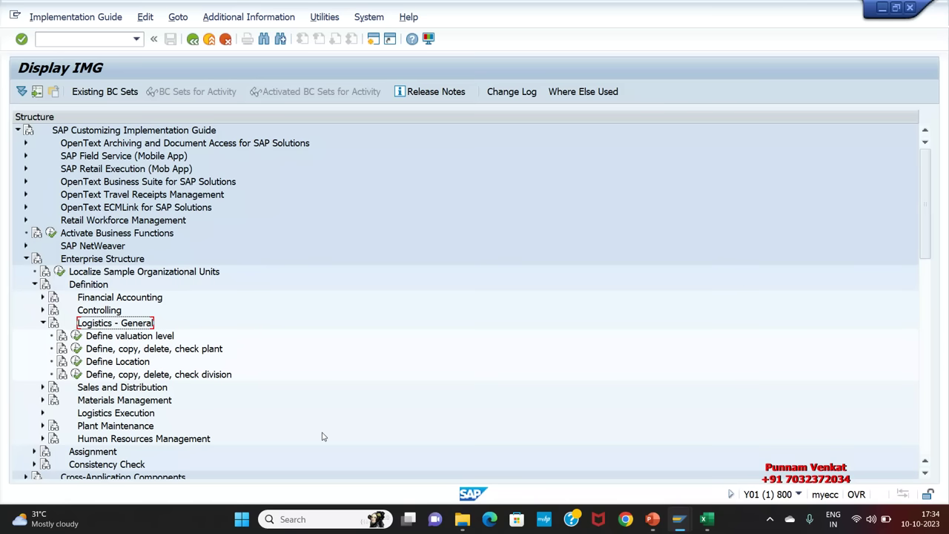
{"action": "key", "text": "Down"}
{"action": "key", "text": "Down"}
{"action": "key", "text": "Down"}
{"action": "key", "text": "Down"}
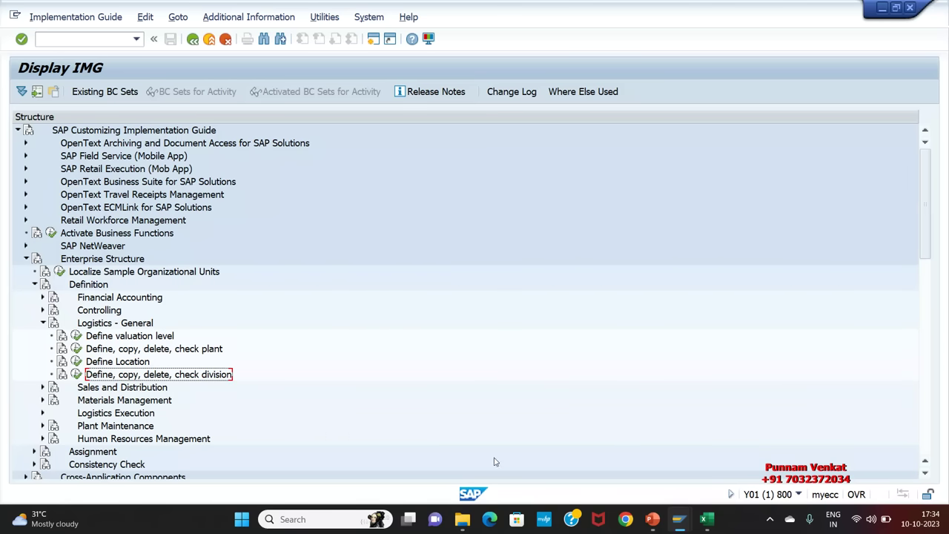
Switch to the Excel notes and correct the Division path in A24 to read Logistic General instead of Logistic Execution
{"action": "mouse_move", "coordinate": [706, 519]}
{"action": "left_click", "coordinate": [719, 454]}
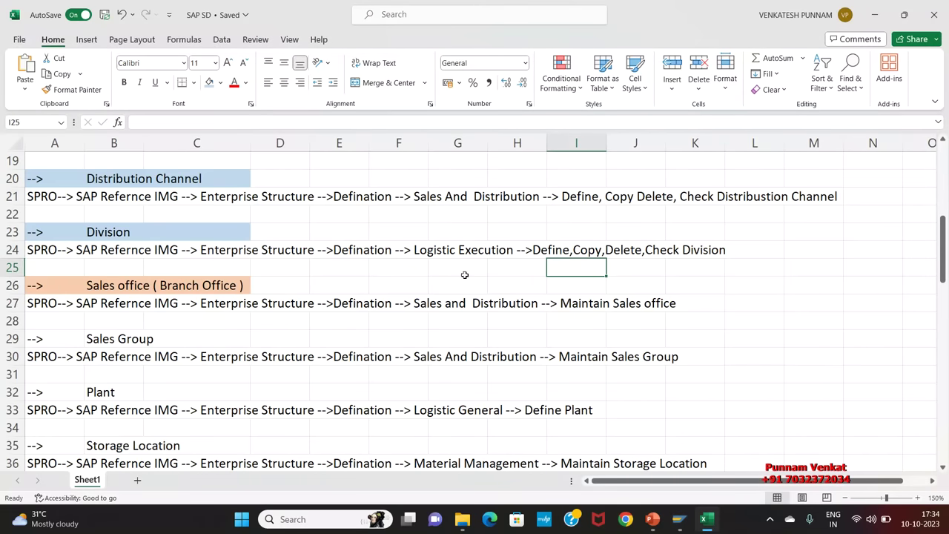
{"action": "left_click", "coordinate": [441, 263]}
{"action": "left_click", "coordinate": [439, 250]}
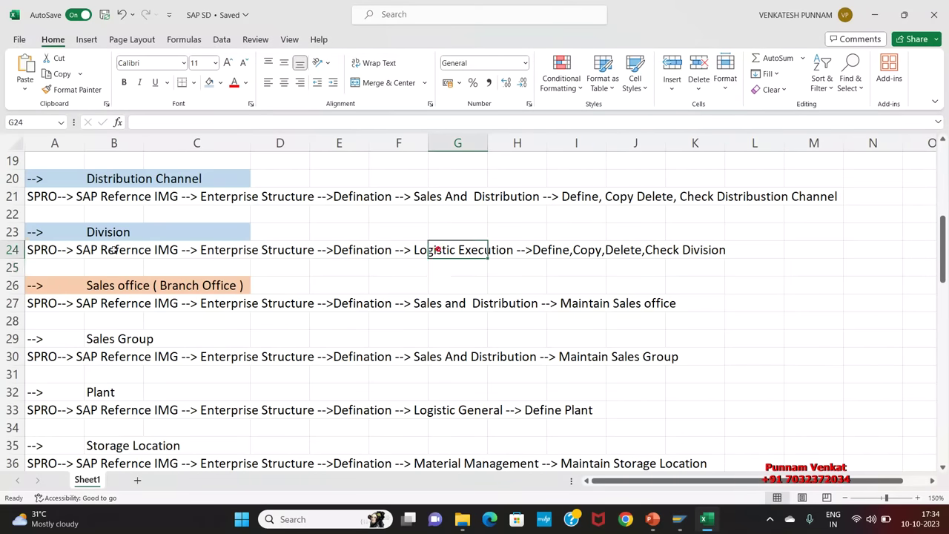
{"action": "left_click", "coordinate": [47, 250]}
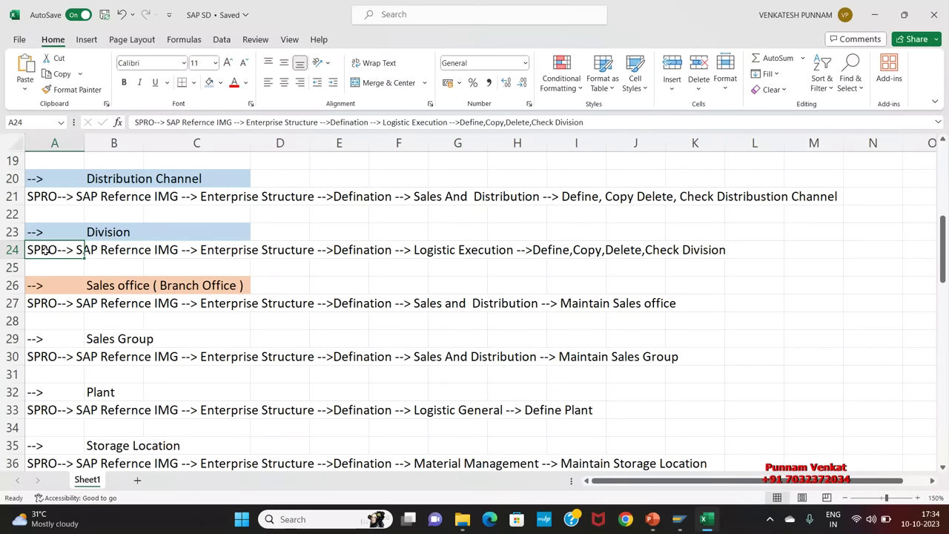
{"action": "left_click", "coordinate": [451, 122]}
{"action": "key", "text": "BackSpace"}
{"action": "key", "text": "BackSpace"}
{"action": "key", "text": "BackSpace"}
{"action": "key", "text": "BackSpace"}
{"action": "key", "text": "BackSpace"}
{"action": "key", "text": "BackSpace"}
{"action": "key", "text": "BackSpace"}
{"action": "key", "text": "BackSpace"}
{"action": "key", "text": "BackSpace"}
{"action": "type", "text": "geN"}
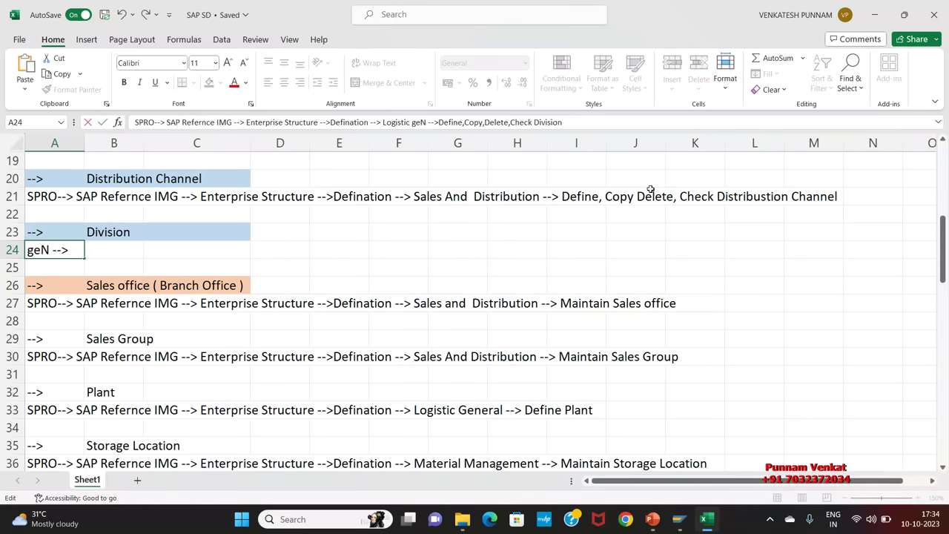
{"action": "key", "text": "BackSpace"}
{"action": "key", "text": "BackSpace"}
{"action": "key", "text": "BackSpace"}
{"action": "type", "text": "General"}
{"action": "key", "text": "Return"}
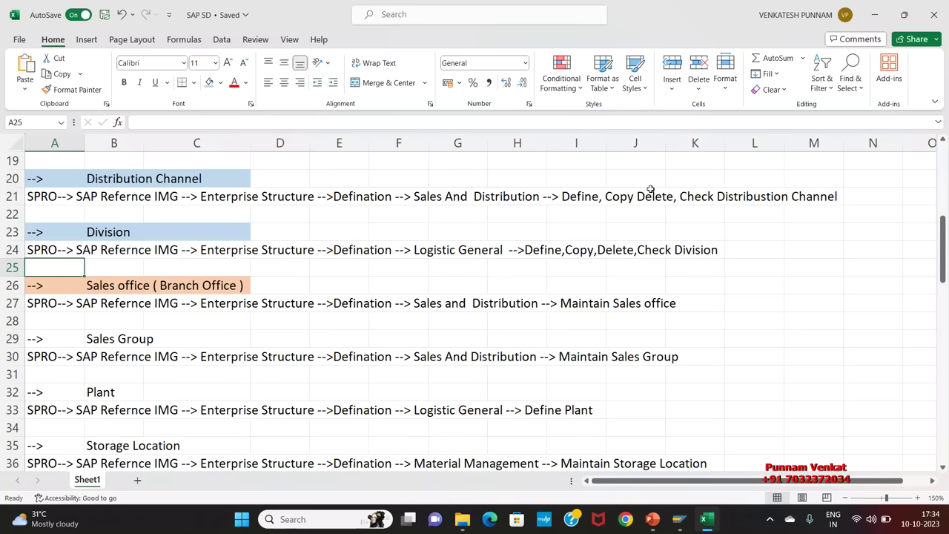
Check the corrected Excel path, return to SAP and retrace Enterprise Structure, Definition and Logistics - General to the division activity
{"action": "left_click", "coordinate": [385, 257]}
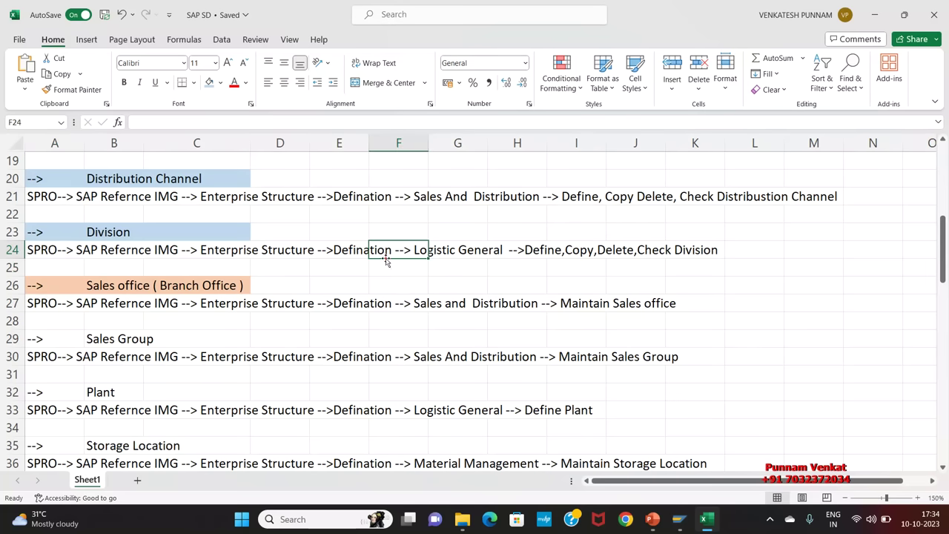
{"action": "left_click", "coordinate": [181, 264]}
{"action": "key", "text": "alt+Tab"}
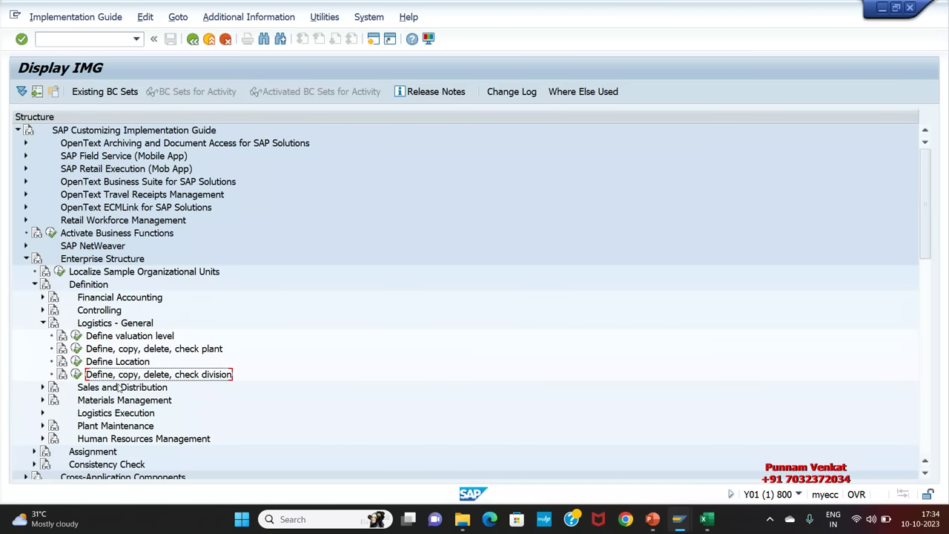
{"action": "left_click", "coordinate": [89, 260]}
{"action": "left_click", "coordinate": [78, 288]}
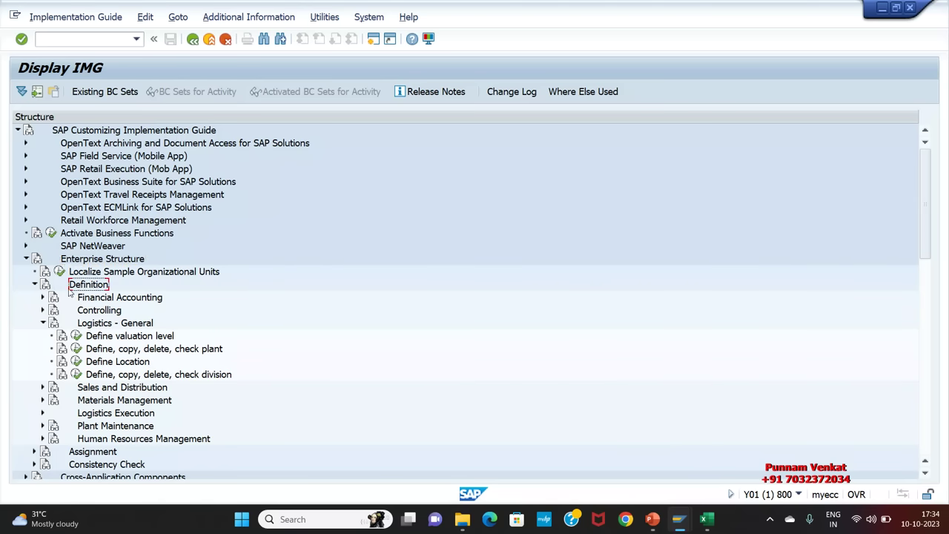
{"action": "left_click", "coordinate": [117, 324]}
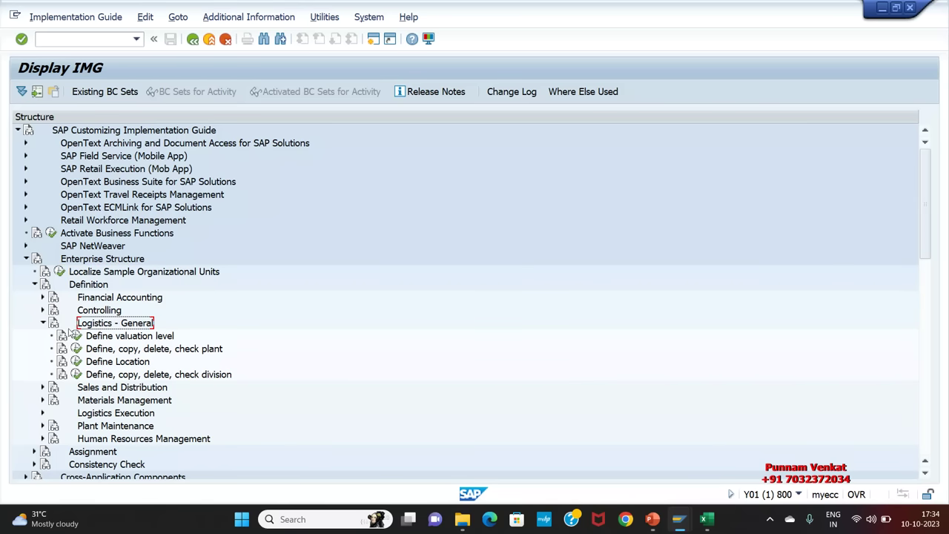
{"action": "left_click", "coordinate": [201, 376]}
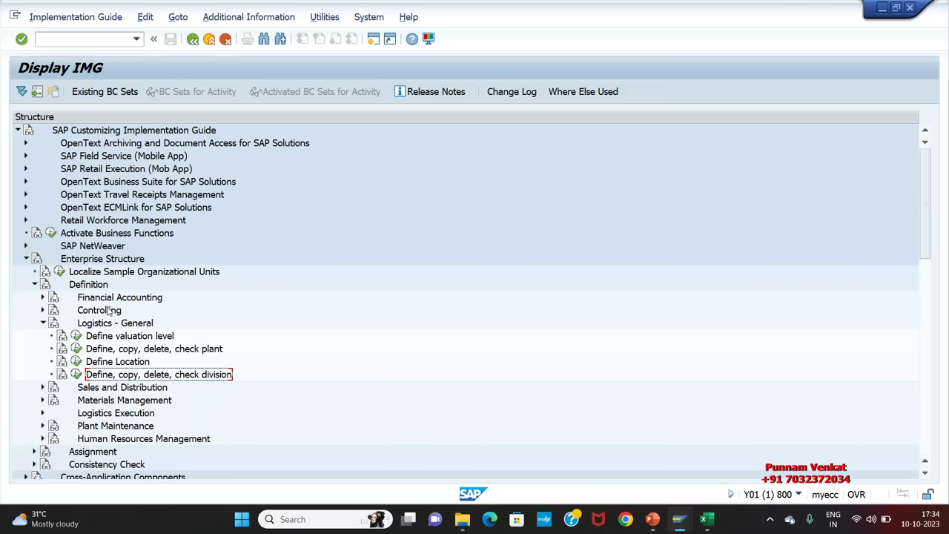
Display the IMG Activity keys as additional information and widen that column to show the full keys
{"action": "left_click", "coordinate": [246, 18]}
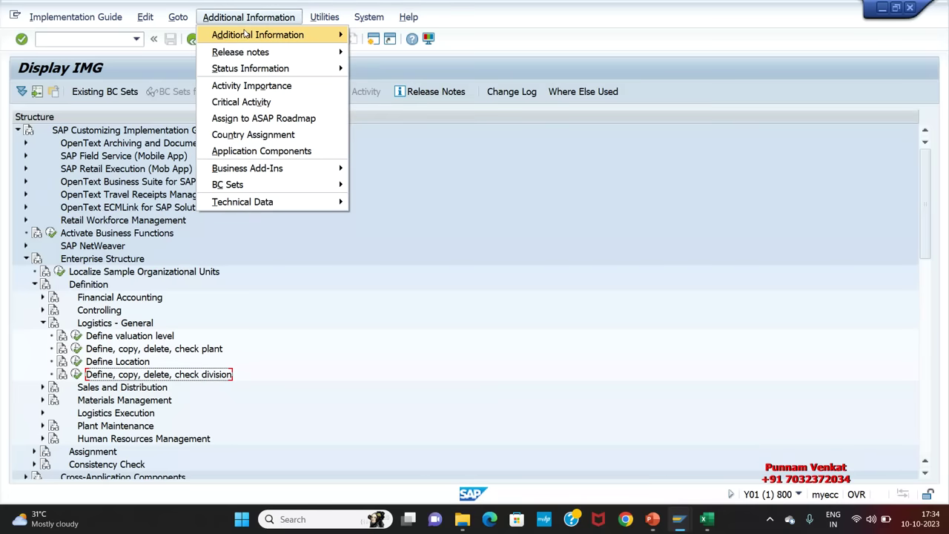
{"action": "mouse_move", "coordinate": [246, 33]}
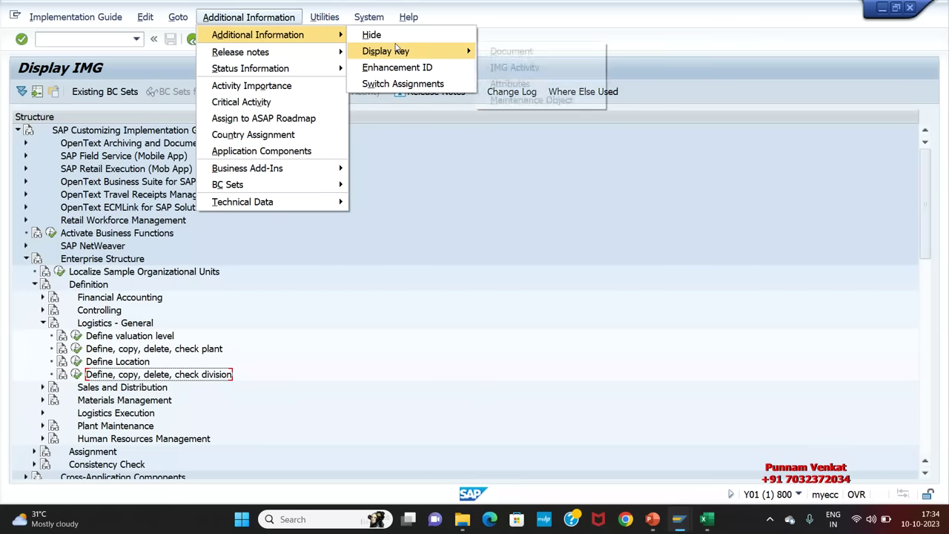
{"action": "mouse_move", "coordinate": [401, 51]}
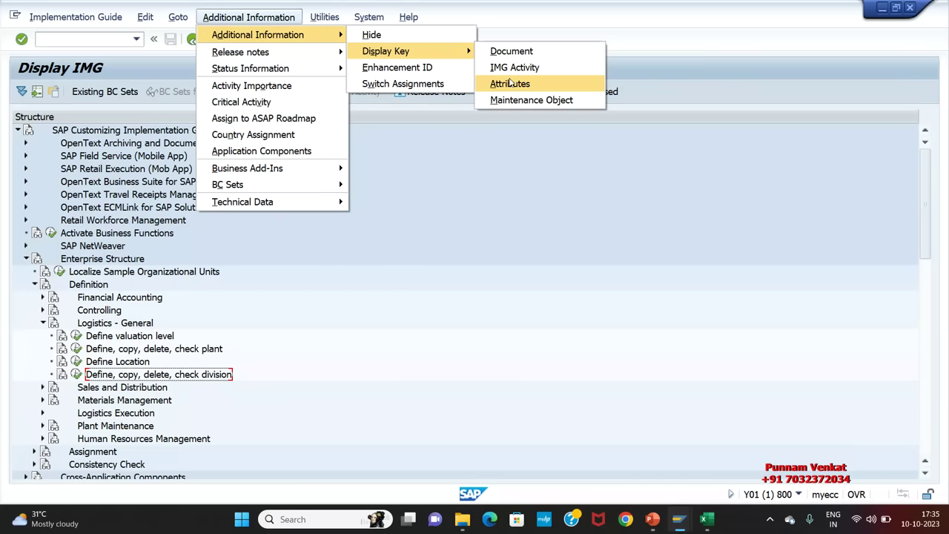
{"action": "left_click", "coordinate": [513, 67]}
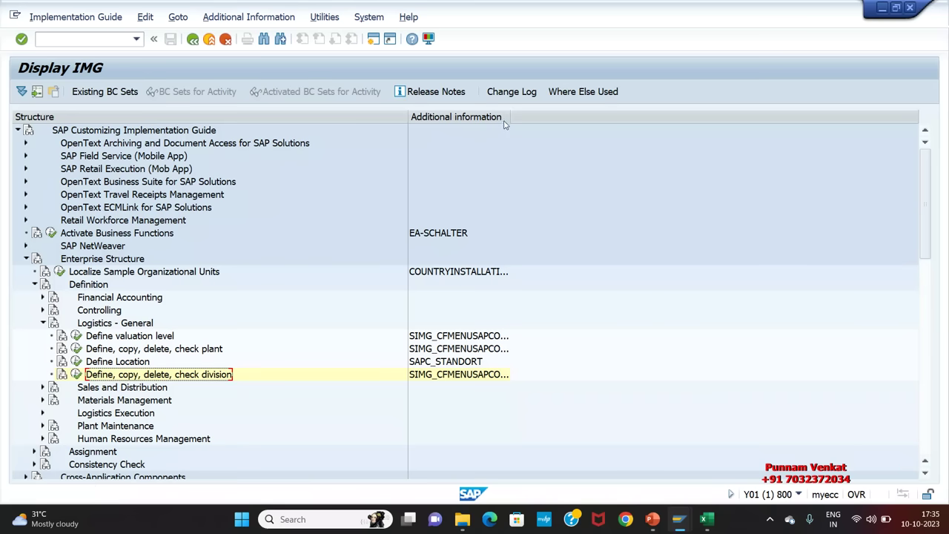
{"action": "left_click_drag", "start_coordinate": [508, 117], "coordinate": [615, 116]}
Open the documentation of the Define, copy, delete, check division activity, read through its check list and close it
{"action": "left_click", "coordinate": [63, 376]}
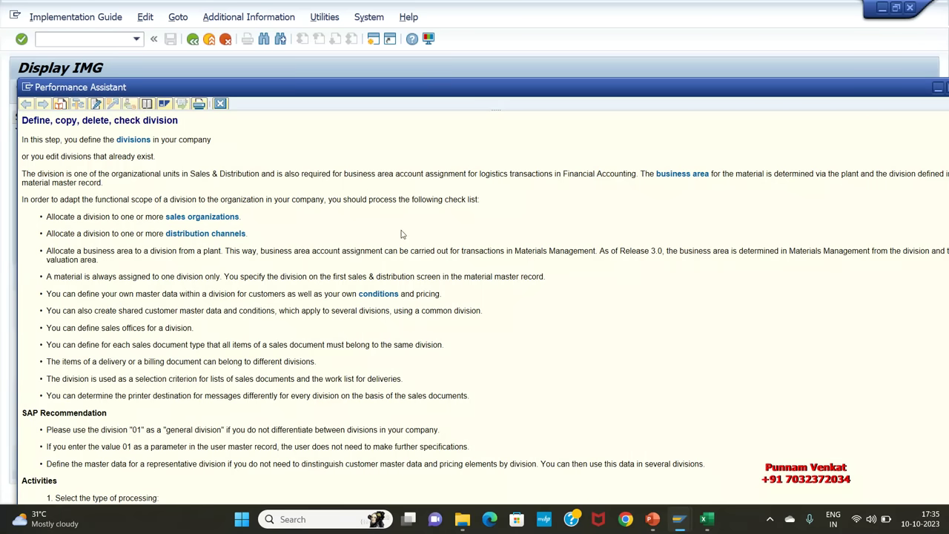
{"action": "left_click_drag", "start_coordinate": [385, 149], "coordinate": [443, 303]}
{"action": "left_click", "coordinate": [446, 393]}
{"action": "left_click_drag", "start_coordinate": [734, 92], "coordinate": [634, 104]}
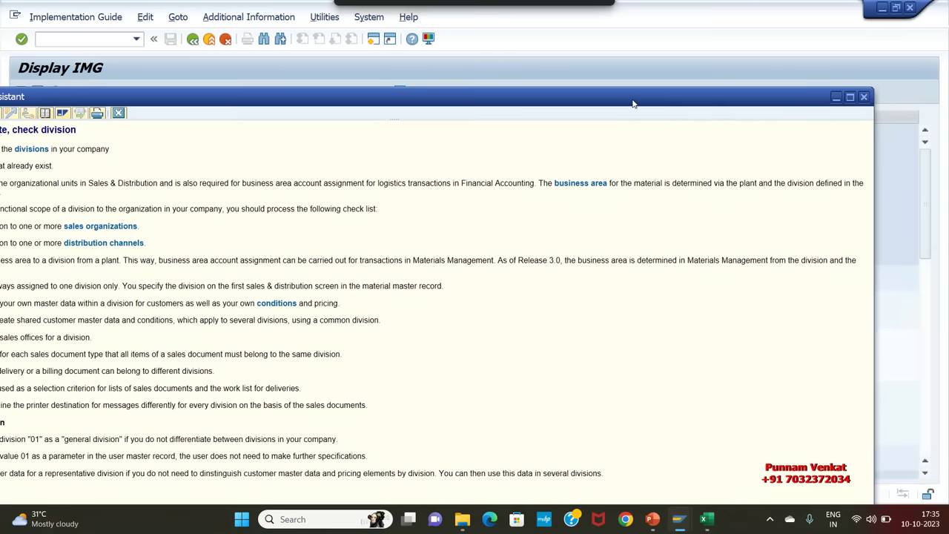
{"action": "left_click", "coordinate": [864, 97]}
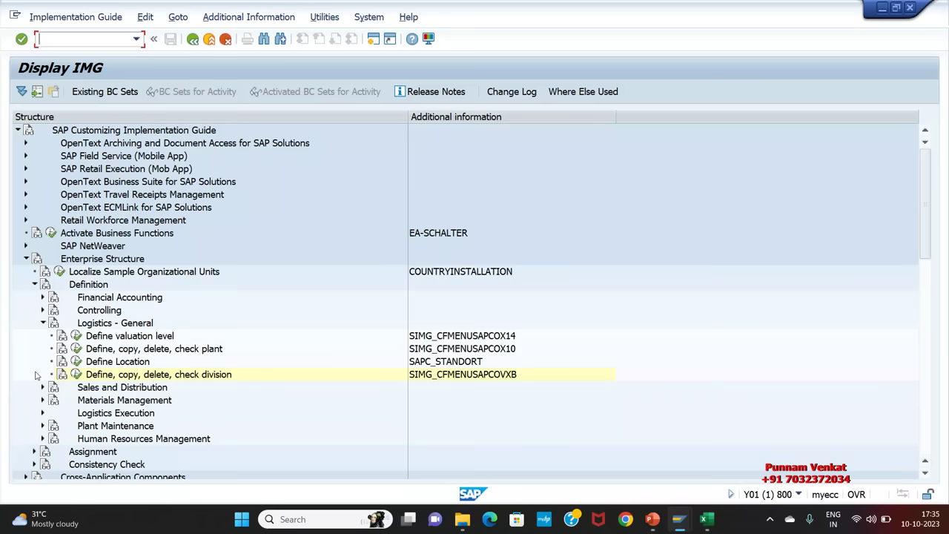
Execute the Define, copy, delete, check division activity, choose Define Division and start new entries
{"action": "left_click", "coordinate": [77, 375]}
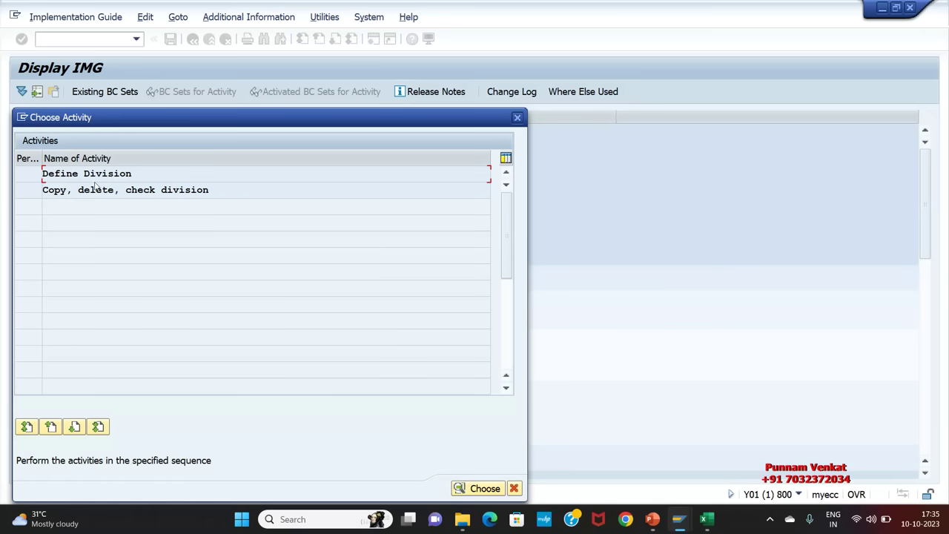
{"action": "double_click", "coordinate": [108, 174]}
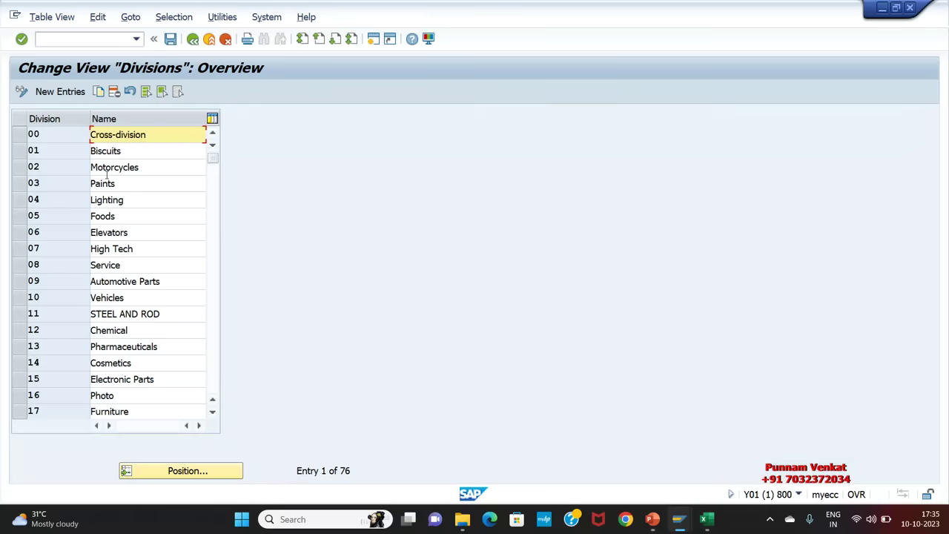
{"action": "left_click", "coordinate": [66, 94]}
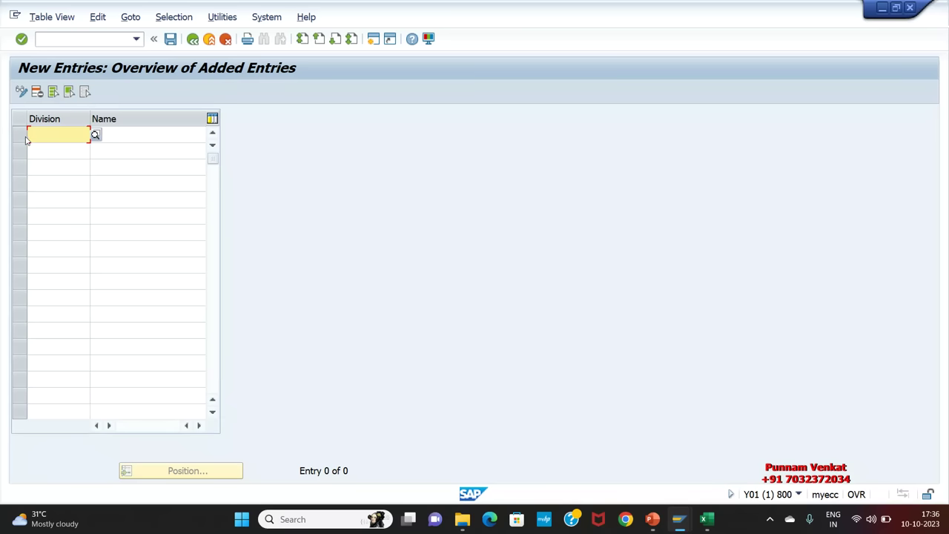
Enter division AO with the name A1 OPP Division as the first new entry
{"action": "left_click", "coordinate": [129, 137]}
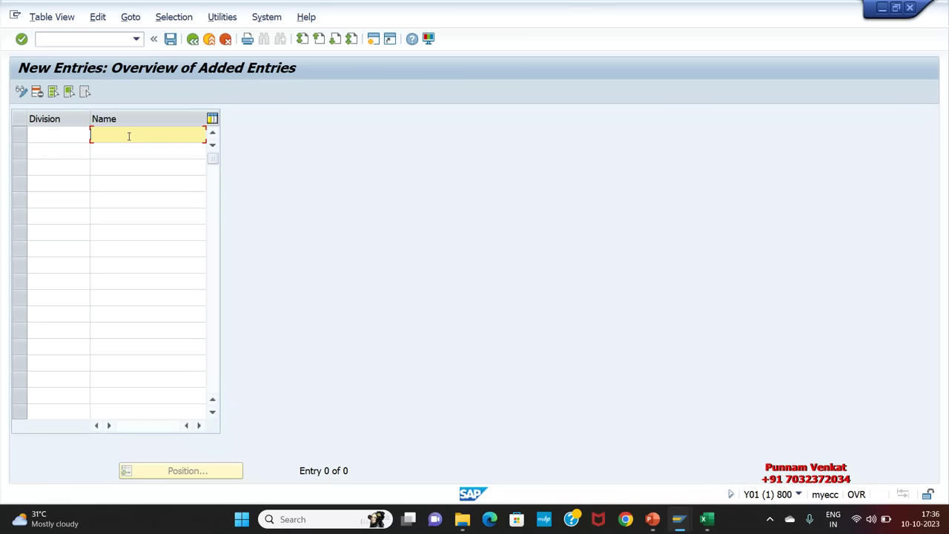
{"action": "left_click", "coordinate": [67, 132]}
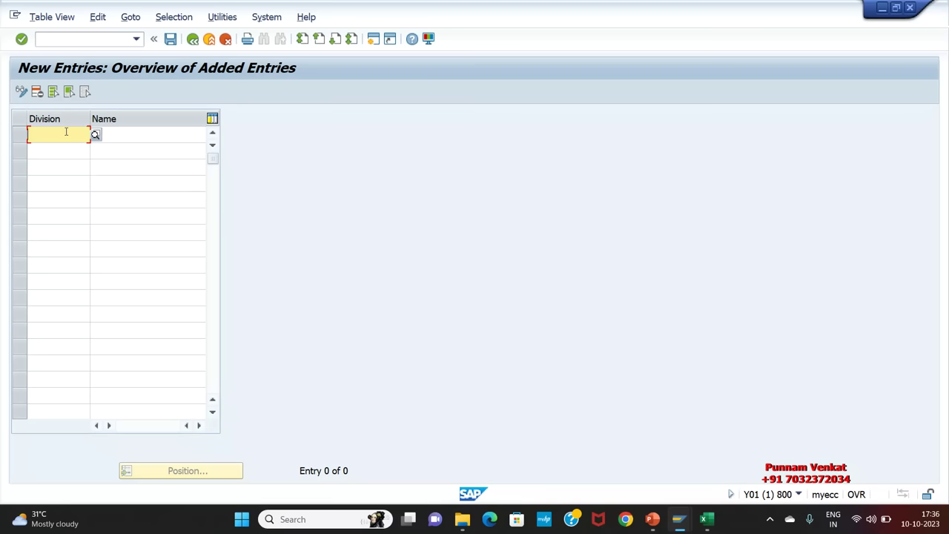
{"action": "type", "text": "AO"}
{"action": "key", "text": "Tab"}
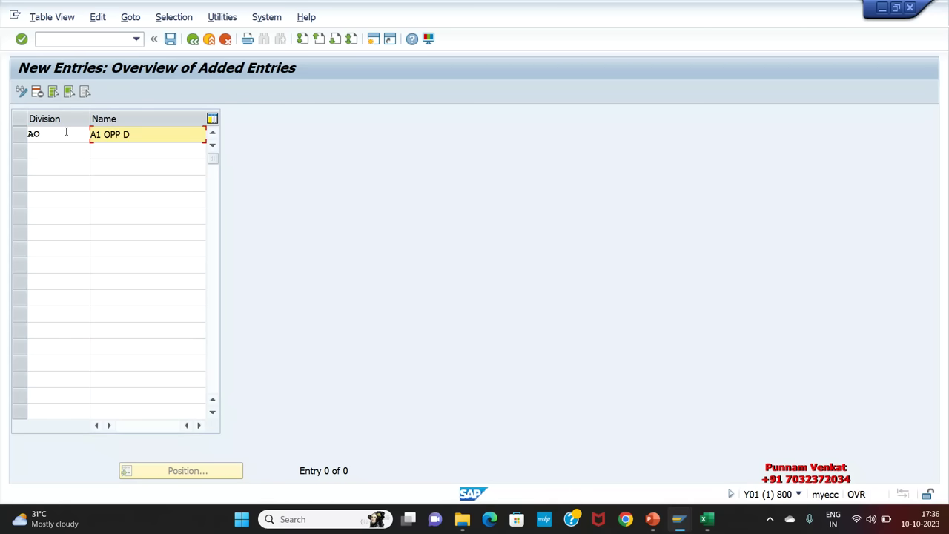
{"action": "key", "text": "Tab"}
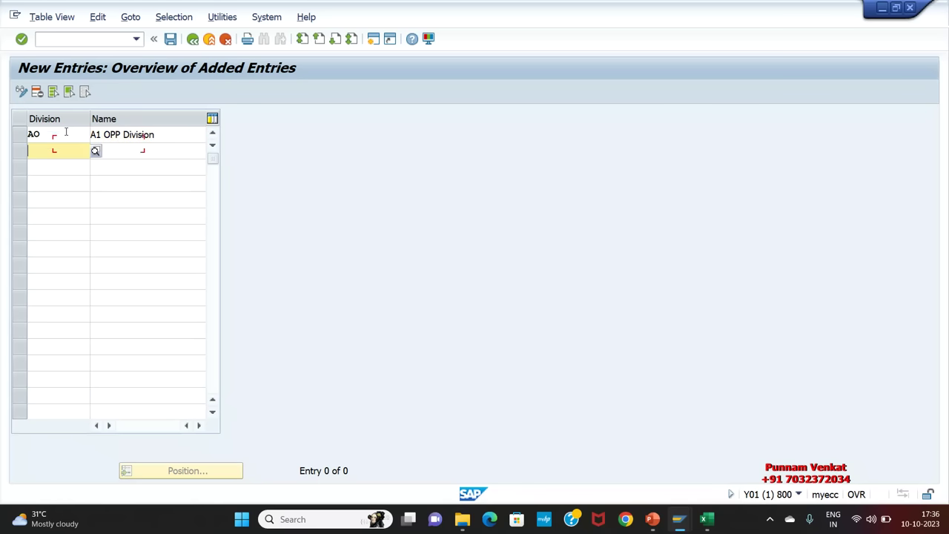
Enter division AP with the name A1 PPP Division in the second row and confirm the entries
{"action": "type", "text": "A"}
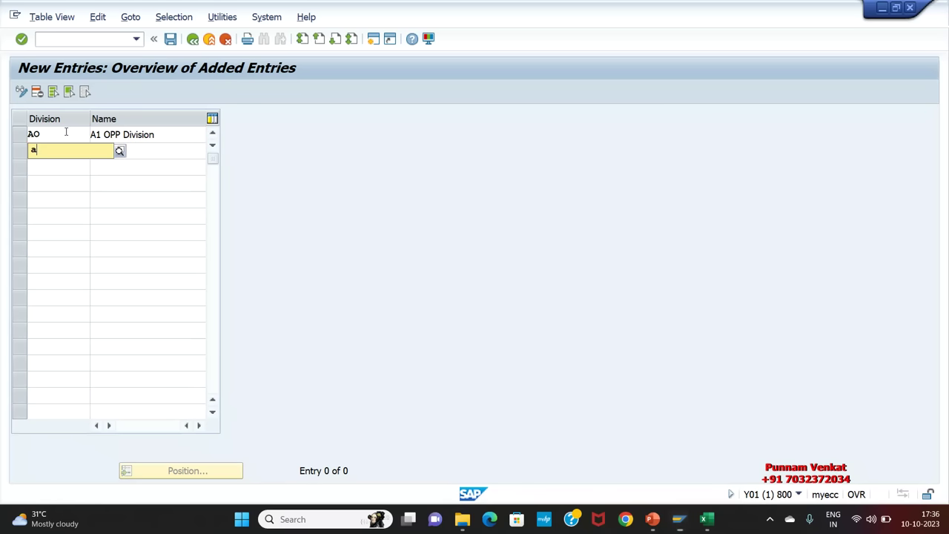
{"action": "key", "text": "BackSpace"}
{"action": "type", "text": "AP"}
{"action": "key", "text": "Tab"}
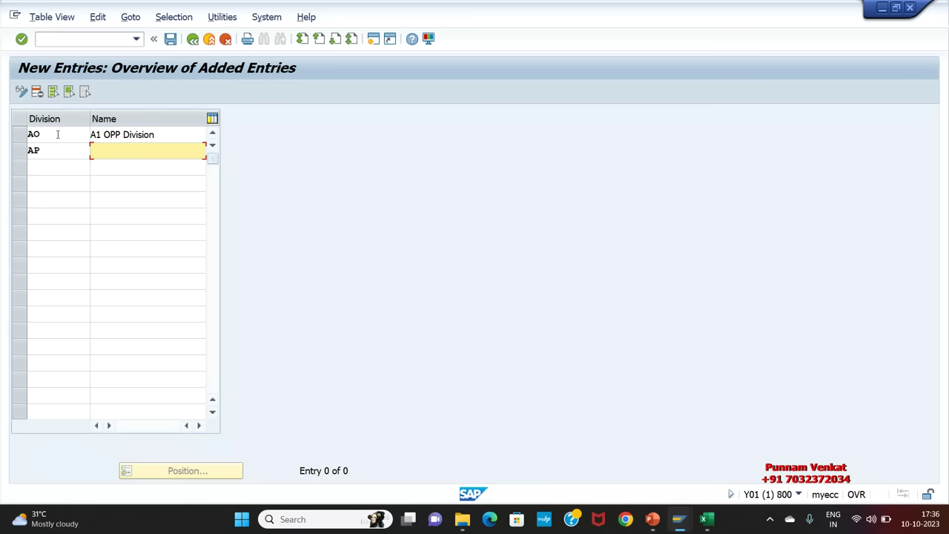
{"action": "left_click", "coordinate": [57, 134]}
{"action": "left_click", "coordinate": [49, 150]}
{"action": "key", "text": "Up"}
{"action": "type", "text": "d"}
{"action": "key", "text": "Return"}
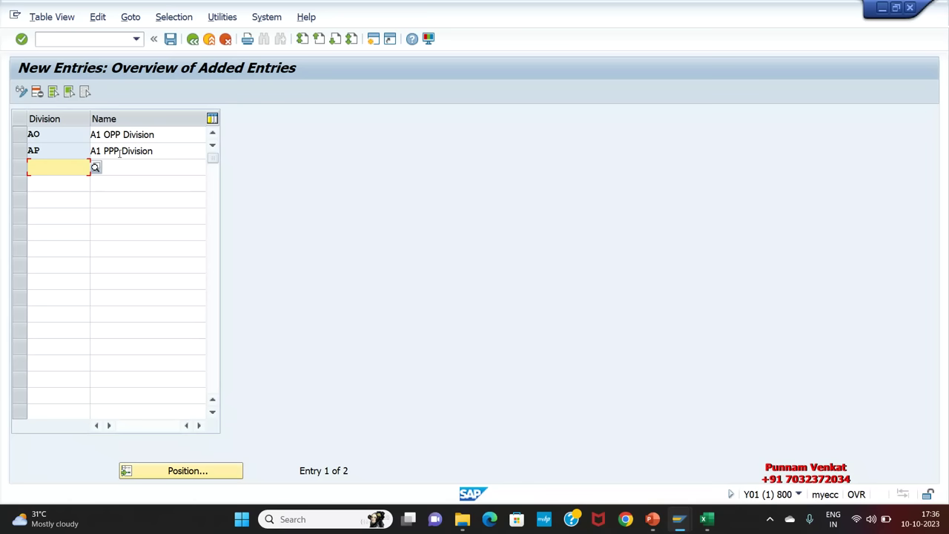
Re-enter the name of division AO as A1 OPP Division and save the new division entries
{"action": "left_click", "coordinate": [122, 134]}
{"action": "type", "text": "steel"}
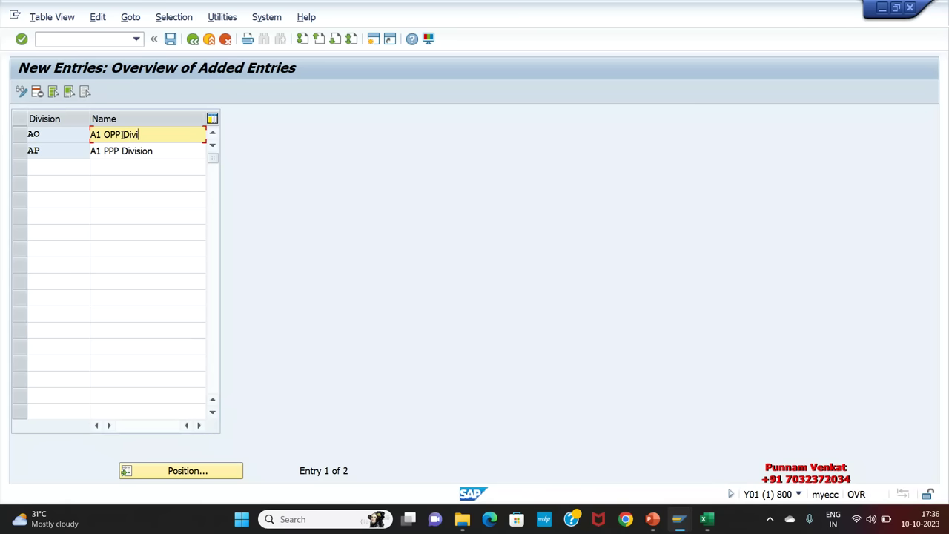
{"action": "type", "text": "on"}
{"action": "key", "text": "Return"}
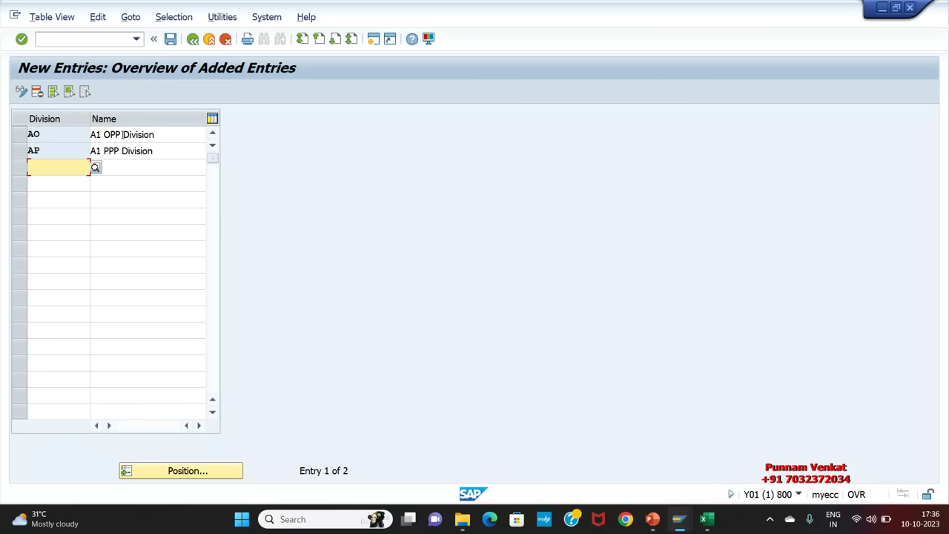
{"action": "left_click", "coordinate": [171, 40]}
{"action": "left_click", "coordinate": [271, 253]}
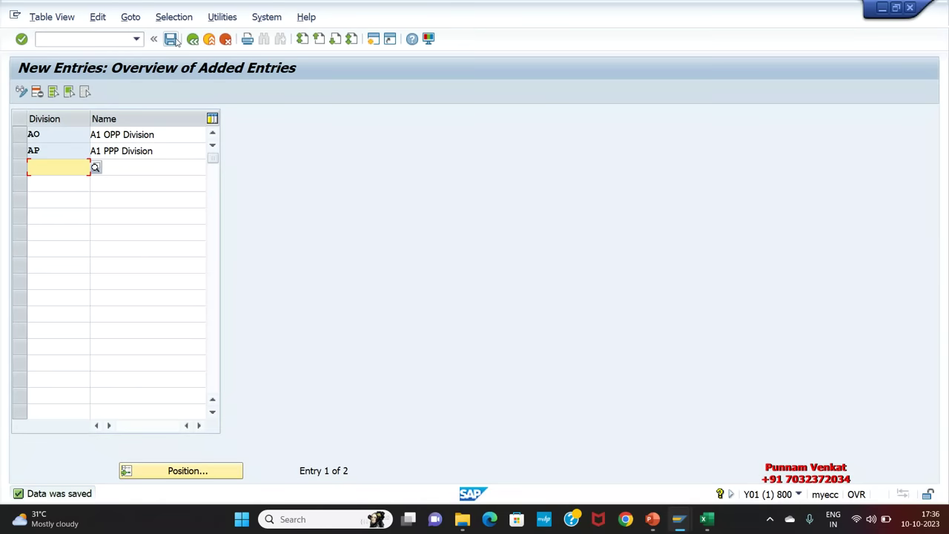
Leave the division entries, close the division activity selection and return to the SAP Easy Access screen
{"action": "left_click", "coordinate": [191, 39]}
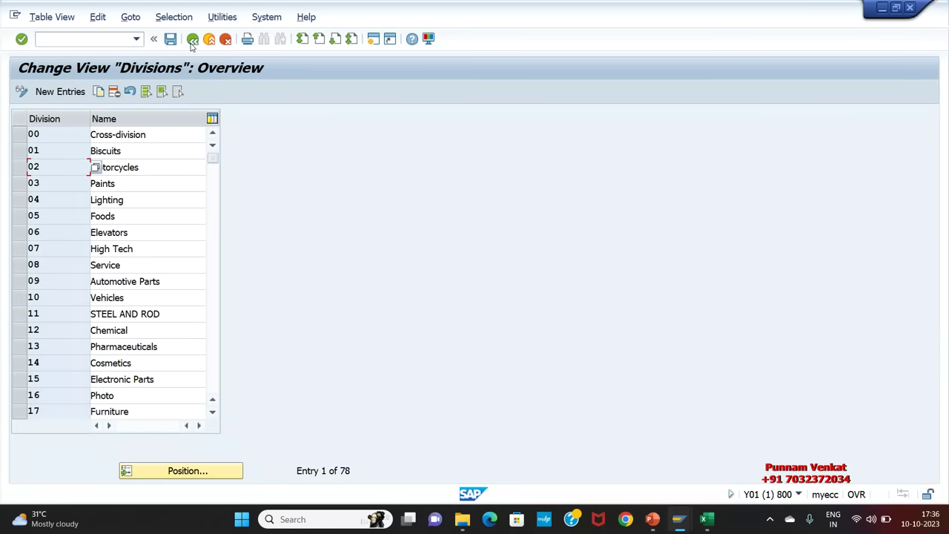
{"action": "left_click", "coordinate": [192, 39]}
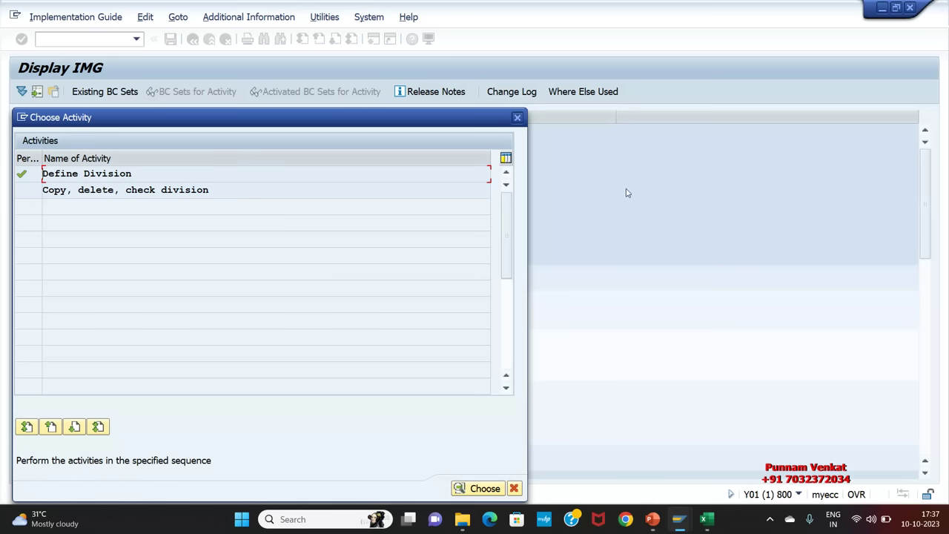
{"action": "left_click", "coordinate": [517, 117]}
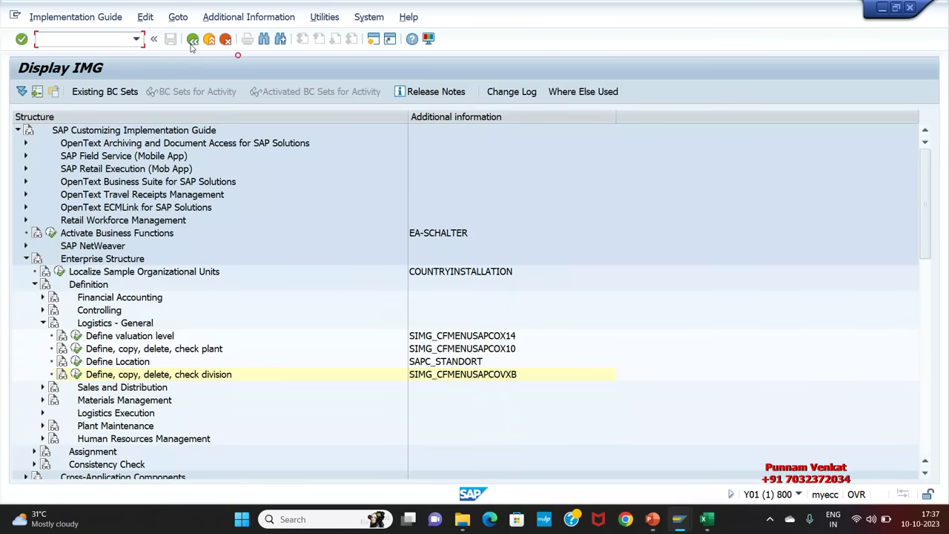
{"action": "left_click", "coordinate": [192, 40]}
{"action": "left_click", "coordinate": [192, 41]}
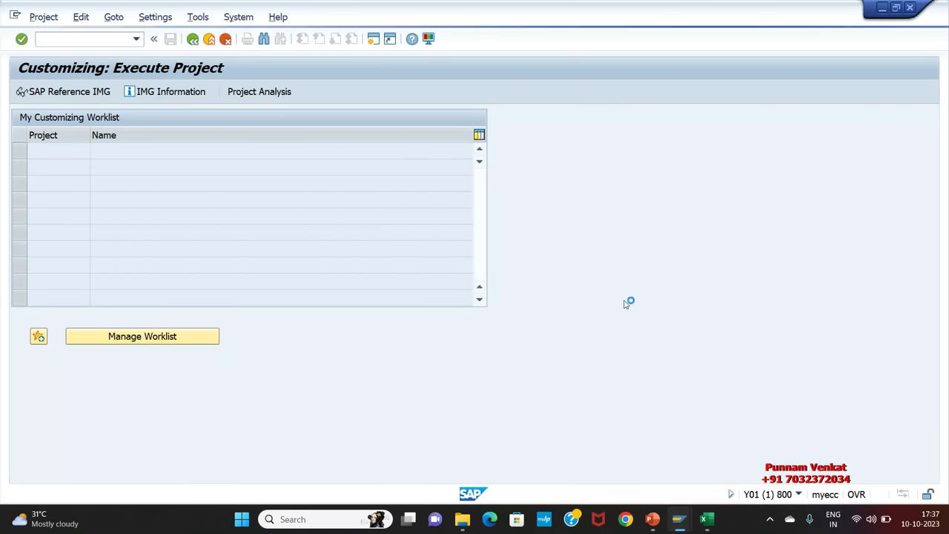
Switch to the Excel notes and fill the Sales office ( Branch Office ) row, B7:E7, with the same light blue as the rows above
{"action": "left_click", "coordinate": [707, 526]}
{"action": "left_click", "coordinate": [400, 375]}
{"action": "scroll", "coordinate": [401, 374], "scroll_direction": "down", "scroll_amount": 1}
{"action": "scroll", "coordinate": [359, 374], "scroll_direction": "up", "scroll_amount": 2}
{"action": "scroll", "coordinate": [359, 375], "scroll_direction": "up", "scroll_amount": 5}
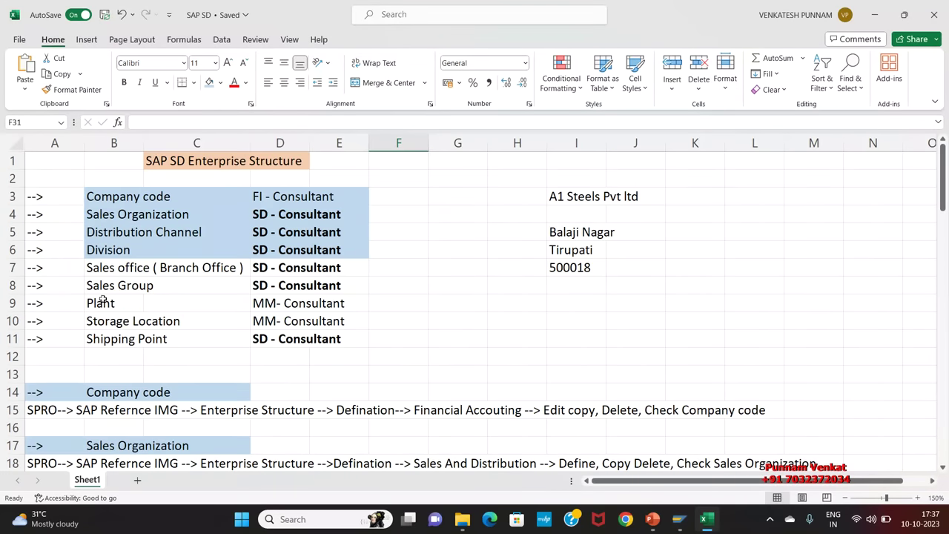
{"action": "left_click", "coordinate": [95, 273]}
{"action": "key", "text": "shift+Right"}
{"action": "key", "text": "shift+Right"}
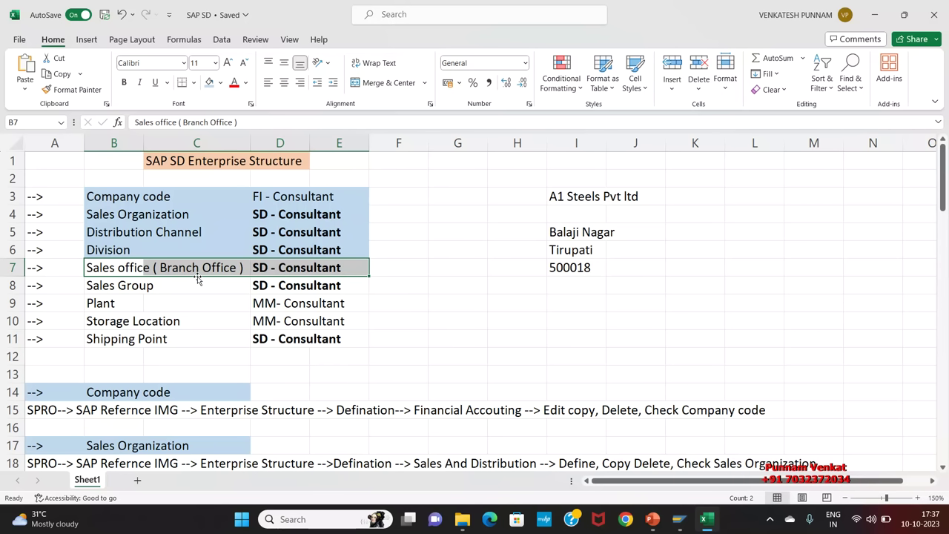
{"action": "left_click", "coordinate": [209, 83]}
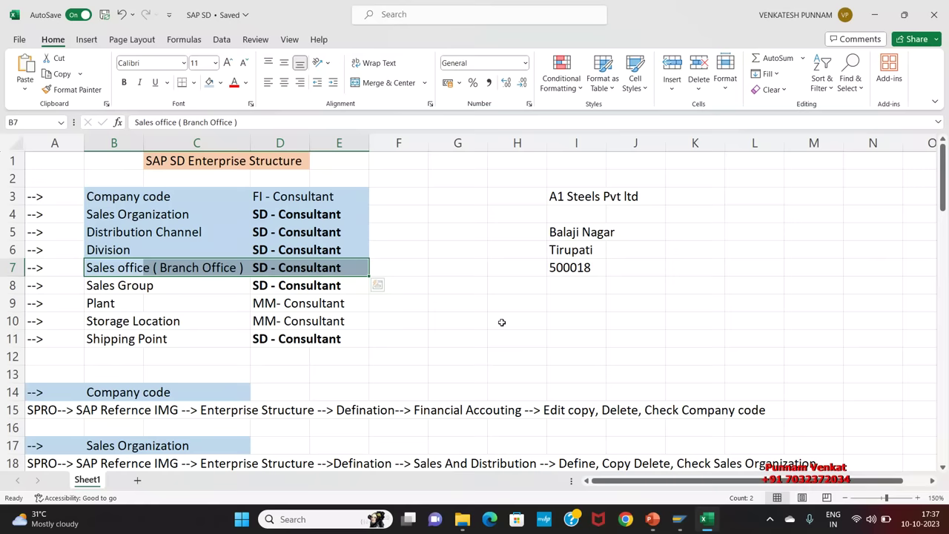
Fill the Sales office ( Branch Office ) heading in A26:C26 with the light blue of the other completed headings
{"action": "scroll", "coordinate": [474, 326], "scroll_direction": "down", "scroll_amount": 6}
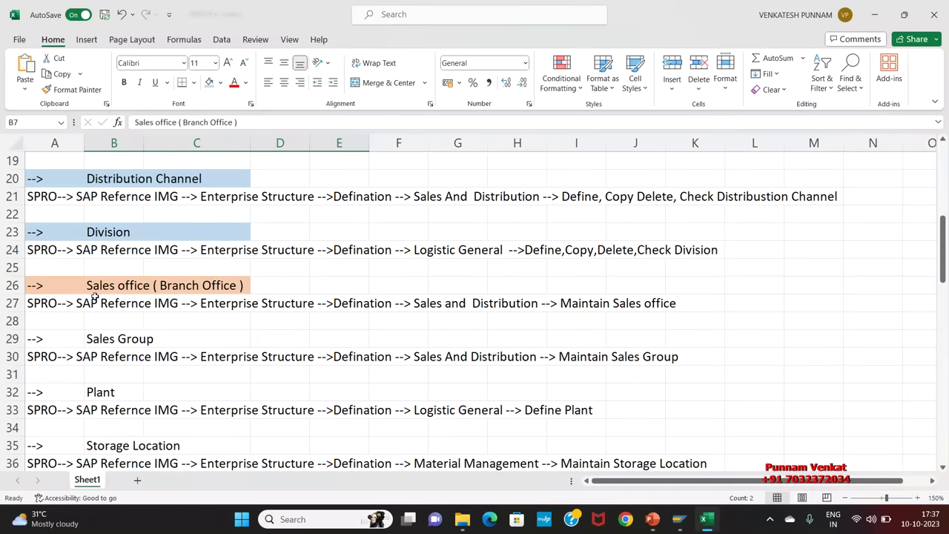
{"action": "left_click_drag", "start_coordinate": [36, 285], "coordinate": [222, 284]}
{"action": "left_click", "coordinate": [210, 83]}
Examine the customizing path to Maintain Sales office in row 27, from SPRO through Enterprise Structure, Definition and Sales and Distribution
{"action": "left_click", "coordinate": [45, 310]}
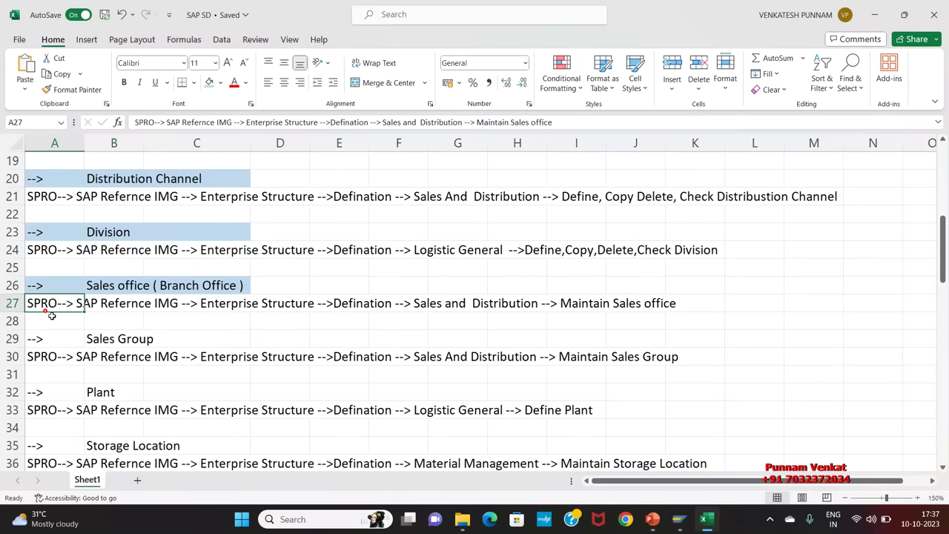
{"action": "left_click", "coordinate": [129, 318]}
{"action": "left_click", "coordinate": [280, 317]}
{"action": "left_click", "coordinate": [434, 320]}
{"action": "left_click", "coordinate": [586, 321]}
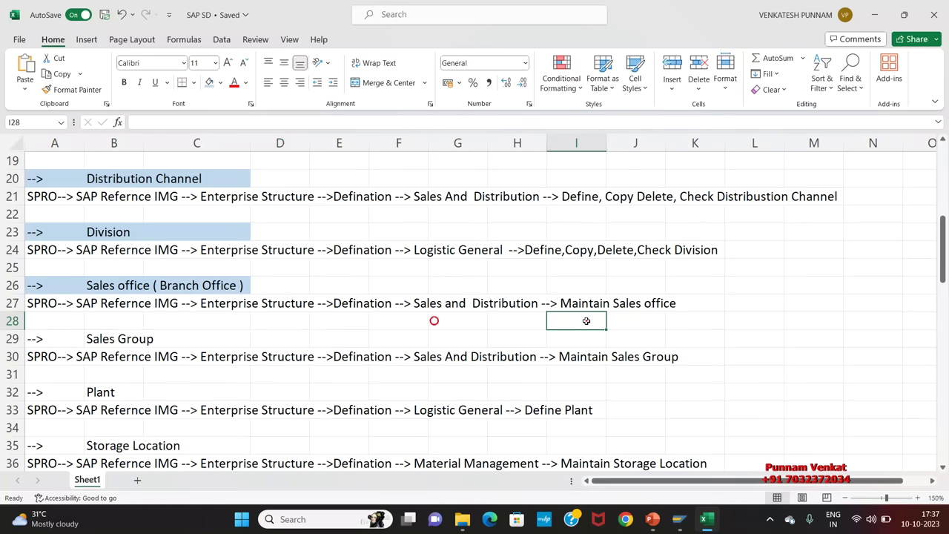
{"action": "left_click", "coordinate": [114, 320]}
{"action": "left_click", "coordinate": [248, 318]}
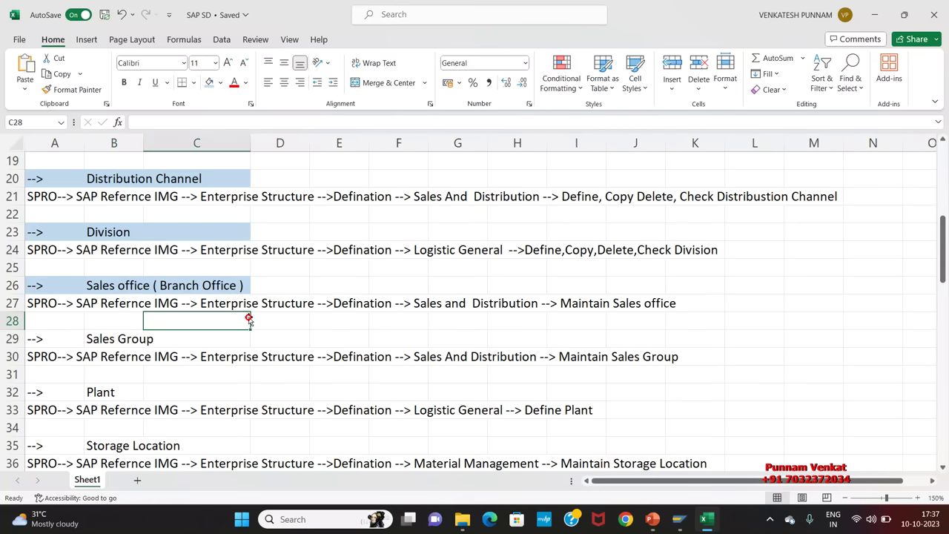
{"action": "left_click", "coordinate": [365, 316]}
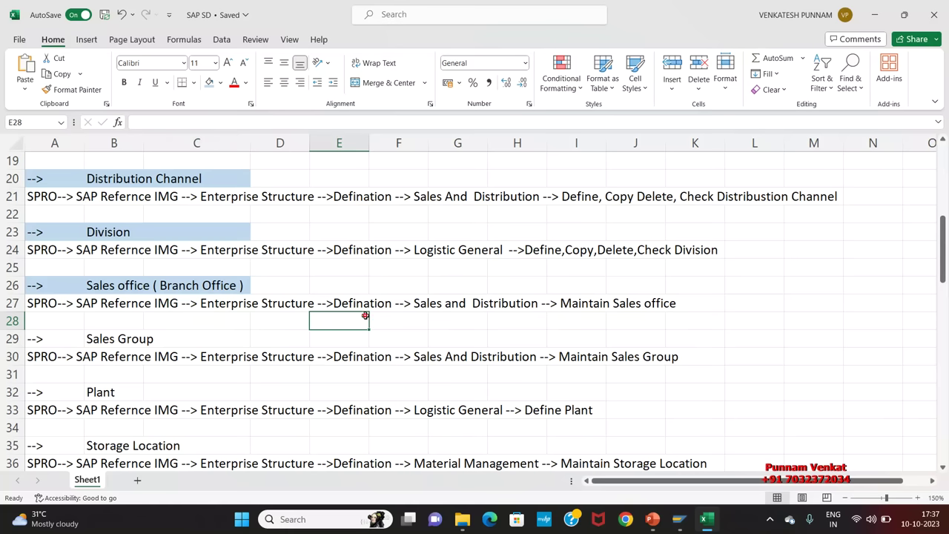
{"action": "left_click", "coordinate": [462, 319]}
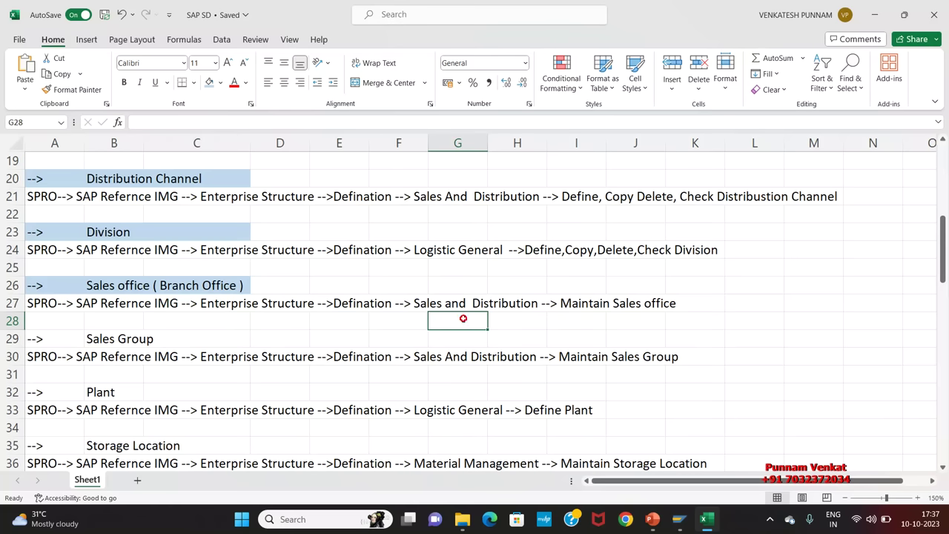
{"action": "left_click", "coordinate": [599, 319]}
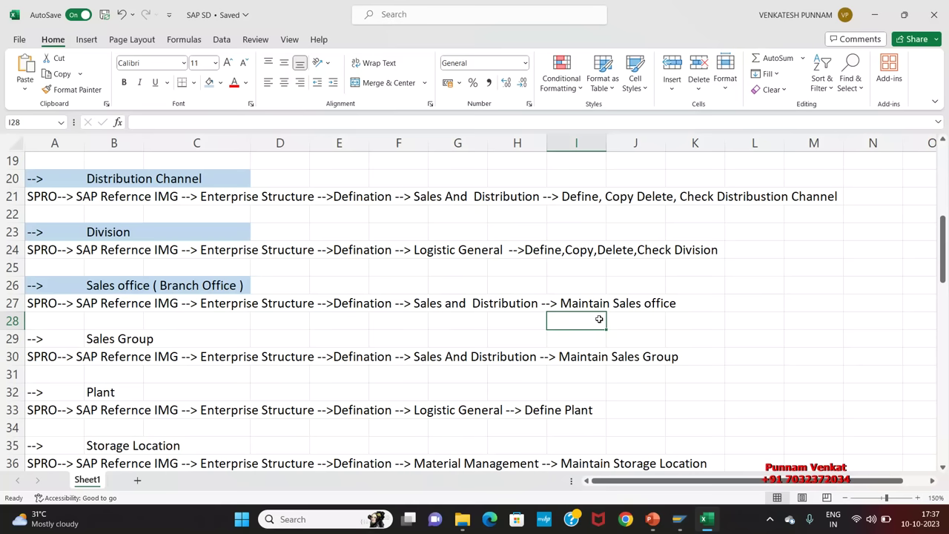
{"action": "left_click", "coordinate": [11, 304]}
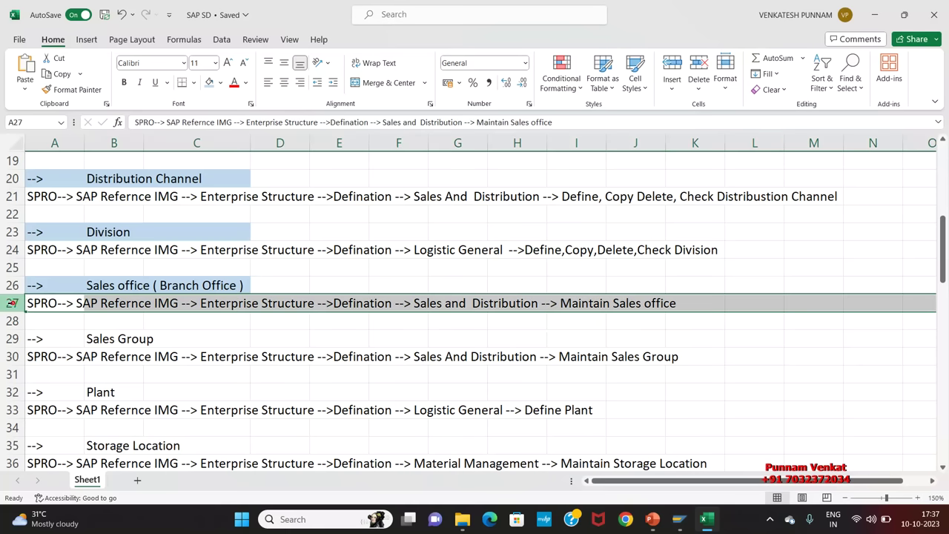
Switch to the PowerPoint presentation and show slide 6, Sales office – SD Consultant
{"action": "key", "text": "alt+Tab"}
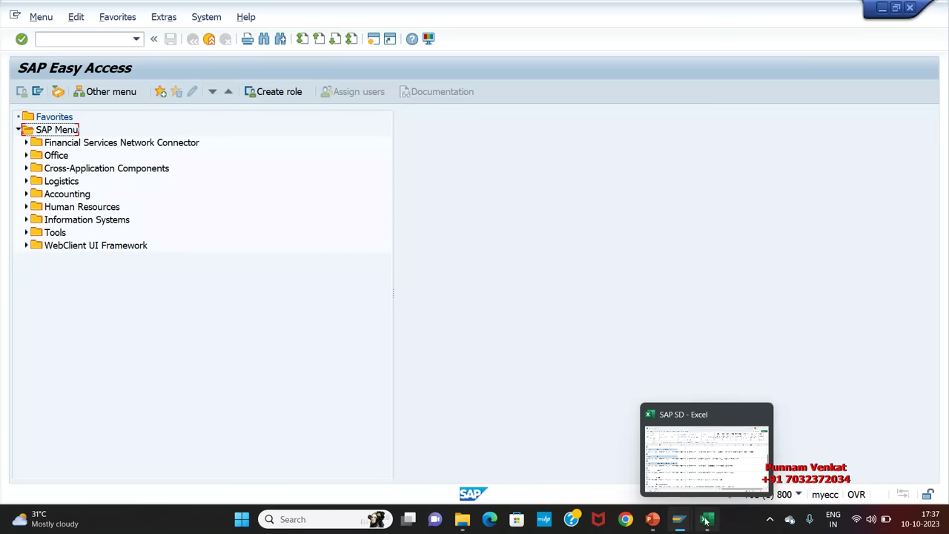
{"action": "left_click", "coordinate": [650, 465]}
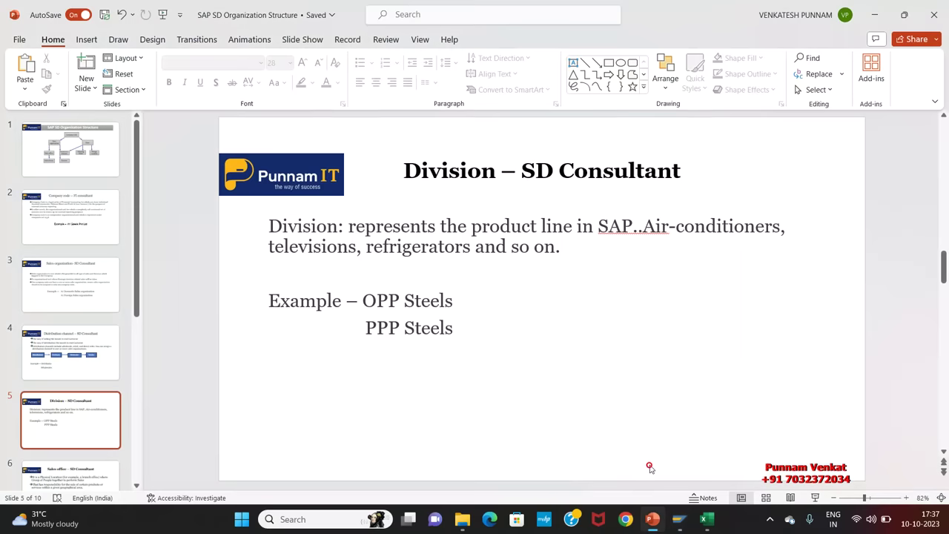
{"action": "scroll", "coordinate": [155, 353], "scroll_direction": "down", "scroll_amount": 2}
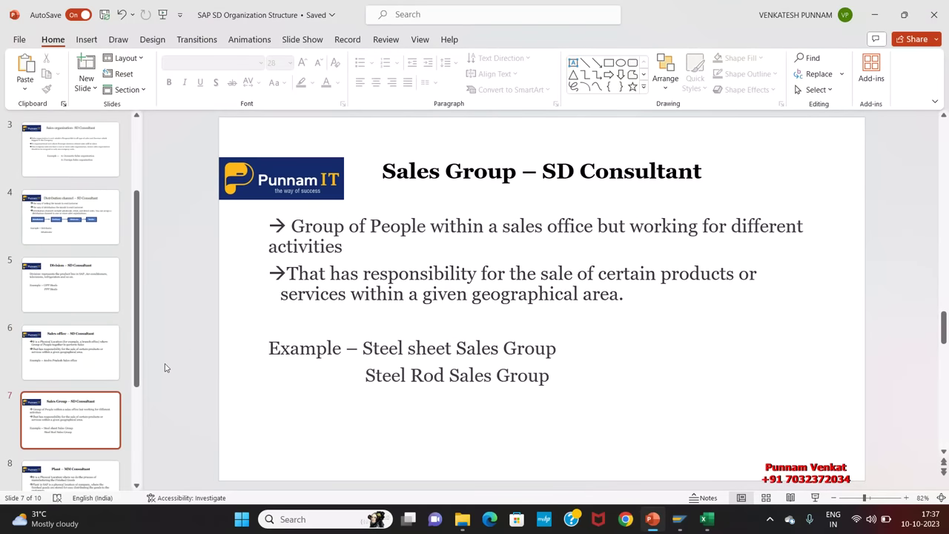
{"action": "left_click", "coordinate": [91, 303]}
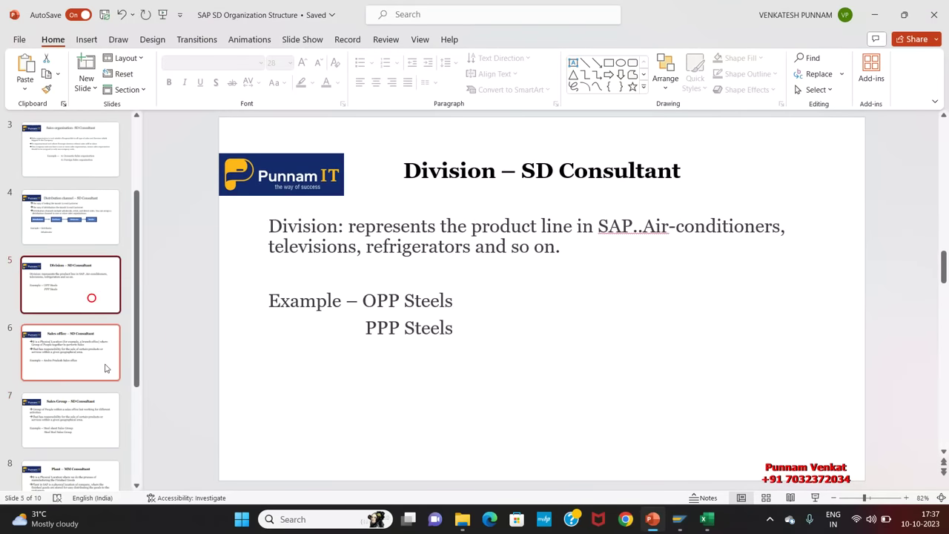
{"action": "left_click", "coordinate": [106, 364]}
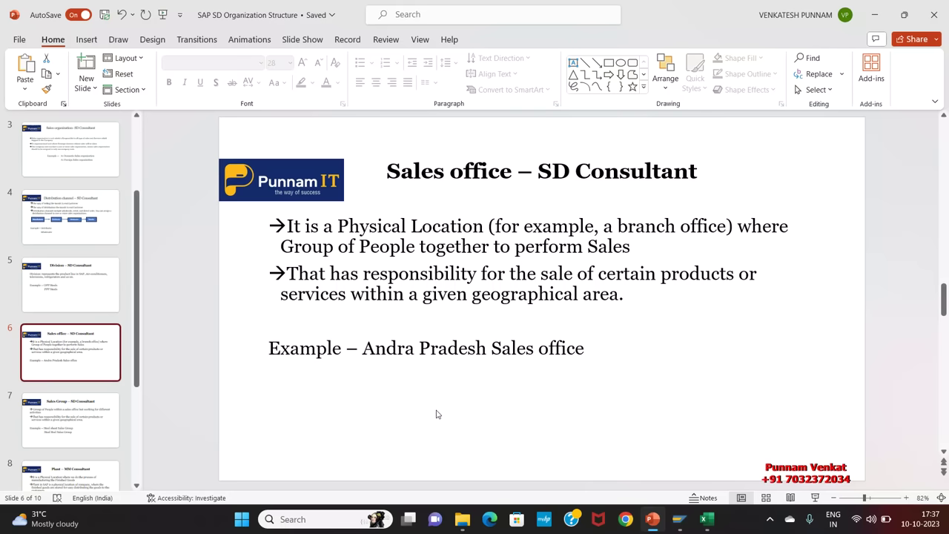
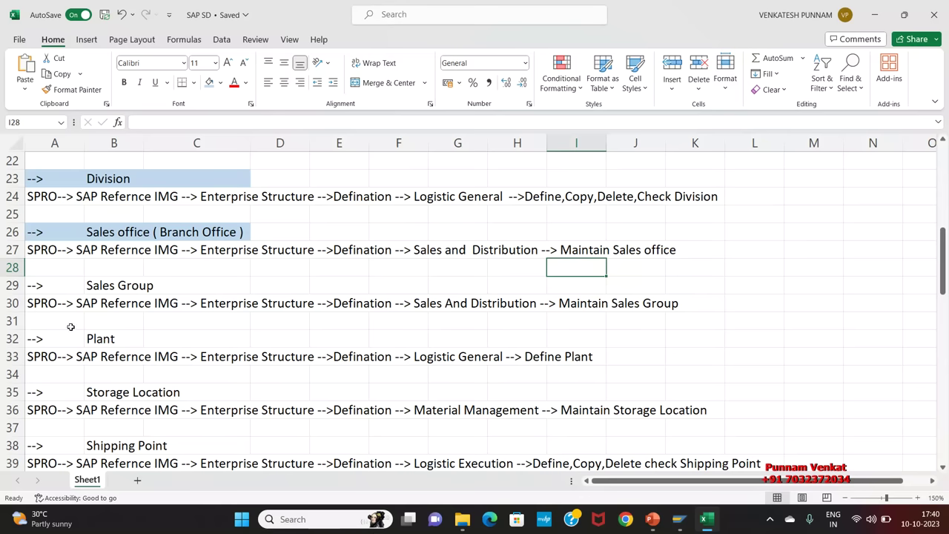
Go over the Sales office path in row 27 of the Excel notes once more
{"action": "left_click", "coordinate": [40, 264]}
{"action": "left_click", "coordinate": [148, 252]}
{"action": "left_click", "coordinate": [327, 264]}
{"action": "left_click", "coordinate": [518, 266]}
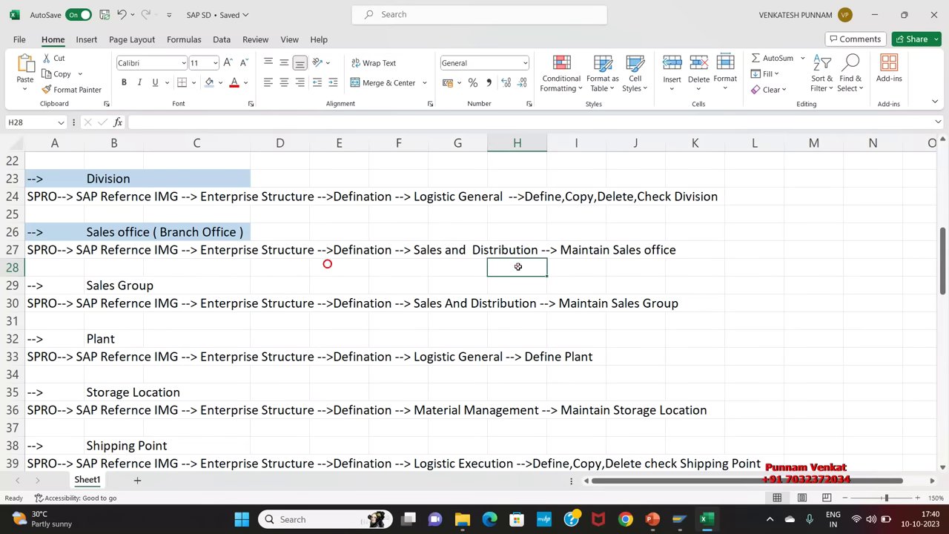
Highlight the Andra Pradesh Sales office example on the PowerPoint slide and return to the Excel notes
{"action": "key", "text": "alt+Tab"}
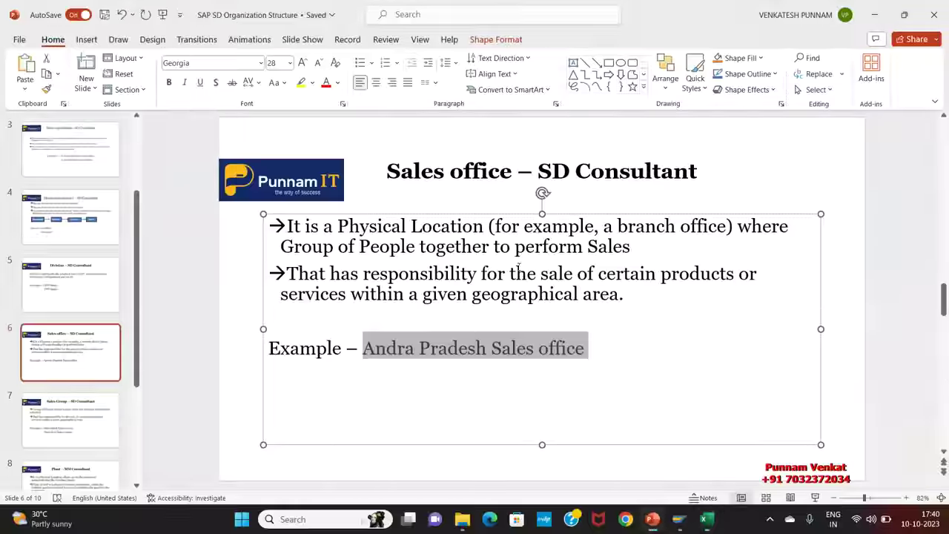
{"action": "left_click", "coordinate": [184, 397]}
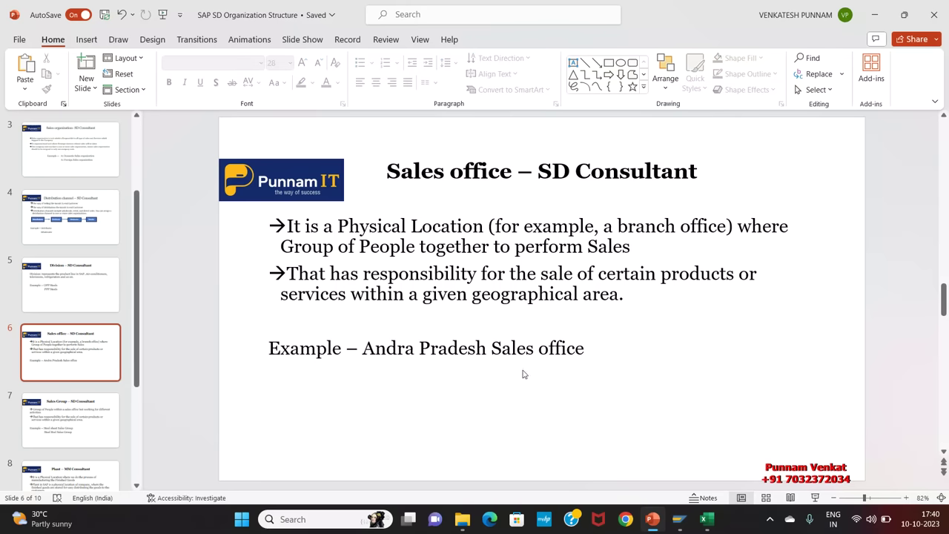
{"action": "left_click_drag", "start_coordinate": [611, 348], "coordinate": [346, 348]}
{"action": "key", "text": "alt+Tab"}
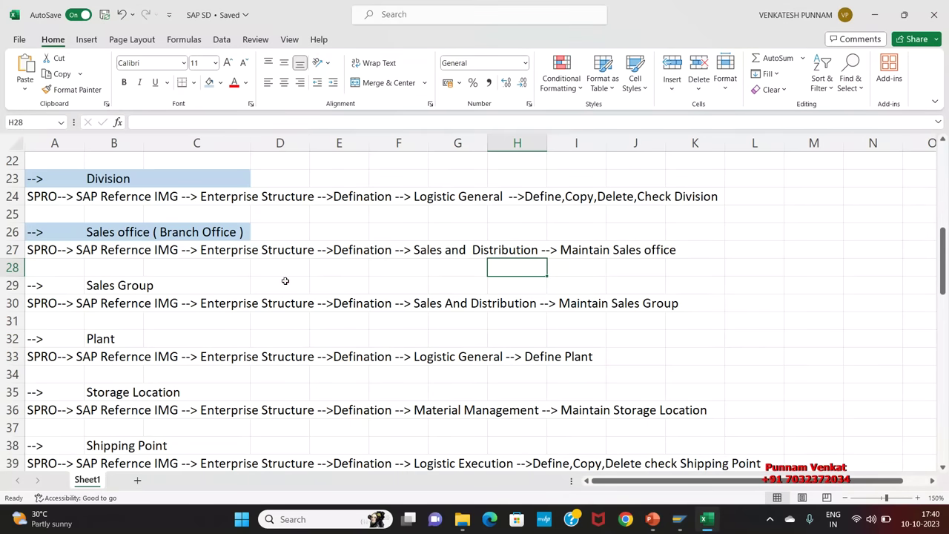
{"action": "left_click", "coordinate": [285, 281]}
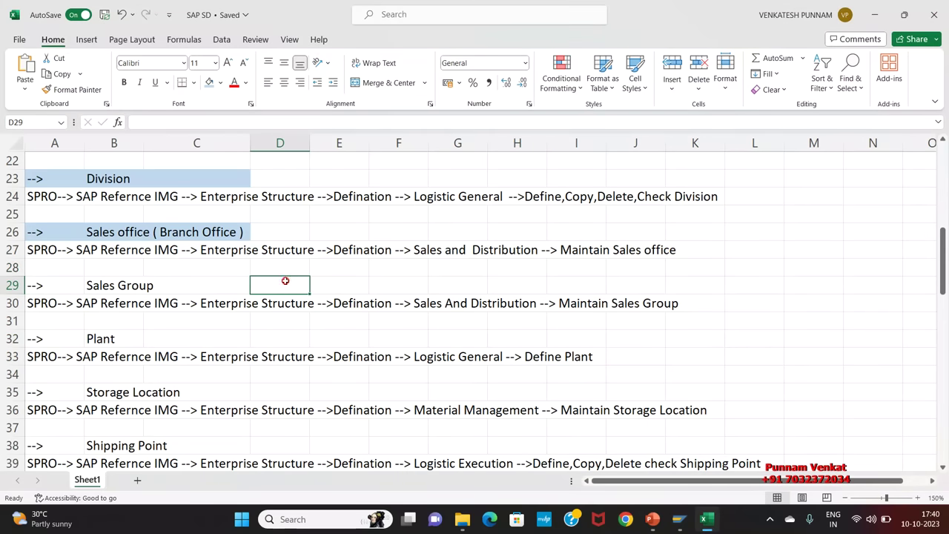
Switch to SAP, run transaction SPRO and open the SAP Reference IMG
{"action": "key", "text": "alt+Tab"}
{"action": "key", "text": "alt+Tab"}
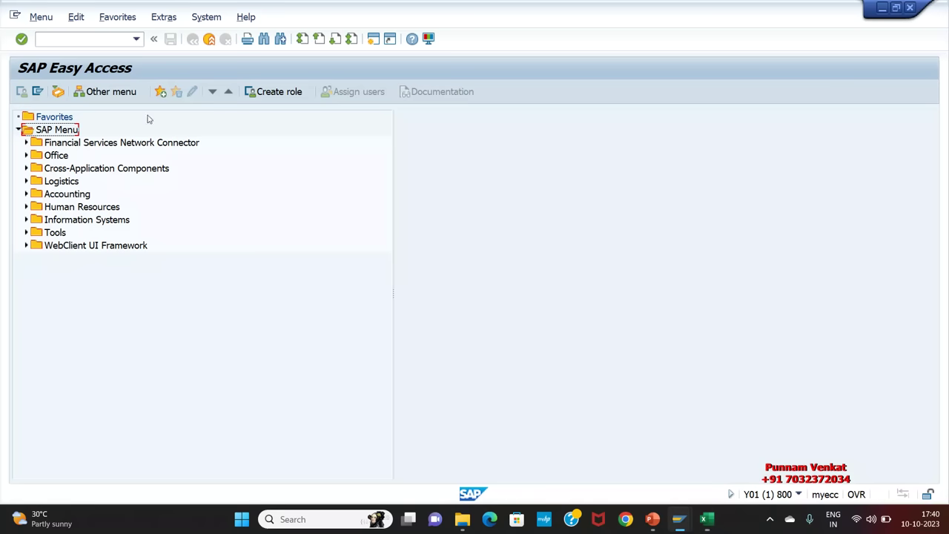
{"action": "left_click", "coordinate": [97, 35]}
{"action": "type", "text": "SPRO"}
{"action": "key", "text": "Return"}
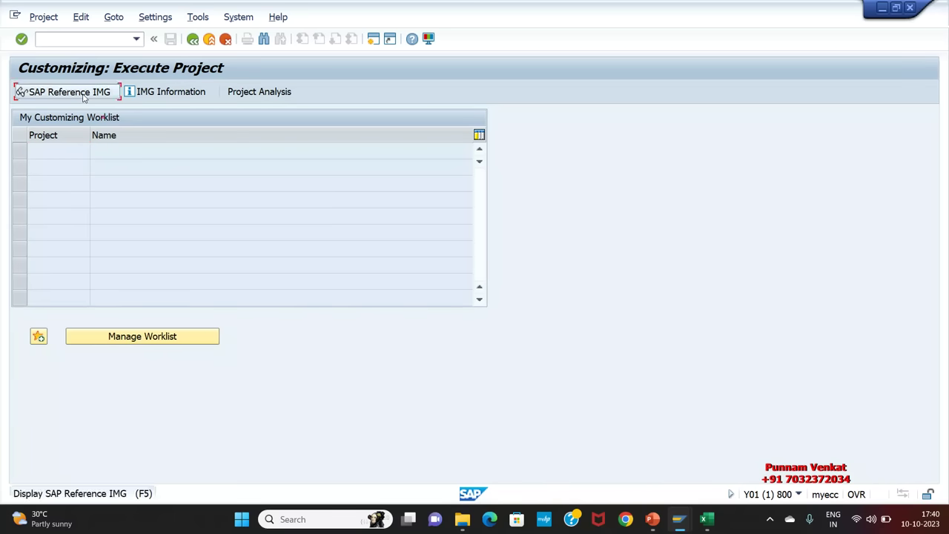
{"action": "left_click", "coordinate": [87, 92]}
Expand Enterprise Structure and its Definition node in the IMG structure
{"action": "left_click", "coordinate": [92, 247]}
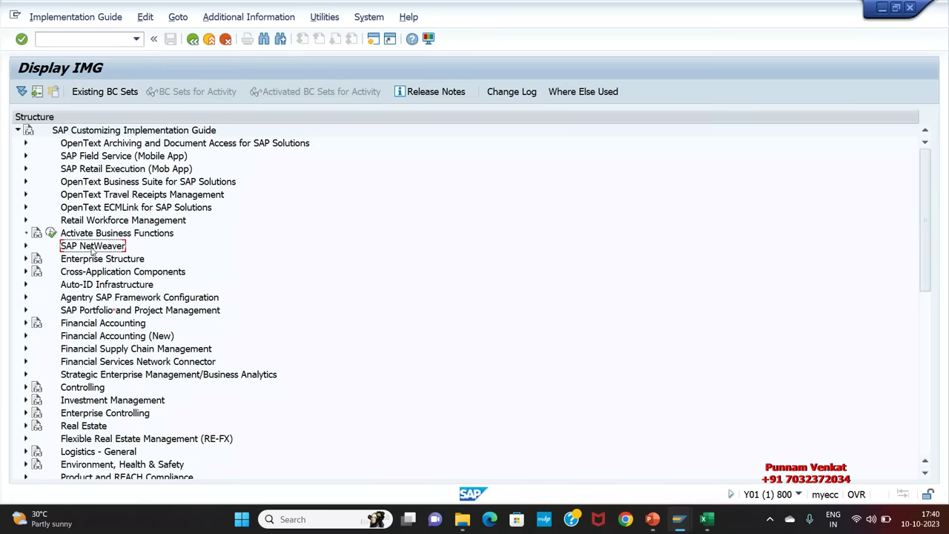
{"action": "key", "text": "Down"}
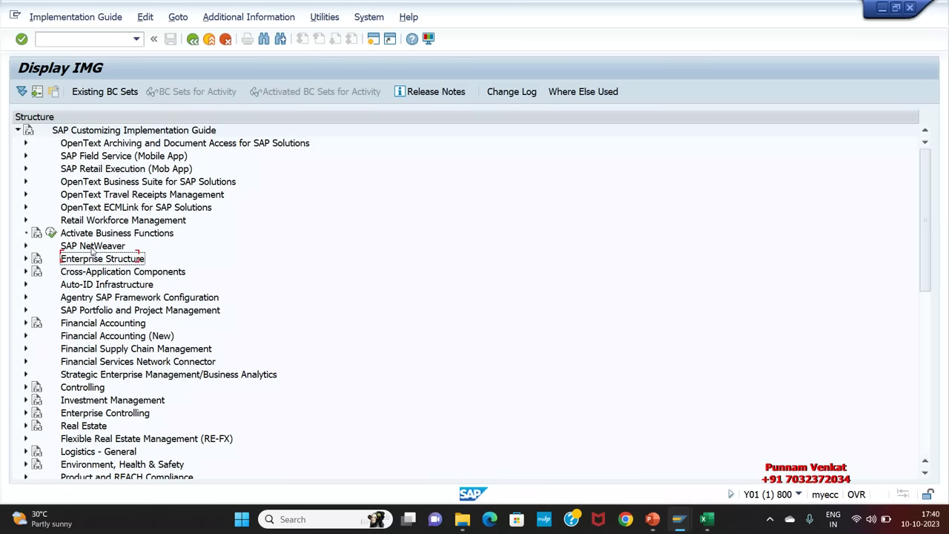
{"action": "key", "text": "Right"}
{"action": "key", "text": "Down"}
{"action": "key", "text": "Down"}
{"action": "key", "text": "Right"}
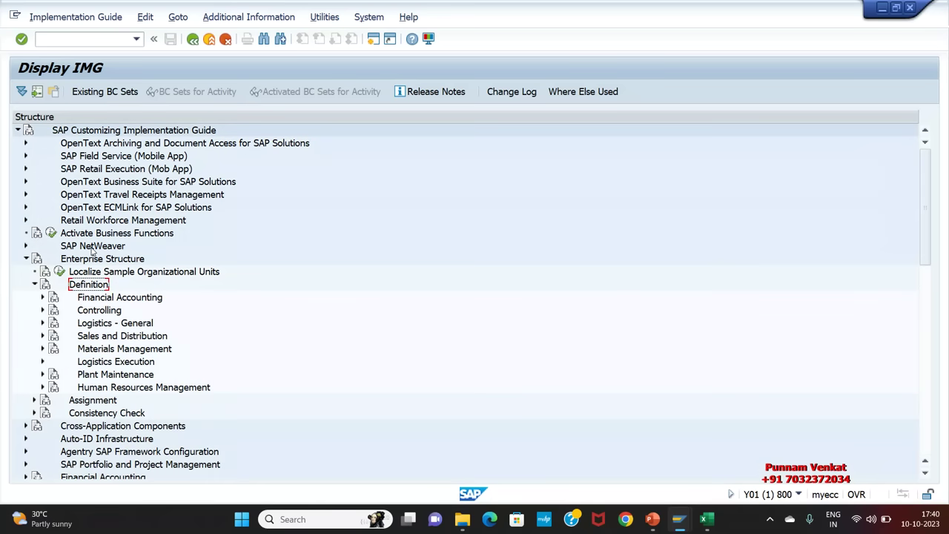
Expand the Sales and Distribution node under Definition
{"action": "key", "text": "Down"}
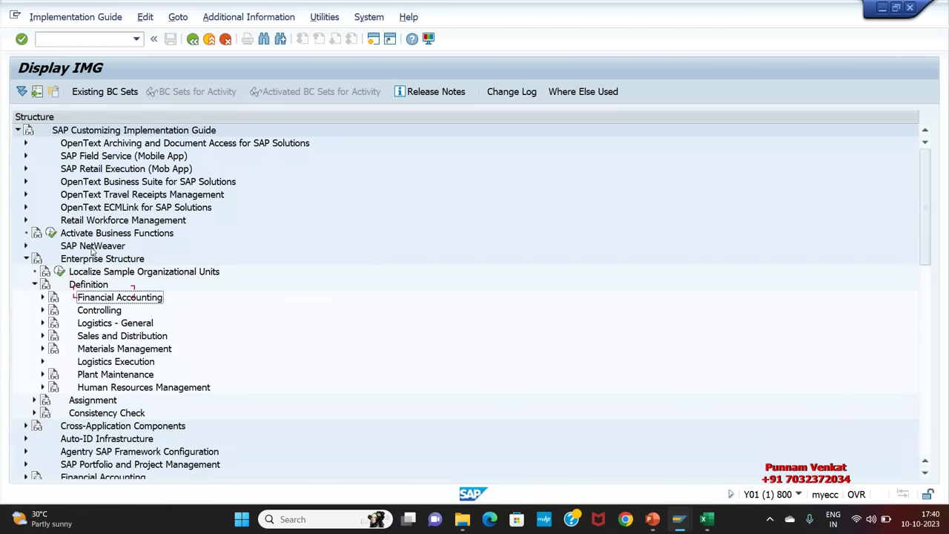
{"action": "key", "text": "Down"}
{"action": "key", "text": "Down"}
{"action": "key", "text": "Down"}
{"action": "key", "text": "Right"}
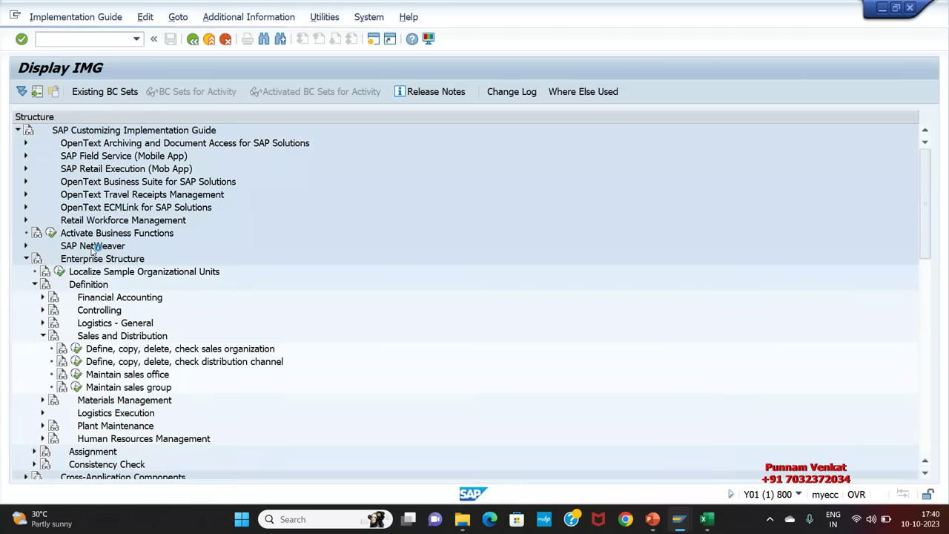
Execute the Maintain sales office activity under Sales and Distribution
{"action": "key", "text": "Down"}
{"action": "key", "text": "Down"}
{"action": "key", "text": "Up"}
{"action": "key", "text": "Down"}
{"action": "key", "text": "Down"}
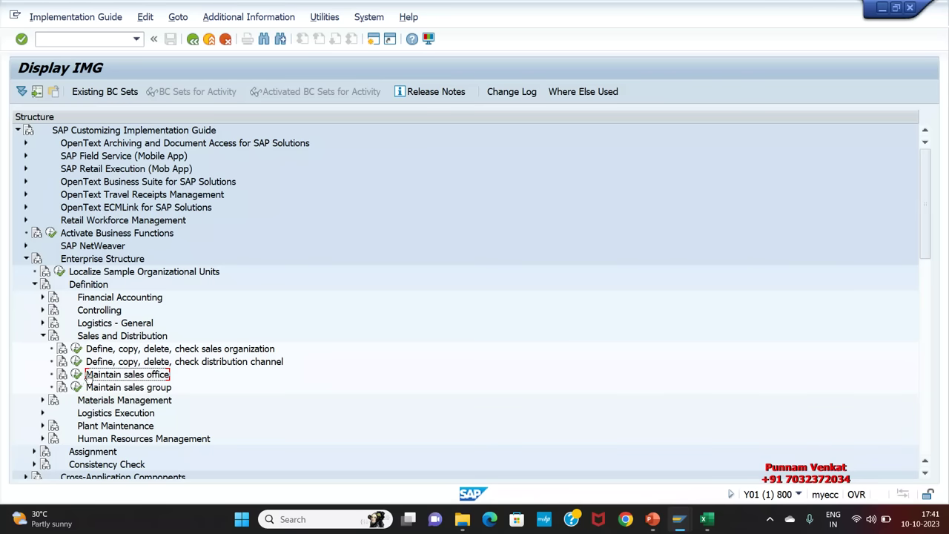
{"action": "left_click", "coordinate": [76, 374]}
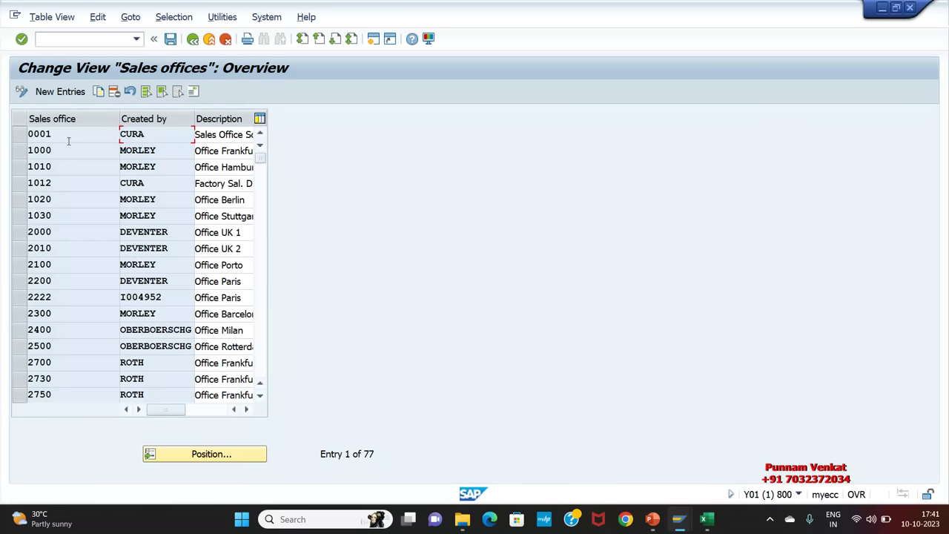
Add a new sales office entry A1SO with the description "A1 AP Sales office"
{"action": "left_click", "coordinate": [68, 93]}
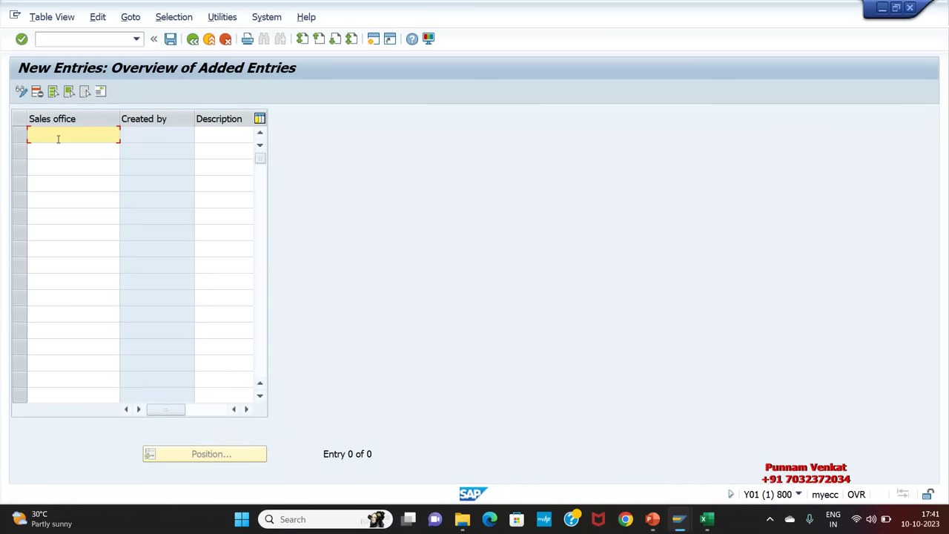
{"action": "left_click", "coordinate": [217, 134]}
{"action": "left_click", "coordinate": [106, 137]}
{"action": "type", "text": "A1SO"}
{"action": "key", "text": "Tab"}
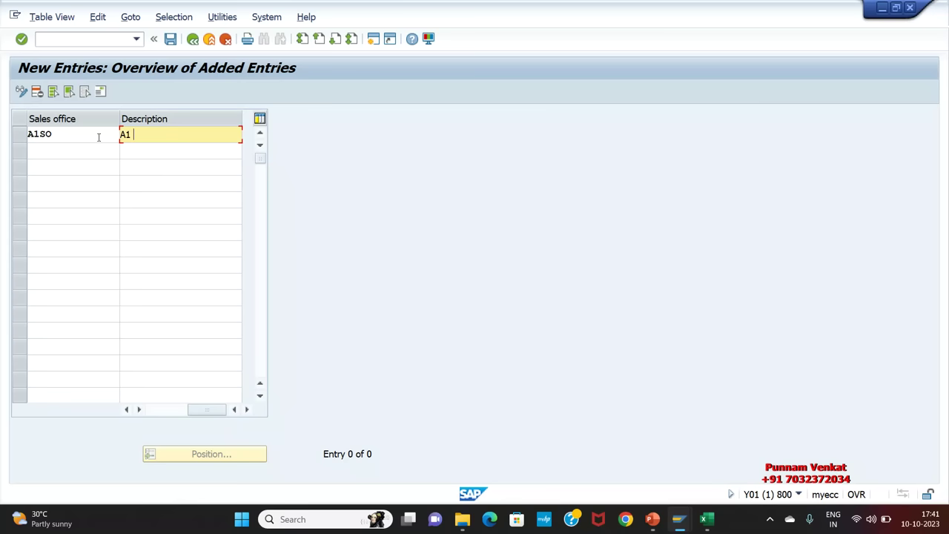
{"action": "type", "text": "A1 AN"}
{"action": "key", "text": "BackSpace"}
{"action": "type", "text": "P Sales office"}
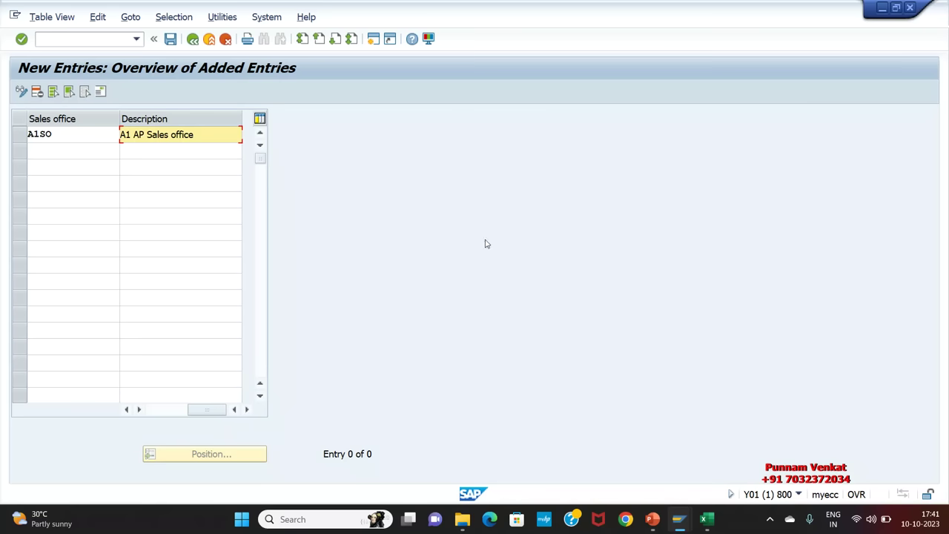
Save the new sales office and enter "A1 AP Sales office" in both name lines of its address
{"action": "left_click", "coordinate": [170, 39]}
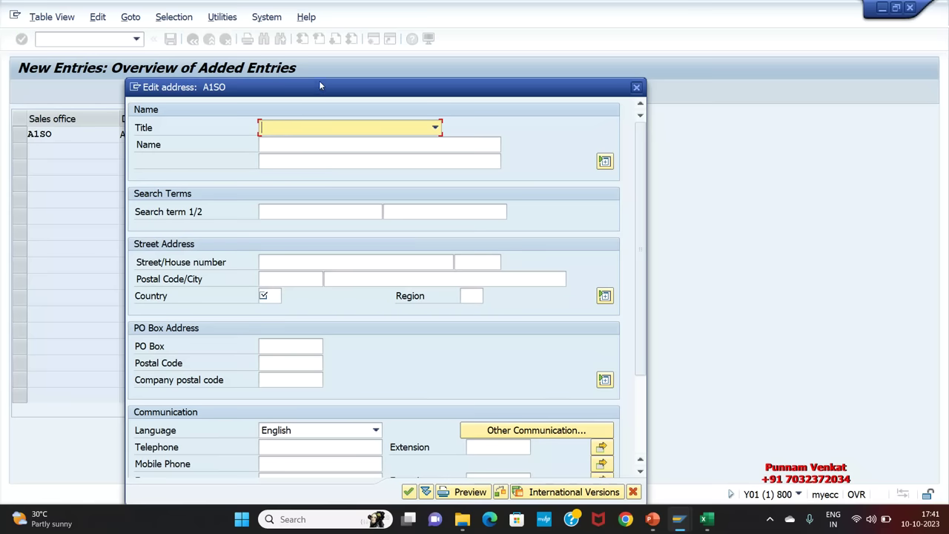
{"action": "left_click_drag", "start_coordinate": [320, 87], "coordinate": [534, 48]}
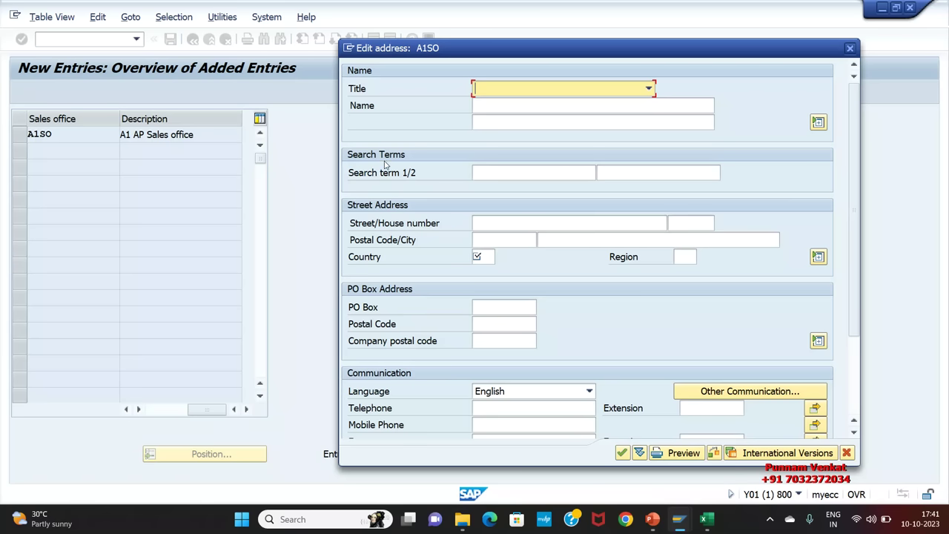
{"action": "left_click", "coordinate": [486, 107]}
{"action": "type", "text": "a"}
{"action": "key", "text": "BackSpace"}
{"action": "type", "text": "A1"}
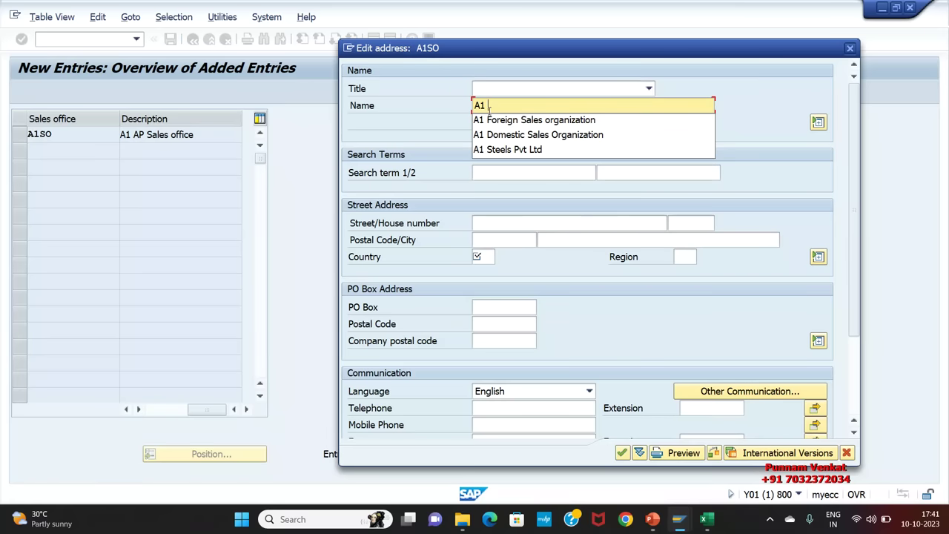
{"action": "type", "text": " AP Sales of"}
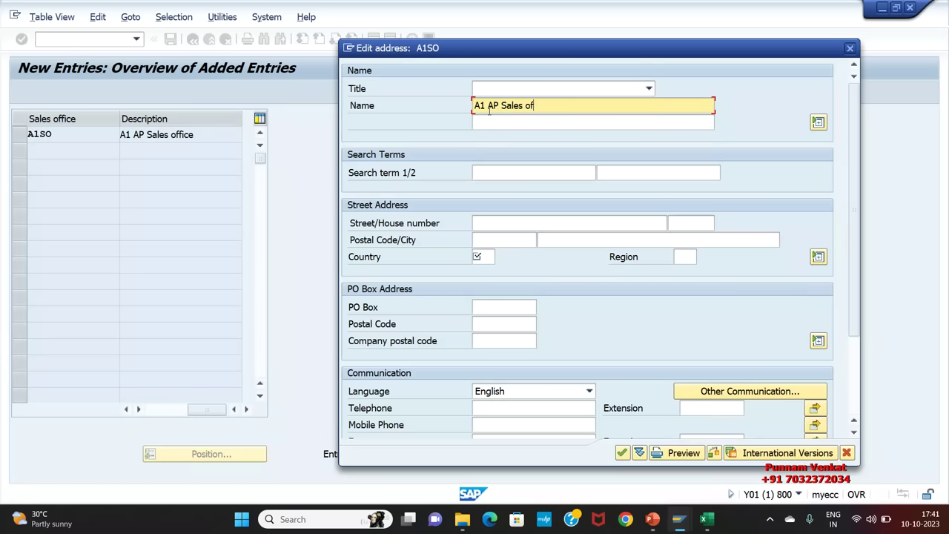
{"action": "type", "text": "fice"}
{"action": "key", "text": "BackSpace"}
{"action": "key", "text": "Tab"}
{"action": "type", "text": "A1 AP Sales office"}
{"action": "key", "text": "Tab"}
{"action": "key", "text": "Tab"}
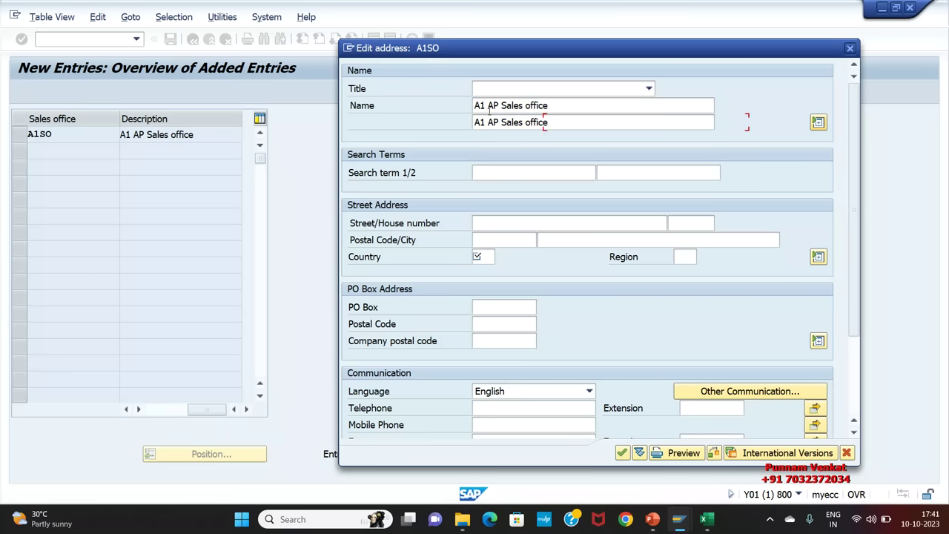
Enter A1S0 as the first search term and fill in the sales office's street and house number
{"action": "type", "text": "a"}
{"action": "key", "text": "BackSpace"}
{"action": "type", "text": "A1SO"}
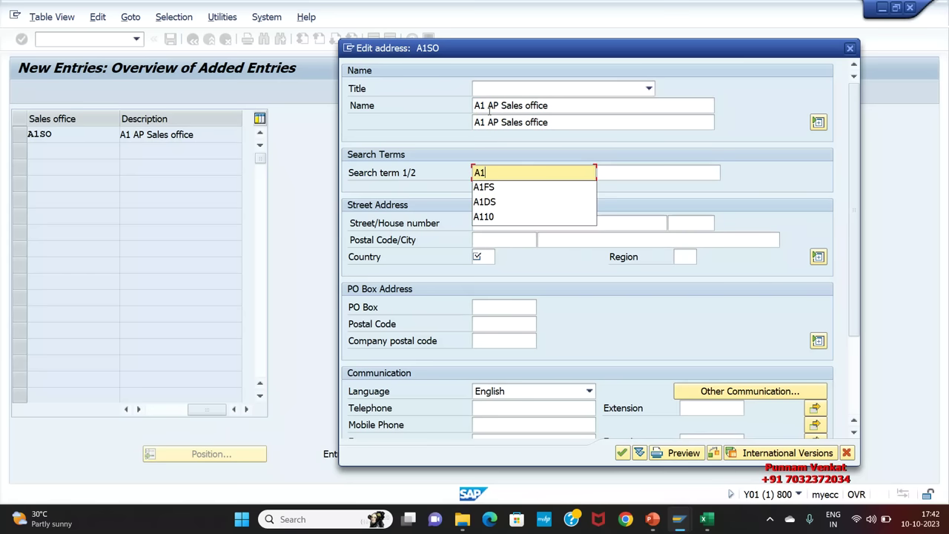
{"action": "key", "text": "Tab"}
{"action": "key", "text": "Tab"}
{"action": "type", "text": "Balaji Nagar"}
{"action": "key", "text": "Tab"}
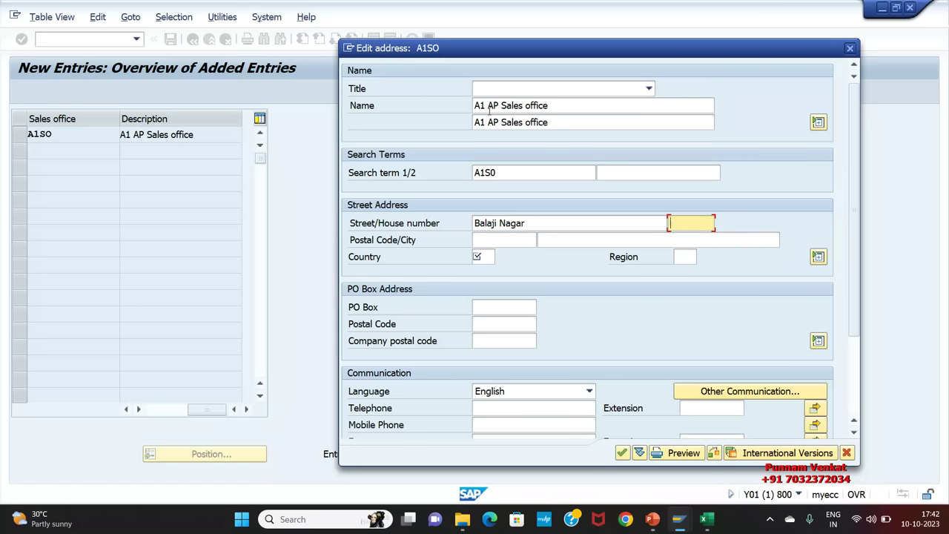
{"action": "type", "text": "67543290"}
{"action": "key", "text": "Tab"}
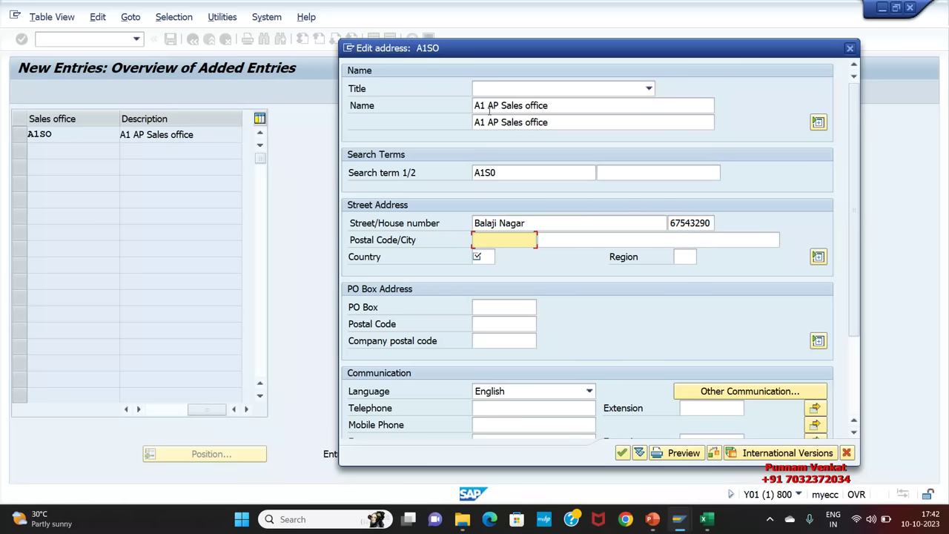
Complete the street address with the postal code and city, country IN and region 01
{"action": "type", "text": "500022"}
{"action": "key", "text": "Tab"}
{"action": "type", "text": "ti"}
{"action": "key", "text": "Down"}
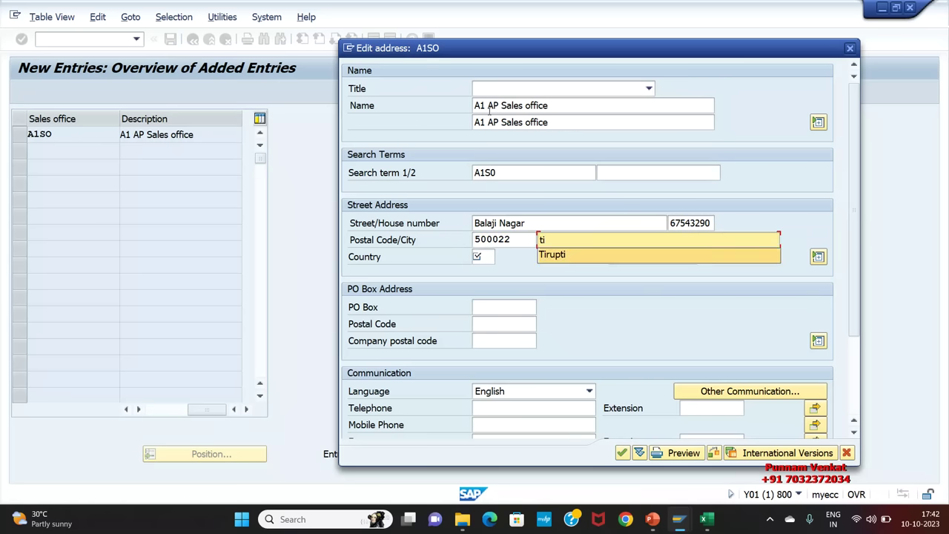
{"action": "key", "text": "Return"}
{"action": "key", "text": "Tab"}
{"action": "key", "text": "Down"}
{"action": "key", "text": "Return"}
{"action": "key", "text": "Tab"}
{"action": "key", "text": "Down"}
{"action": "key", "text": "Return"}
{"action": "key", "text": "Tab"}
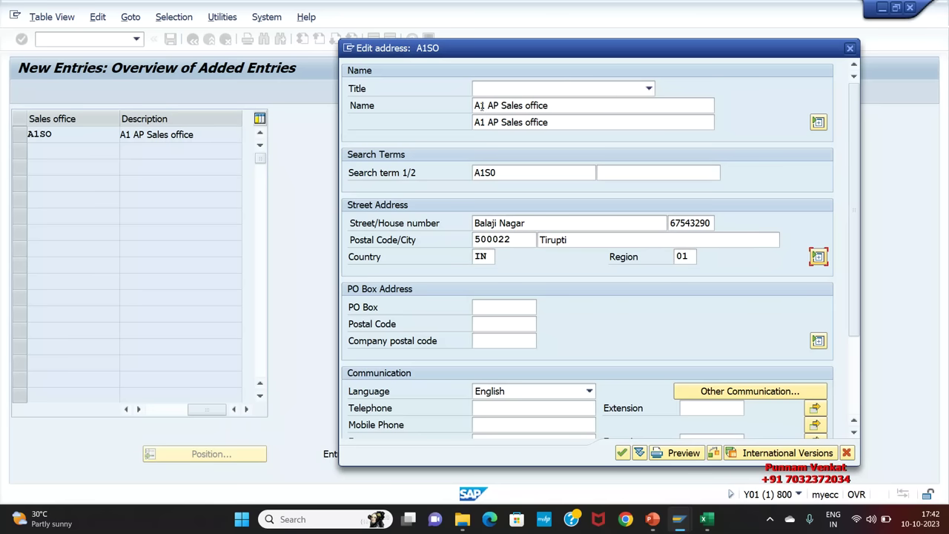
Copy the street address's postal code into the PO Box and Postal Code fields of the PO box address
{"action": "double_click", "coordinate": [523, 239]}
{"action": "key", "text": "ctrl+c"}
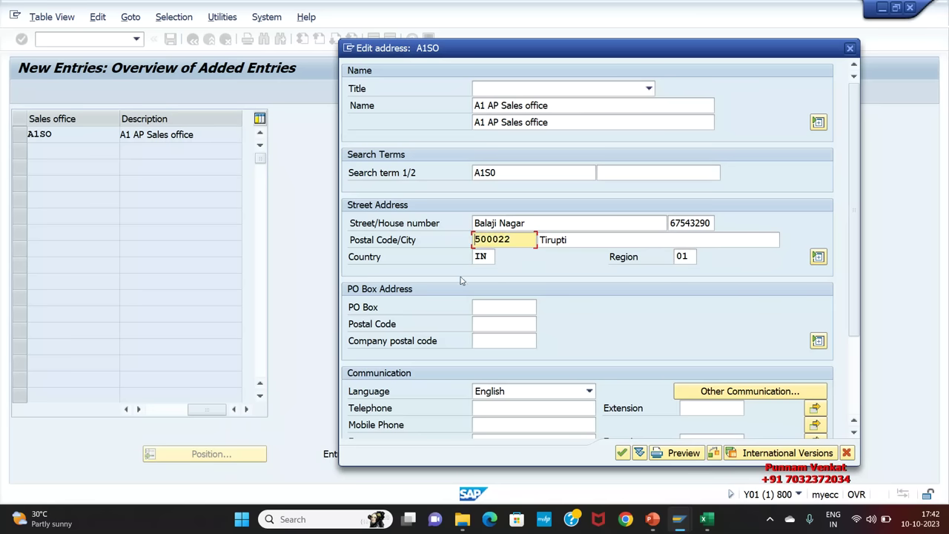
{"action": "left_click", "coordinate": [505, 307]}
{"action": "key", "text": "ctrl+v"}
{"action": "left_click", "coordinate": [501, 324]}
{"action": "key", "text": "ctrl+v"}
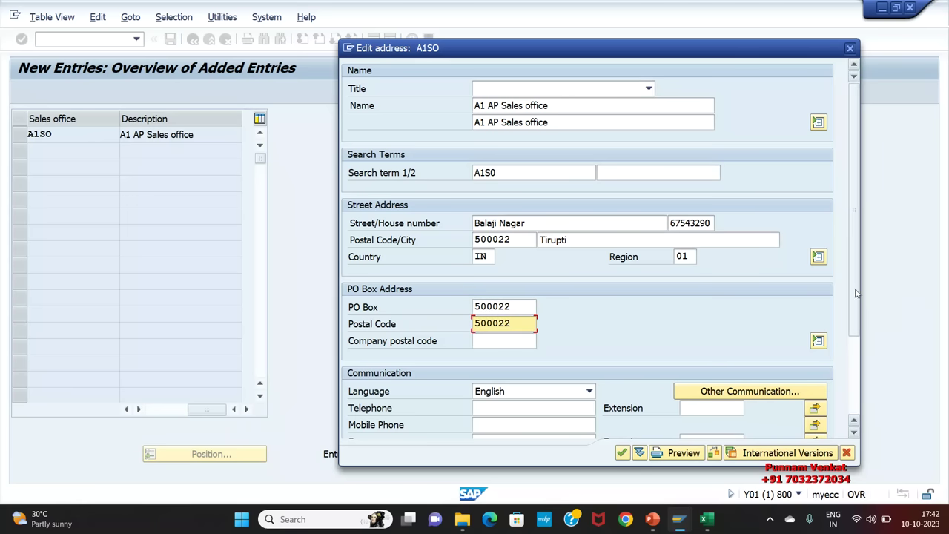
Confirm the address, accept customizing request Y01K900315 (A1 IMP Project) and save the sales office entry
{"action": "scroll", "coordinate": [857, 293], "scroll_direction": "down", "scroll_amount": 5}
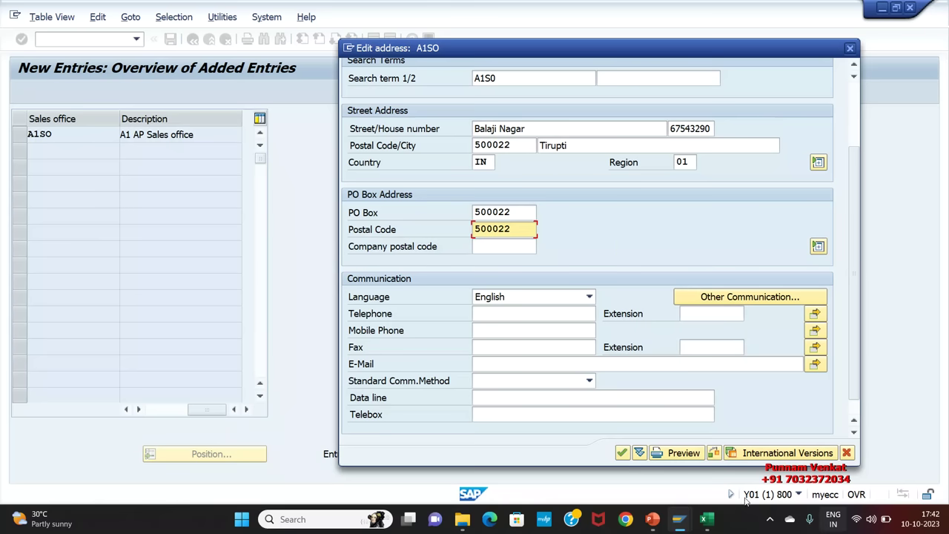
{"action": "left_click", "coordinate": [622, 453]}
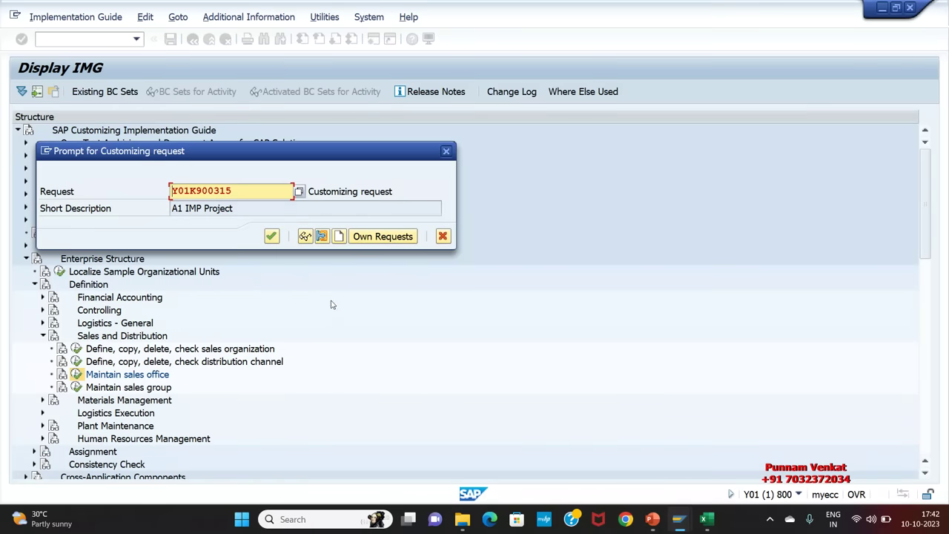
{"action": "left_click", "coordinate": [272, 236]}
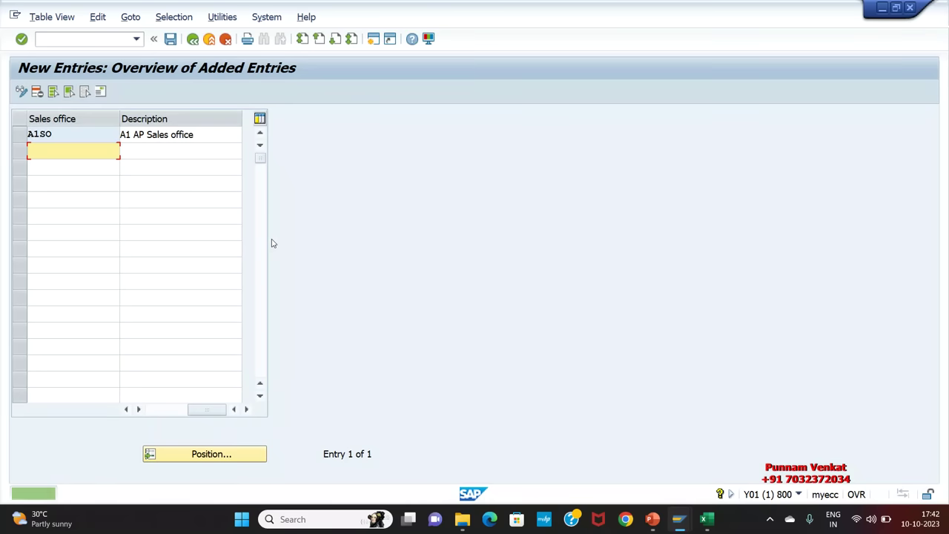
{"action": "left_click", "coordinate": [172, 39]}
Leave the sales office view and the IMG, returning to the SAP Easy Access screen
{"action": "left_click", "coordinate": [192, 40]}
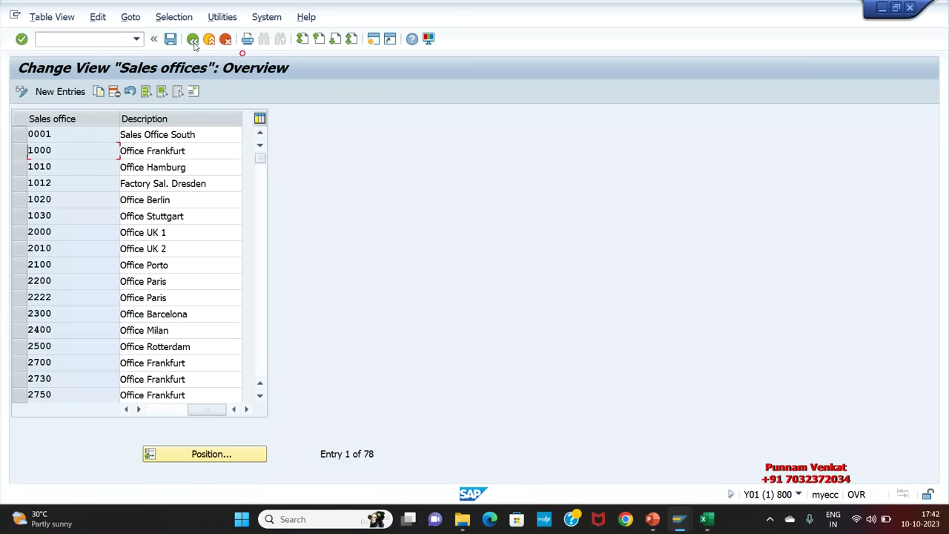
{"action": "left_click", "coordinate": [192, 40]}
{"action": "left_click", "coordinate": [193, 39]}
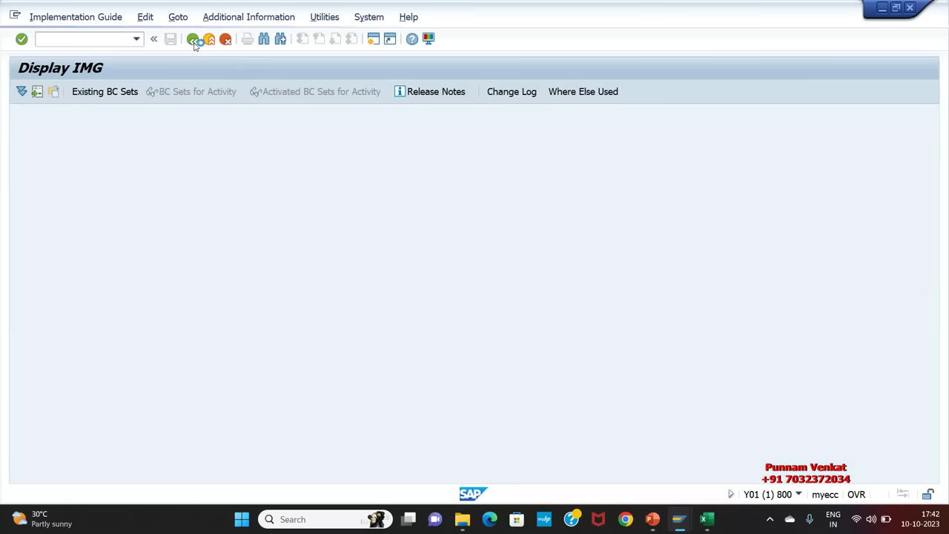
{"action": "left_click", "coordinate": [192, 39]}
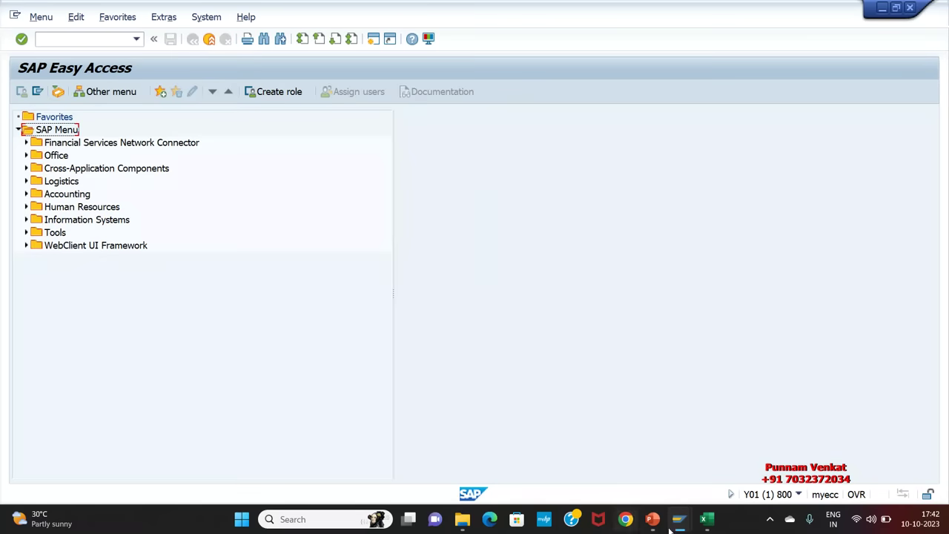
Switch to the Excel notes and shade the Sales Group row B8:E8 light blue like the rows above
{"action": "left_click", "coordinate": [706, 519]}
{"action": "scroll", "coordinate": [301, 383], "scroll_direction": "up", "scroll_amount": 7}
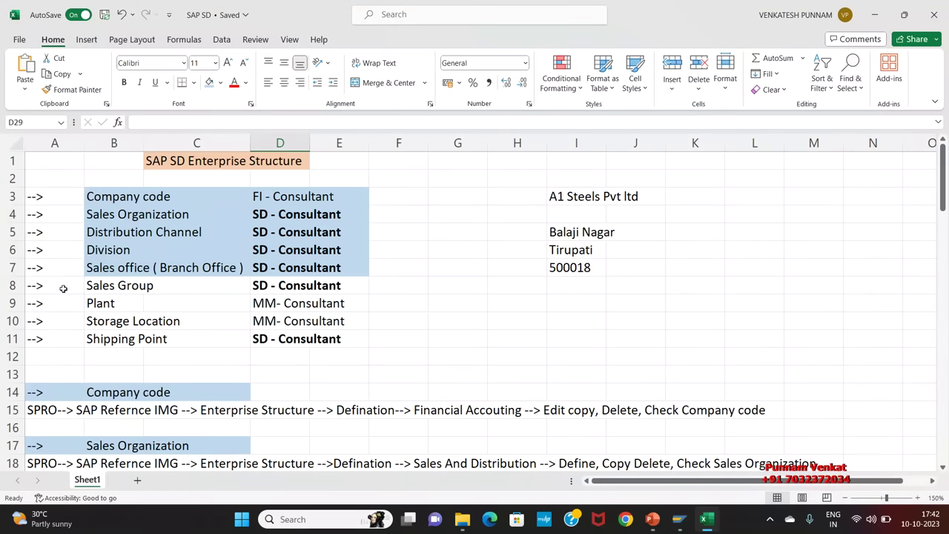
{"action": "left_click", "coordinate": [63, 288]}
{"action": "left_click_drag", "start_coordinate": [99, 287], "coordinate": [349, 288]}
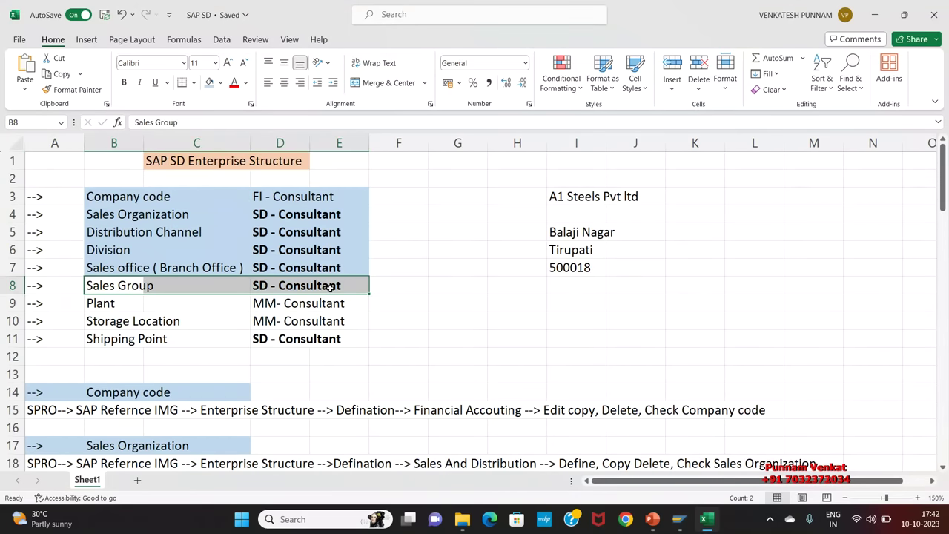
{"action": "left_click", "coordinate": [209, 82]}
{"action": "left_click", "coordinate": [280, 251]}
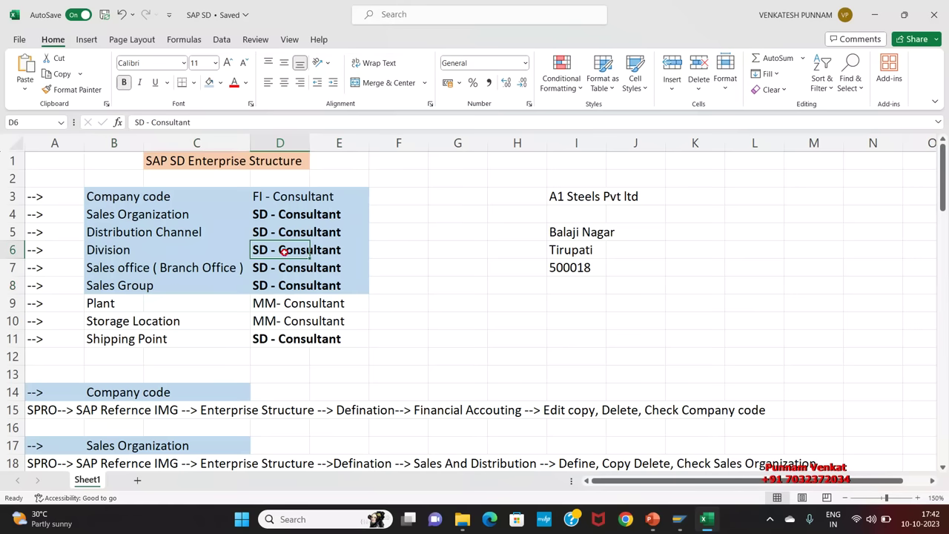
Review the Sales Group configuration path from SPRO to Maintain Sales Group in the Excel notes
{"action": "left_click", "coordinate": [118, 285]}
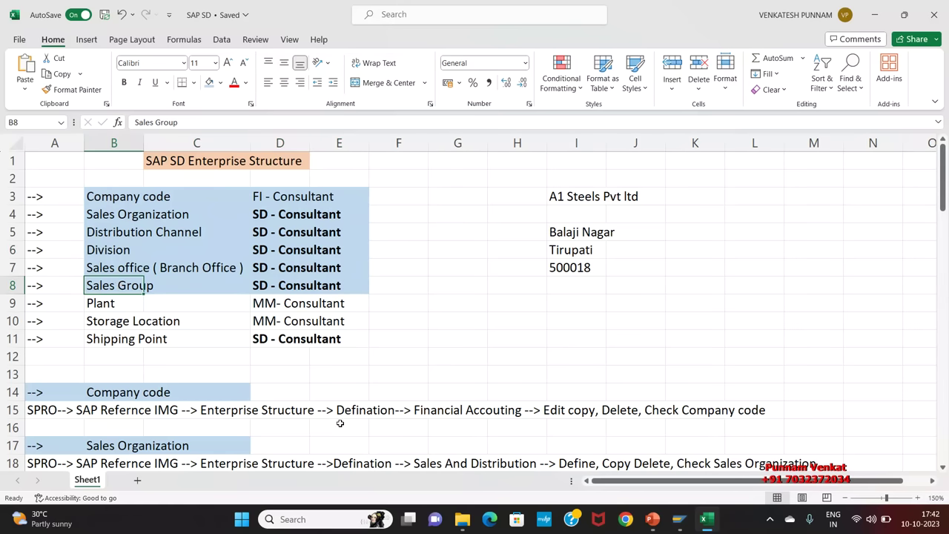
{"action": "scroll", "coordinate": [339, 422], "scroll_direction": "down", "scroll_amount": 7}
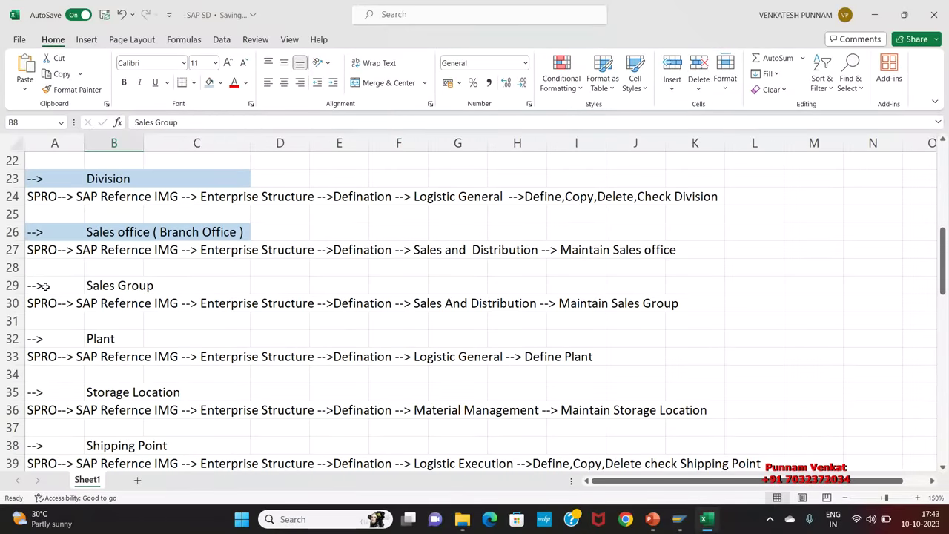
{"action": "left_click", "coordinate": [44, 286]}
{"action": "left_click", "coordinate": [46, 319]}
{"action": "left_click", "coordinate": [153, 318]}
{"action": "left_click", "coordinate": [365, 331]}
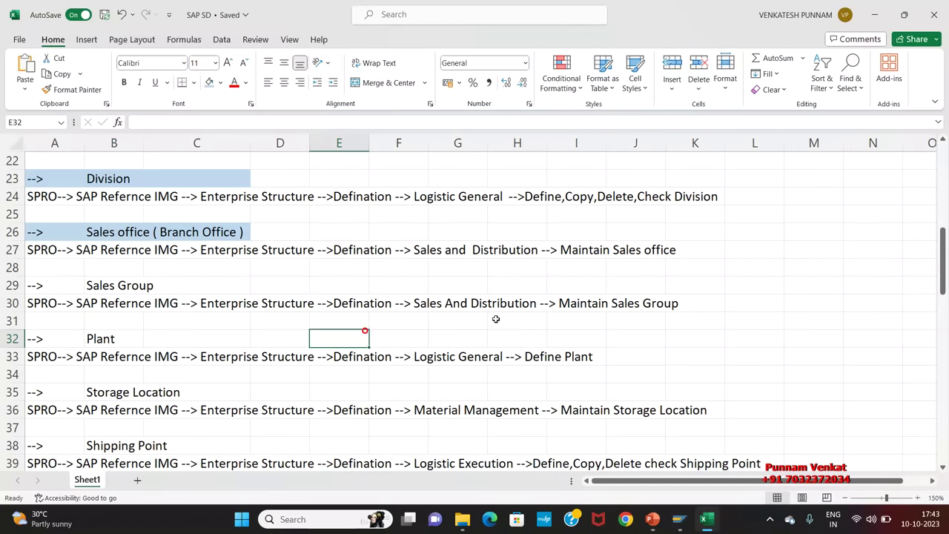
{"action": "left_click", "coordinate": [611, 305]}
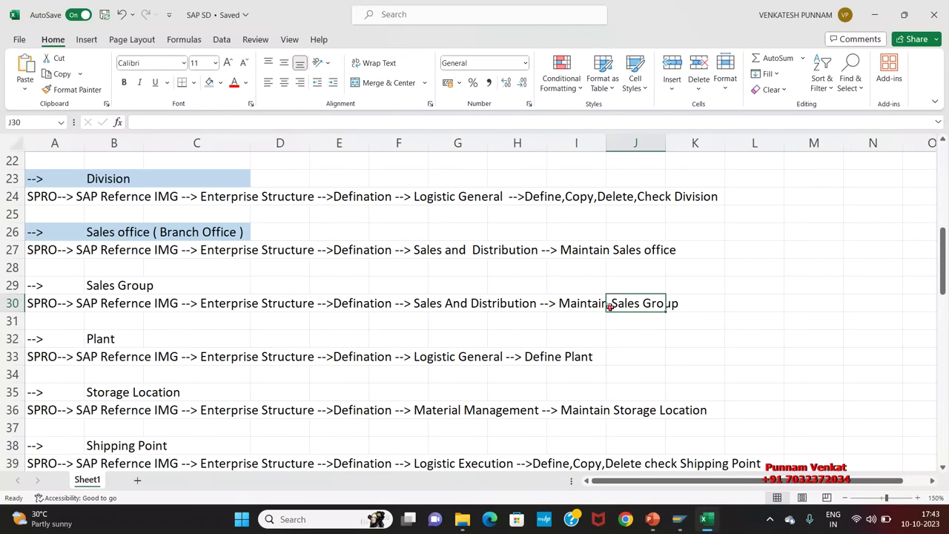
{"action": "left_click", "coordinate": [55, 315]}
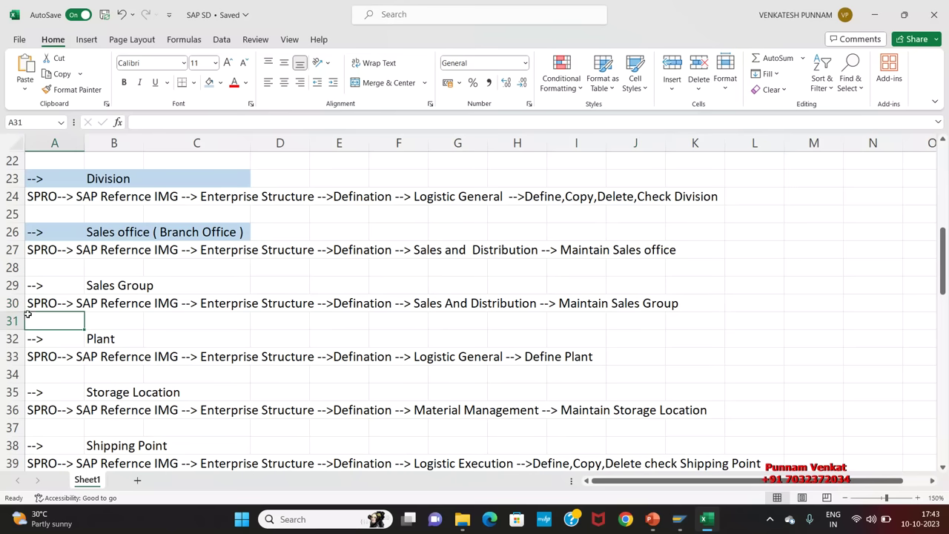
{"action": "left_click", "coordinate": [105, 314]}
{"action": "left_click", "coordinate": [257, 320]}
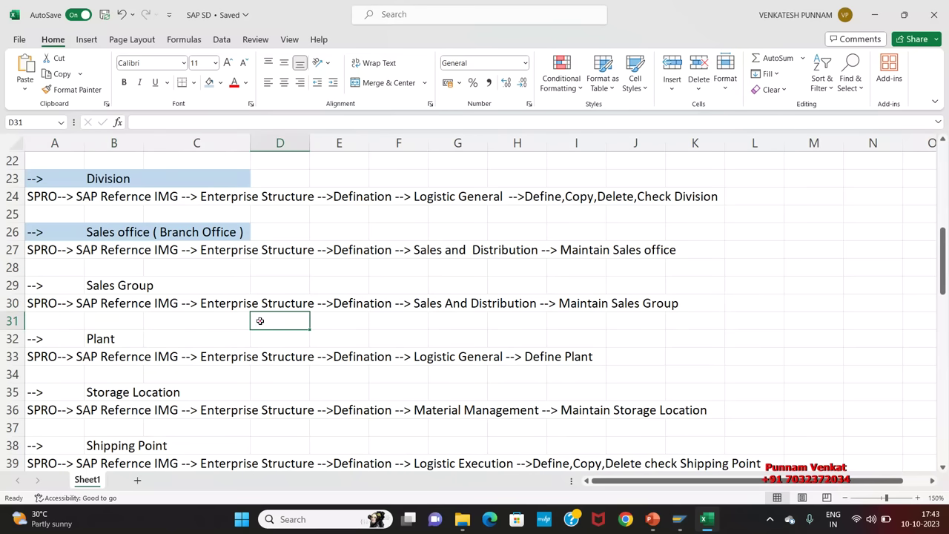
{"action": "left_click", "coordinate": [366, 320]}
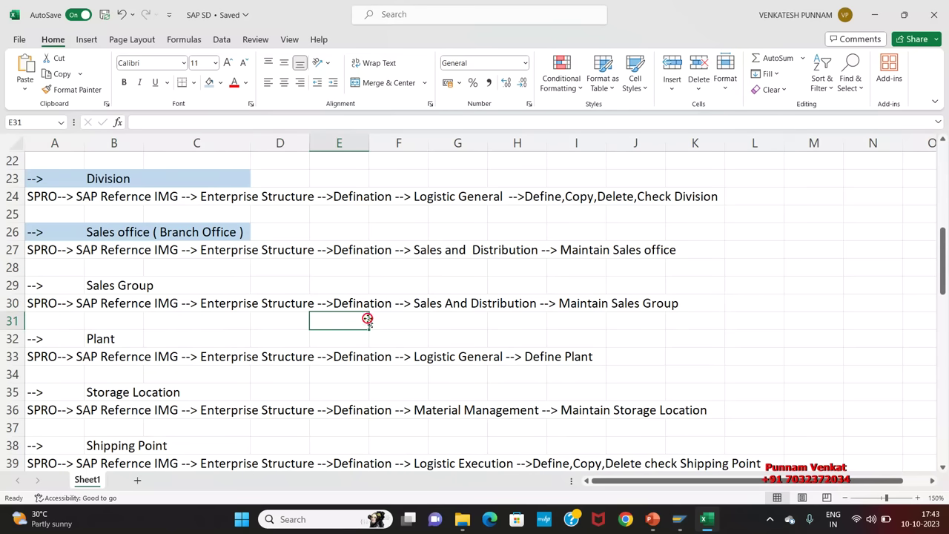
{"action": "left_click", "coordinate": [454, 319]}
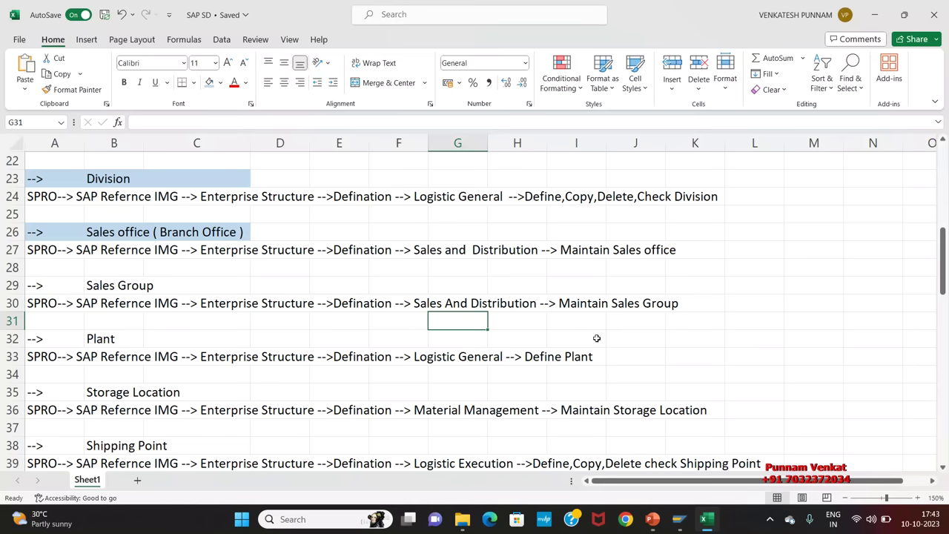
{"action": "left_click", "coordinate": [616, 314]}
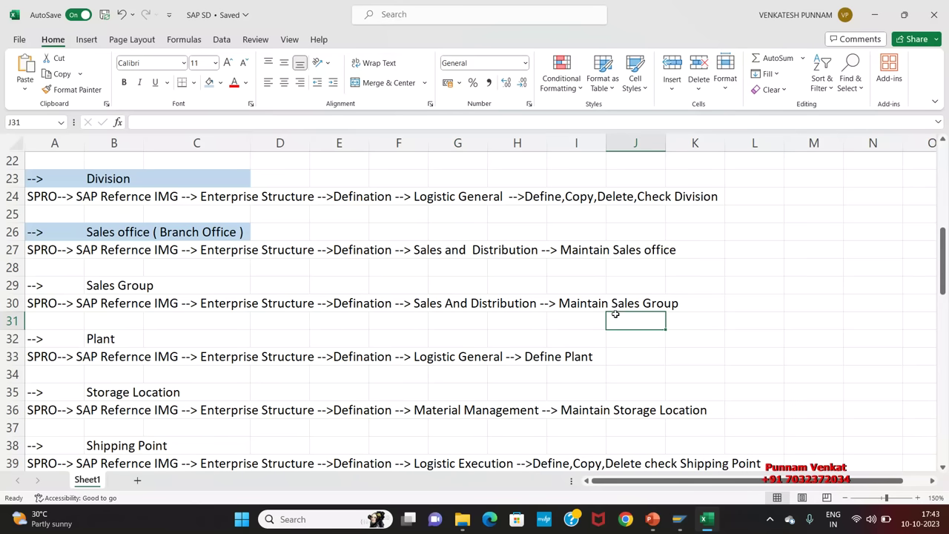
{"action": "scroll", "coordinate": [614, 315], "scroll_direction": "down", "scroll_amount": 1}
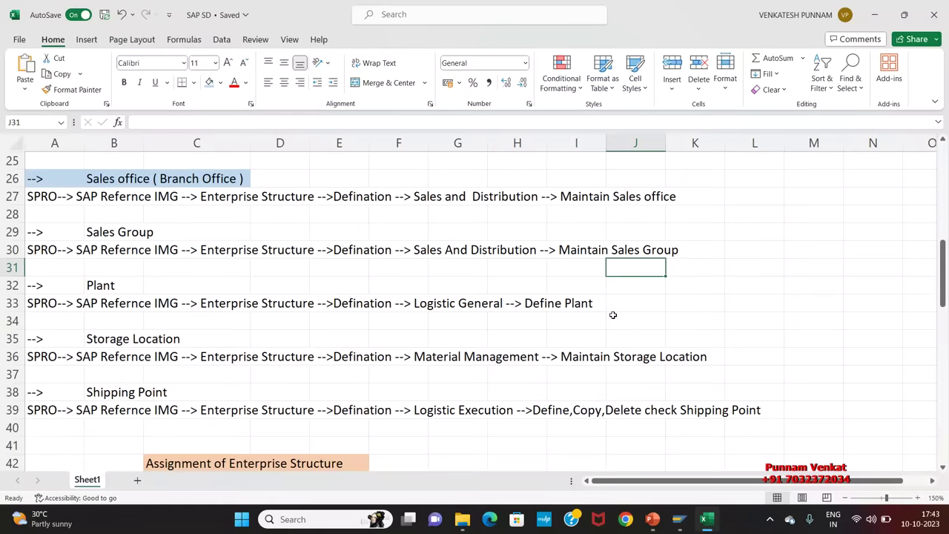
{"action": "scroll", "coordinate": [614, 315], "scroll_direction": "up", "scroll_amount": 2}
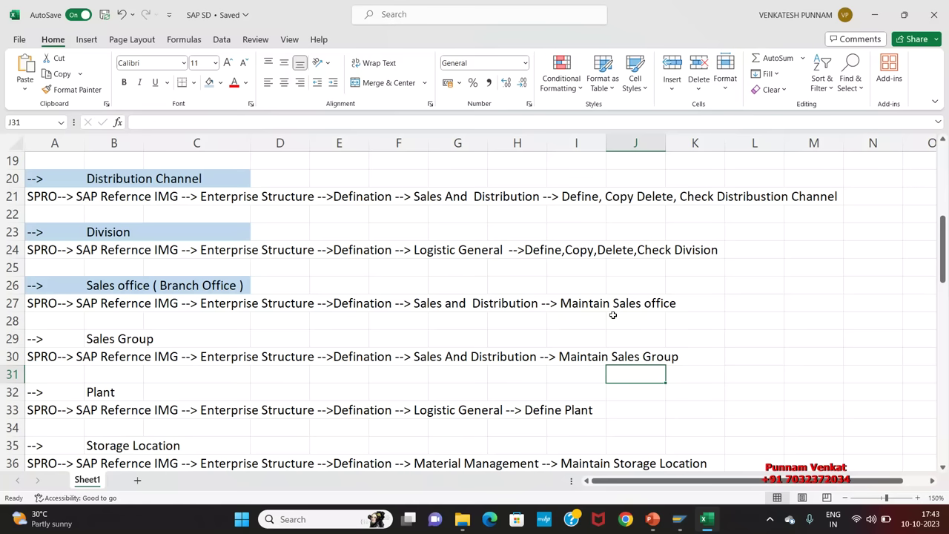
Switch to the PowerPoint presentation and show the Sales Group – SD Consultant slide
{"action": "left_click", "coordinate": [652, 520]}
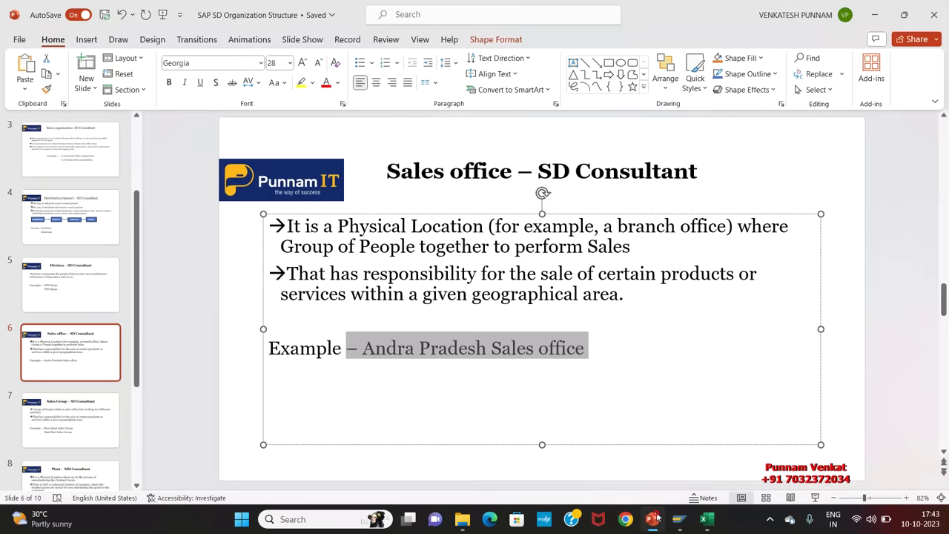
{"action": "left_click", "coordinate": [103, 437]}
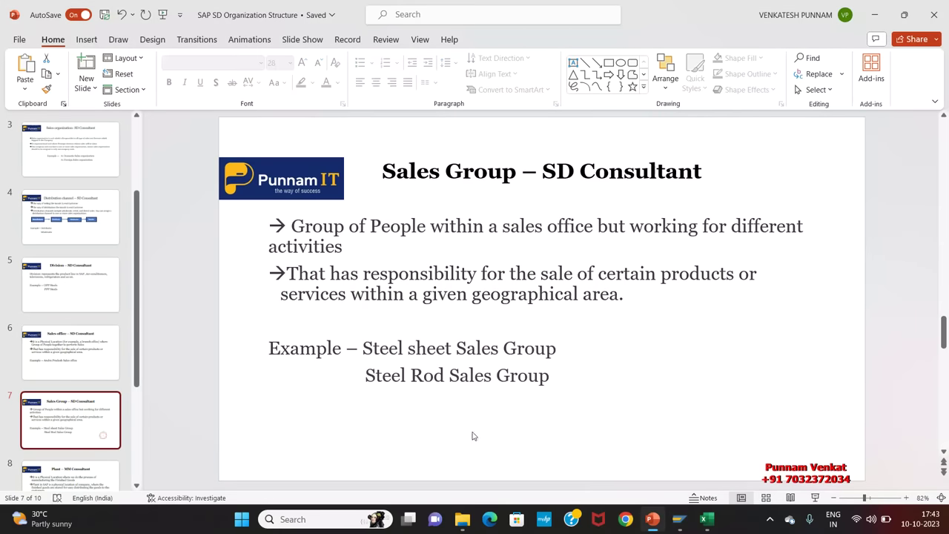